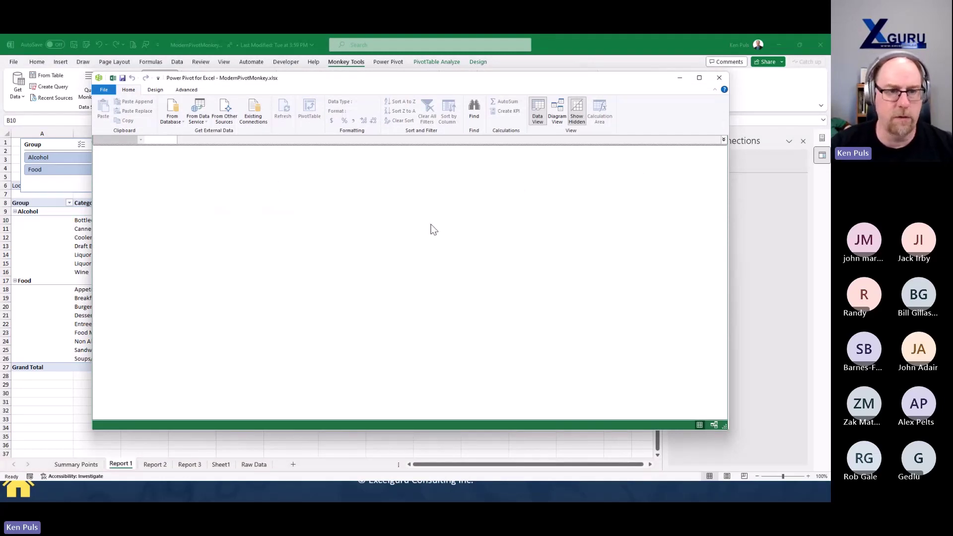
Step: Close the Power Pivot window and review the pivots on Report 1, Report 2 and Report 3 and the chart on Sheet1
click(720, 77)
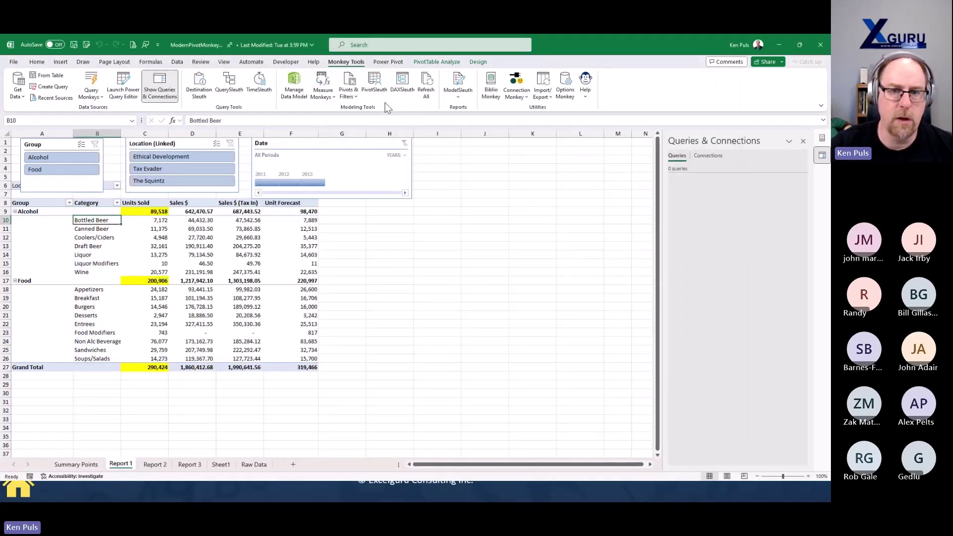
click(437, 62)
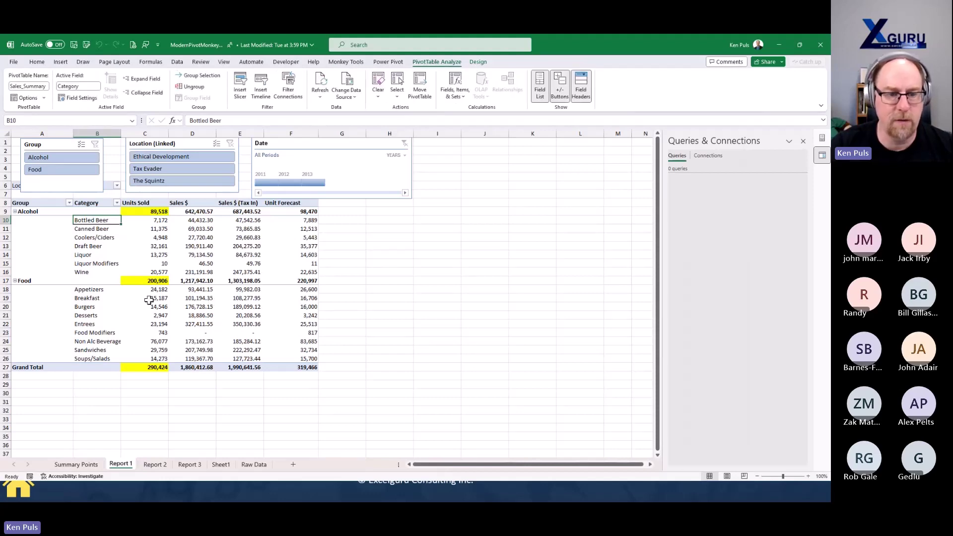
click(156, 465)
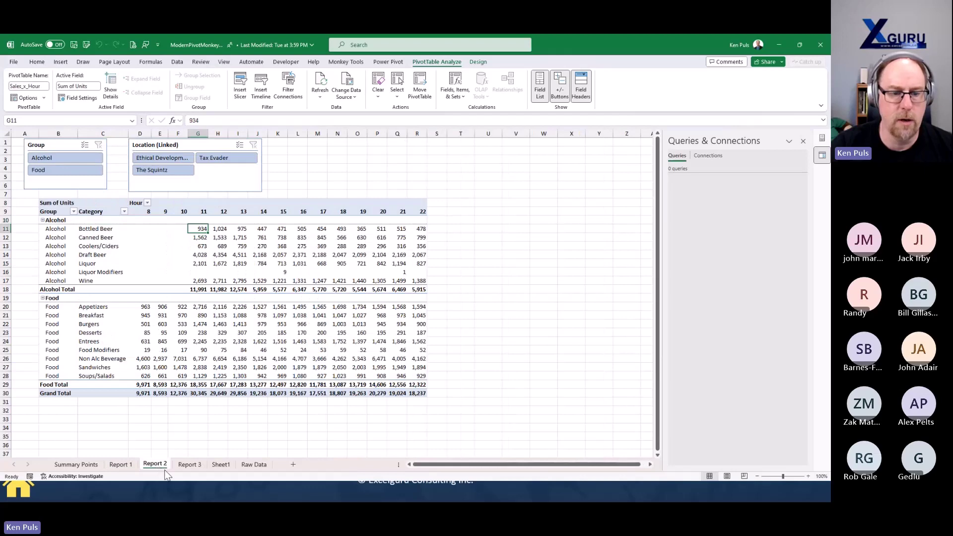
click(189, 465)
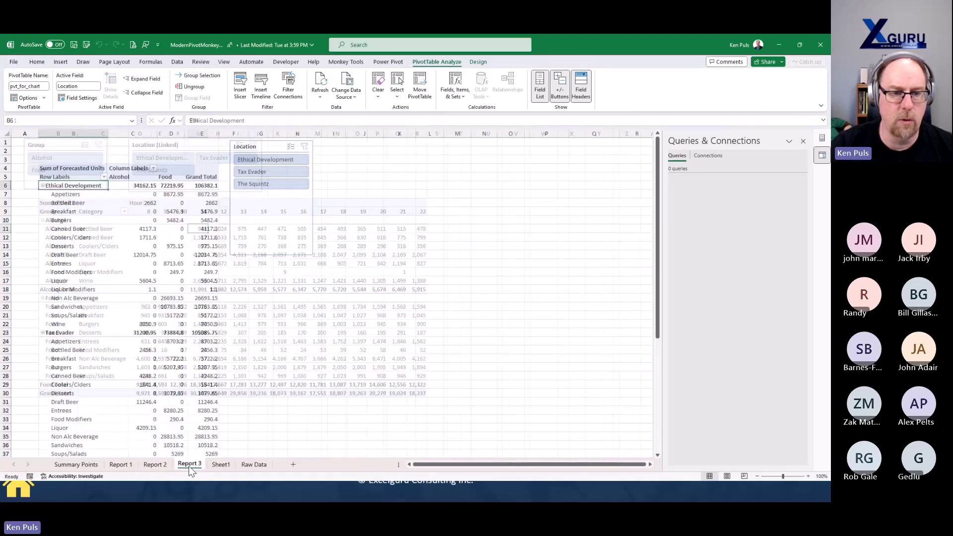
click(221, 464)
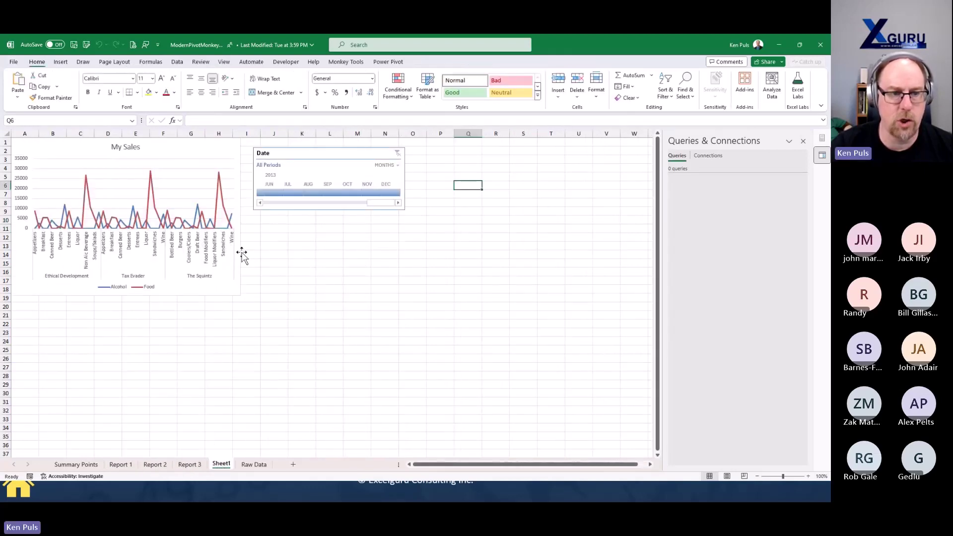
Step: Examine the source table on the Raw Data sheet and check its table name and design settings
click(264, 463)
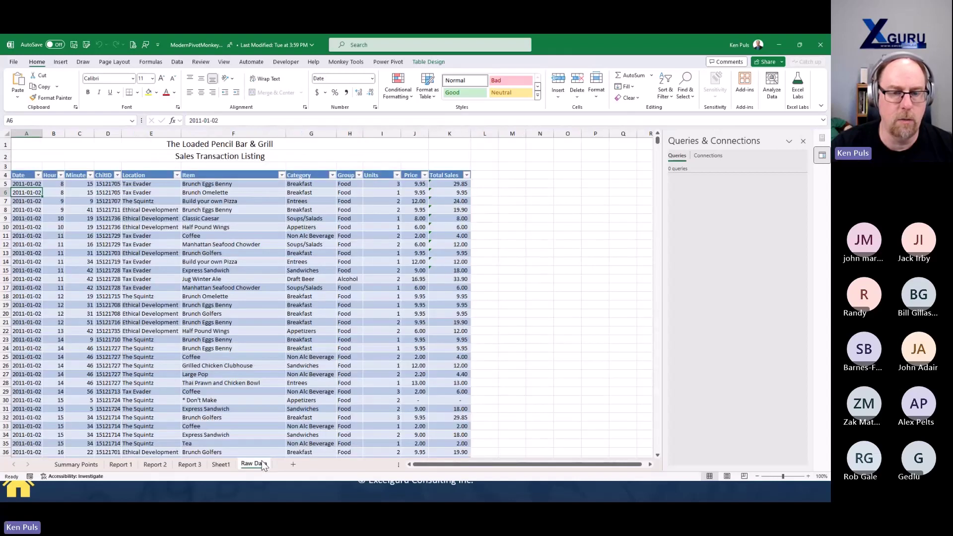
click(228, 201)
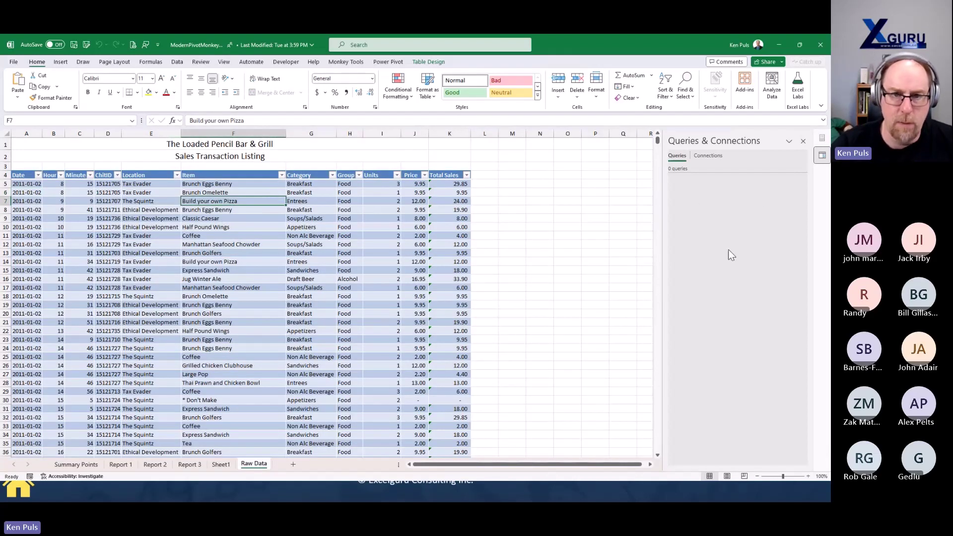
click(427, 62)
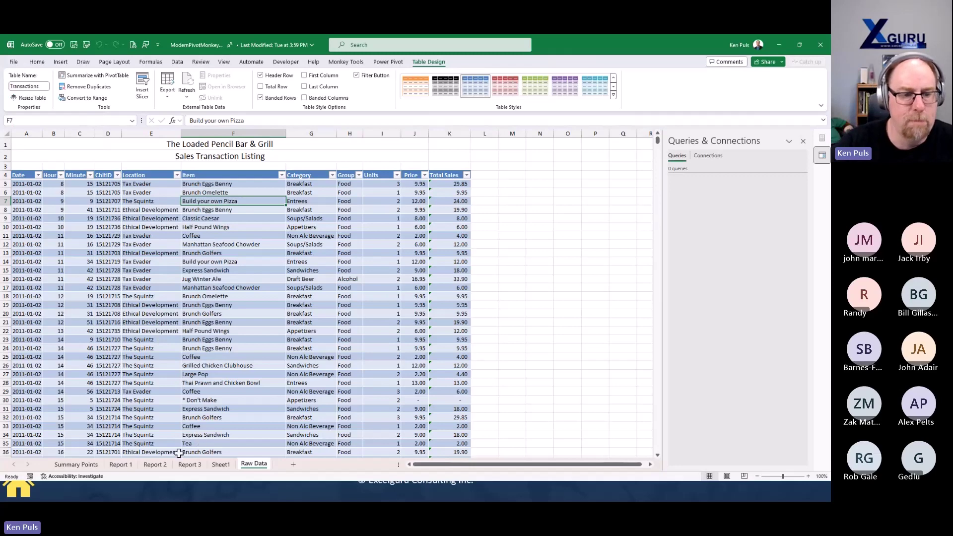
Step: Filter the Report 1 PivotTable to the Tax Evader location with the linked Location slicer
click(130, 465)
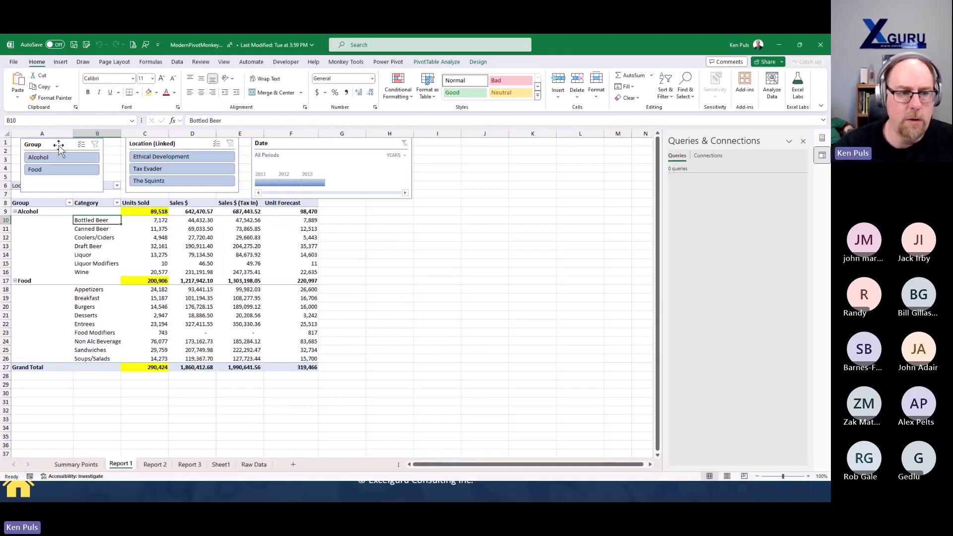
click(67, 170)
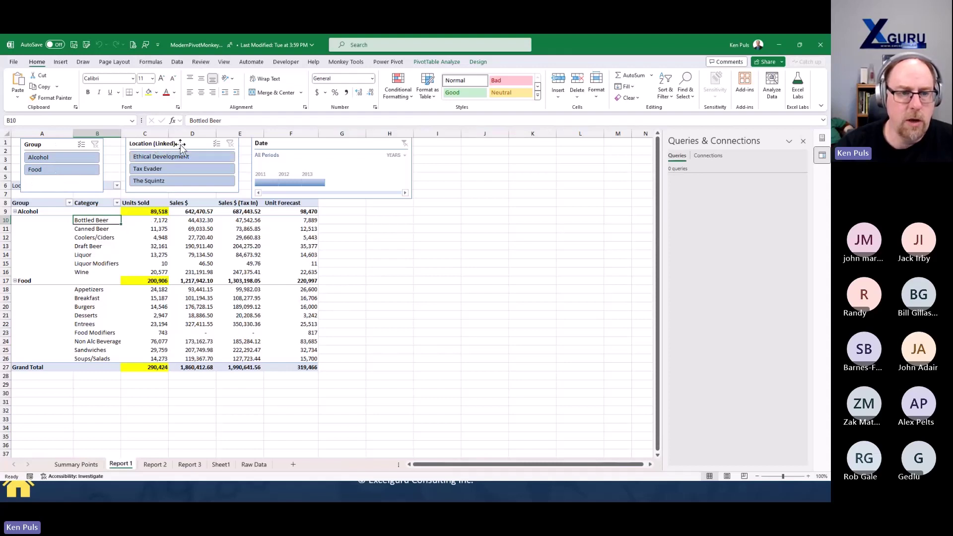
click(158, 168)
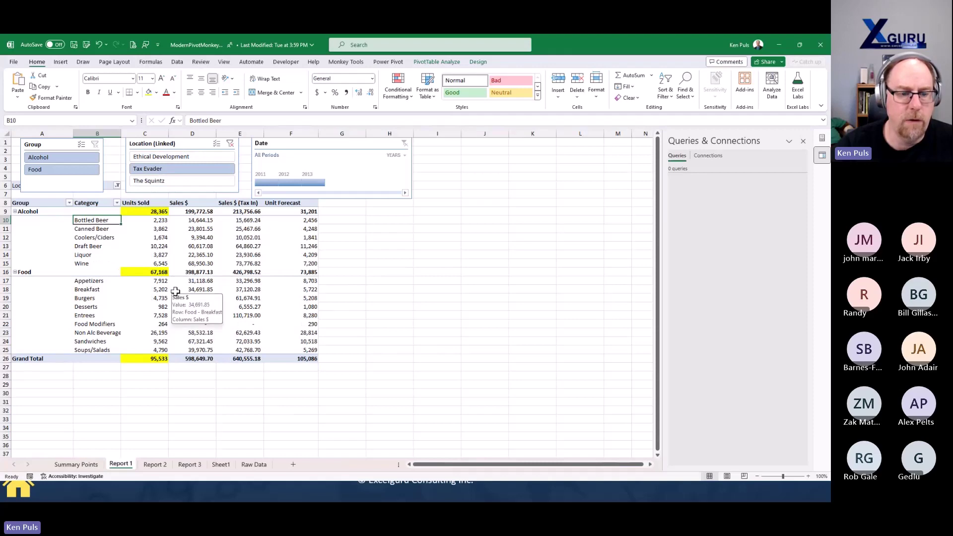
Step: Set the linked Location slicer on Report 2 to The Squintz and check the filter on Report 1
click(155, 465)
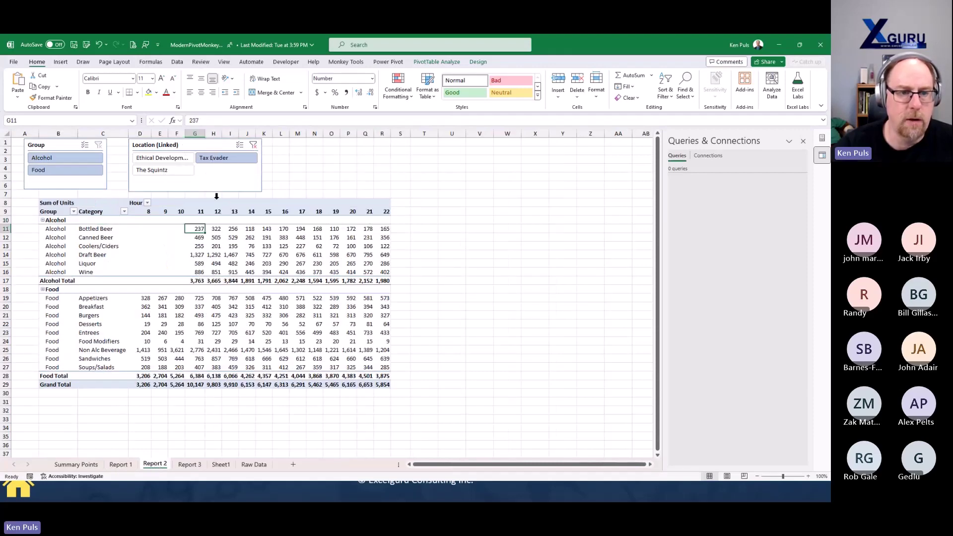
click(168, 172)
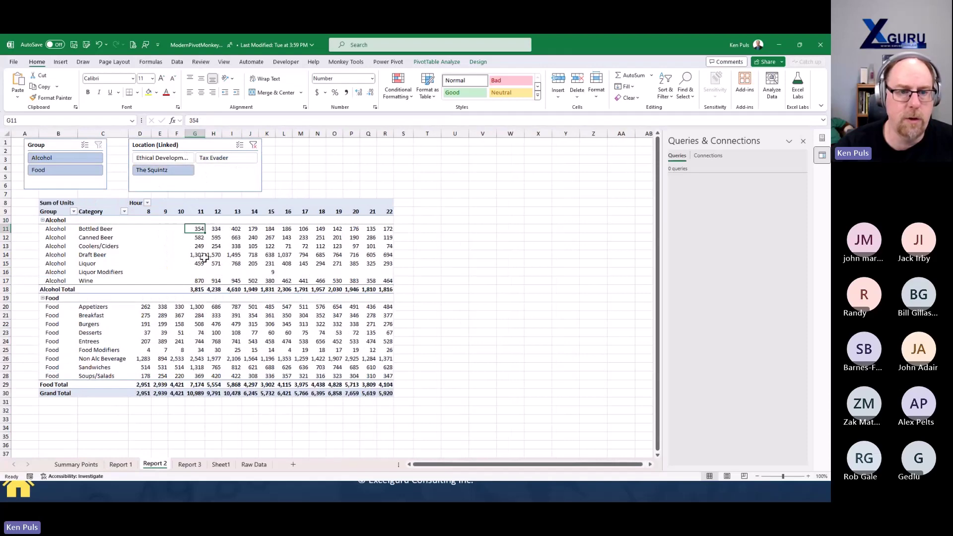
click(121, 466)
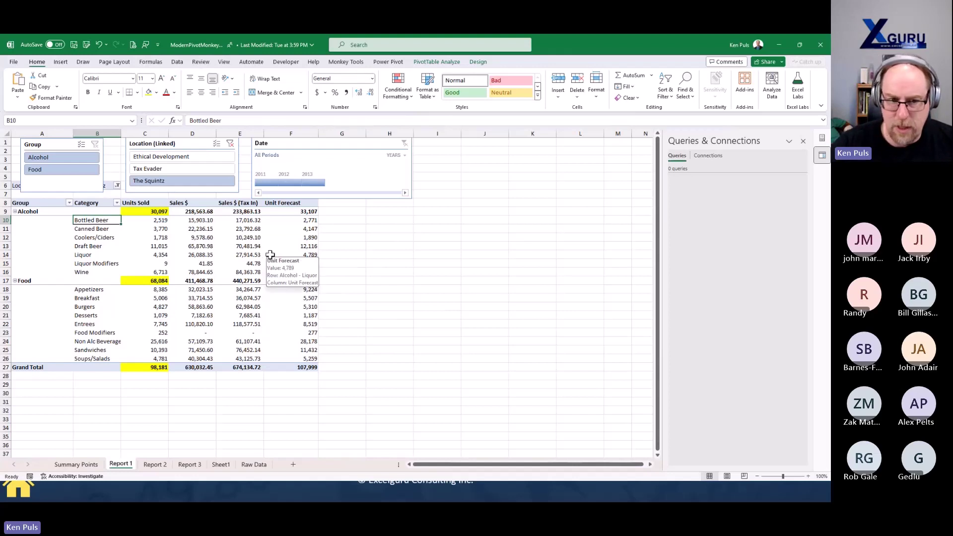
Step: Inspect the layout and format options of the Report 1 PivotTable without changing them
right_click(197, 221)
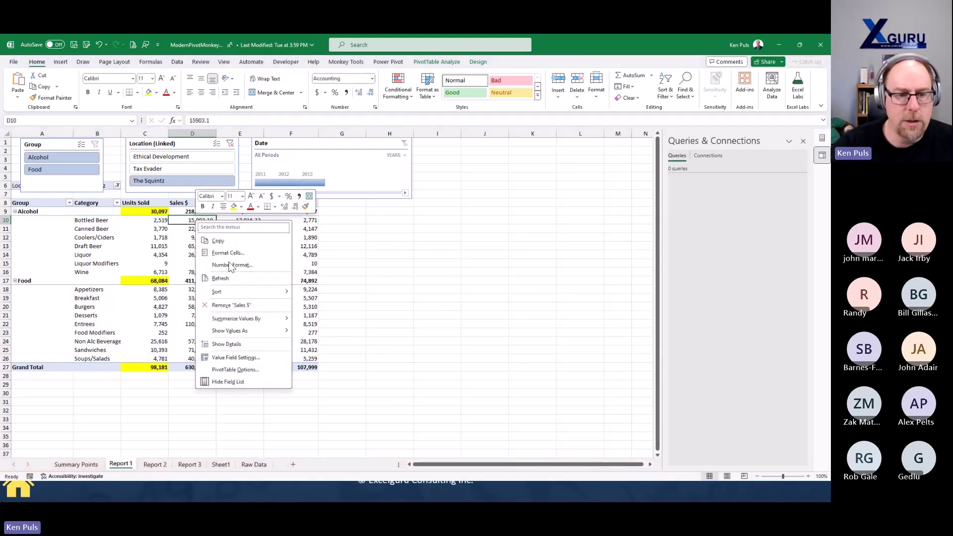
click(236, 370)
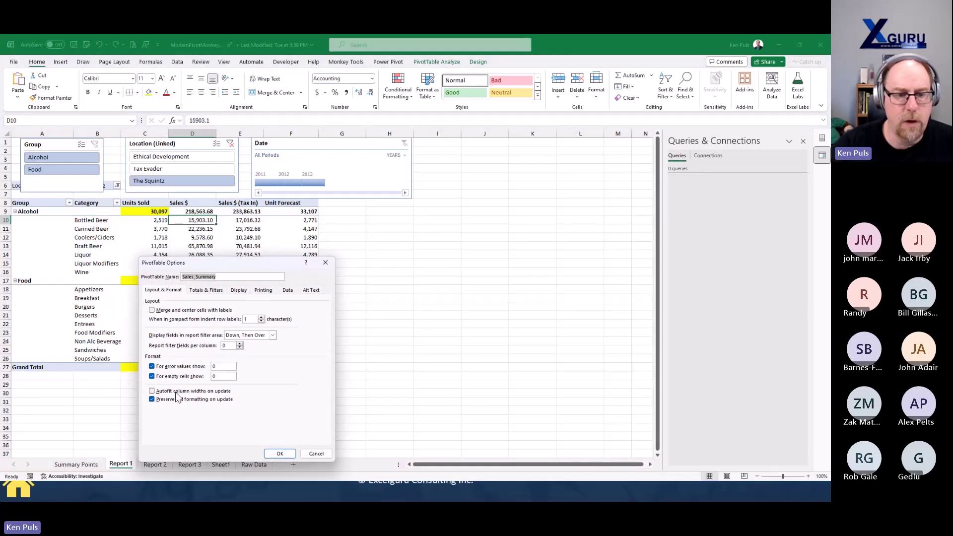
click(326, 452)
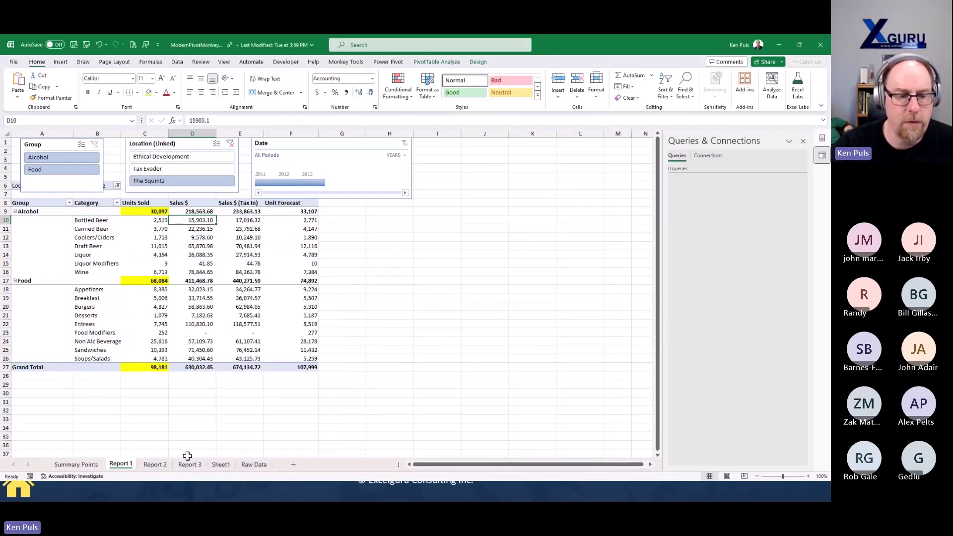
Step: Inspect the layout and format options of the Report 2 PivotTable, including empty-cell display and column autofit, without changing them
click(155, 464)
right_click(182, 254)
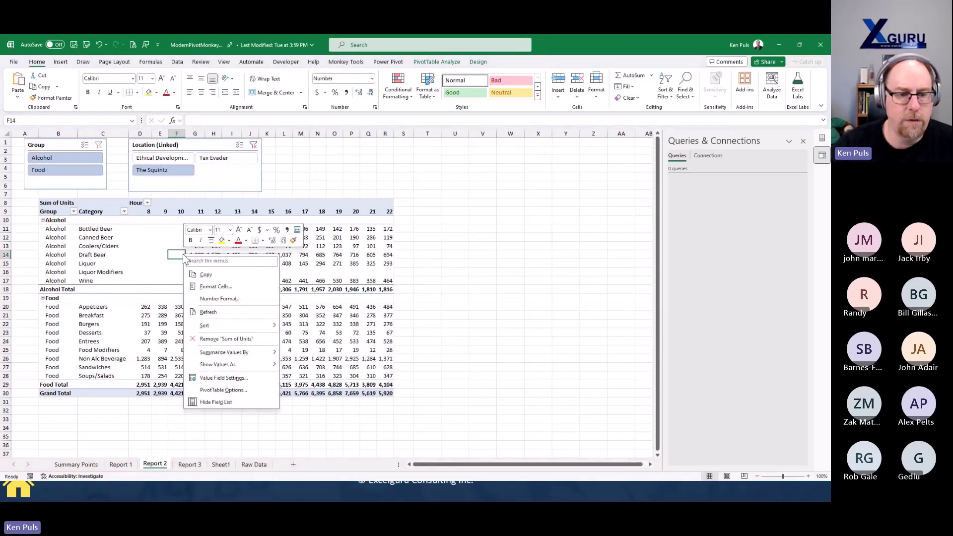
click(224, 391)
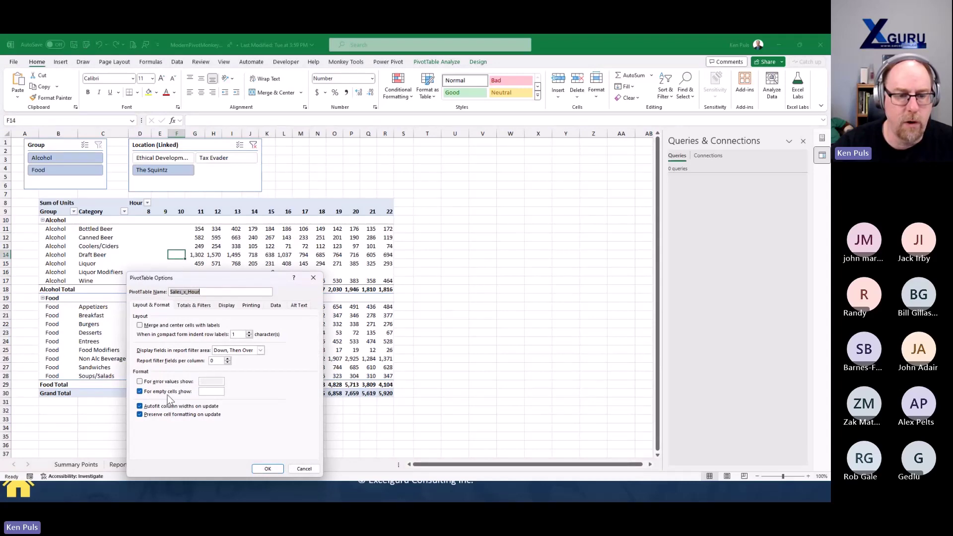
click(304, 469)
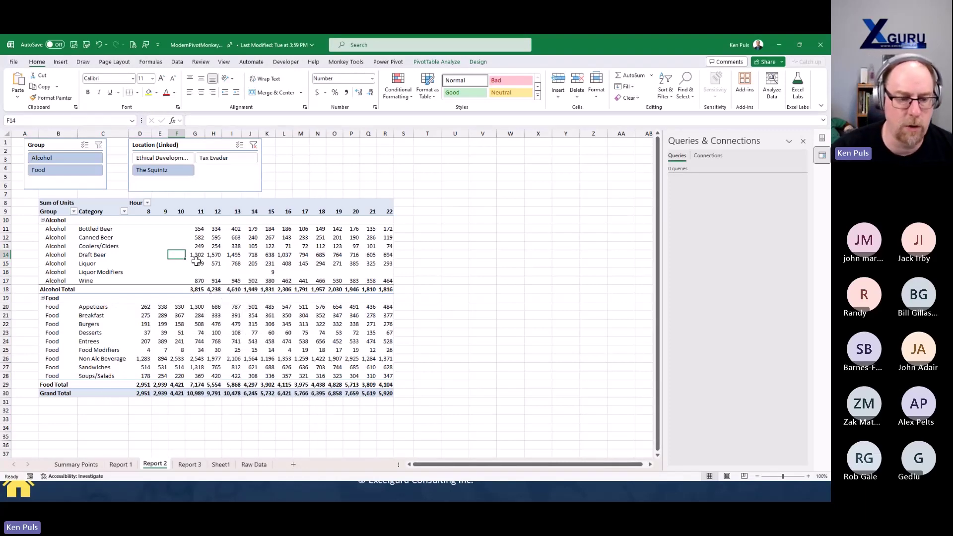
Step: Open the calculated field definitions of the Report 1 PivotTable and view the Sales Tax In formula
click(120, 465)
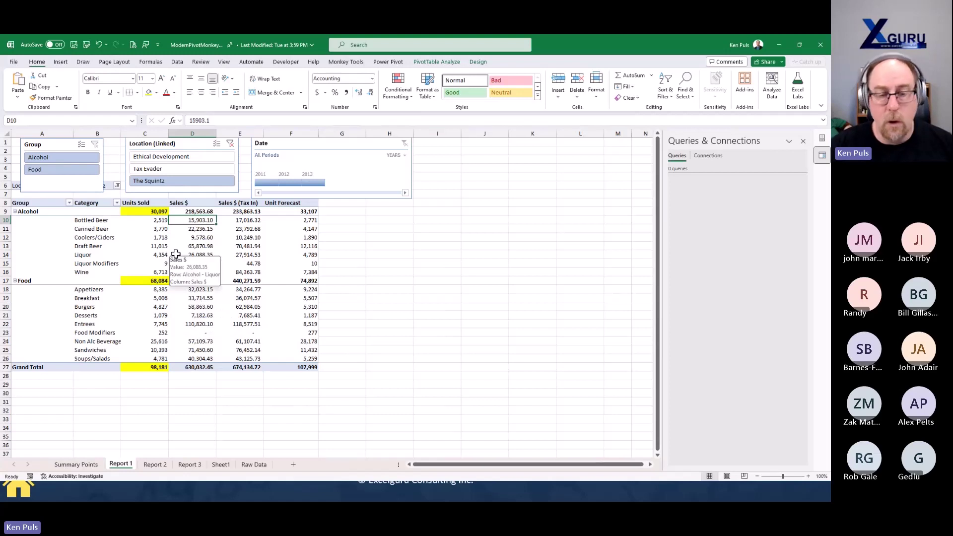
click(435, 62)
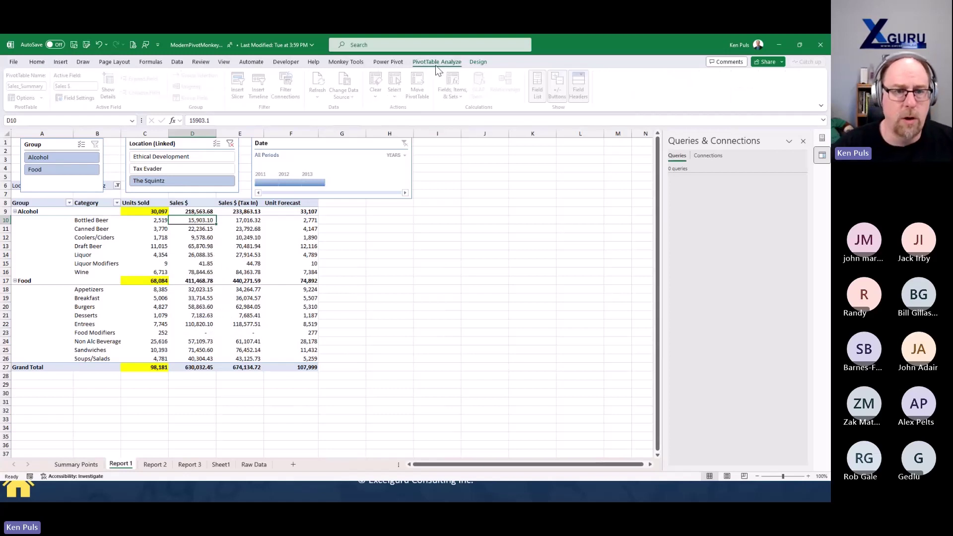
click(460, 97)
click(477, 110)
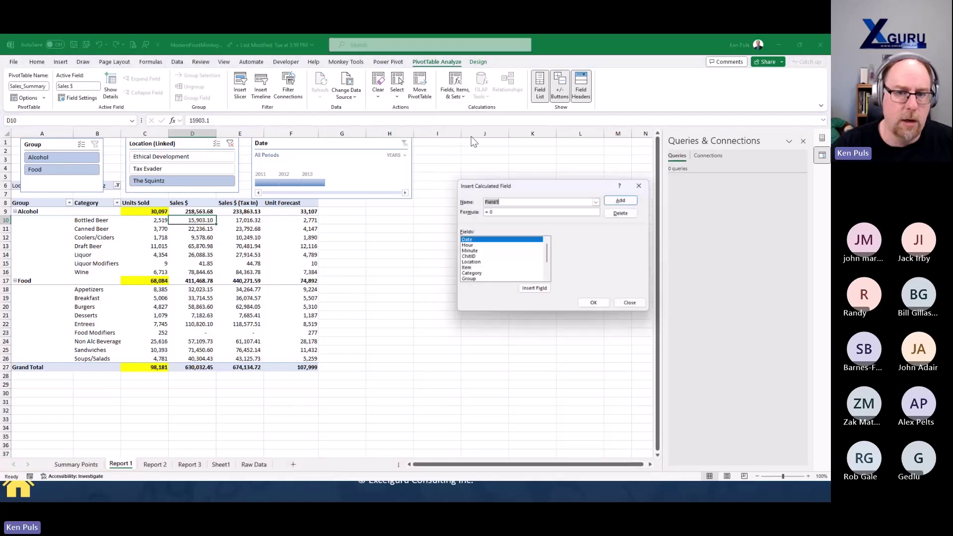
drag(513, 186, 435, 154)
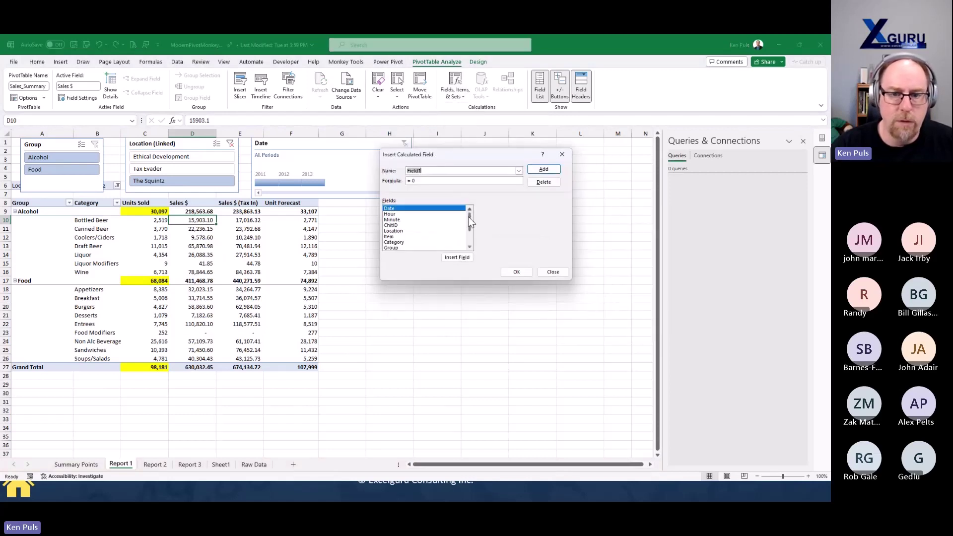
scroll(470, 219, down, 2)
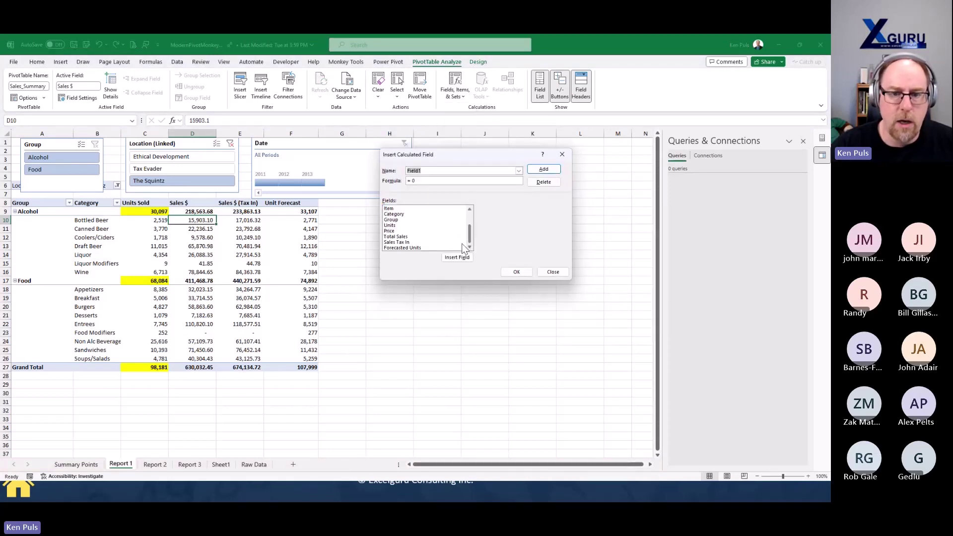
click(406, 236)
click(519, 170)
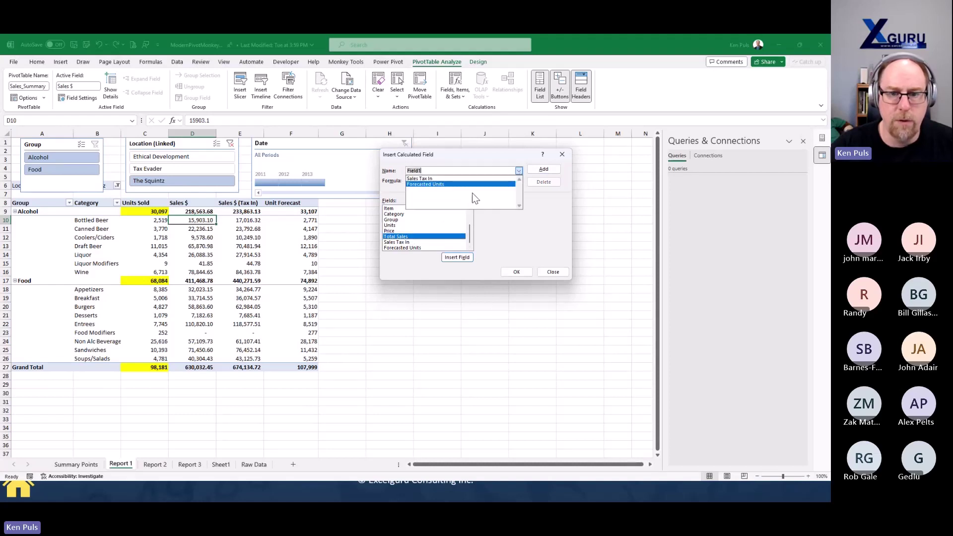
click(430, 178)
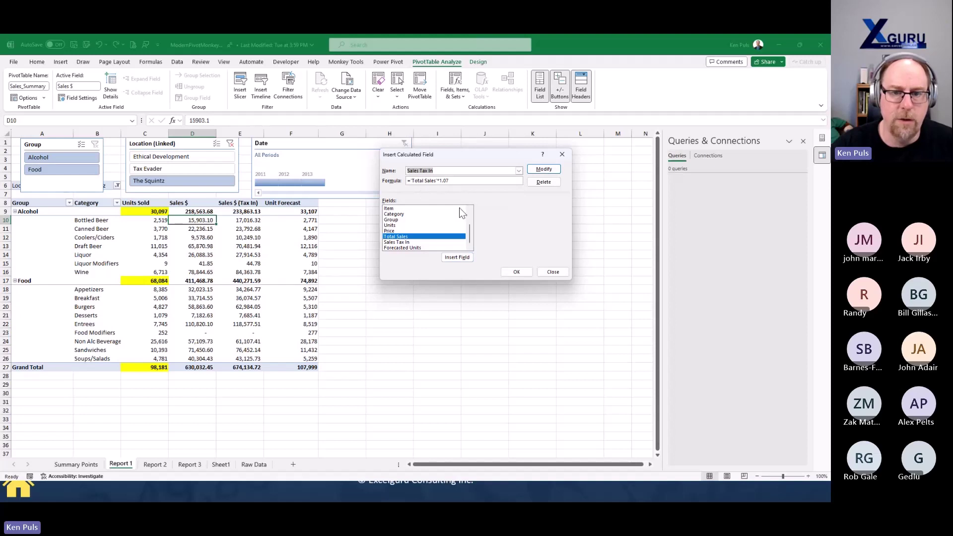
Step: View the formula of the Forecasted Units calculated field and close the definitions without changes
click(519, 170)
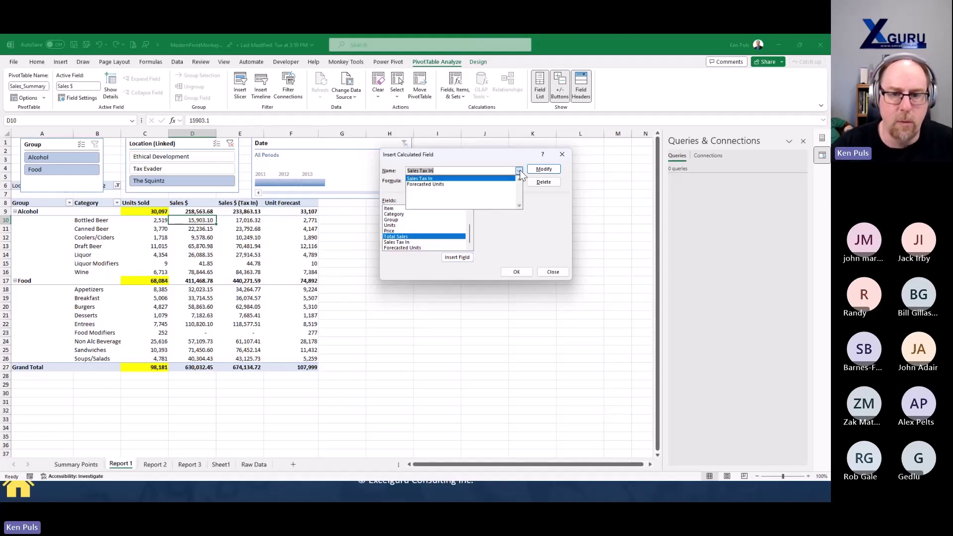
click(471, 184)
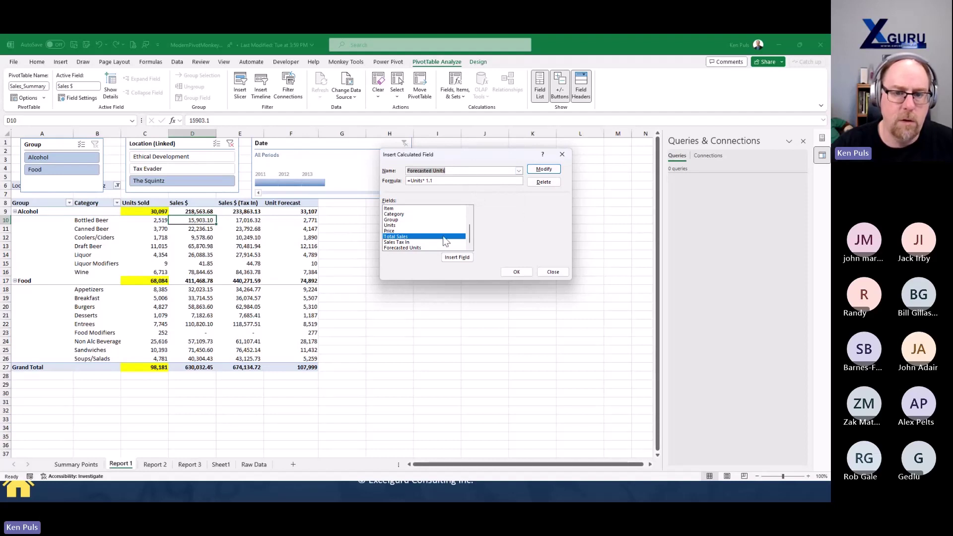
click(412, 247)
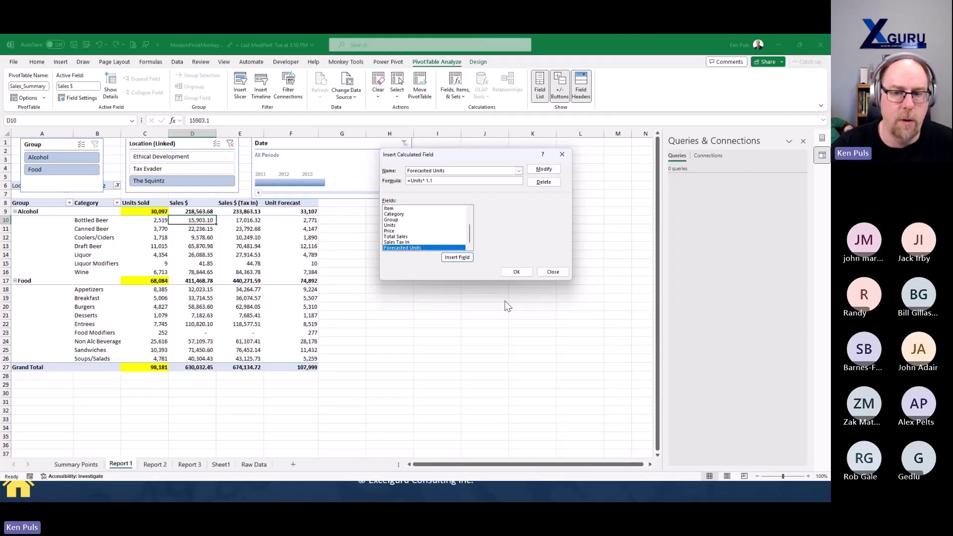
click(546, 274)
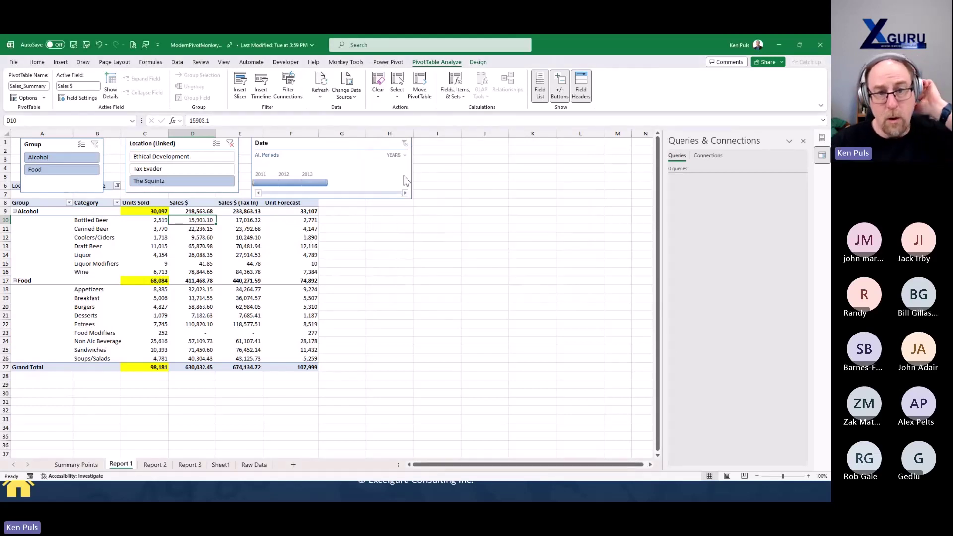
Step: Modernize all of the workbook's legacy pivots with Modern Pivot Monkey, accepting the upgrade of every pivot, and close the tool
click(345, 62)
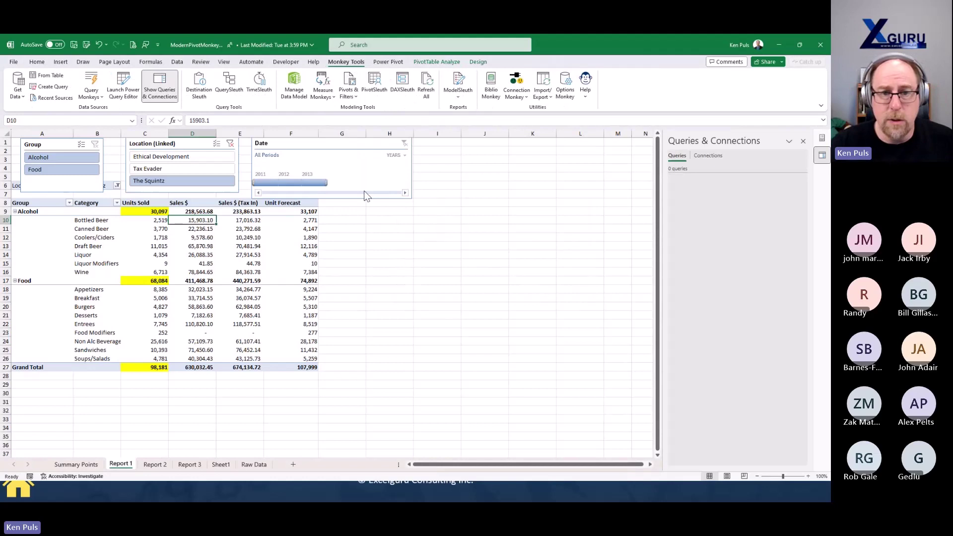
click(349, 96)
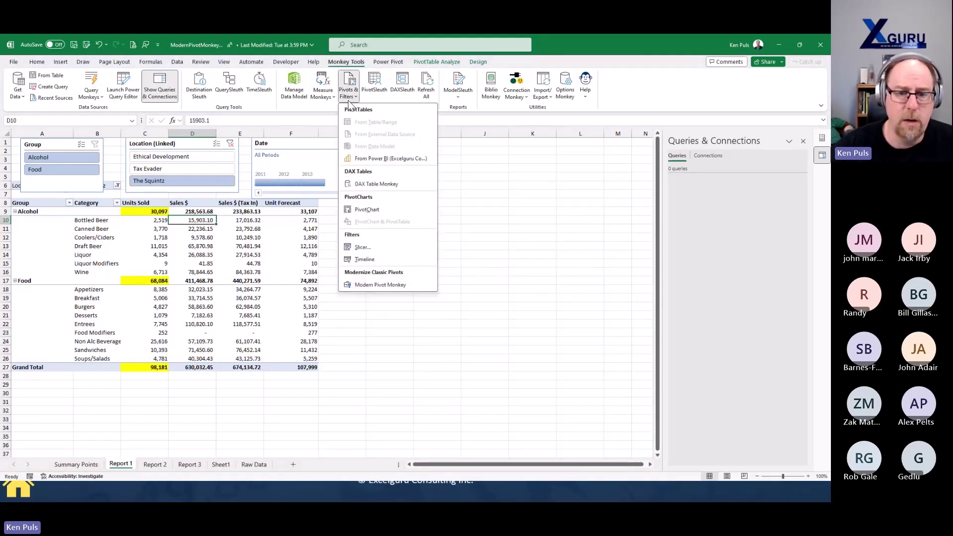
click(378, 285)
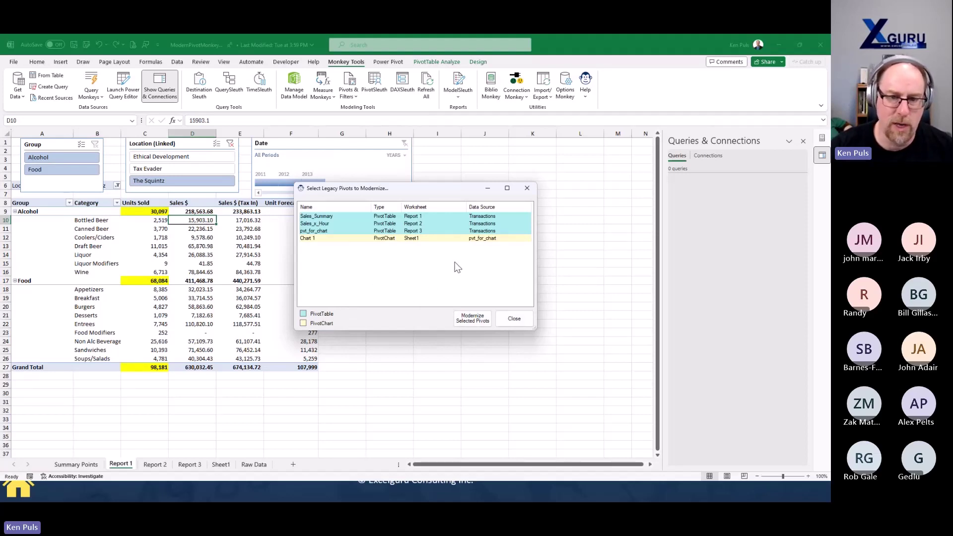
click(478, 320)
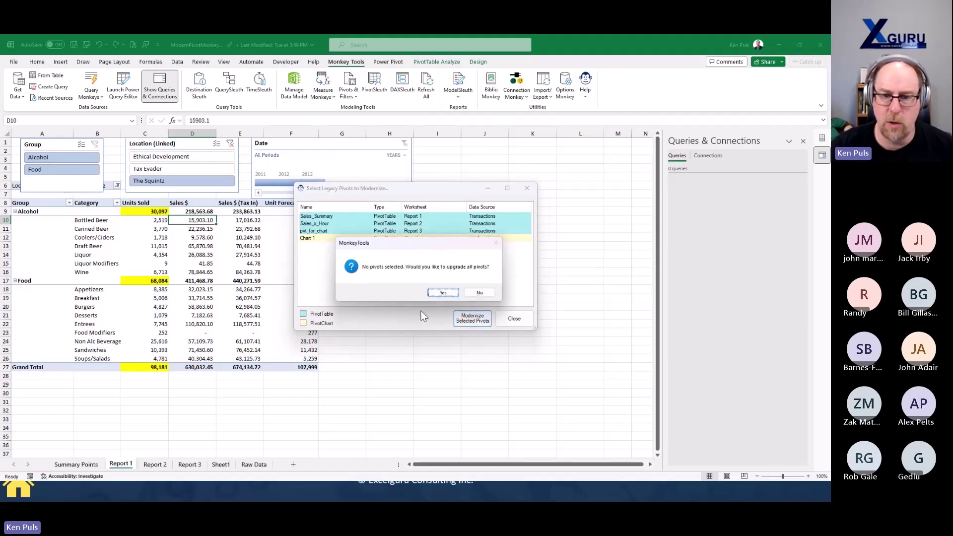
click(443, 293)
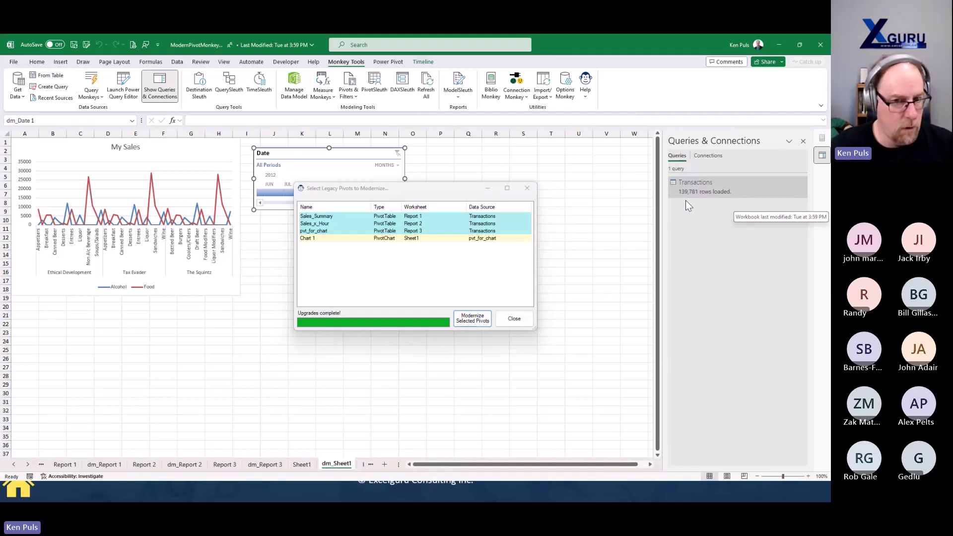
click(515, 320)
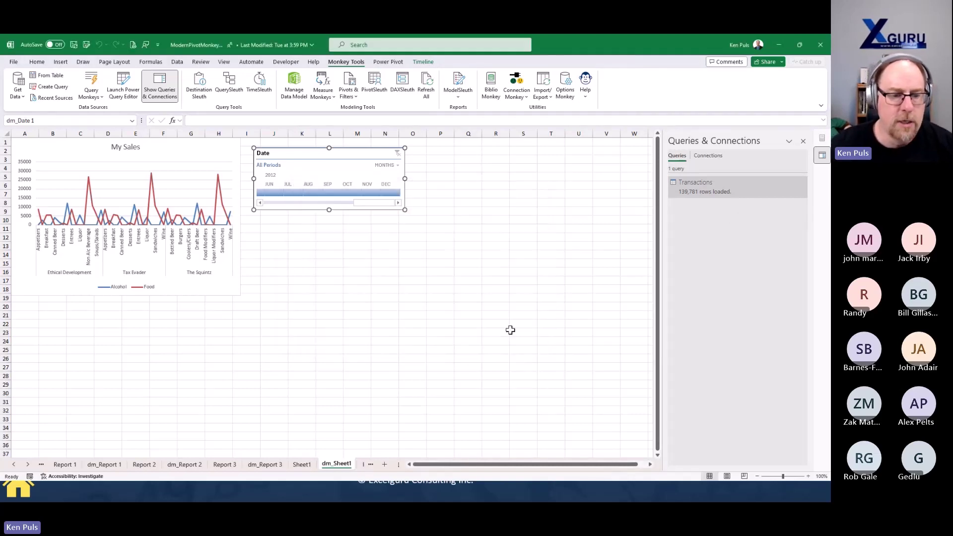
Step: Compare the classic PivotTable on Report 1 with its modernized version on dm_Report 1
click(66, 464)
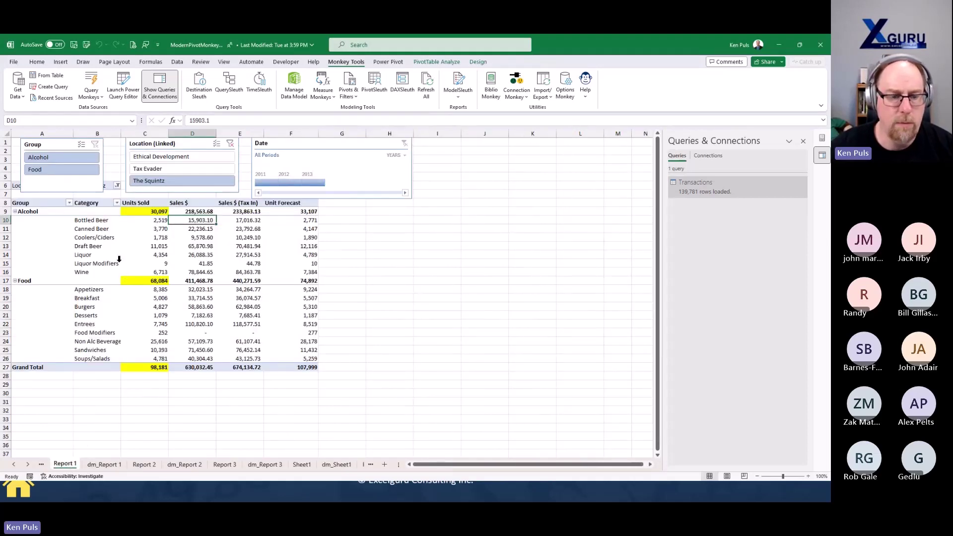
click(107, 465)
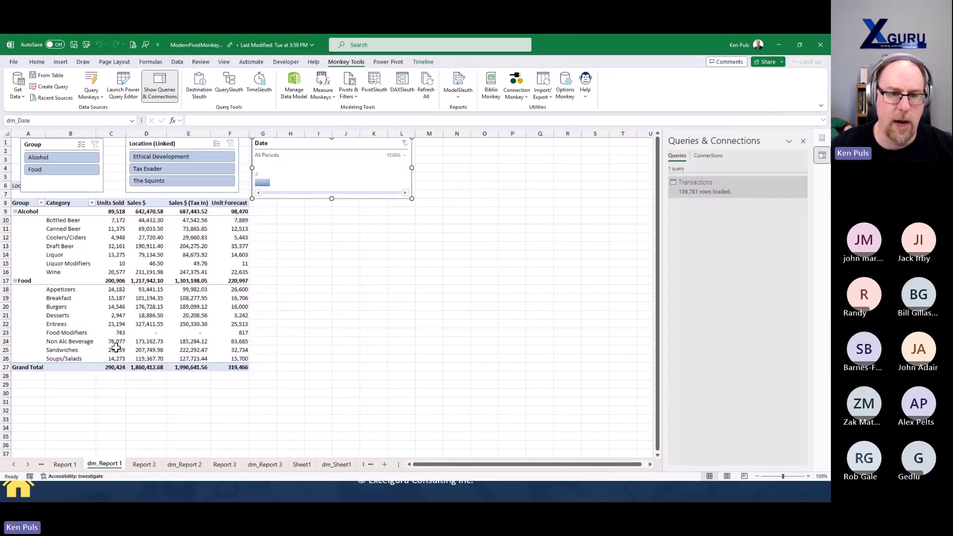
mouse_move(116, 347)
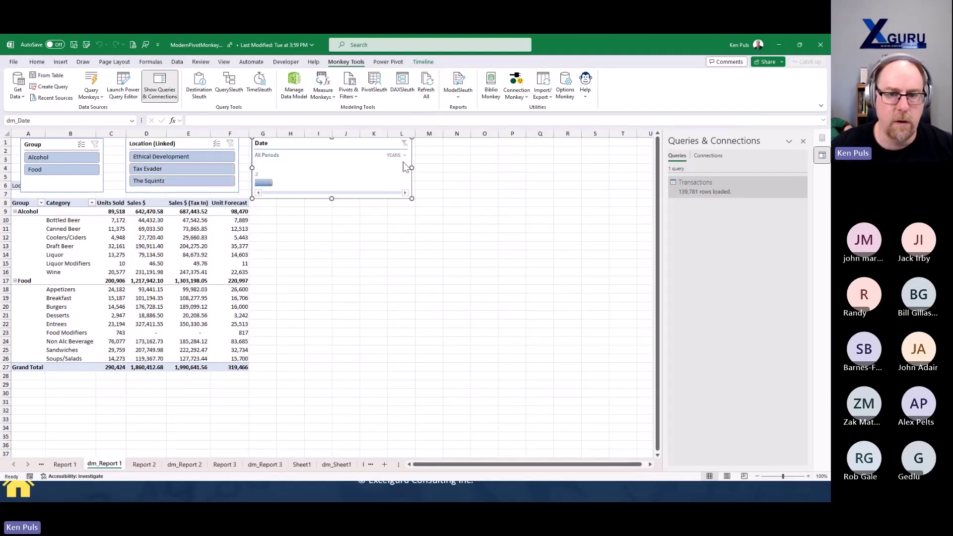
Step: Test the Date timeline on dm_Report 1 with 2012, 2011-2012 and the single years, and clear its filter
click(267, 183)
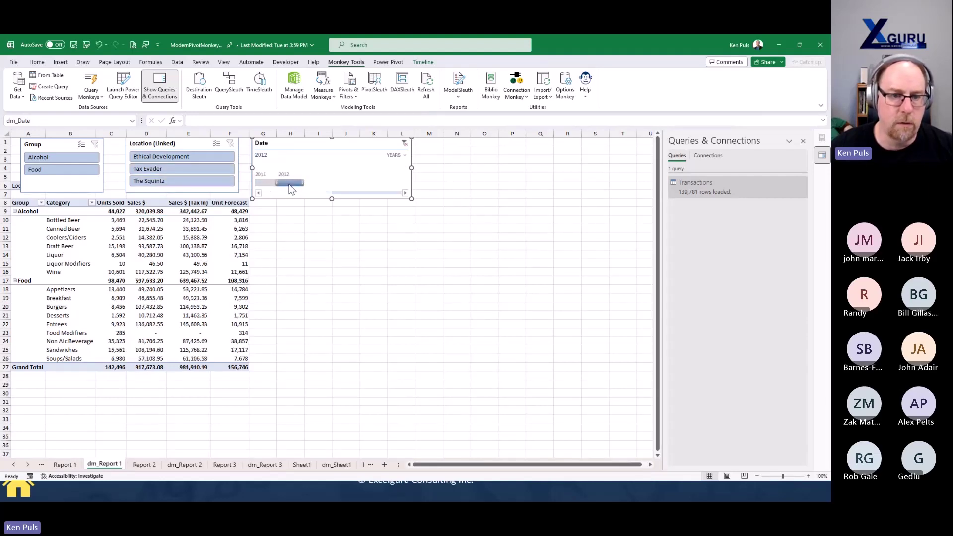
drag(276, 183, 254, 184)
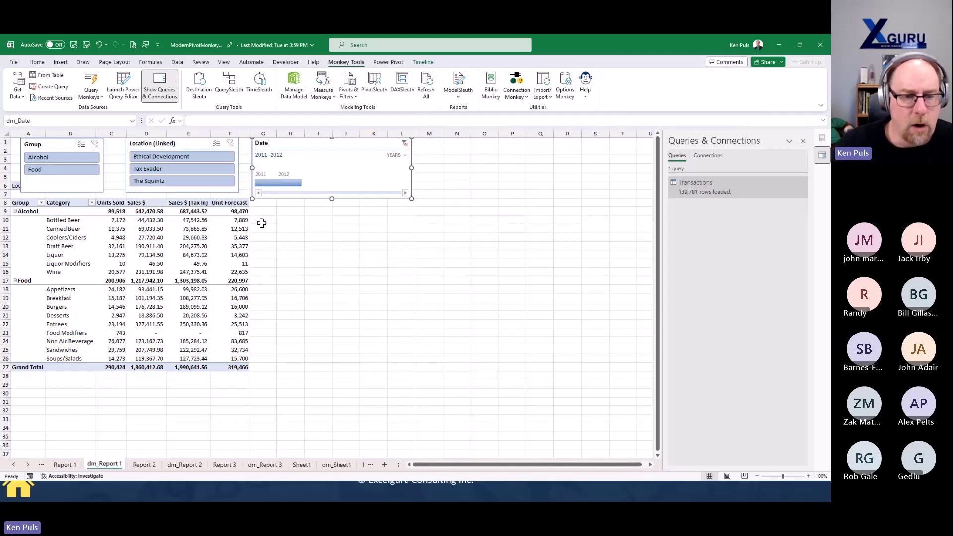
click(290, 184)
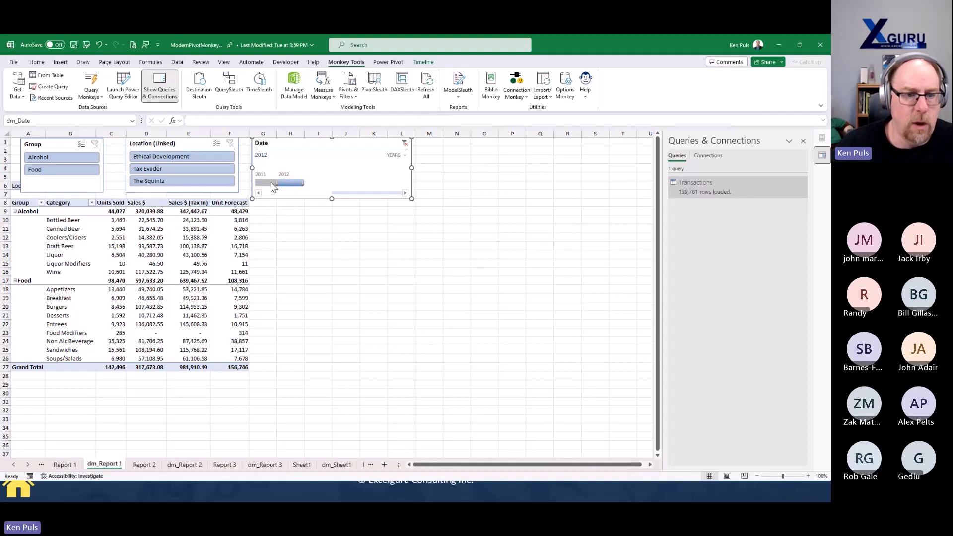
click(270, 182)
click(286, 183)
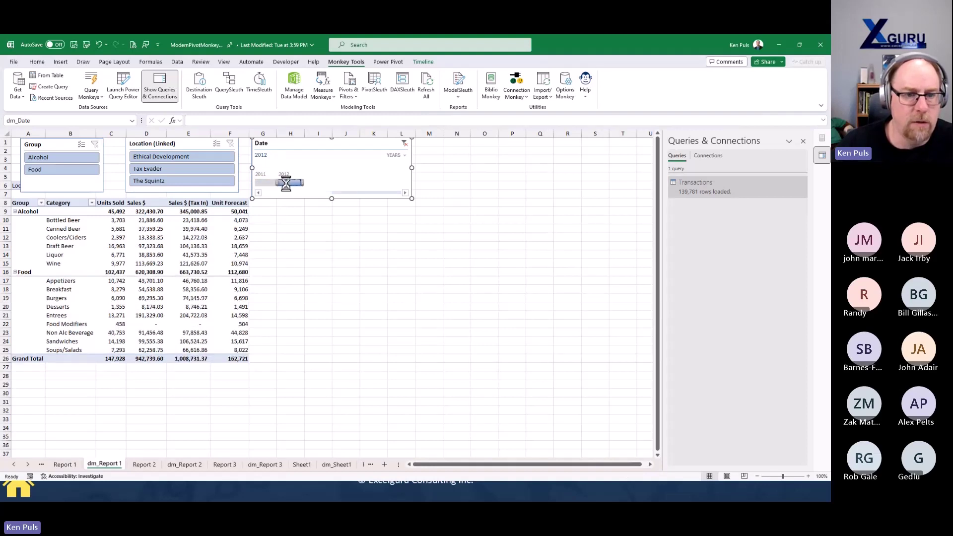
click(405, 143)
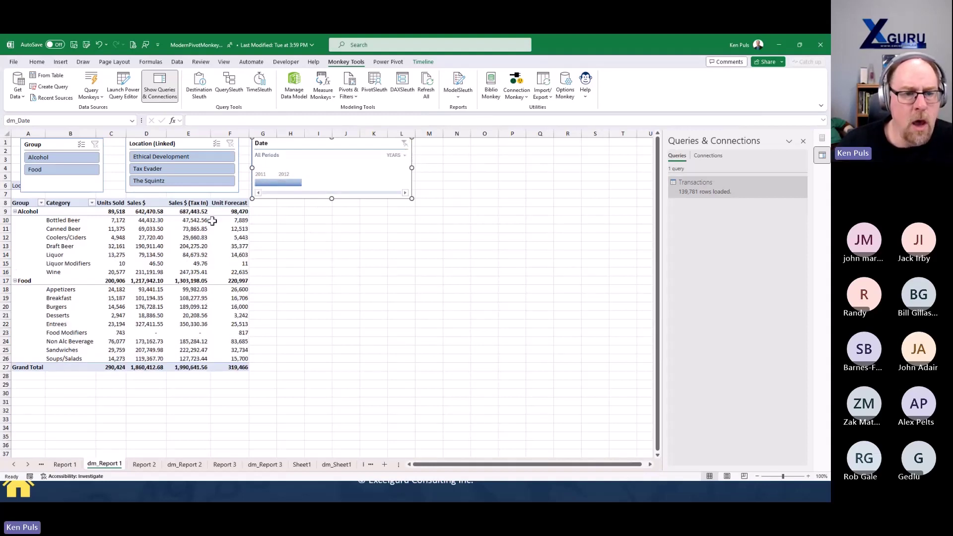
Step: Filter dm_Report 1 by Tax Evader and Ethical Development in turn, and finish with The Squintz as the selected Location
click(165, 167)
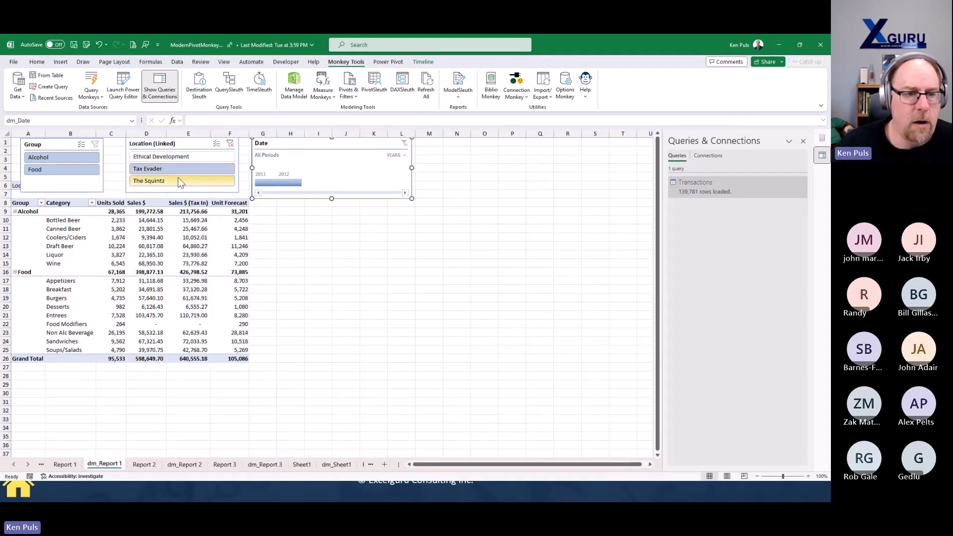
drag(188, 157, 189, 172)
click(189, 170)
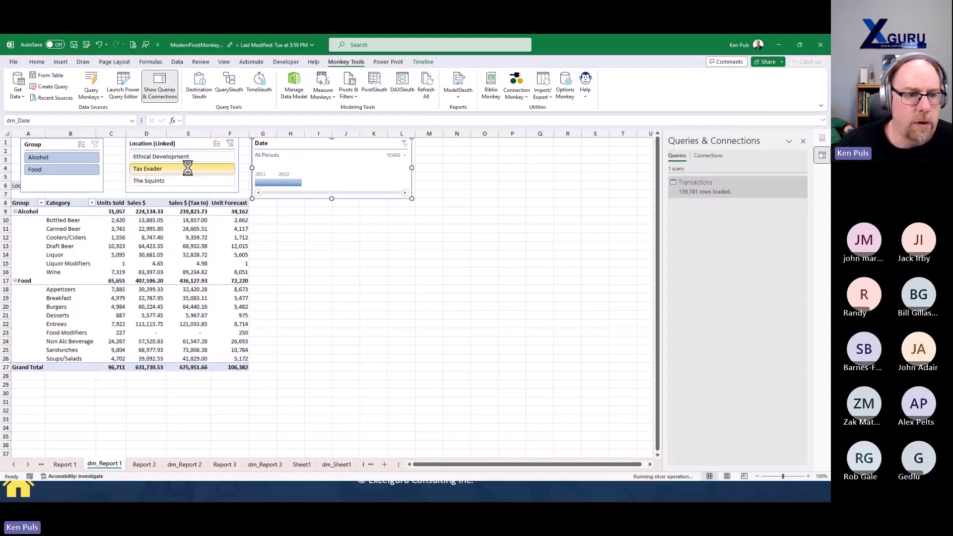
click(161, 181)
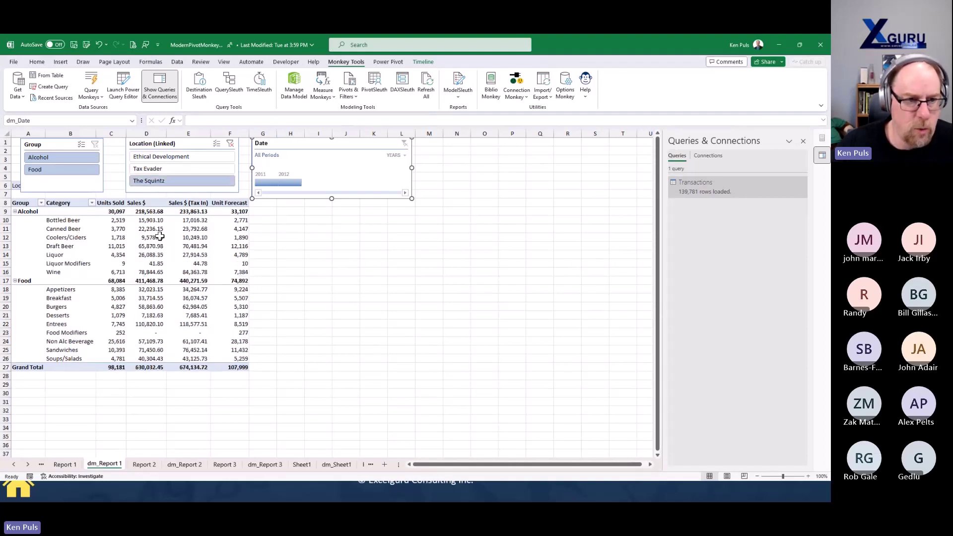
Step: Test the Group slicer on dm_Report 1 with Food and Alcohol, and clear its filter
click(67, 172)
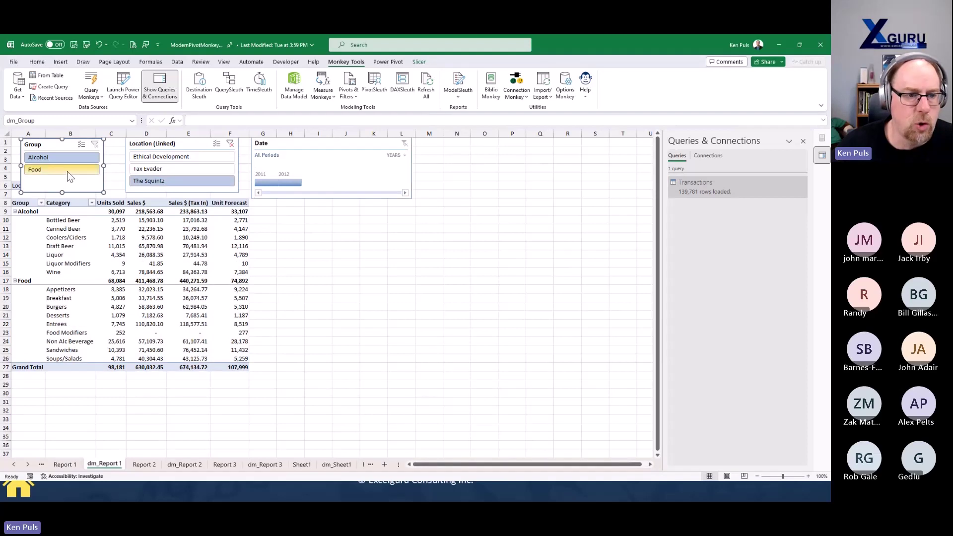
click(71, 159)
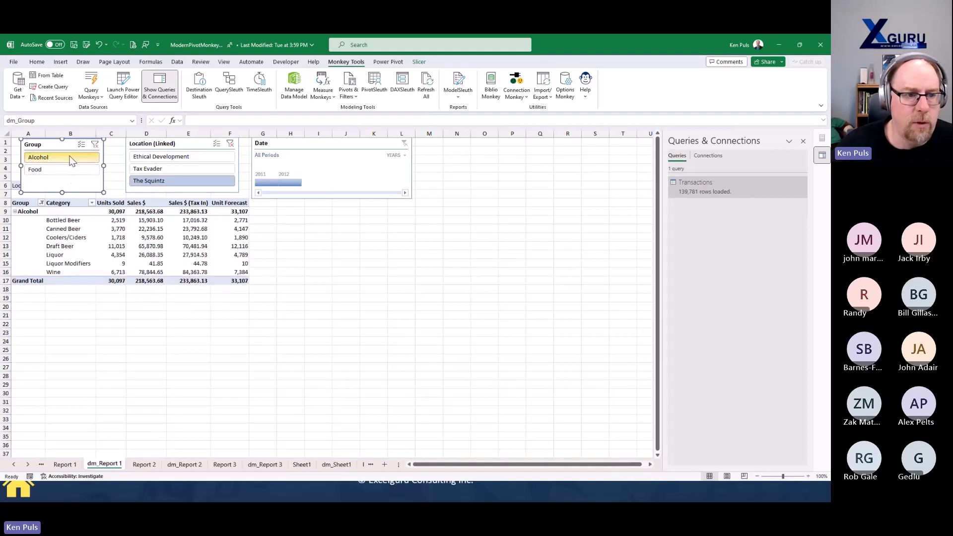
click(95, 144)
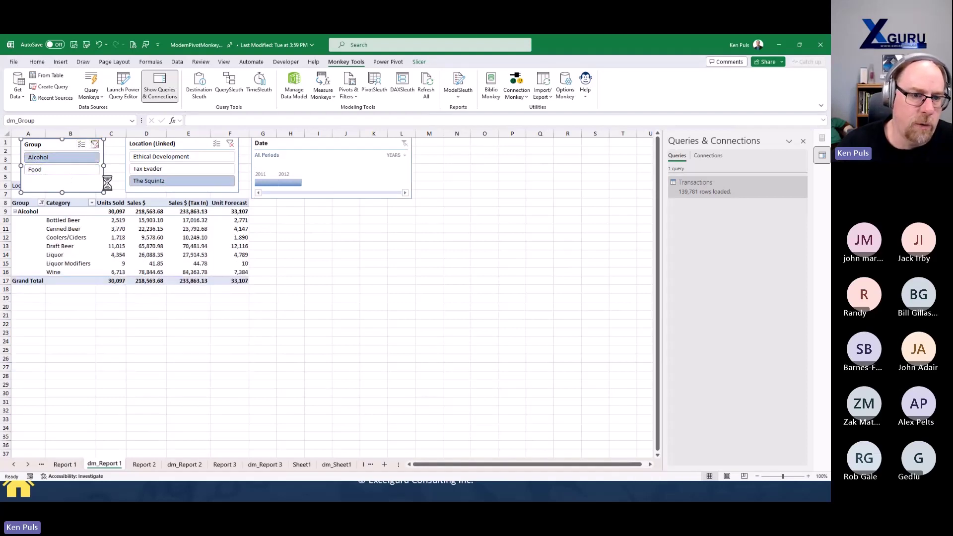
Step: Inspect the layout and format options of the dm_Report 1 PivotTable without changing them
right_click(149, 232)
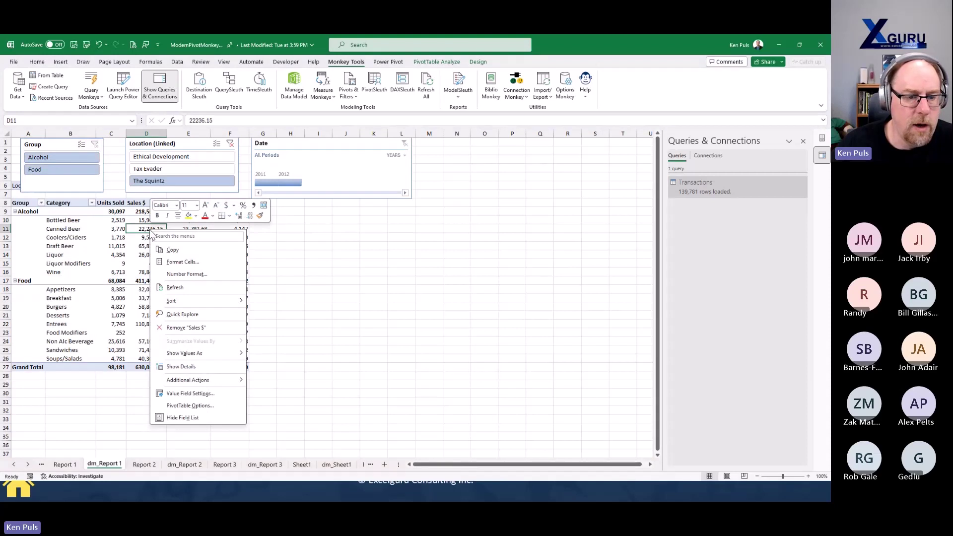
click(188, 403)
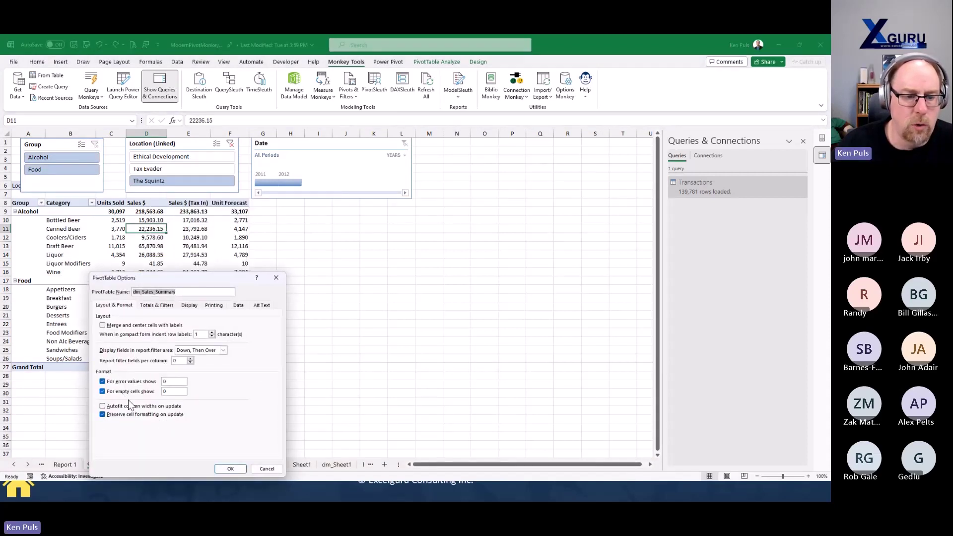
drag(197, 281, 224, 216)
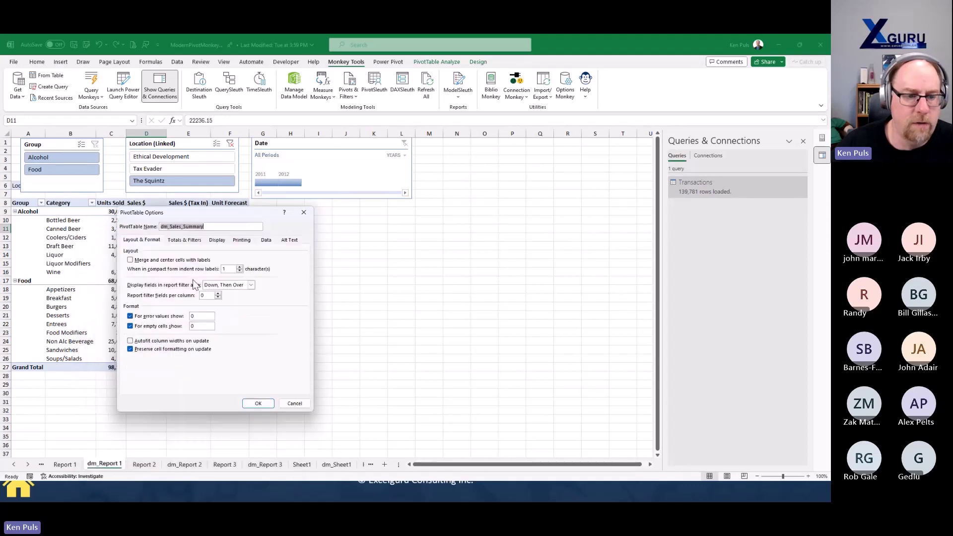
click(255, 403)
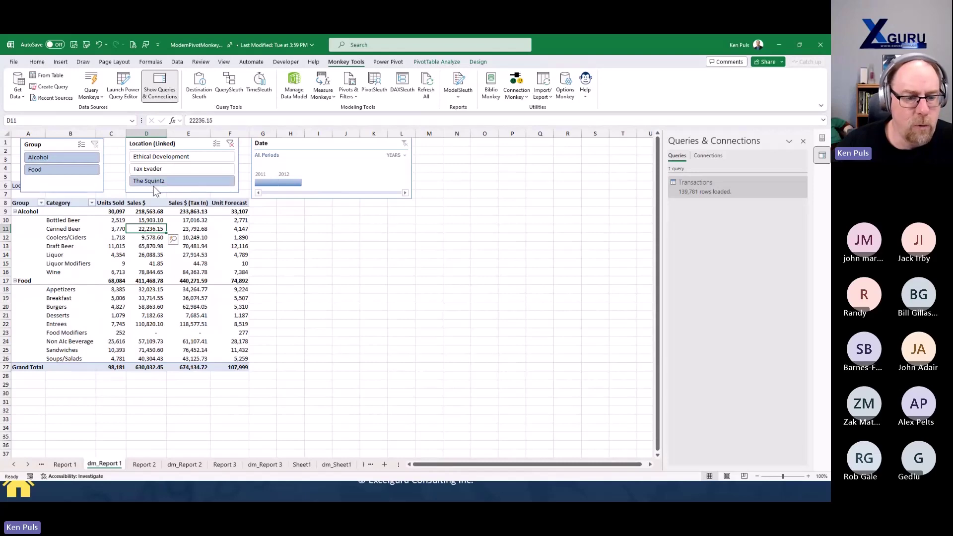
Step: Filter the linked Location slicer on dm_Report 2 to Ethical Development, check the effect on dm_Report 1, and clear the filter on dm_Report 2
click(175, 465)
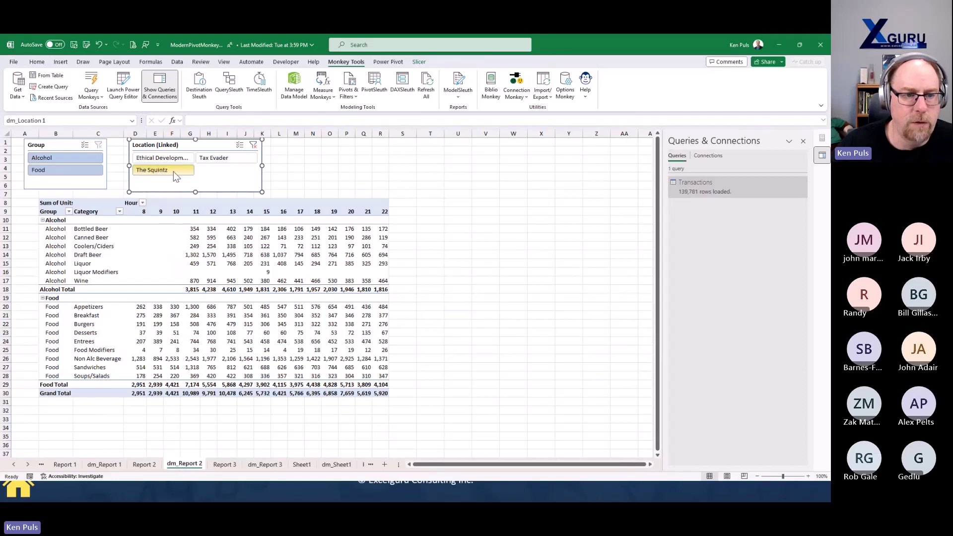
click(163, 158)
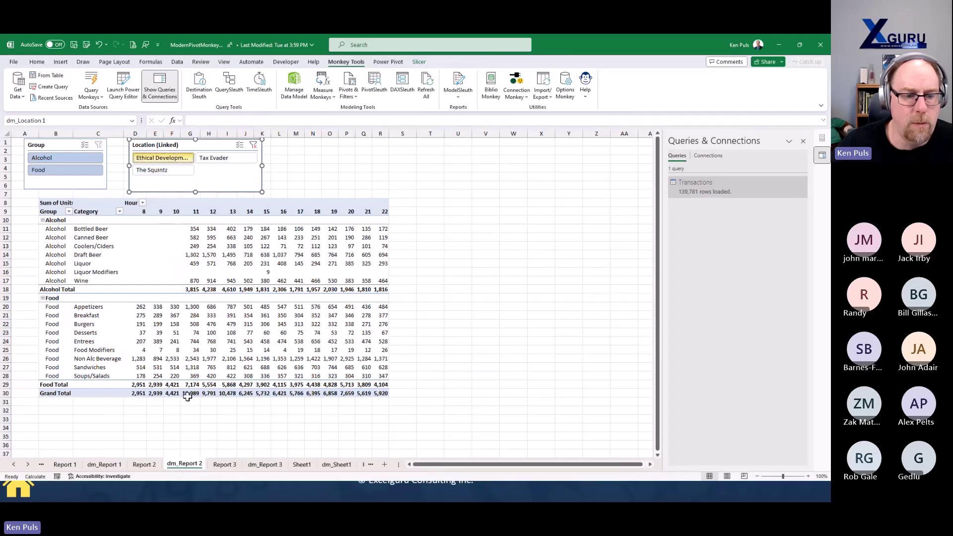
click(111, 465)
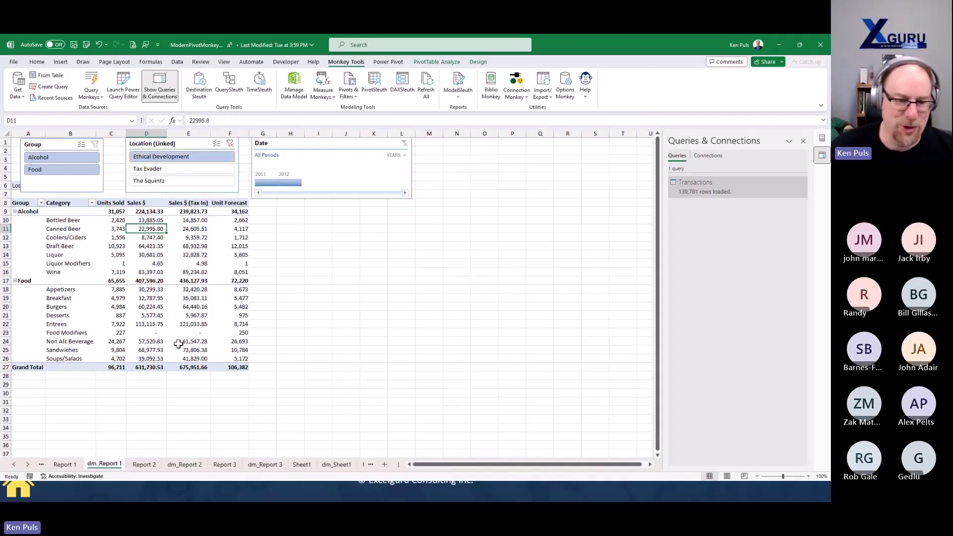
click(196, 466)
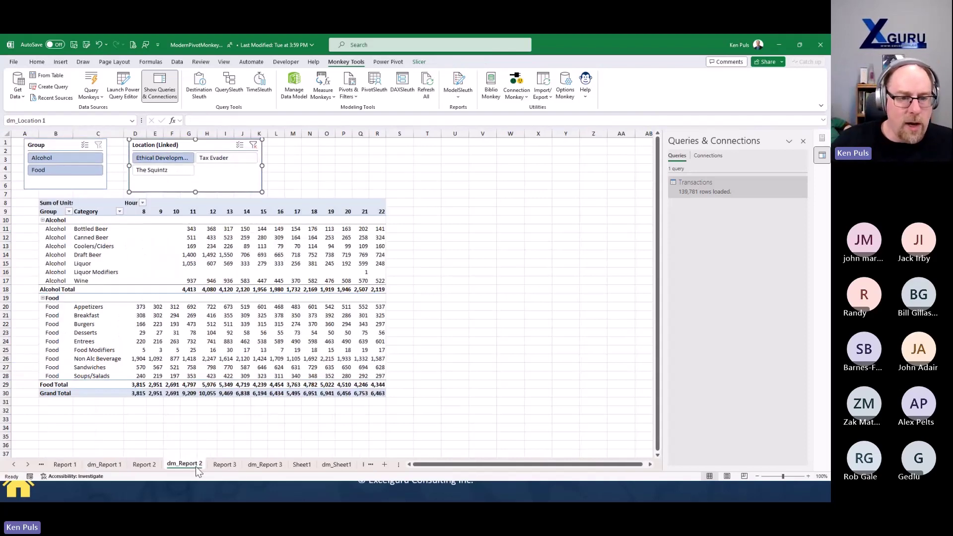
click(253, 144)
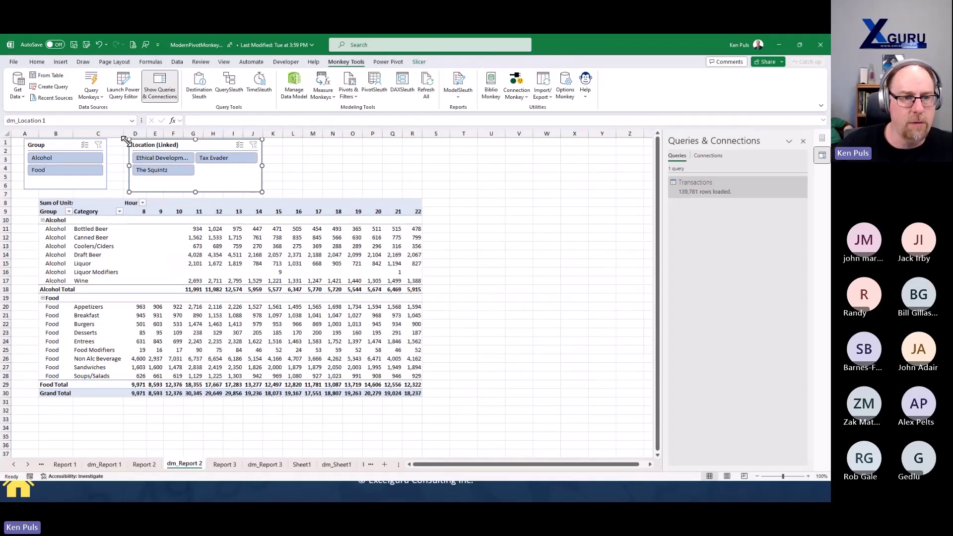
Step: Test the Group slicer on dm_Report 2 with Food and Alcohol, and clear its filter
click(64, 170)
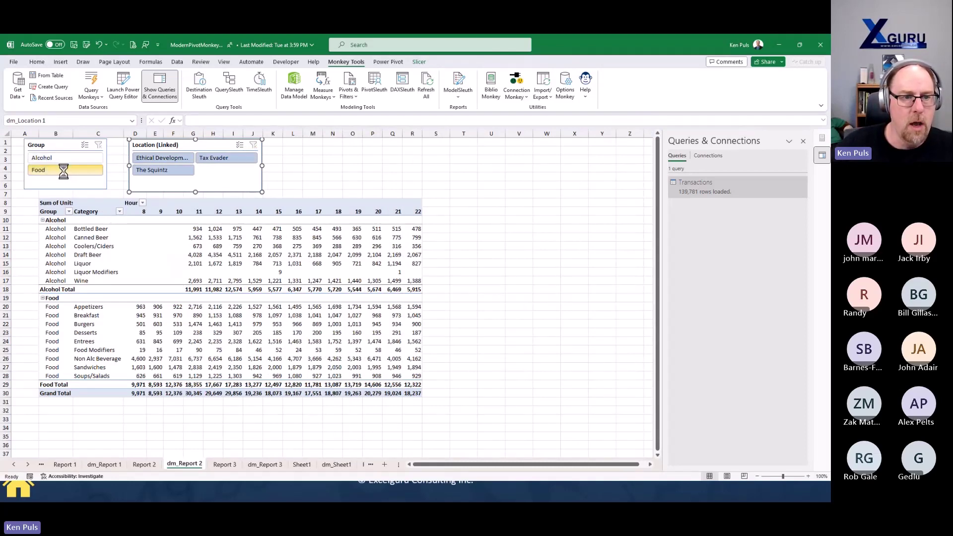
click(59, 159)
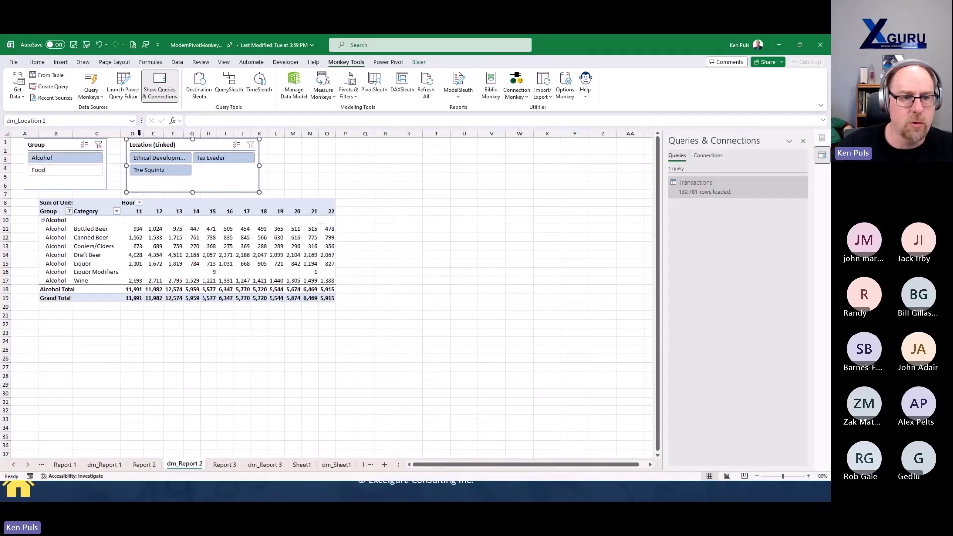
click(99, 145)
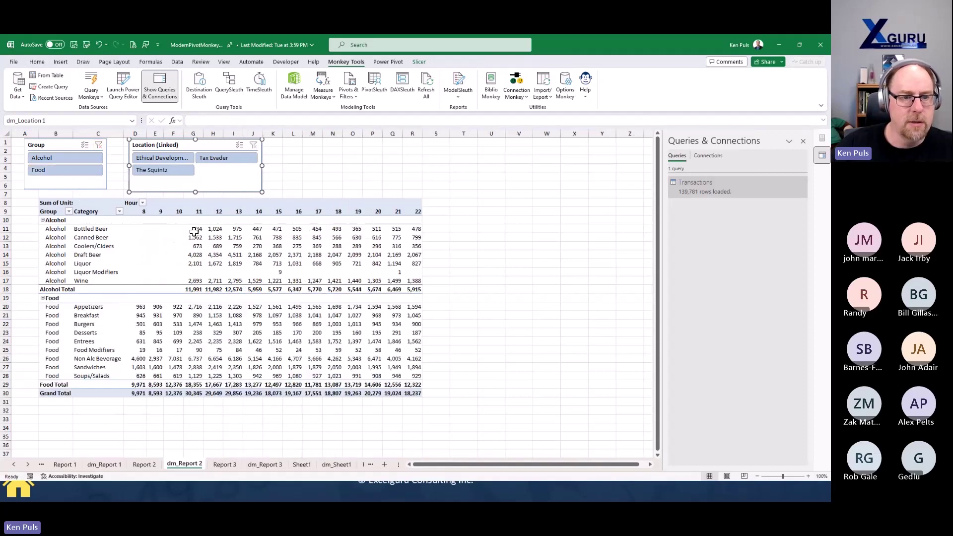
Step: Inspect the layout and format options of the dm_Report 2 PivotTable without changing them
right_click(195, 237)
click(245, 412)
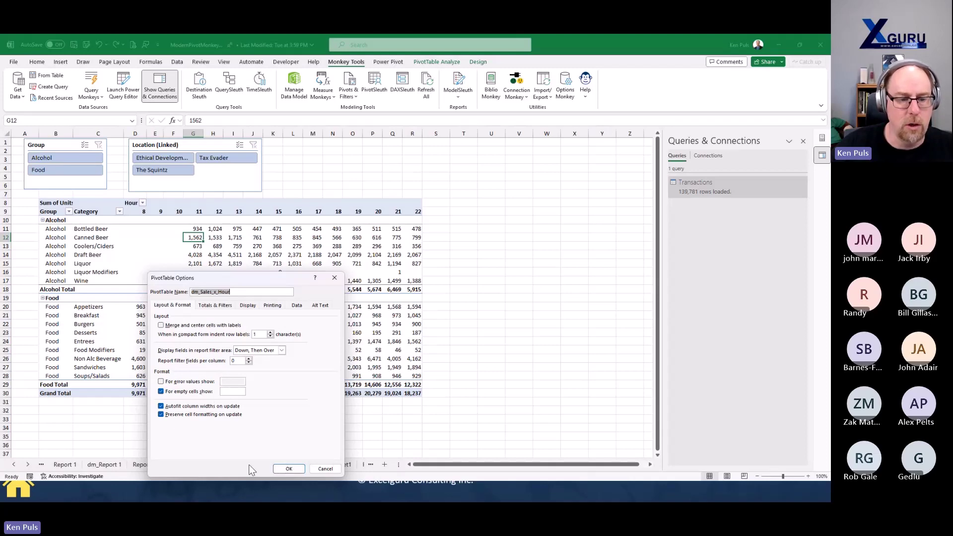
click(332, 468)
Step: Inspect the layout and format options of the original Report 2 PivotTable for comparison with dm_Report 2, leaving them unchanged
click(149, 465)
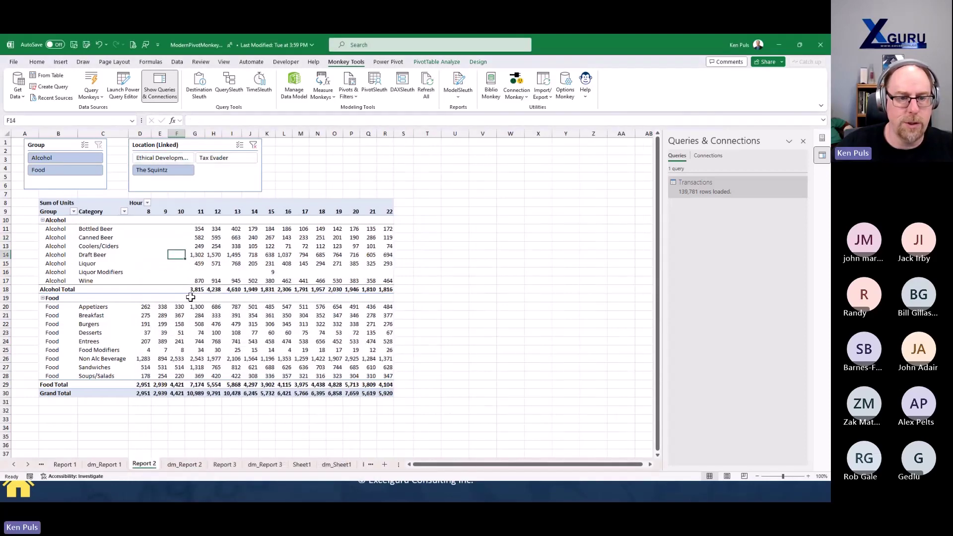
right_click(194, 254)
click(246, 404)
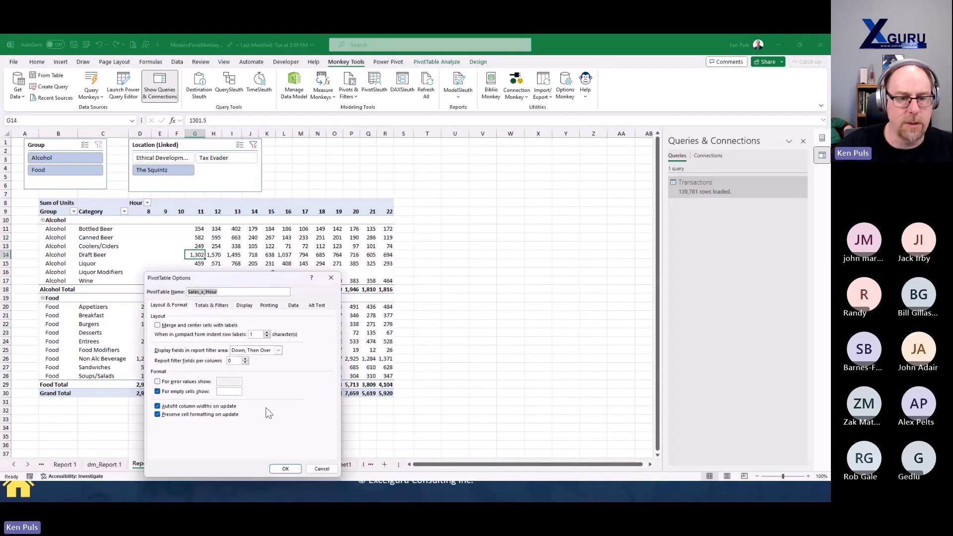
click(320, 468)
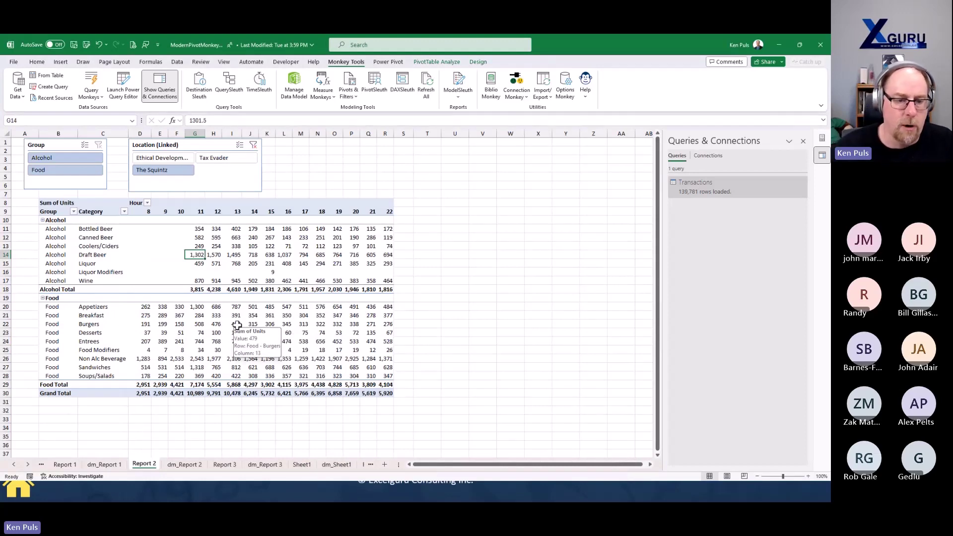
click(180, 465)
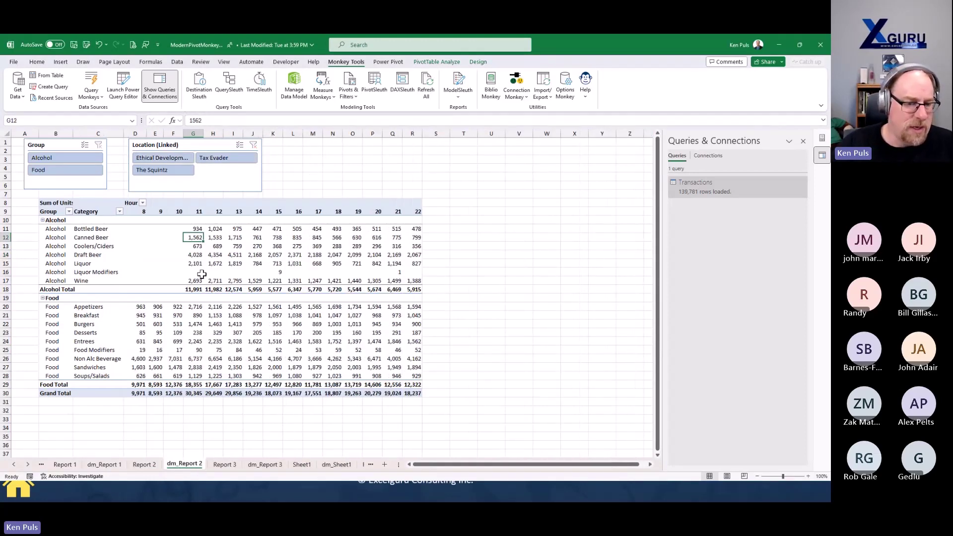
Step: Compare the Report 3 PivotTable with dm_Report 3 and examine the Transactions fields and measures behind the modern version
click(228, 465)
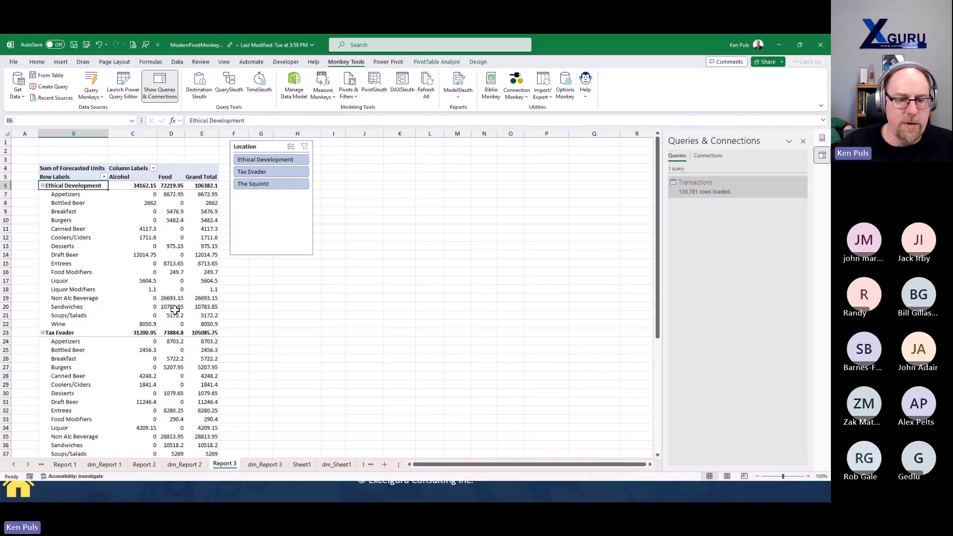
click(264, 465)
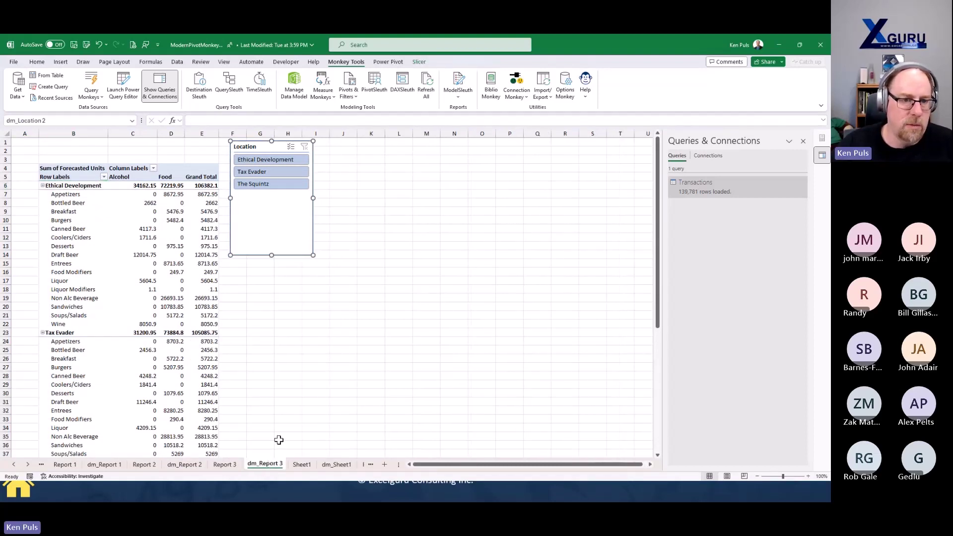
click(174, 220)
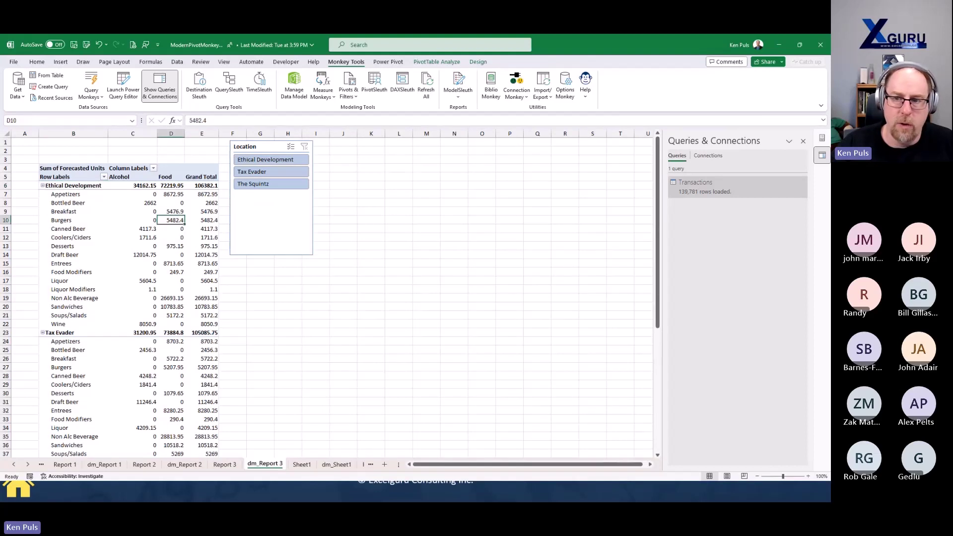
click(821, 139)
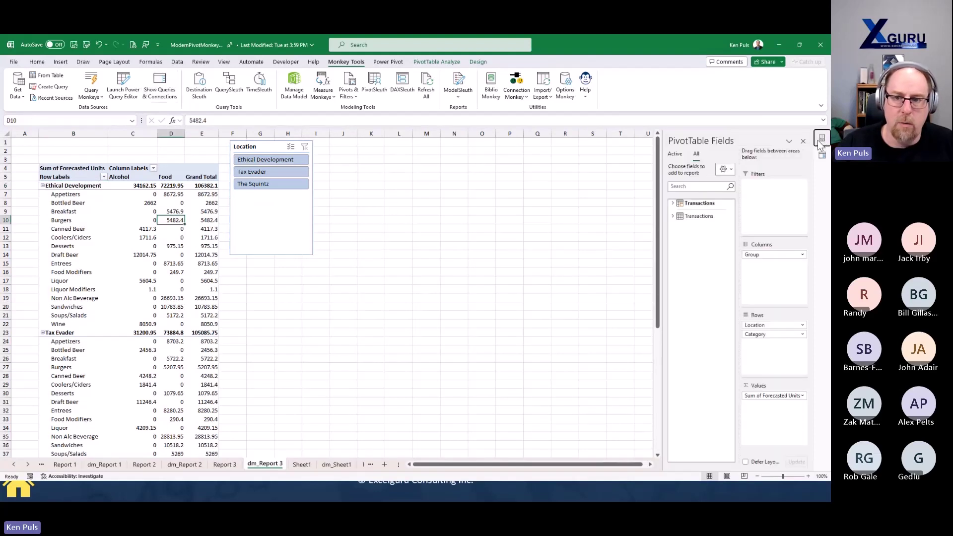
click(683, 204)
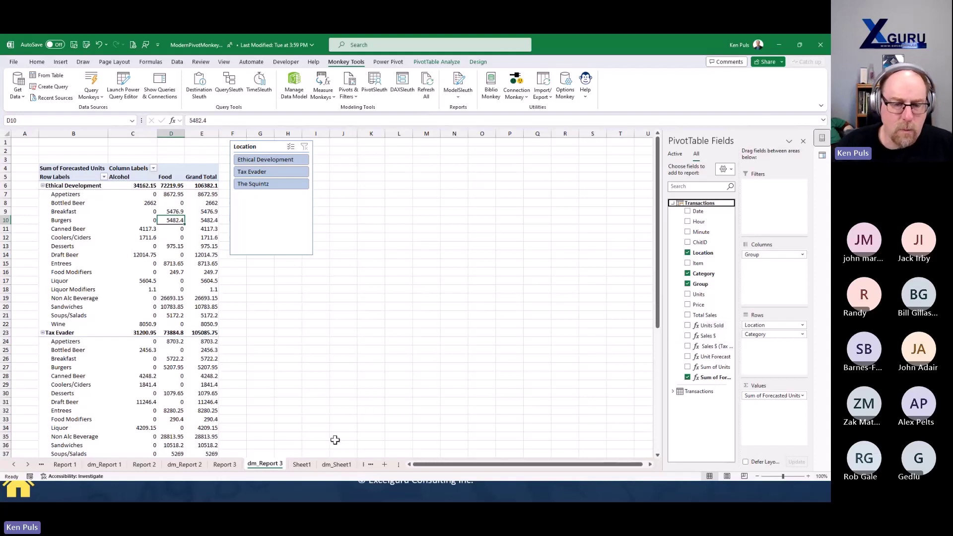
Step: Test the Date timeline on Sheet1 with August to November 2013, and clear its filter
click(302, 464)
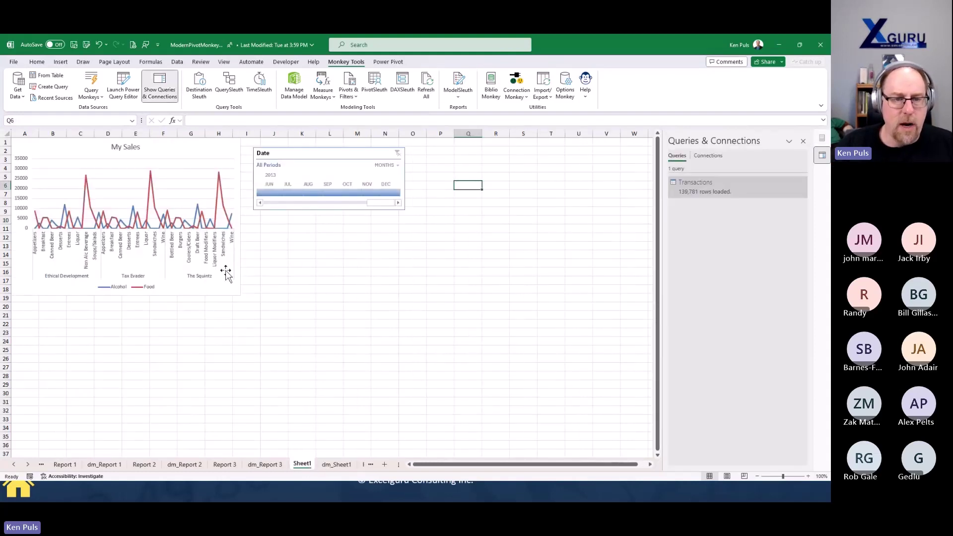
click(313, 193)
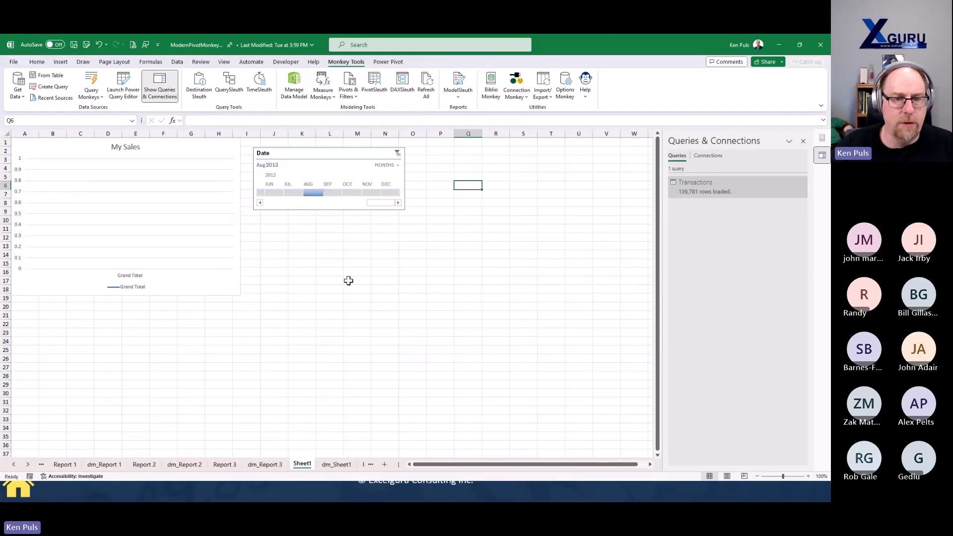
drag(319, 192, 364, 195)
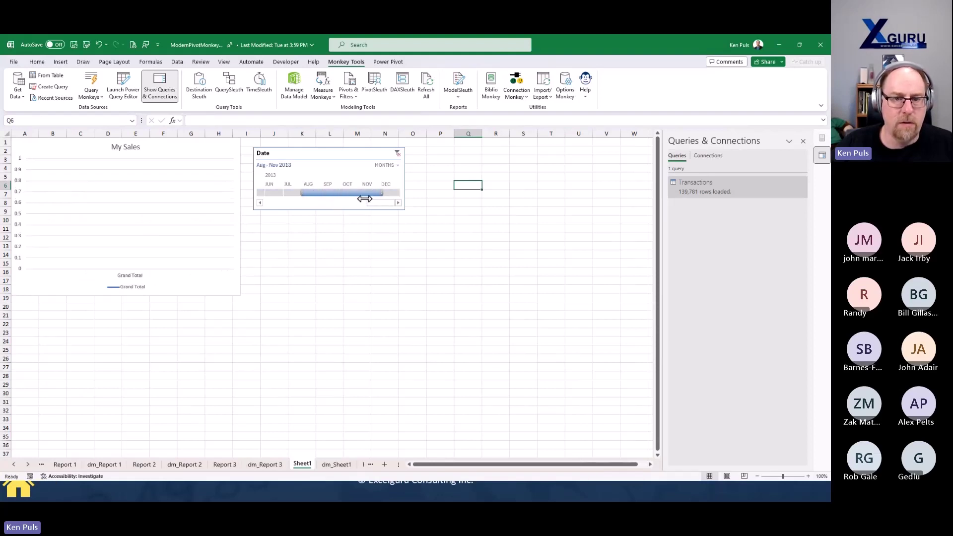
click(397, 153)
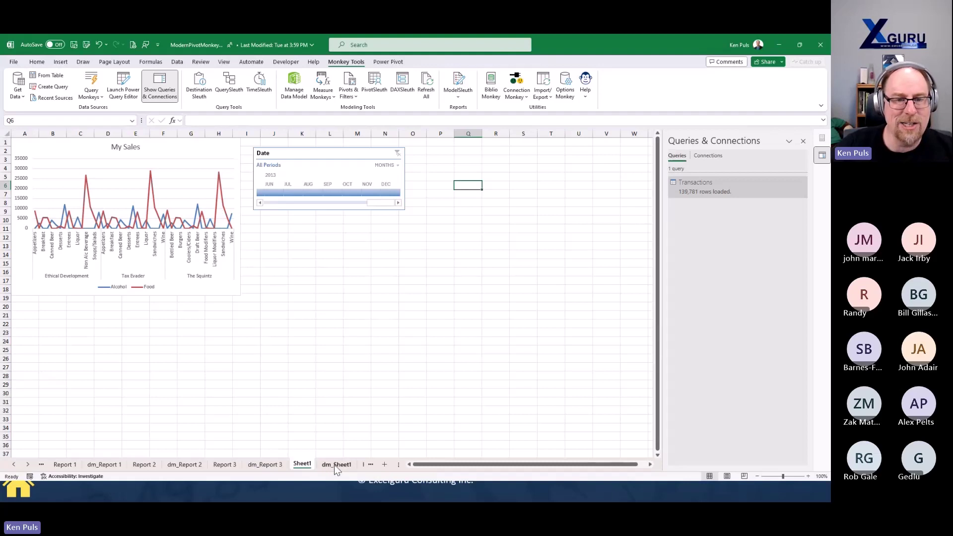
Step: Switch the Sheet1 Date timeline to years, test it with 2011 and 2012, and clear its filter
click(395, 165)
click(393, 177)
click(285, 192)
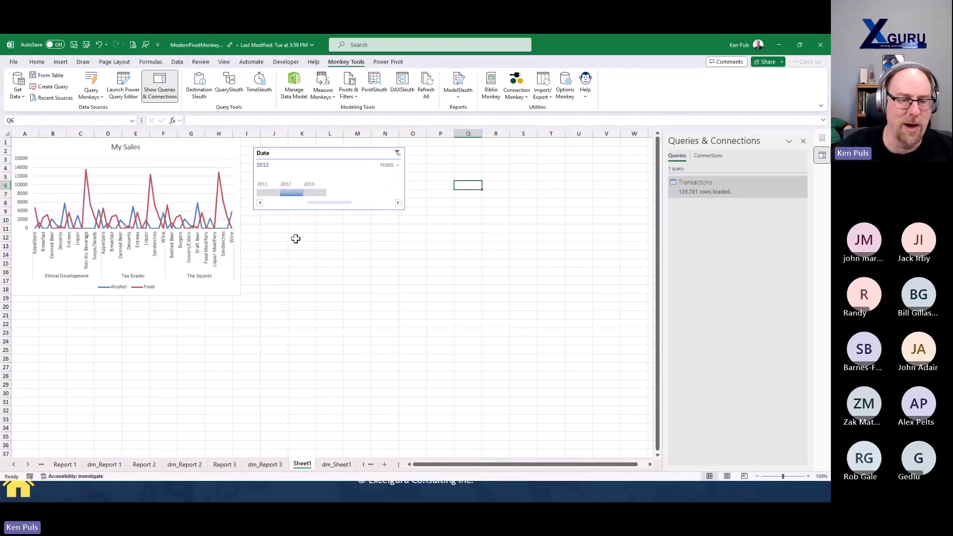
click(271, 194)
click(290, 193)
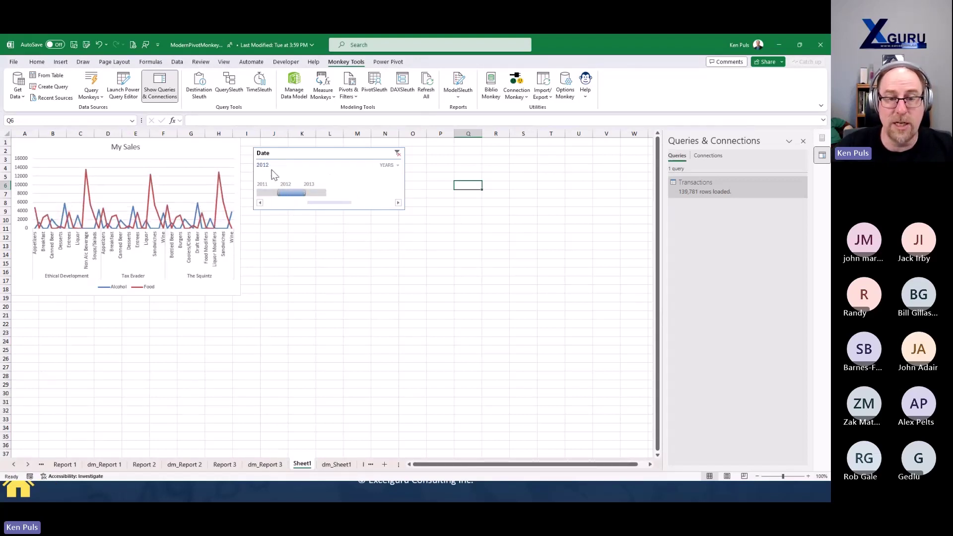
click(398, 154)
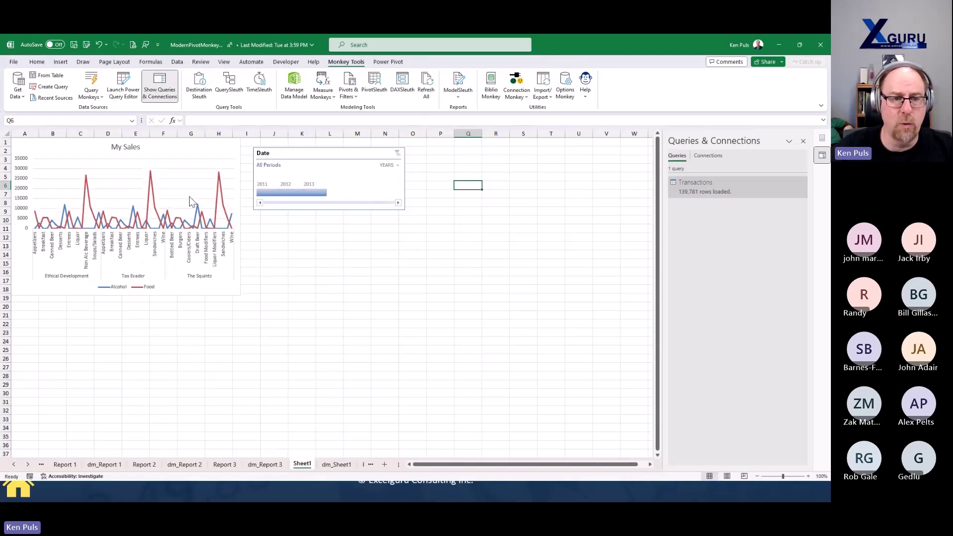
Step: Switch the dm_Sheet1 Date timeline to years, test the chart with 2011 and 2012, and clear the filter
click(334, 465)
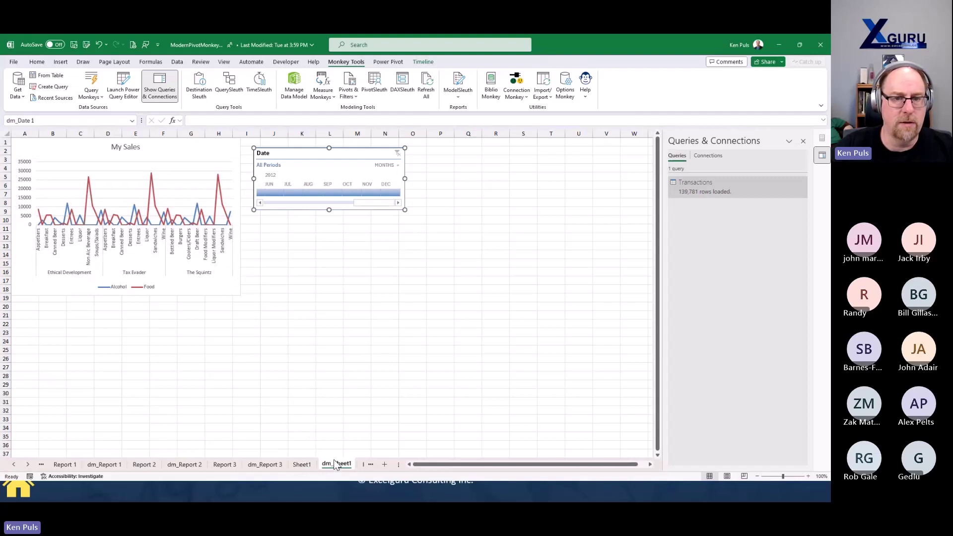
click(395, 166)
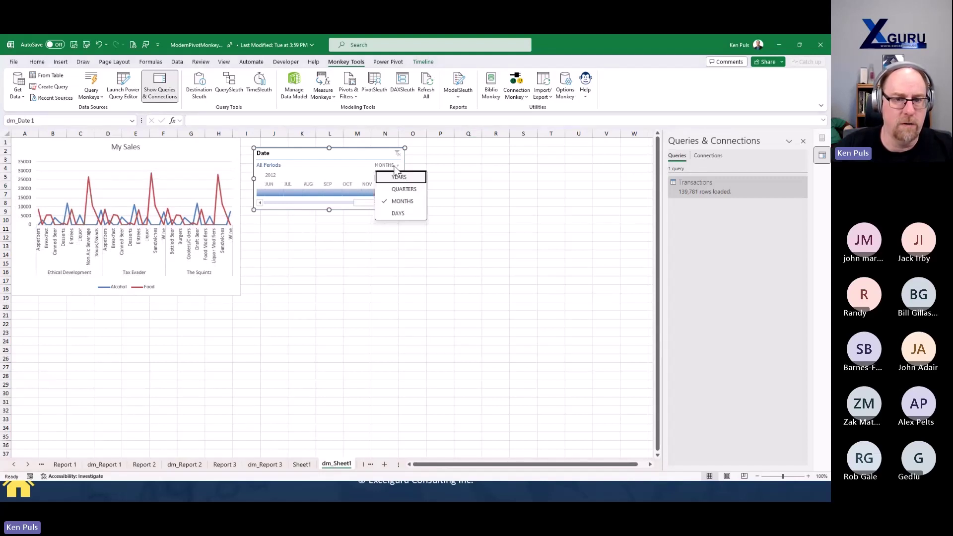
click(398, 179)
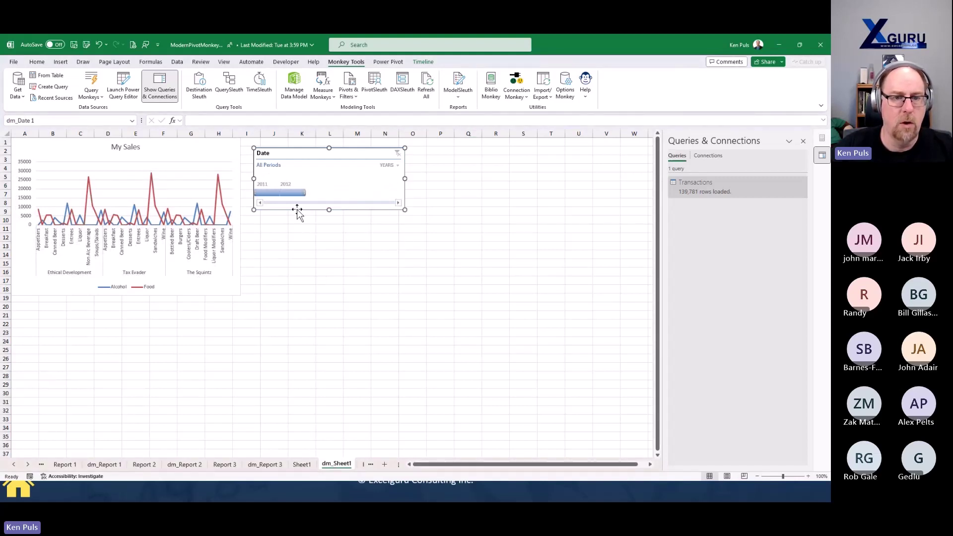
click(280, 193)
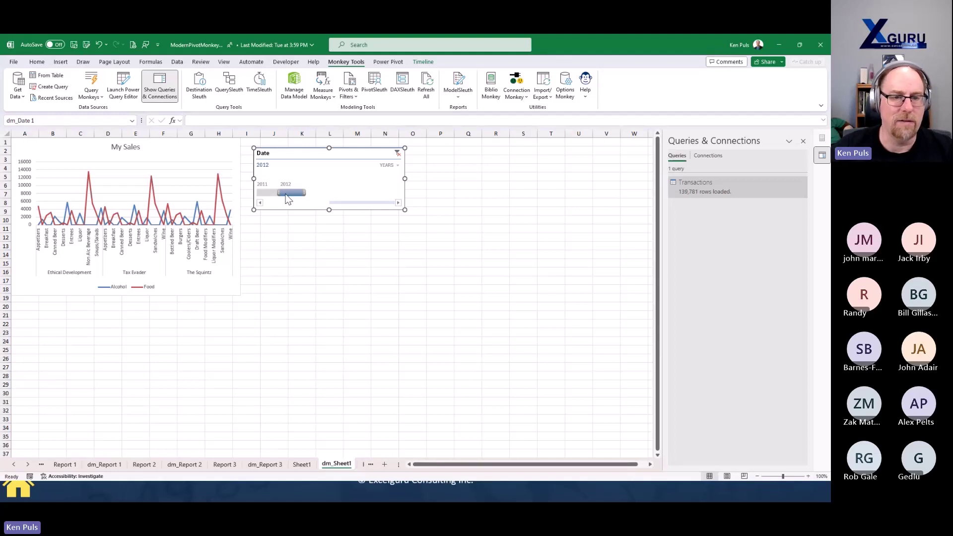
click(271, 193)
click(292, 194)
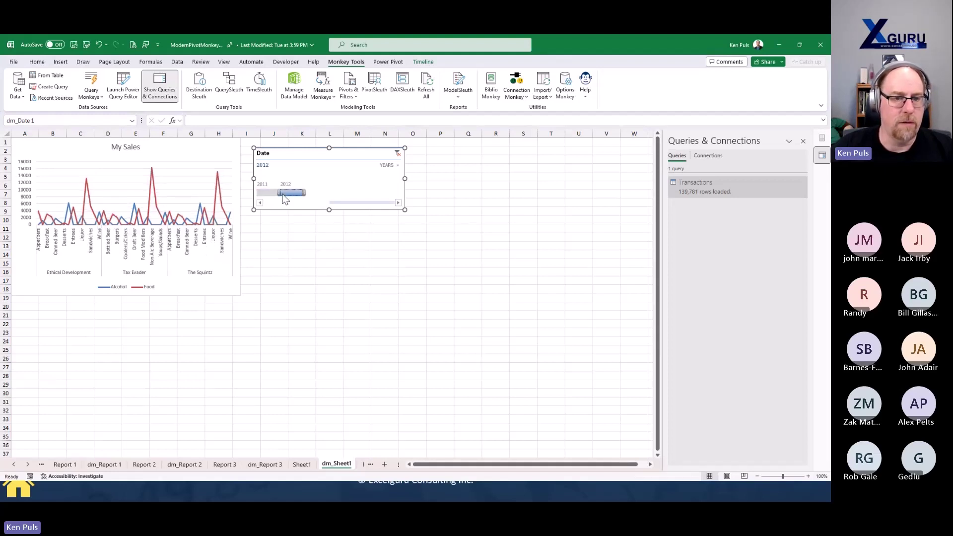
click(272, 194)
click(285, 193)
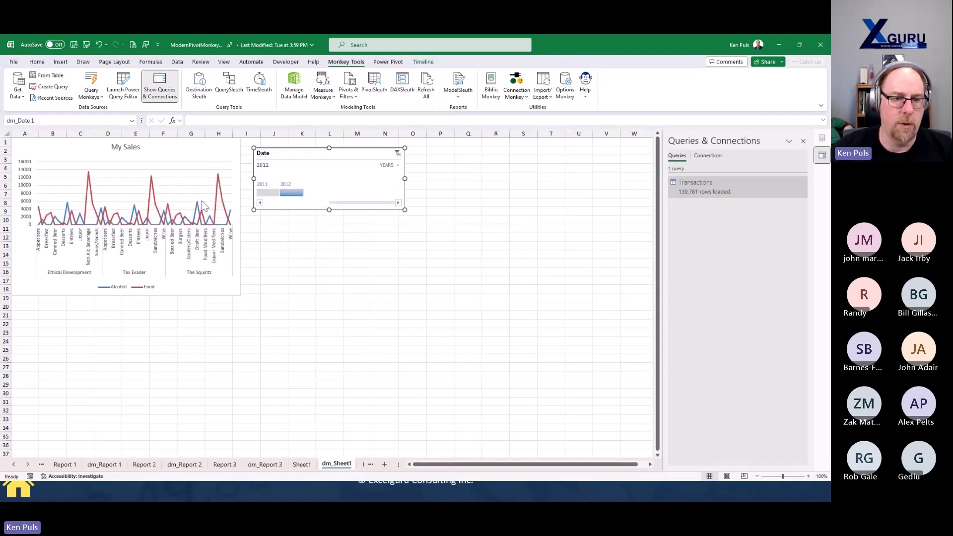
click(397, 153)
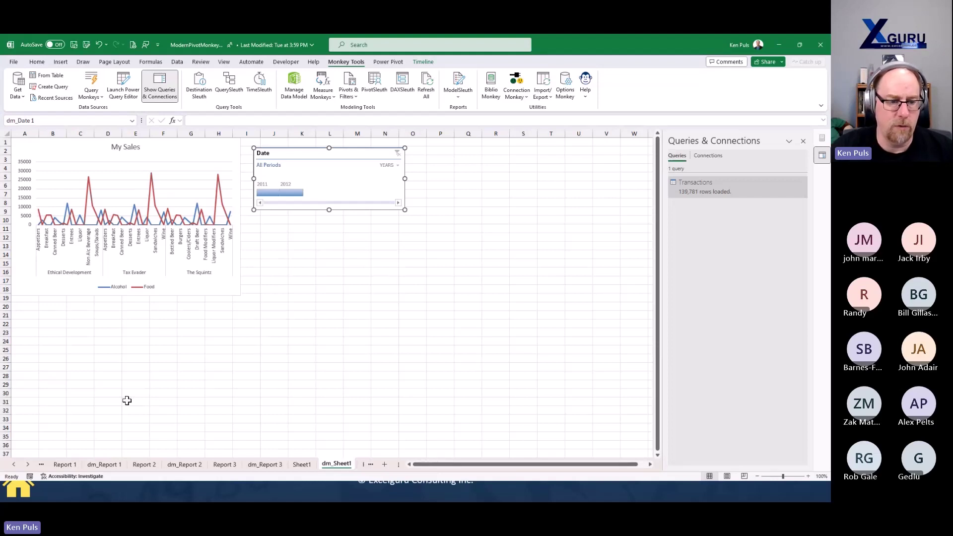
Step: Review the Raw Data sheet and examine the Transactions query's applied steps in the Power Query Editor without changing them
click(27, 464)
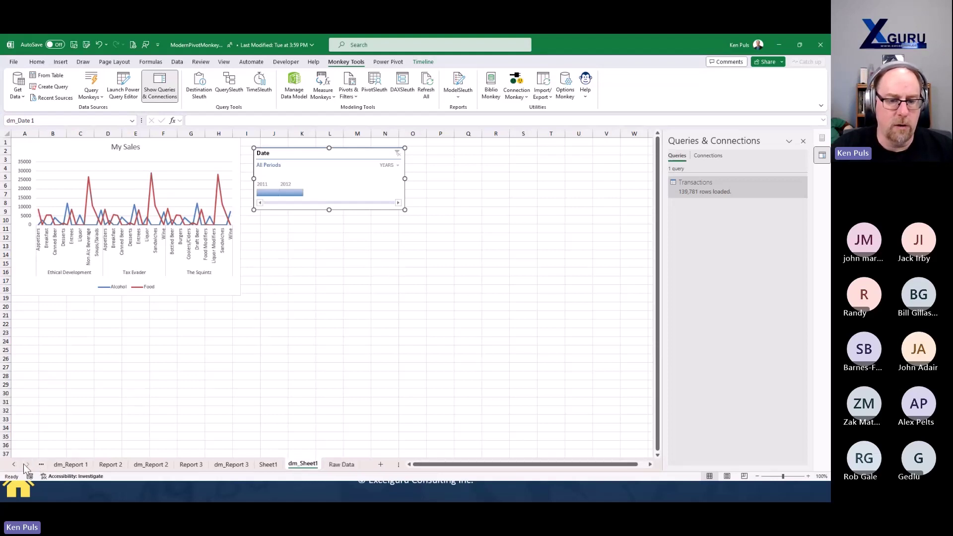
click(344, 468)
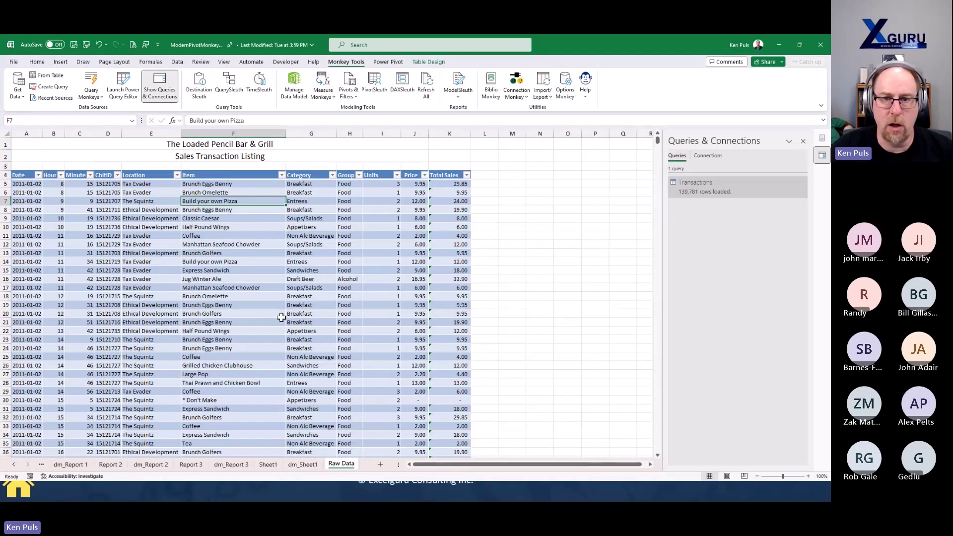
double_click(720, 194)
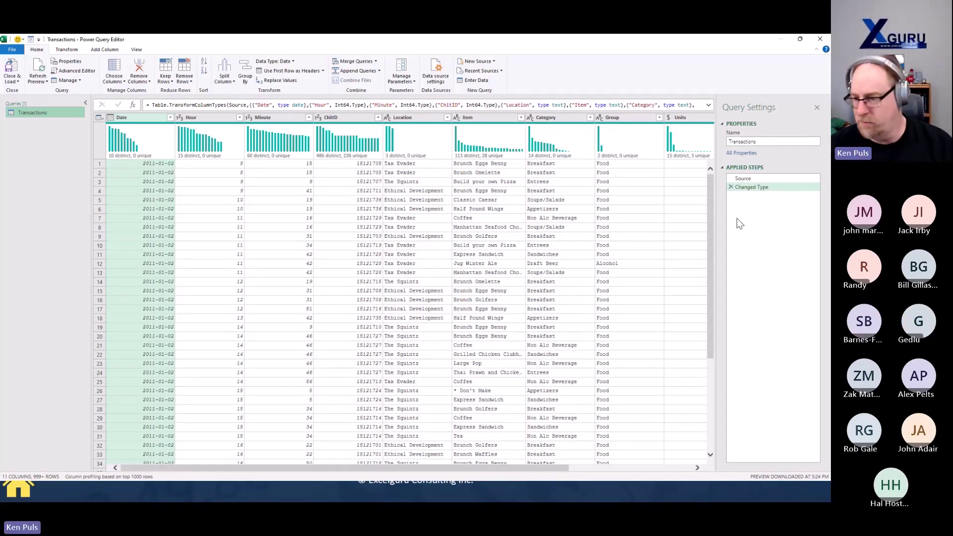
click(819, 43)
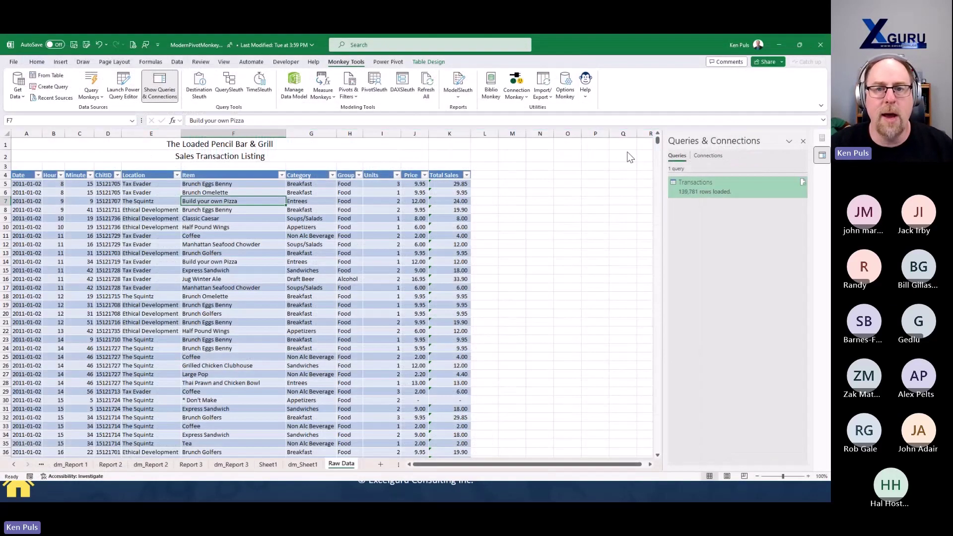
click(349, 92)
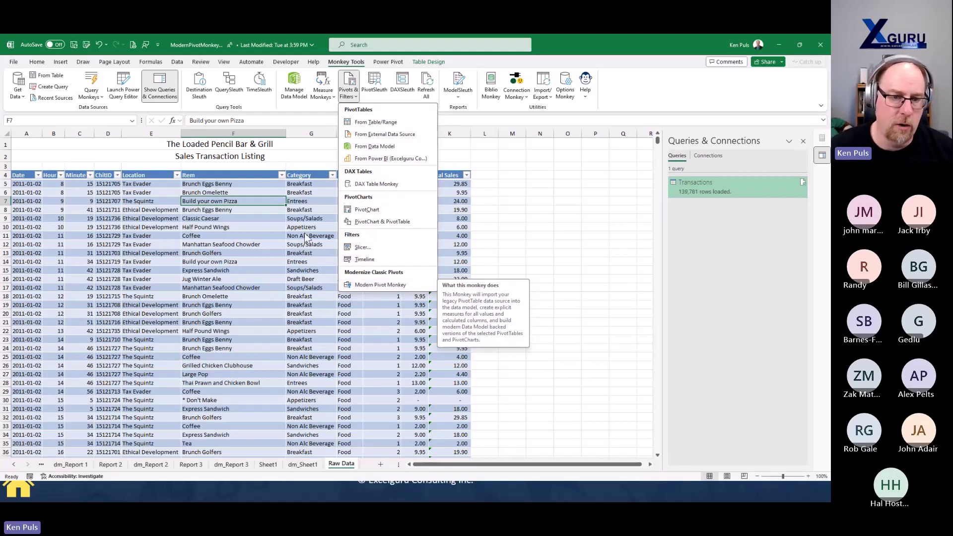
key(Escape)
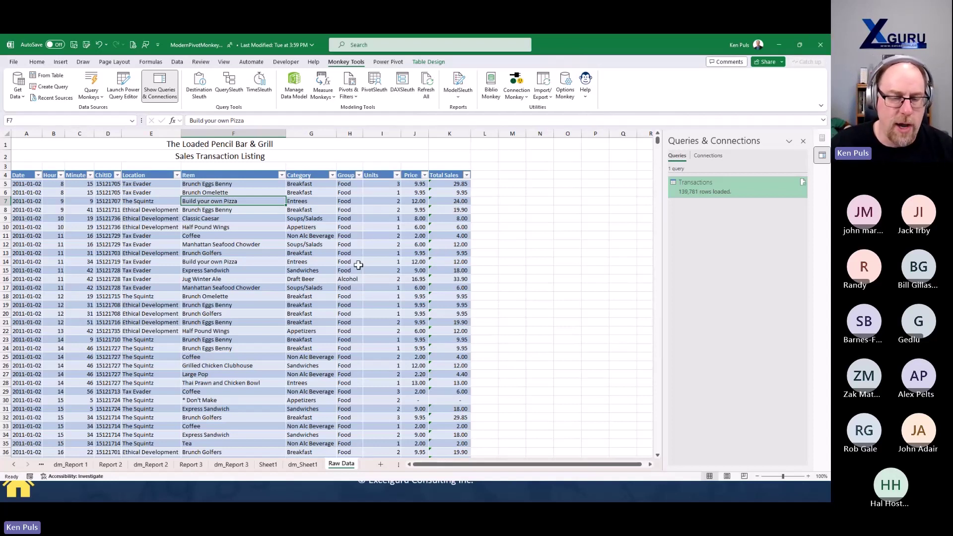
click(585, 96)
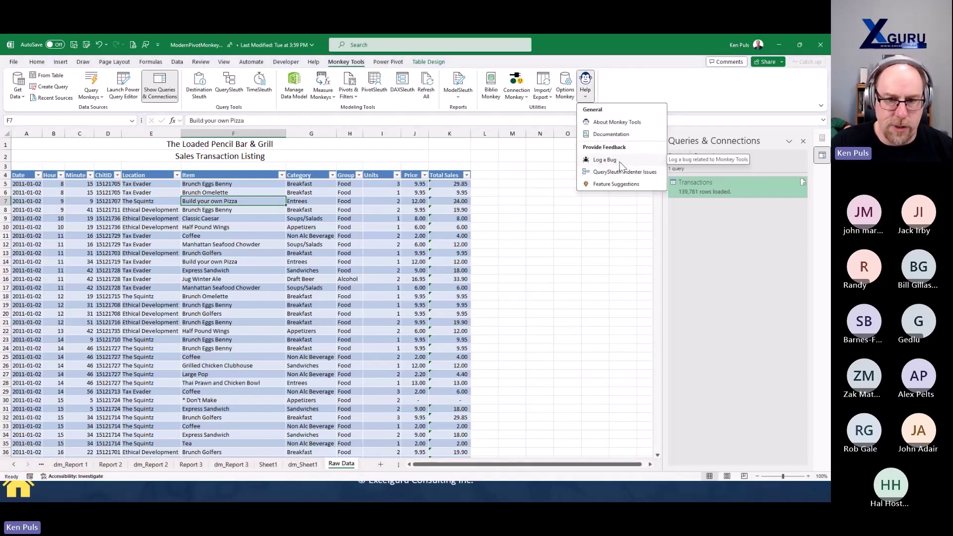
click(684, 84)
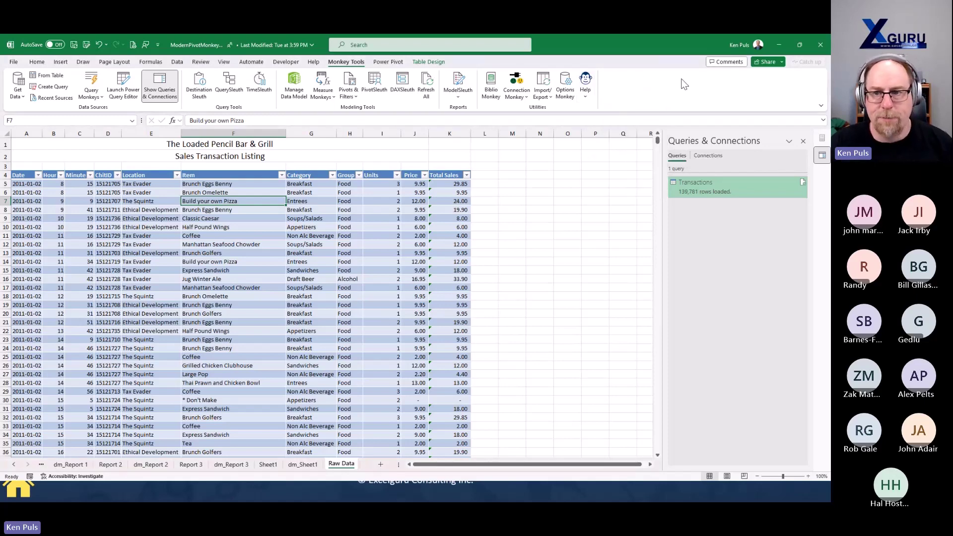
Step: Close the ModernPivotMonkey workbook without saving and return to the Monkey Tools Feature Overview slide in the presentation
click(820, 45)
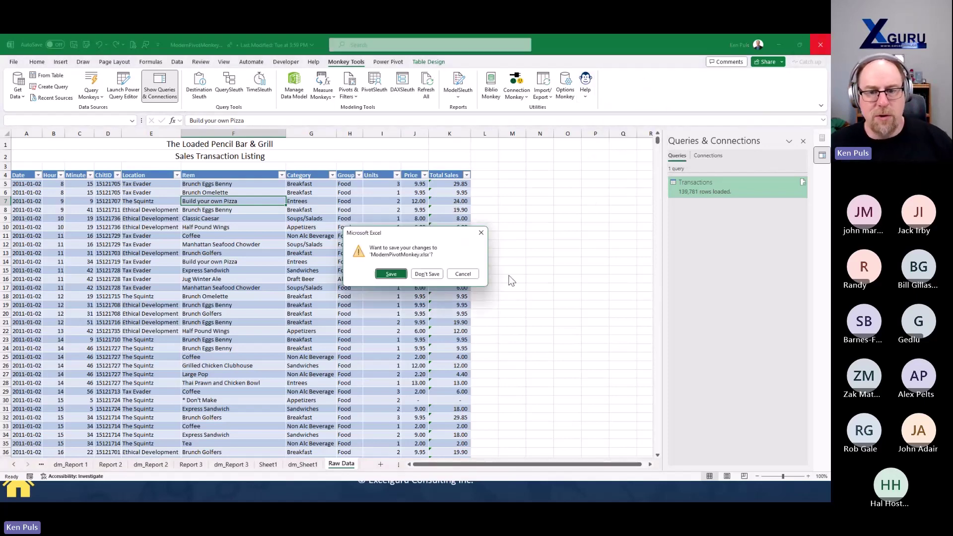
click(427, 274)
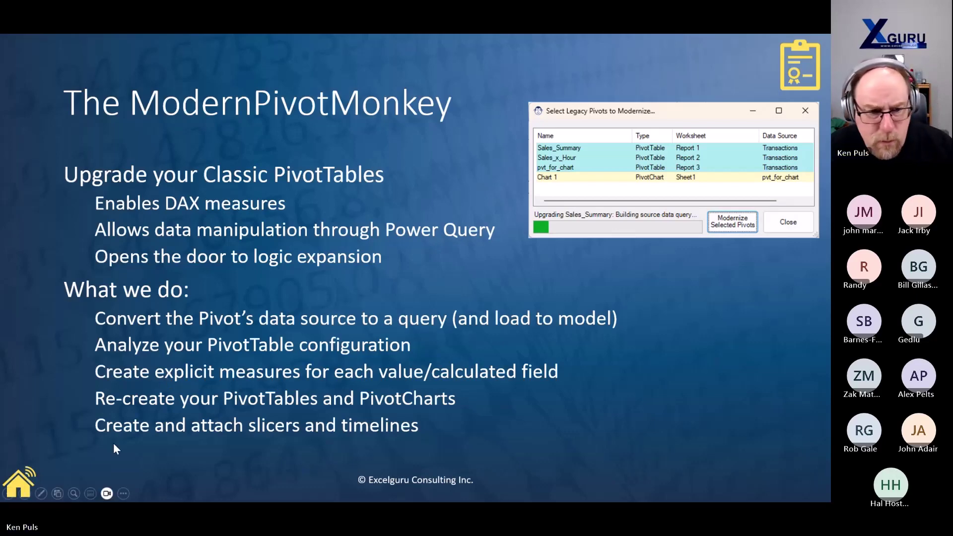
click(31, 485)
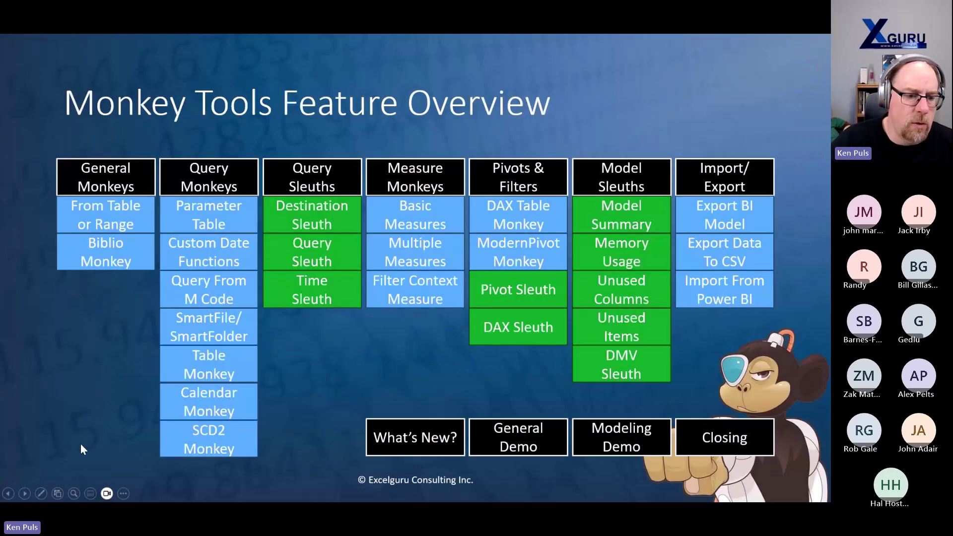
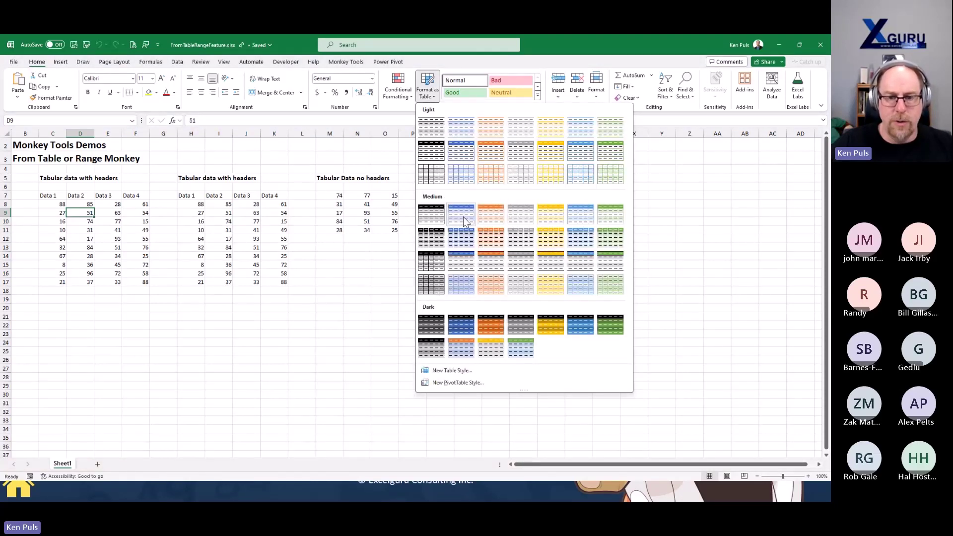
Step: Check the built-in Format as Table range and header detection on the first headed range and the headerless range, cancelling both
click(465, 221)
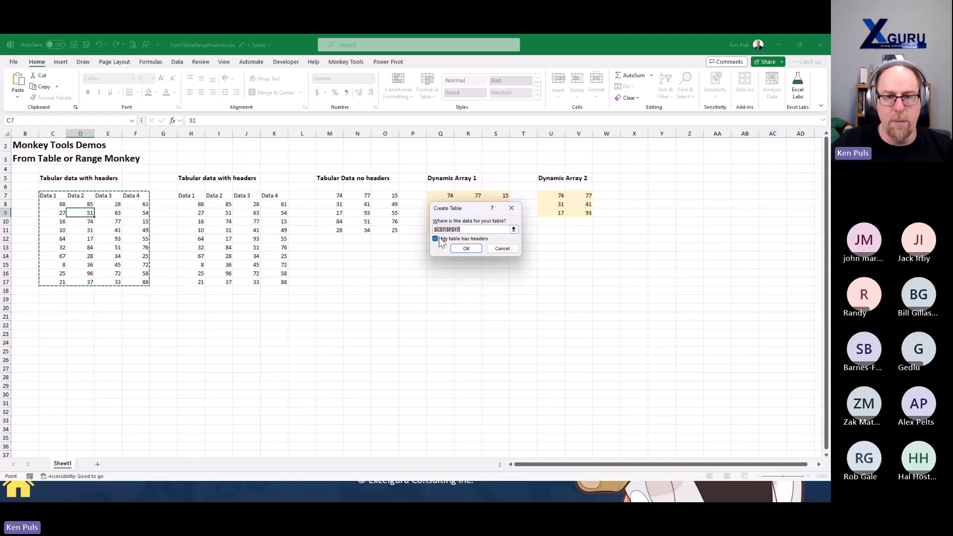
click(494, 251)
click(360, 214)
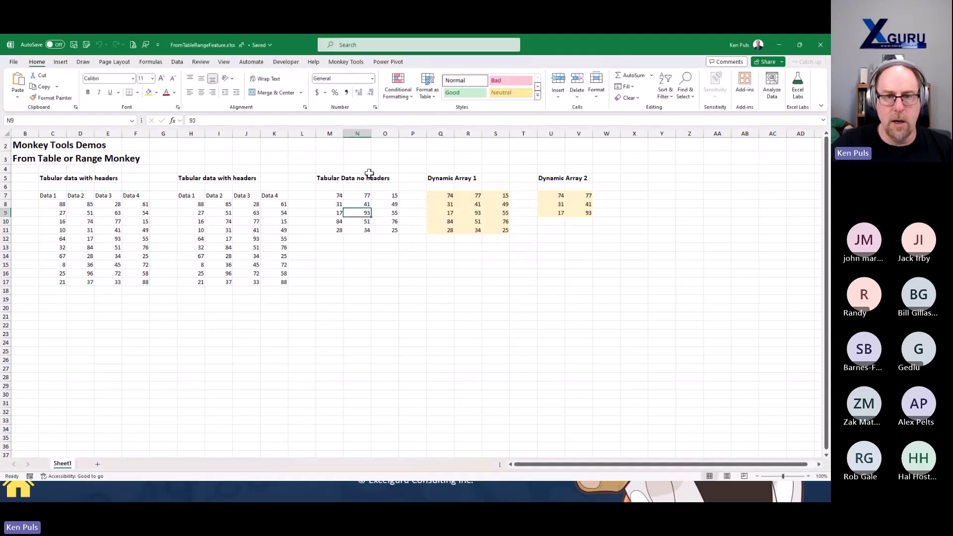
click(426, 86)
click(459, 158)
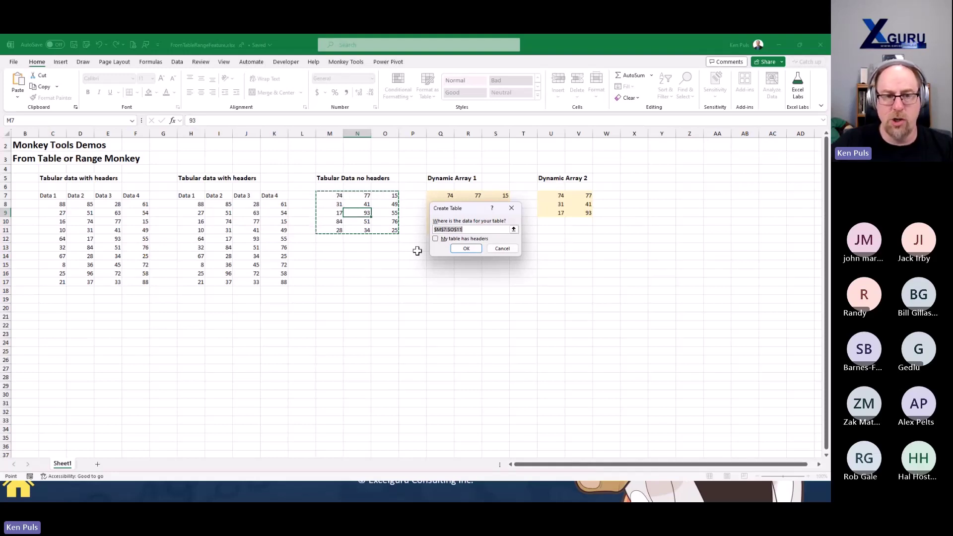
click(503, 249)
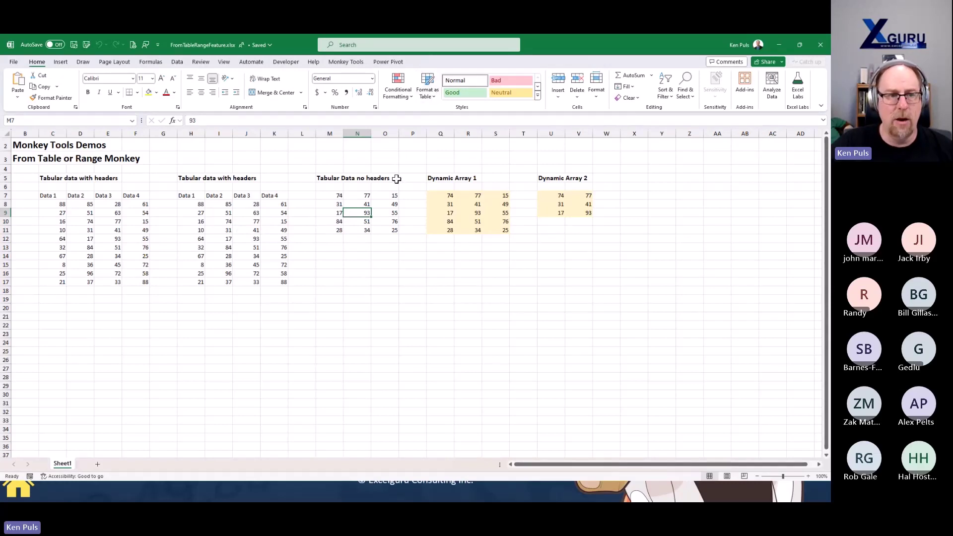
Step: Convert the first headed range, C7:F17, into a table named Data with headers and no connection-only query
click(60, 63)
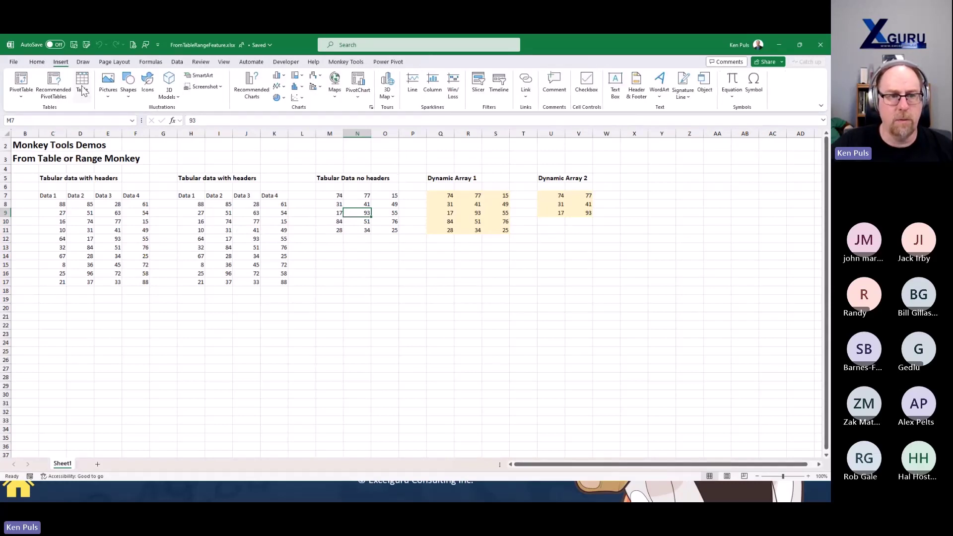
click(80, 212)
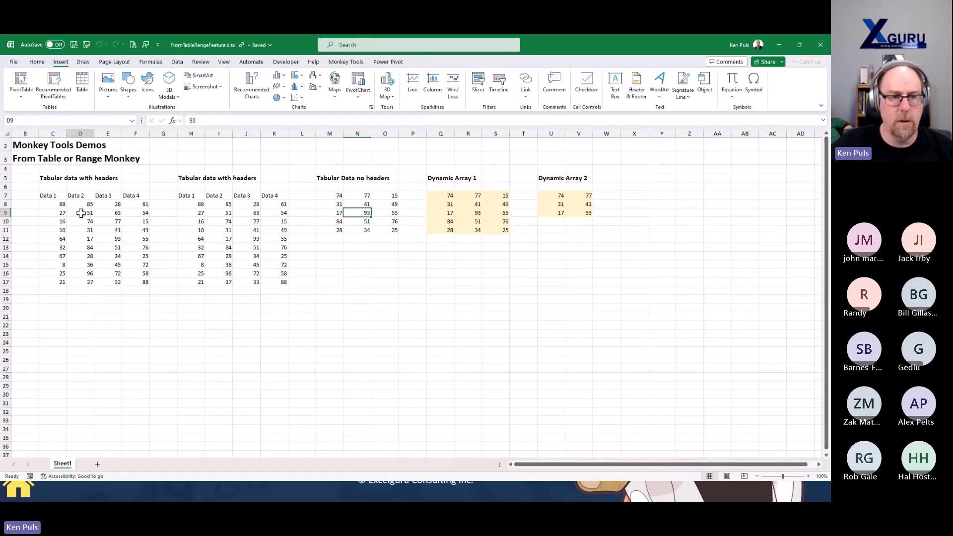
click(81, 82)
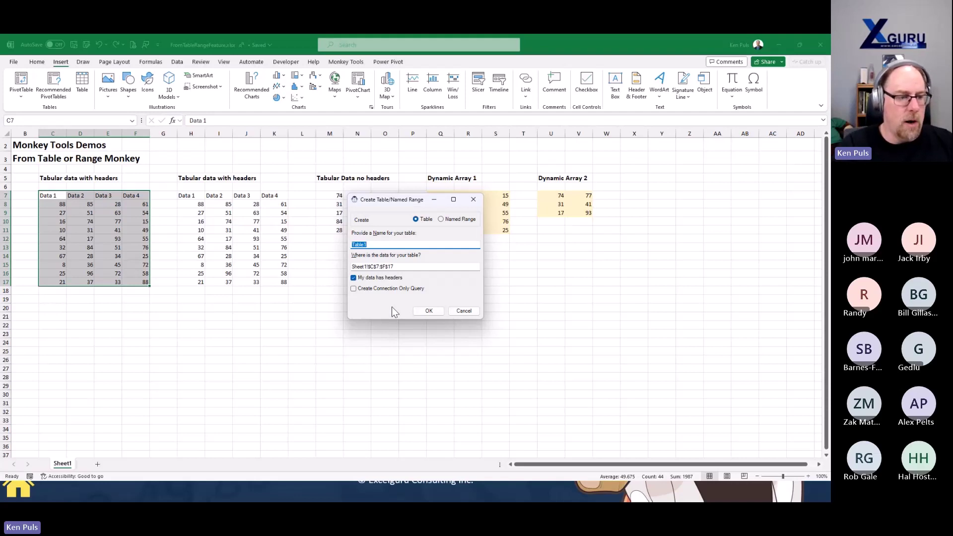
text(Data)
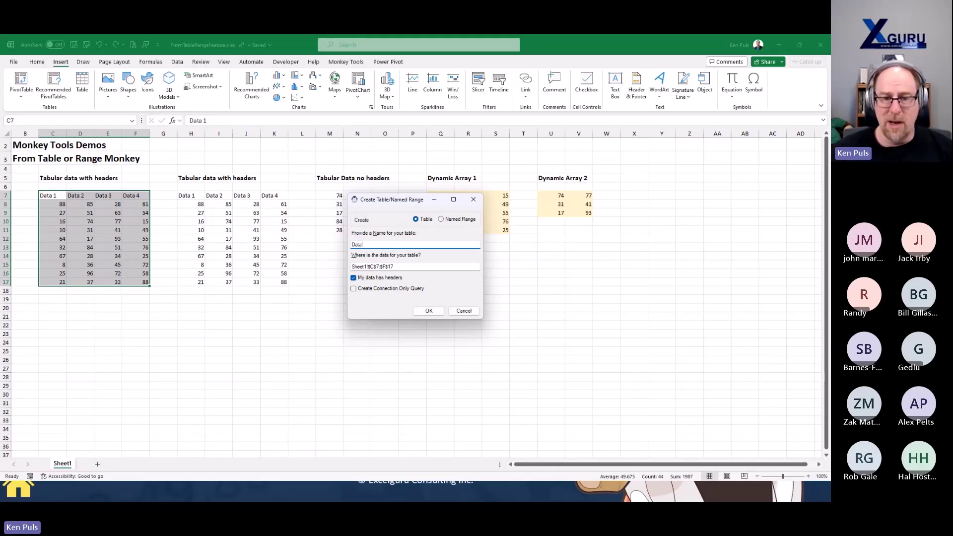
key(Return)
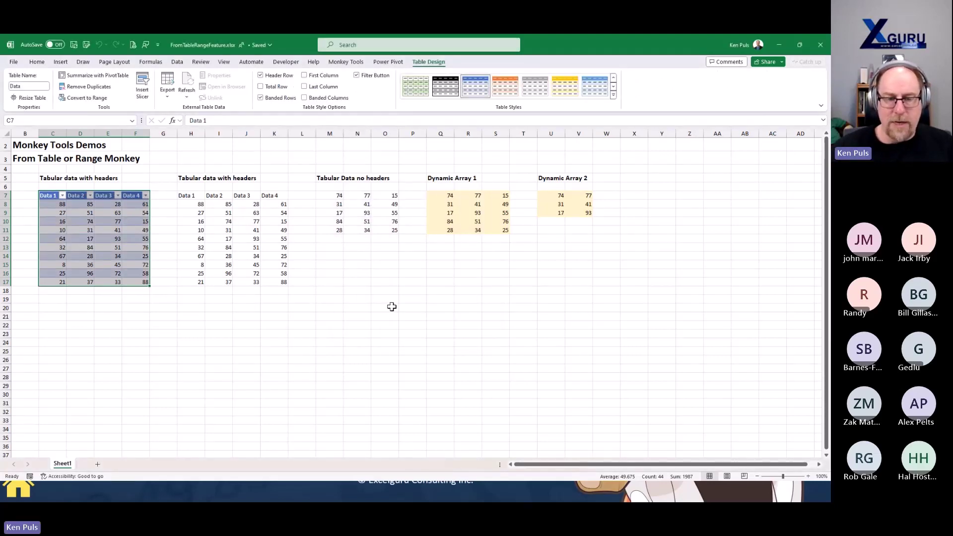
Step: Convert the second headed range, H7:K17, into a table named DataSource with headers and a connection-only query
click(252, 255)
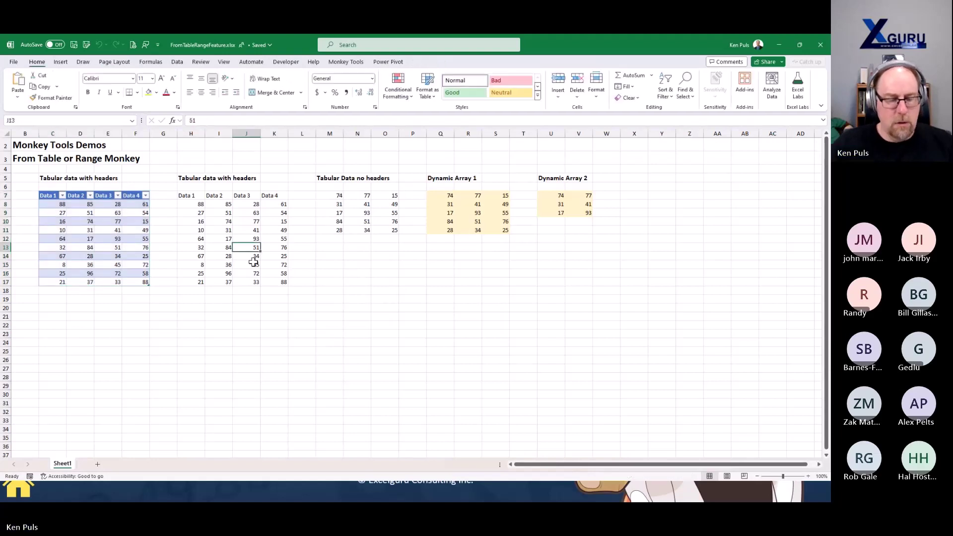
key(ctrl+t)
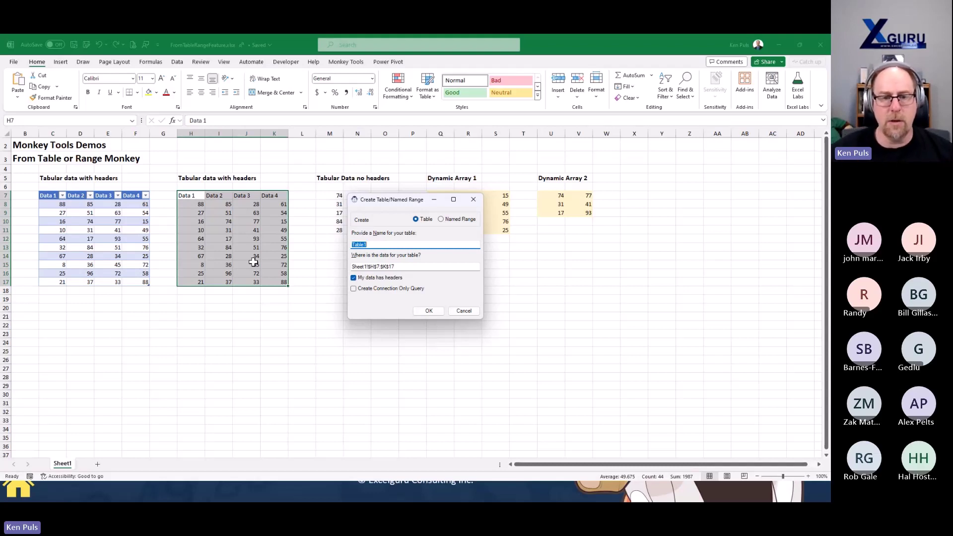
text(Data)
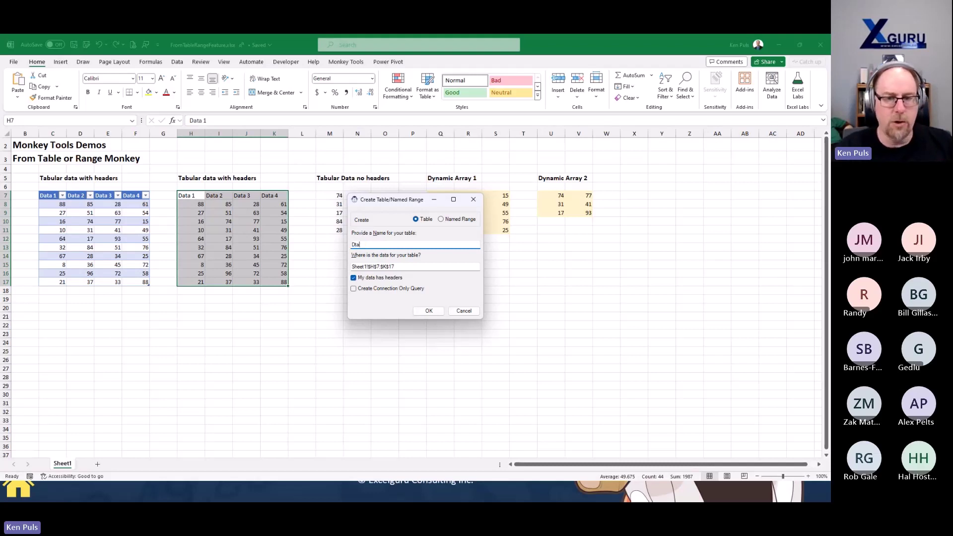
text(S)
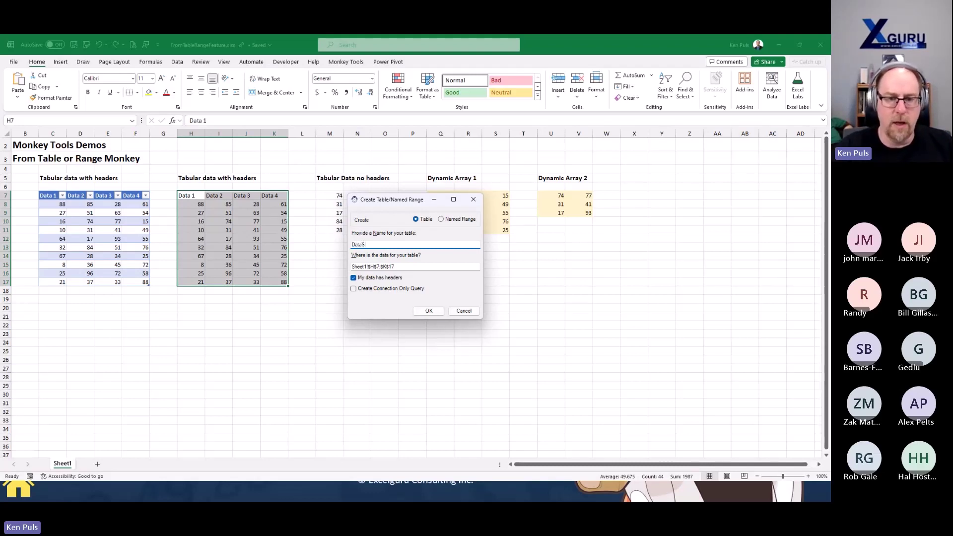
text(ource)
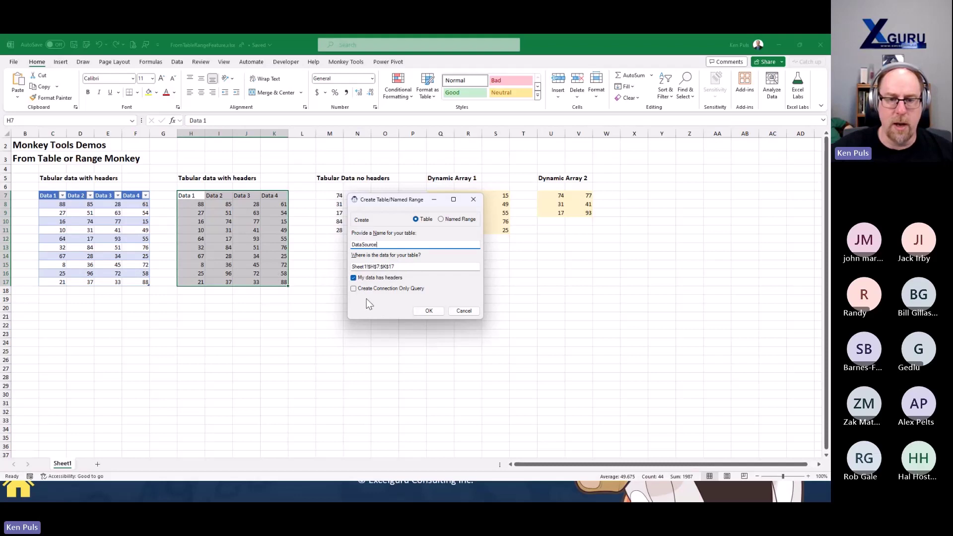
click(355, 289)
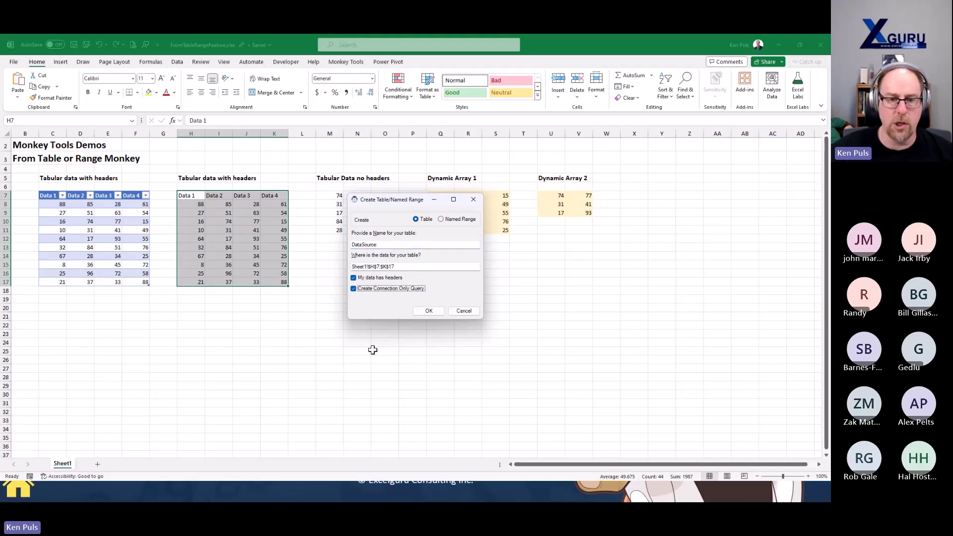
click(436, 314)
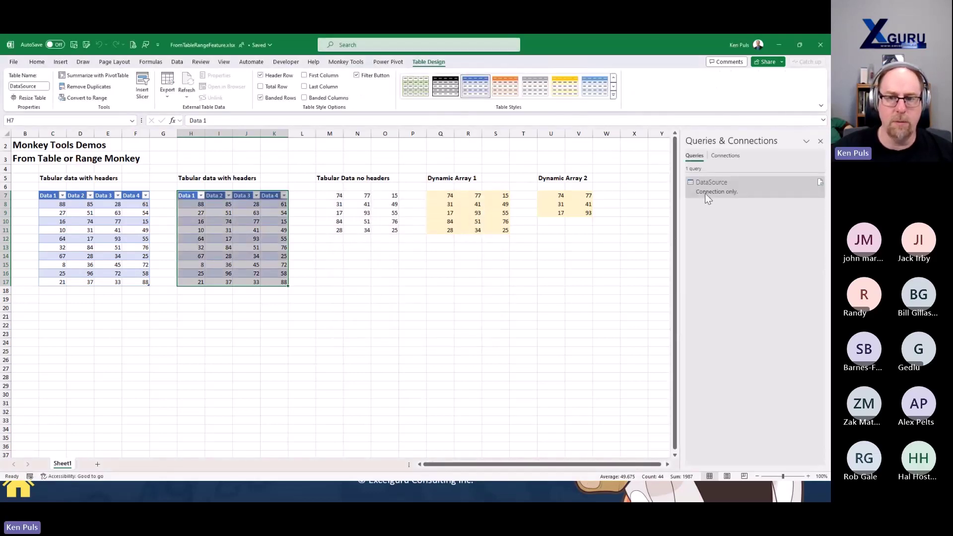
Step: Examine the DataSource query's Source and Changed Type steps in the Power Query Editor, and close the editor
double_click(708, 196)
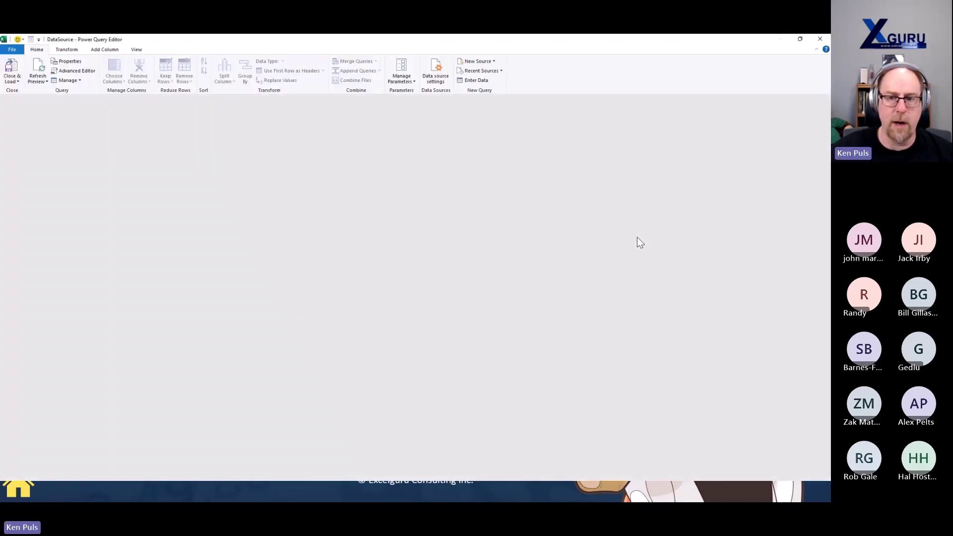
click(752, 180)
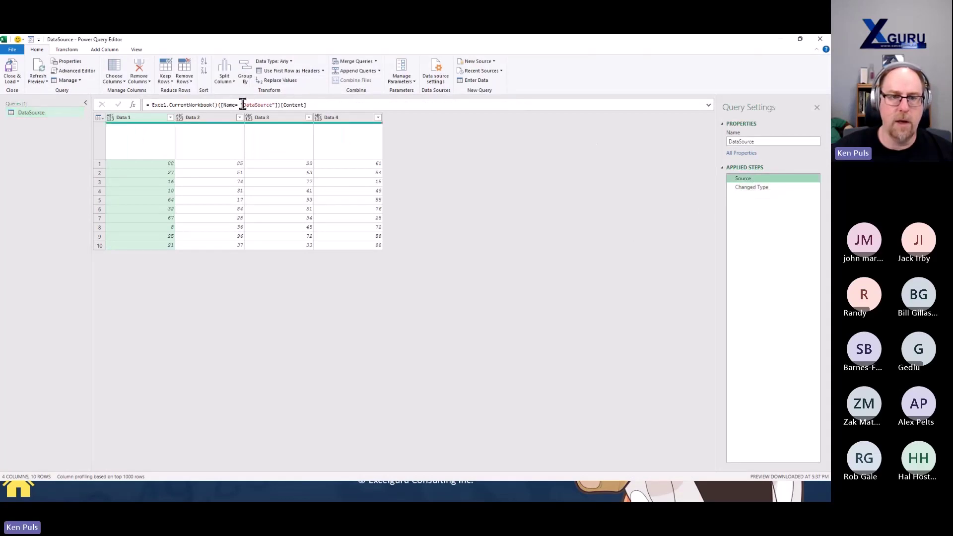
drag(243, 106, 272, 105)
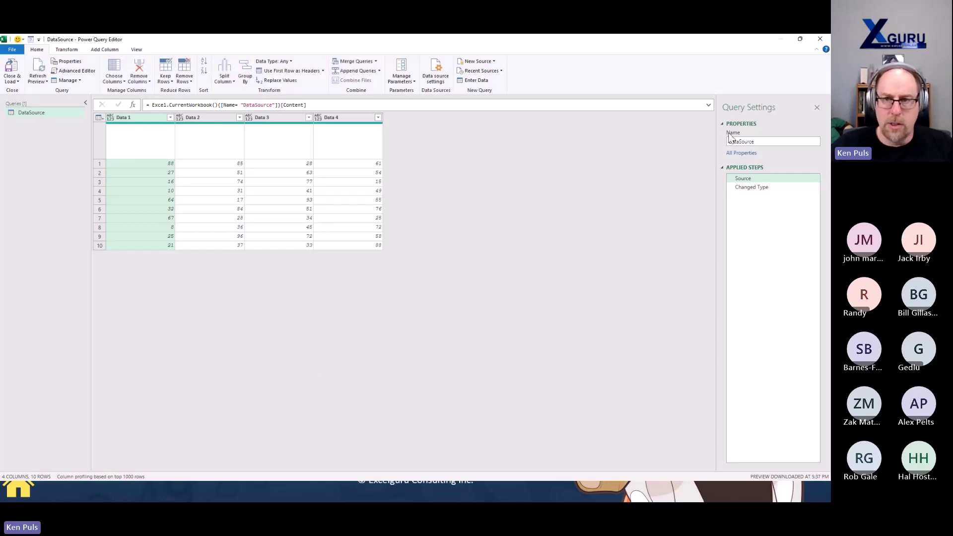
click(799, 39)
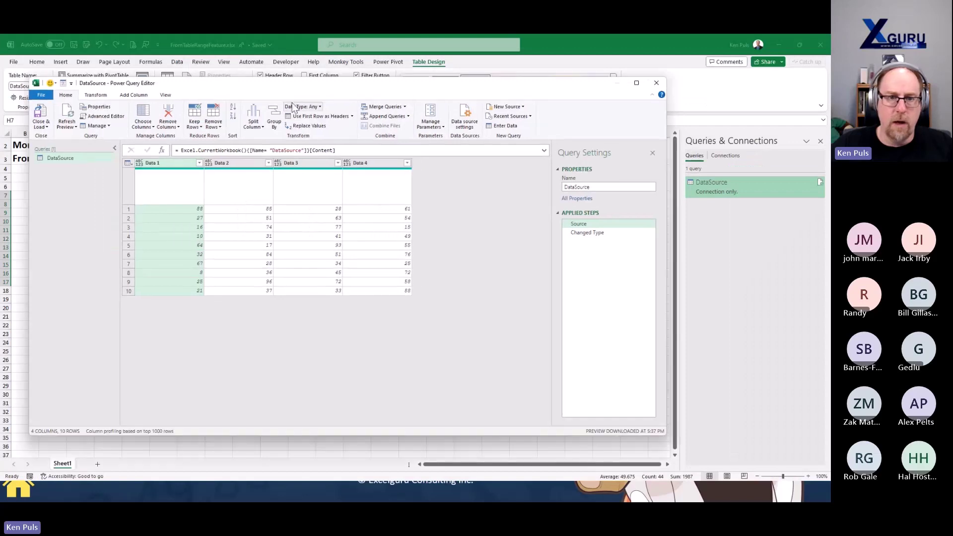
drag(287, 81, 515, 158)
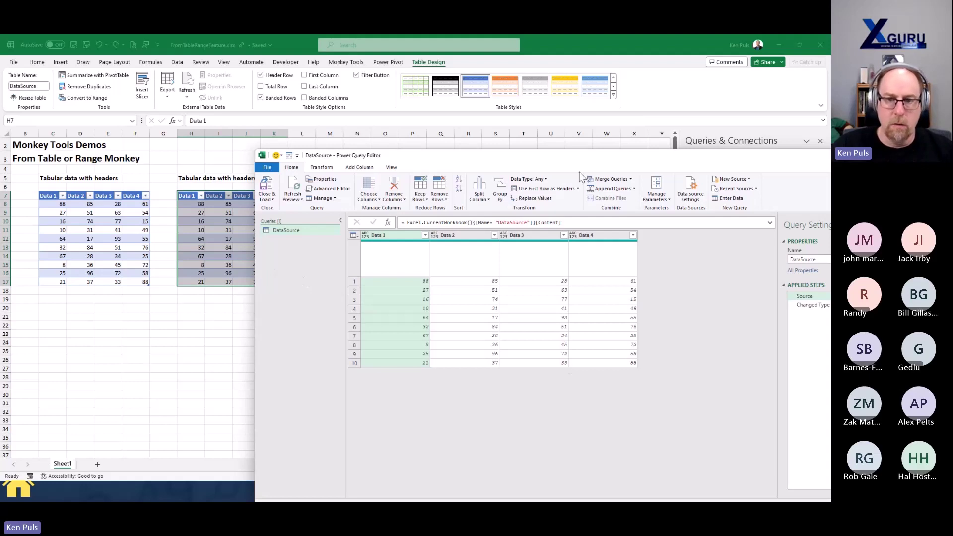
drag(581, 161, 475, 103)
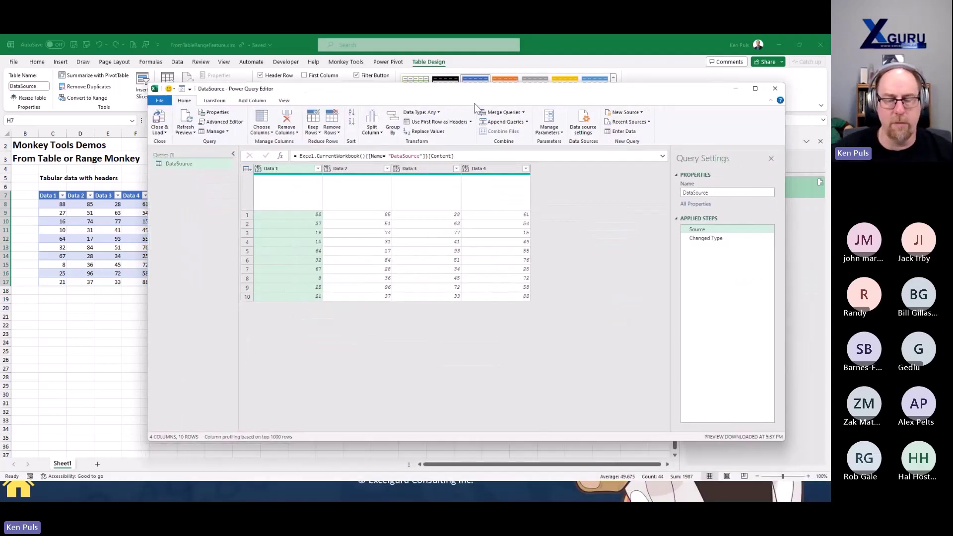
click(707, 239)
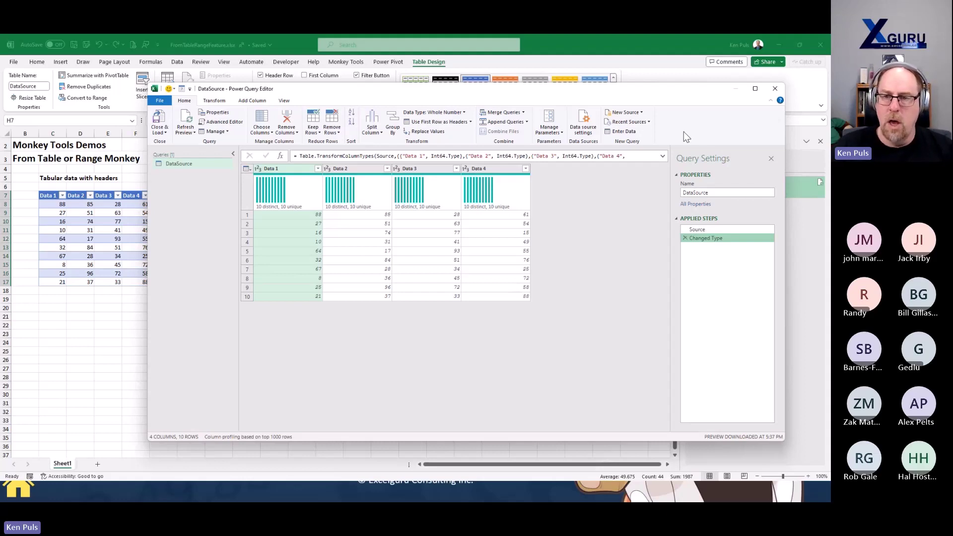
click(773, 93)
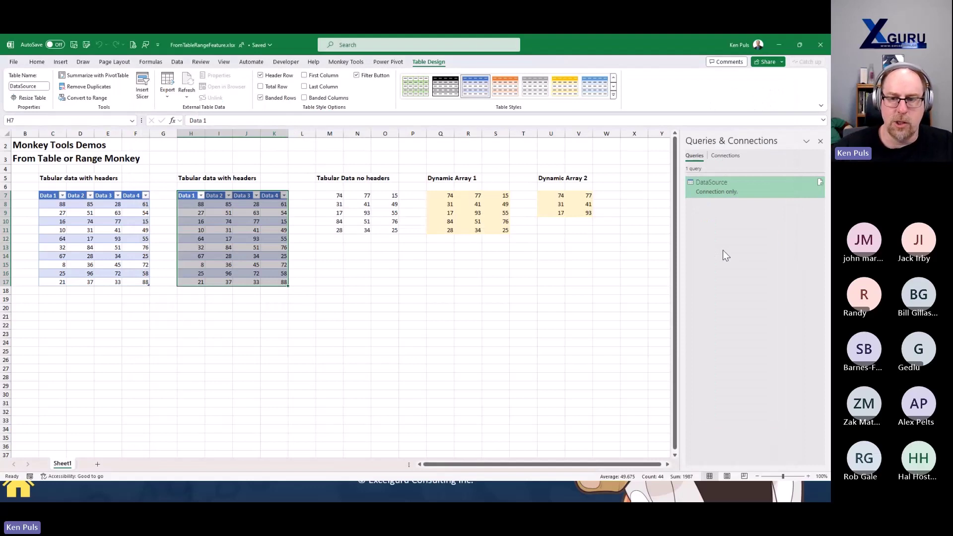
Step: Get data from the headerless range M7:O11 into Power Query as a table named MyData, with the headers option off
click(360, 212)
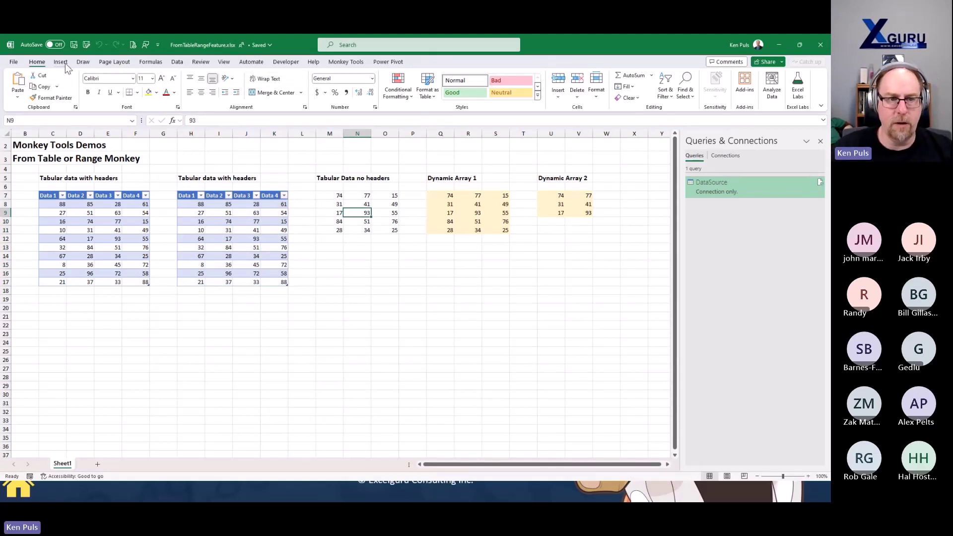
right_click(356, 204)
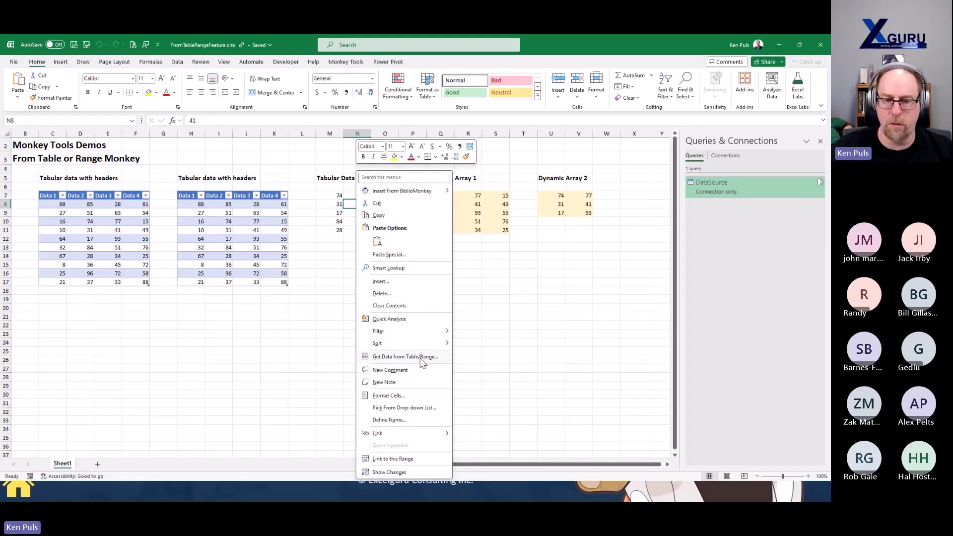
click(420, 359)
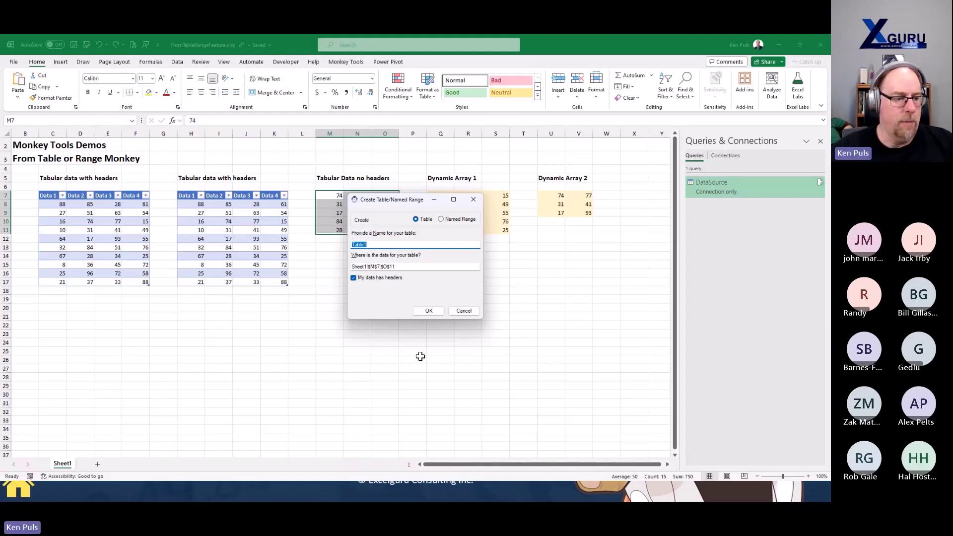
text(MyData)
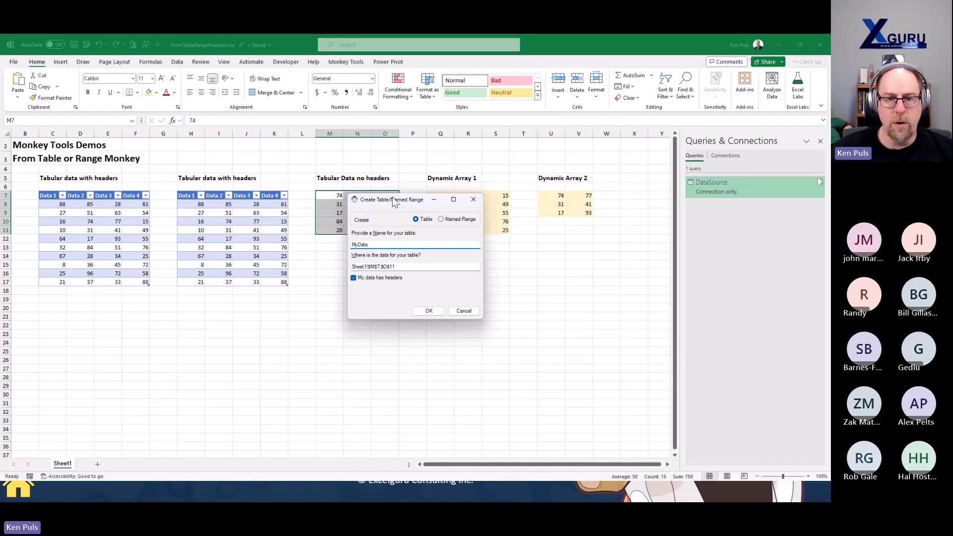
drag(394, 201, 449, 202)
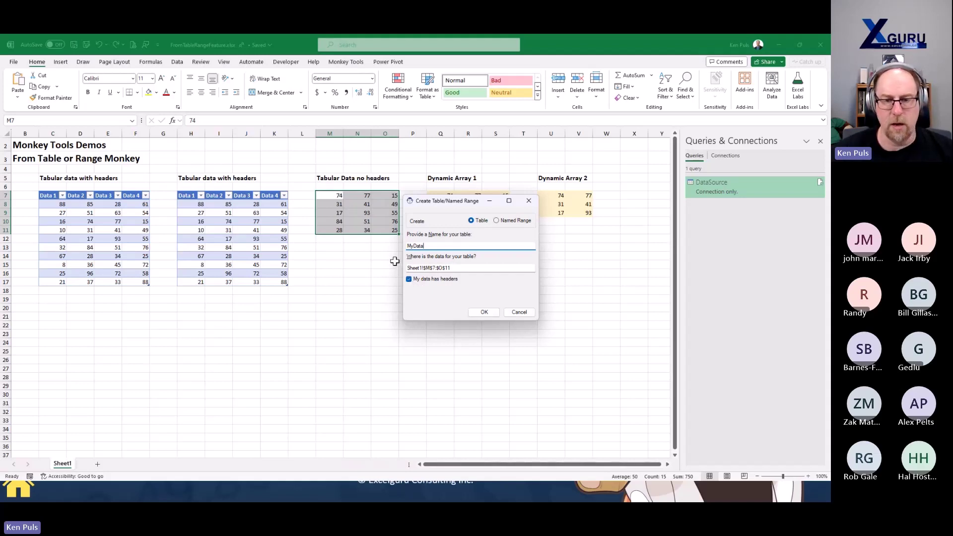
key(Tab)
key(Tab)
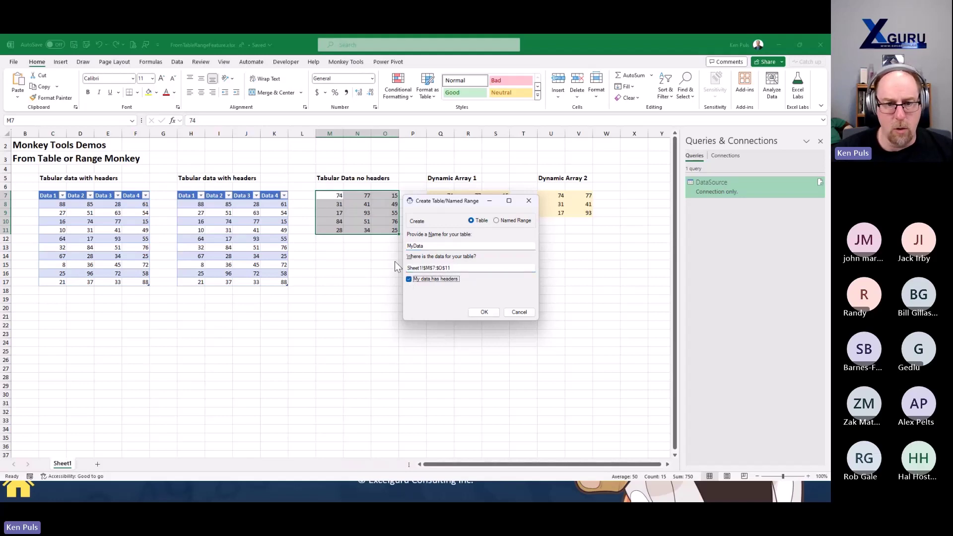
key(space)
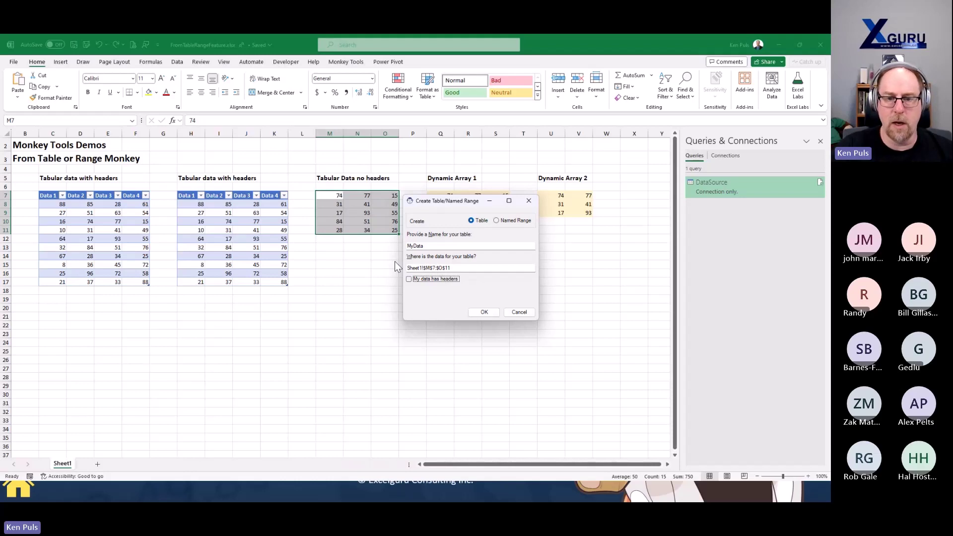
key(Tab)
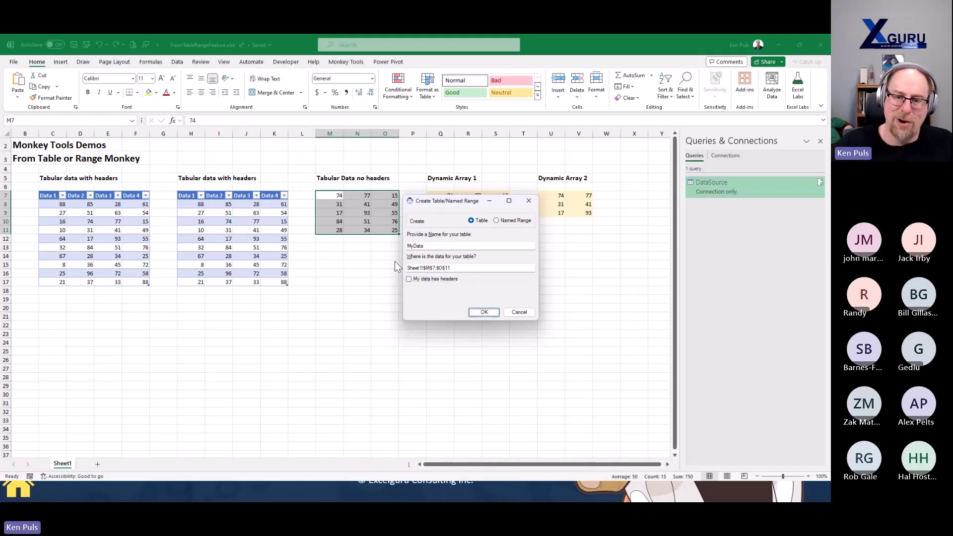
click(494, 311)
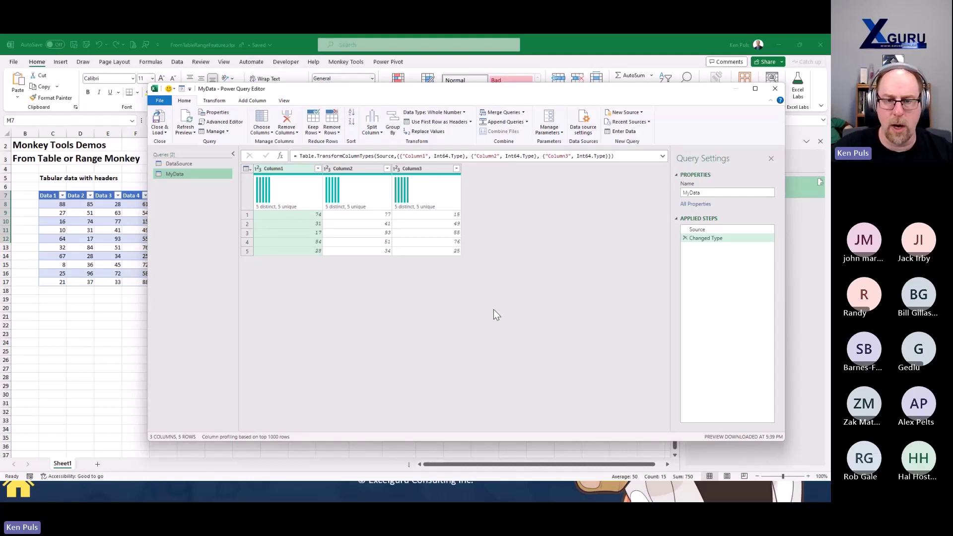
Step: Check the table name referenced in the MyData query's Source step, then close and load the query
click(697, 229)
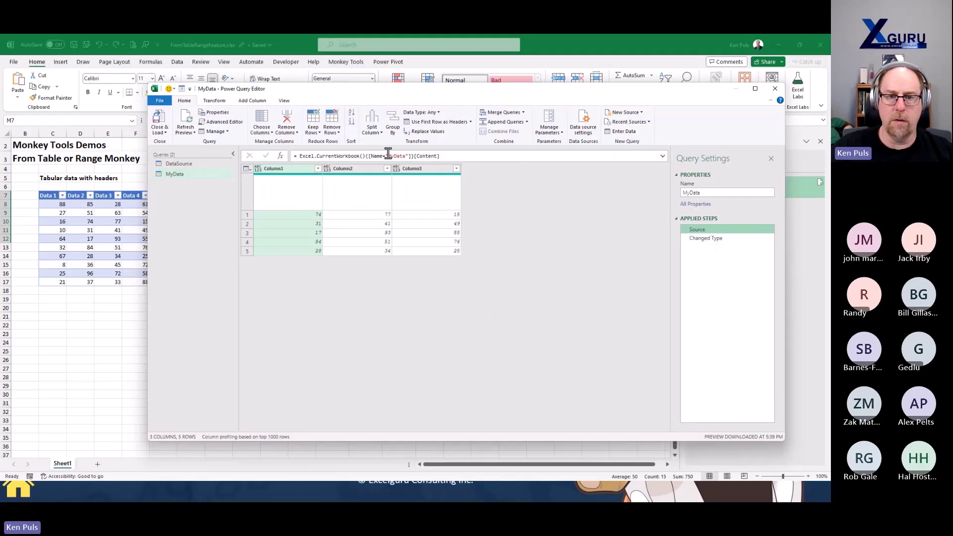
drag(388, 156, 405, 155)
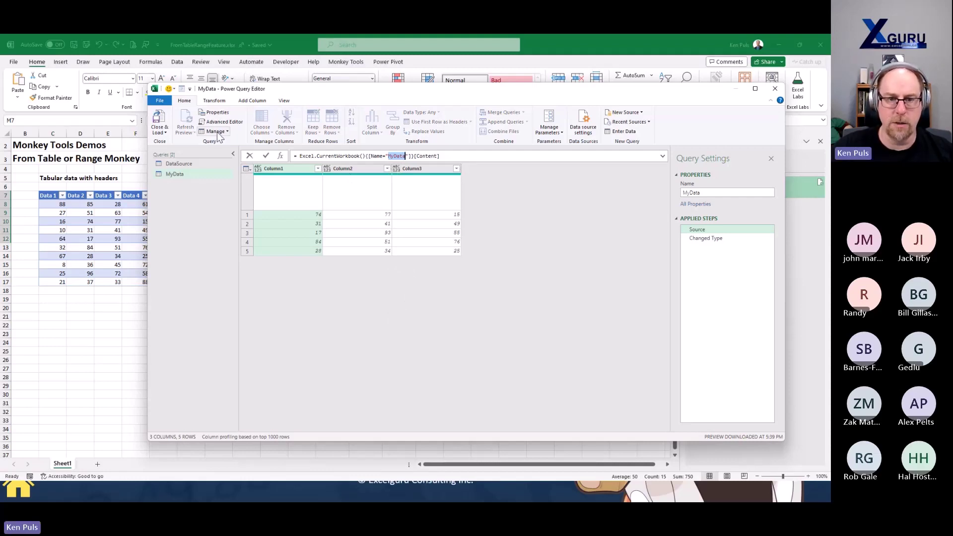
click(158, 122)
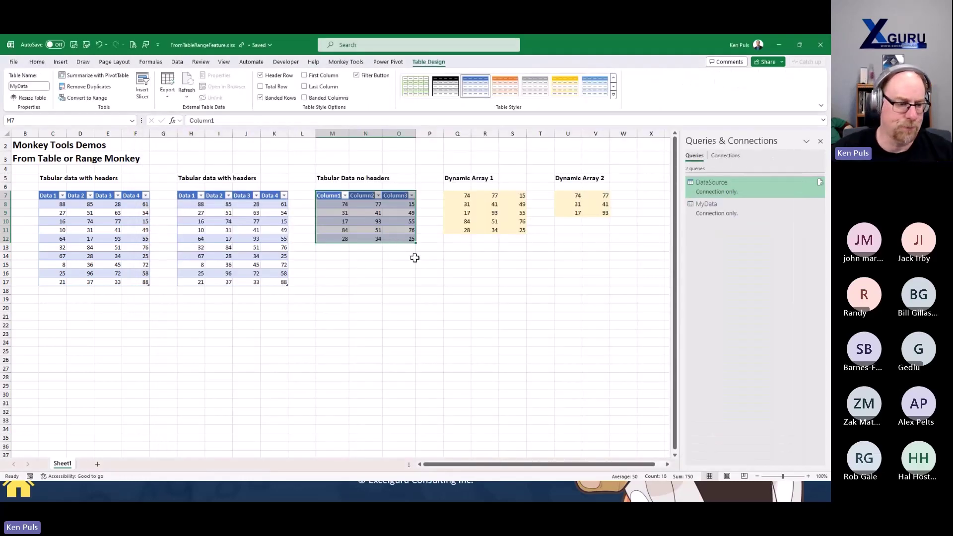
Step: Examine the Dynamic Array 1 spill range and the source formula in cell Q7
click(467, 205)
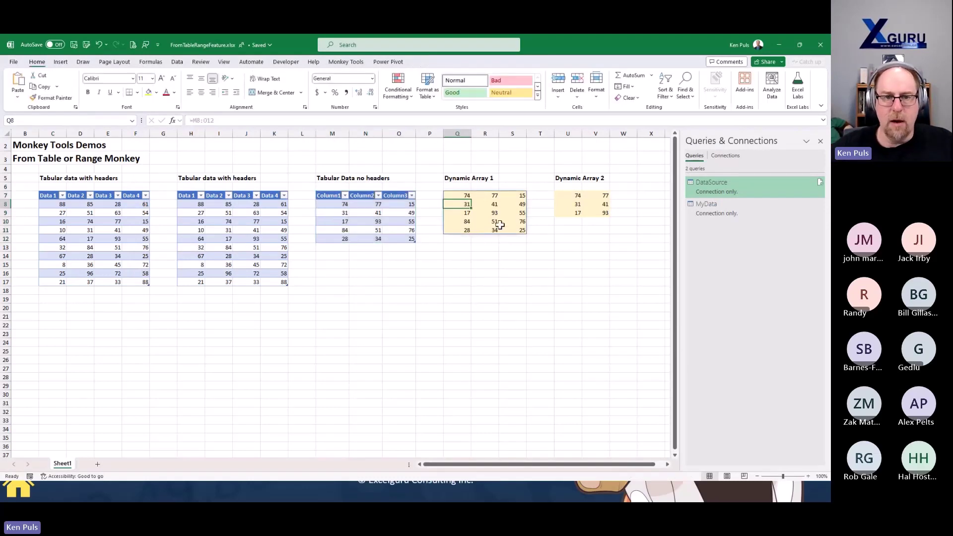
click(501, 223)
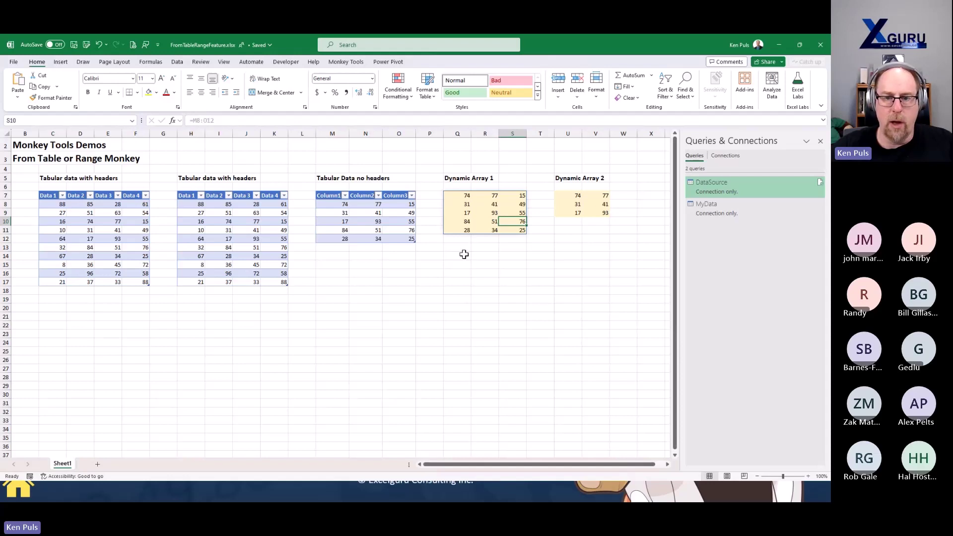
click(491, 222)
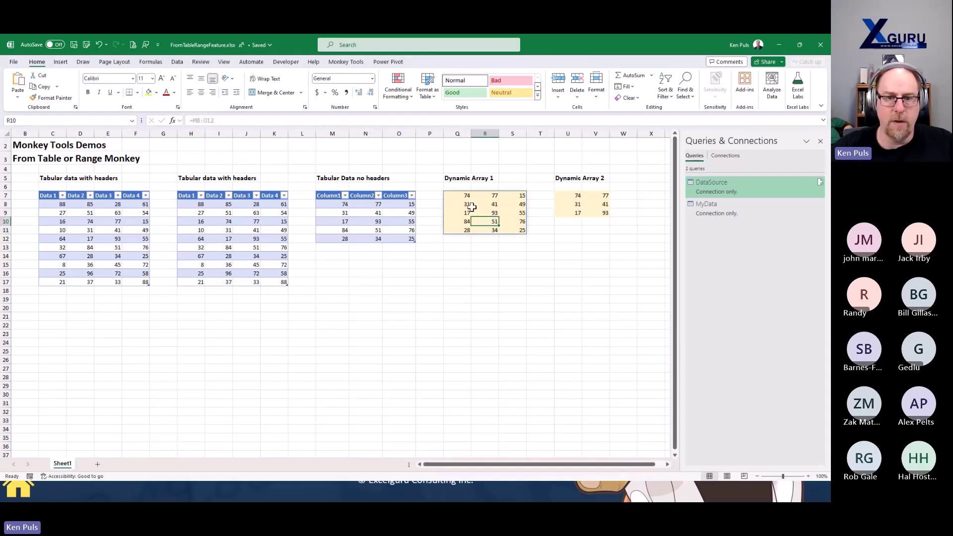
click(459, 195)
click(225, 121)
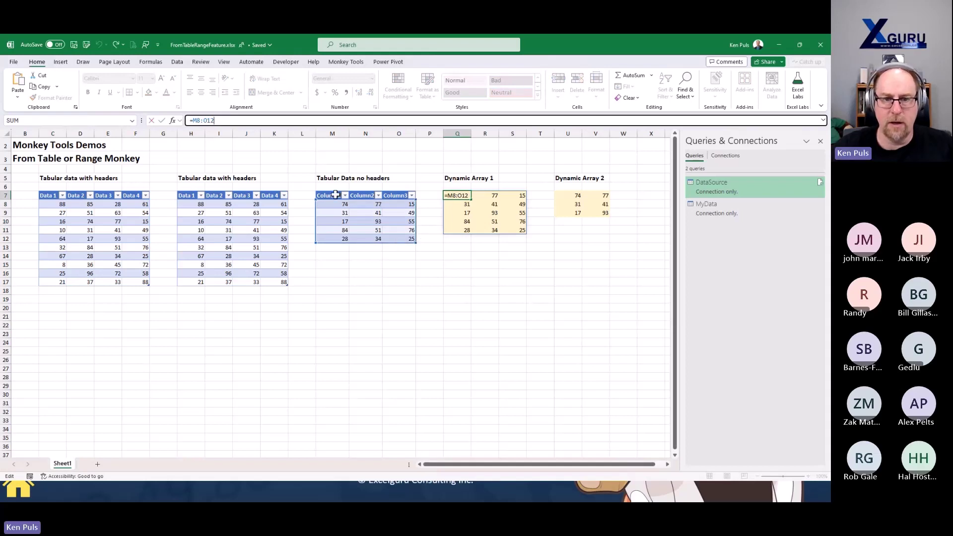
key(Escape)
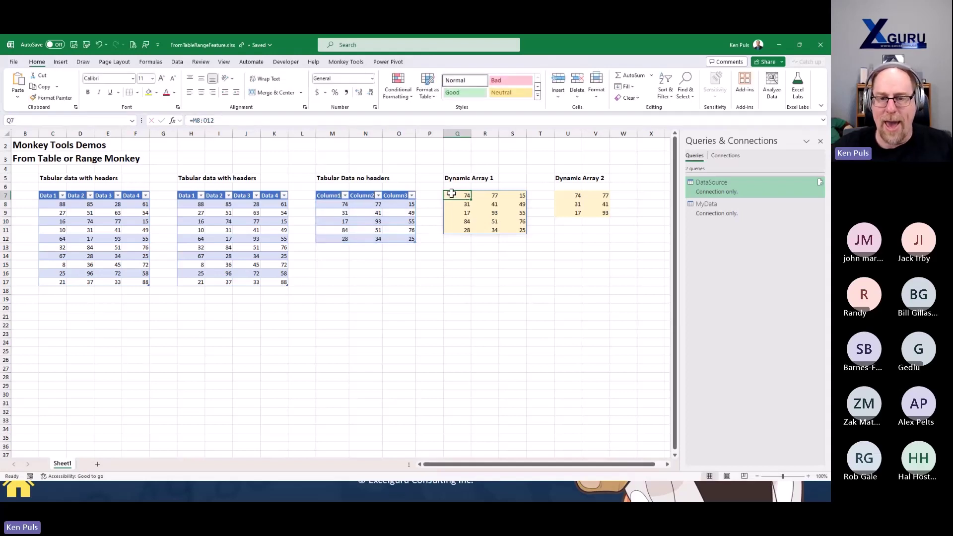
Step: Enter "a" in cell R10 inside the Dynamic Array 1 spill range, and delete it again
click(486, 221)
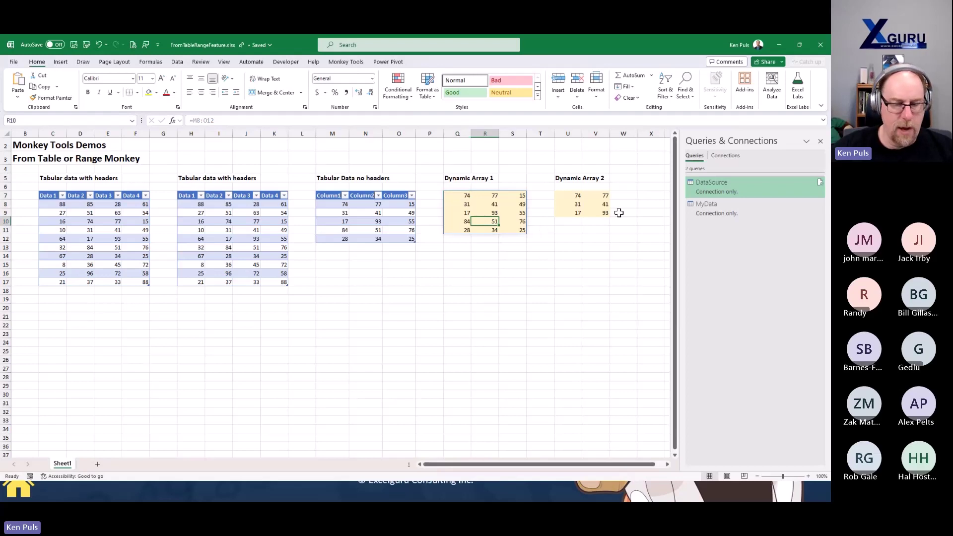
text(a)
key(Return)
key(Up)
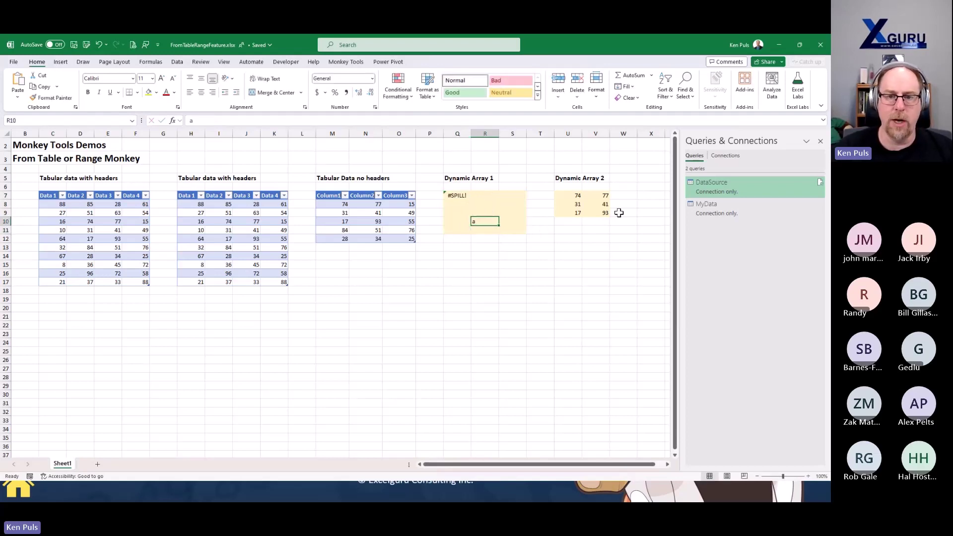
key(Delete)
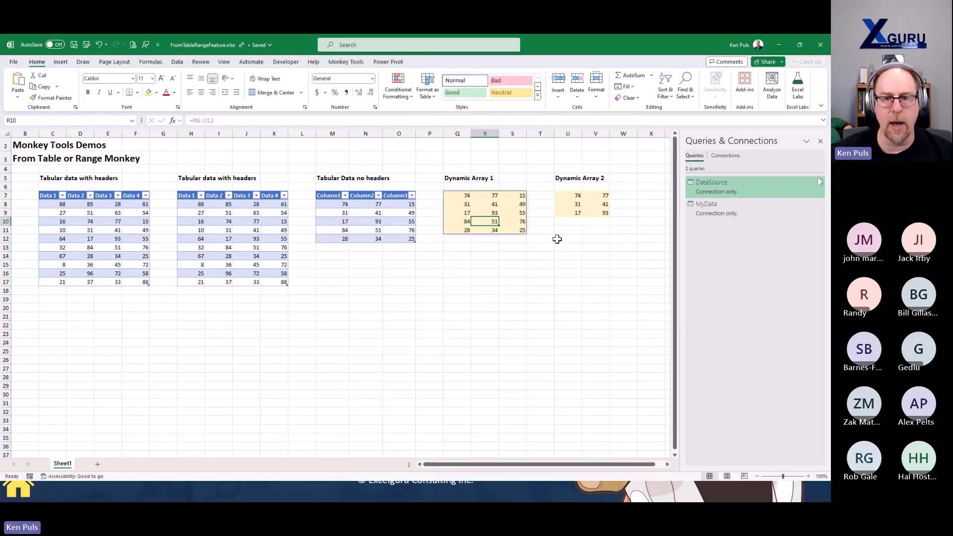
Step: Create a workbook-scoped named range DynAry_Data1 from the Dynamic Array 1 spill range Q7#, with a connection-only query
right_click(481, 212)
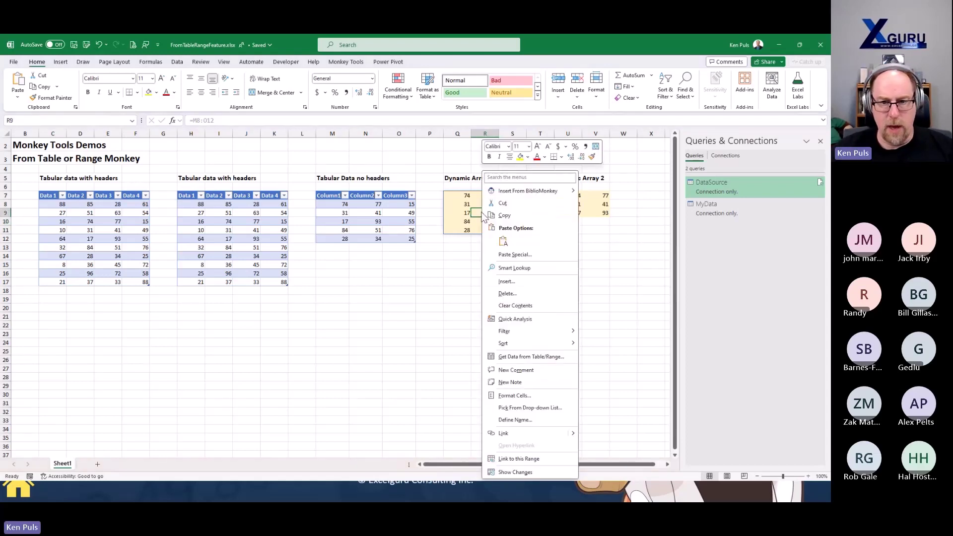
key(Escape)
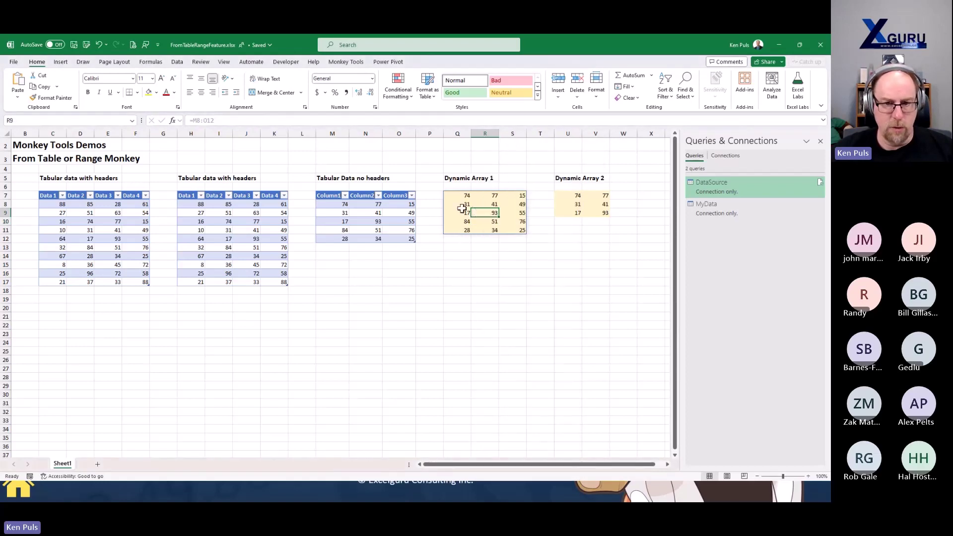
key(ctrl+t)
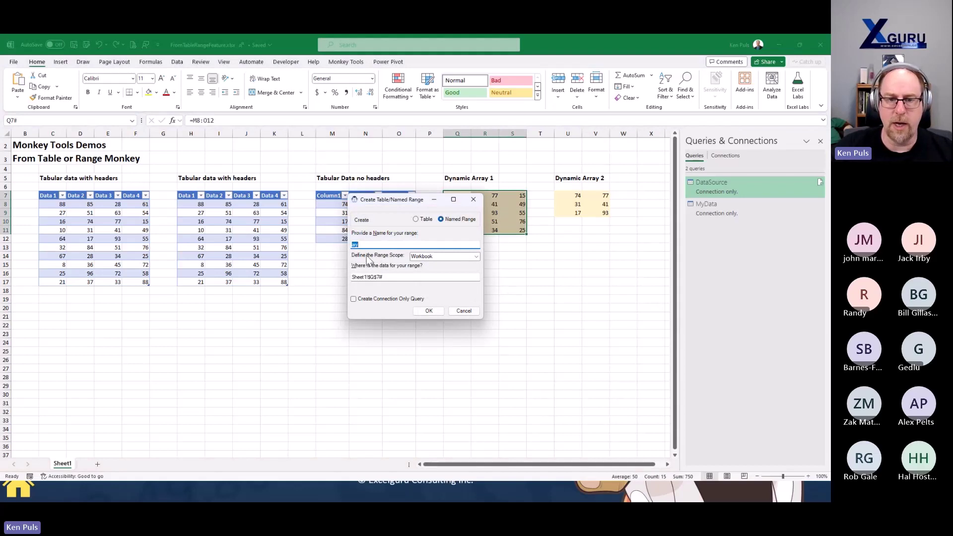
click(416, 219)
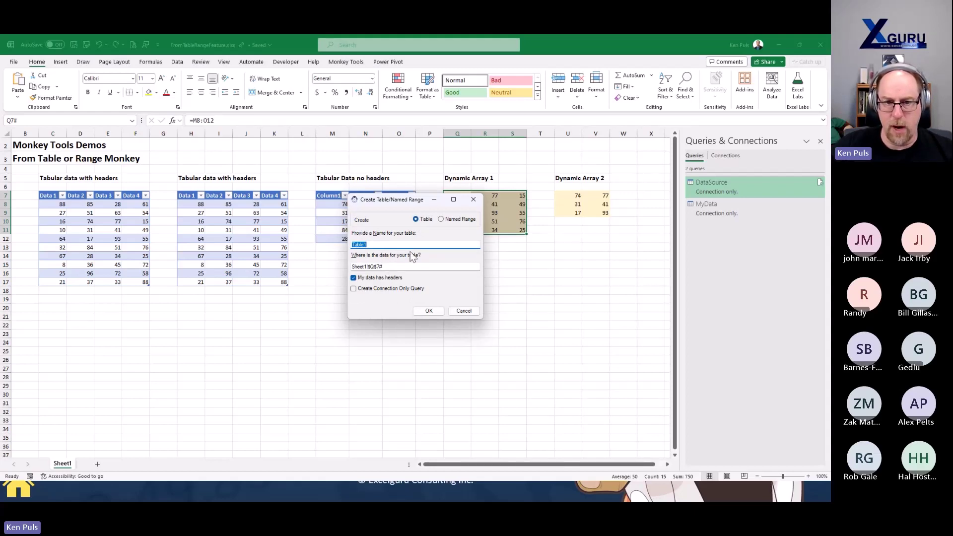
click(440, 220)
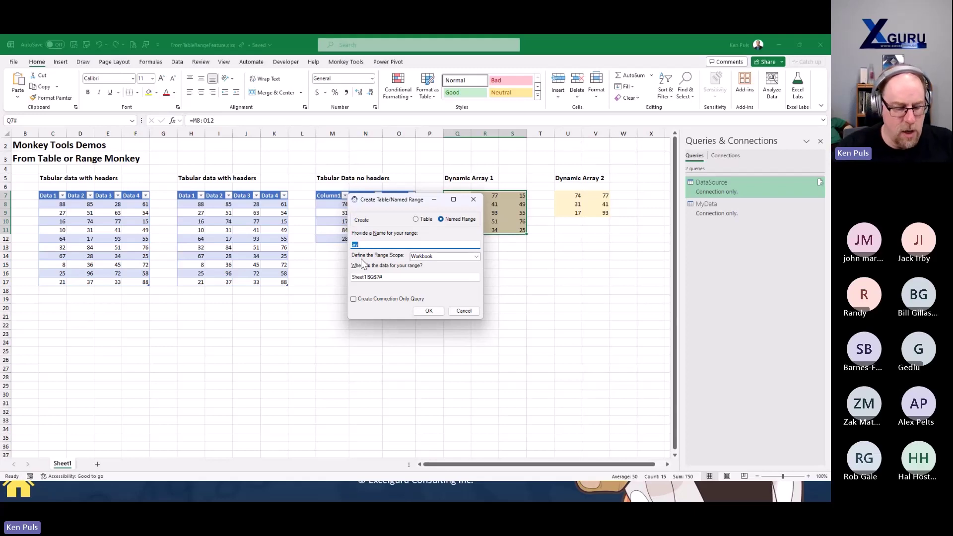
text(DynA)
text(rr)
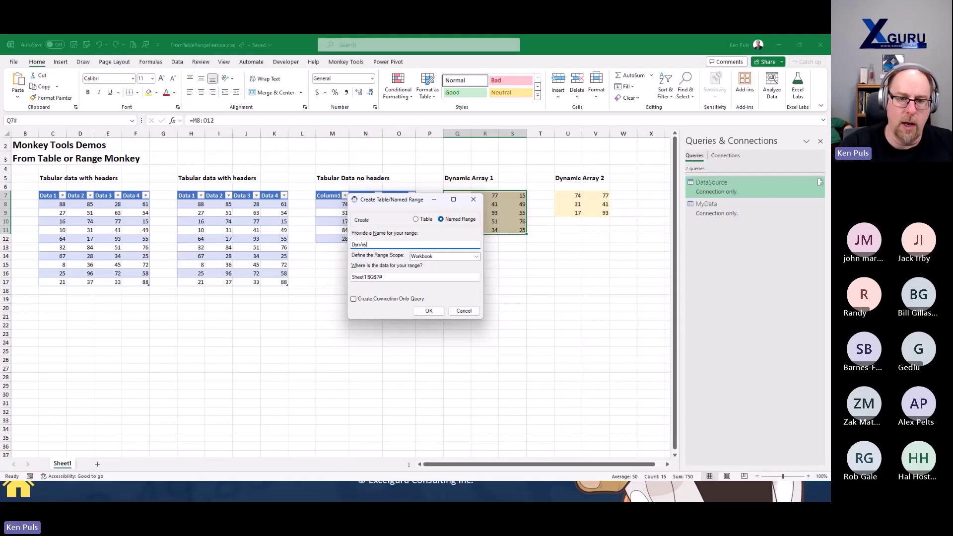
text(_Data1)
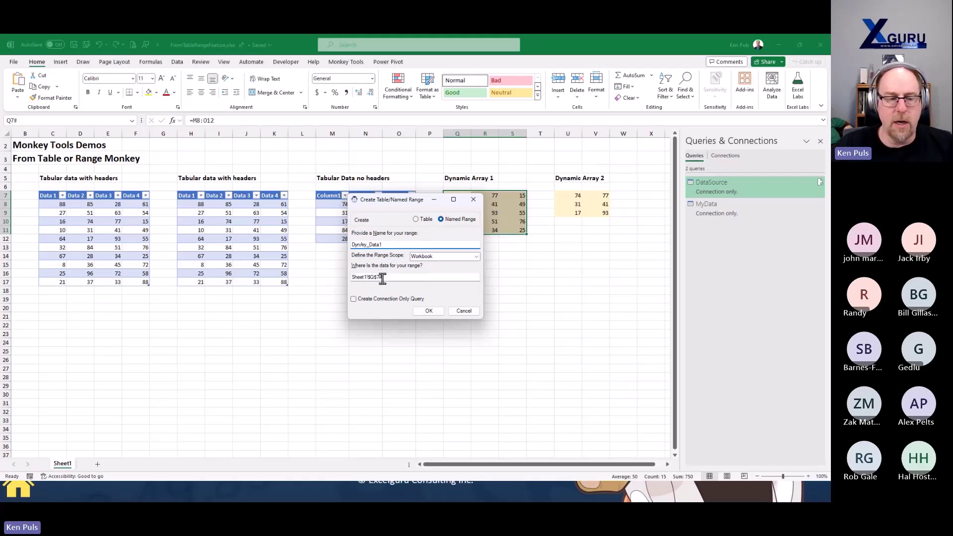
click(378, 300)
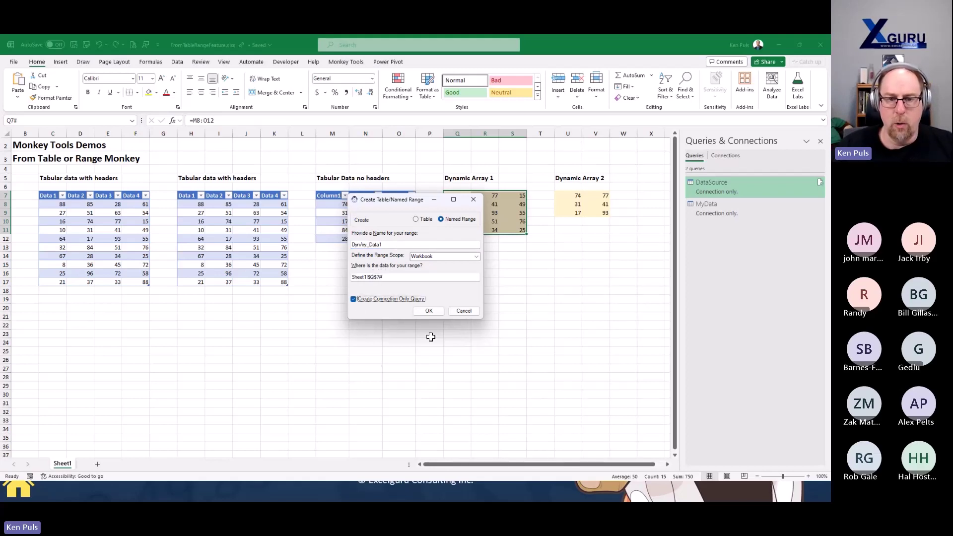
click(429, 312)
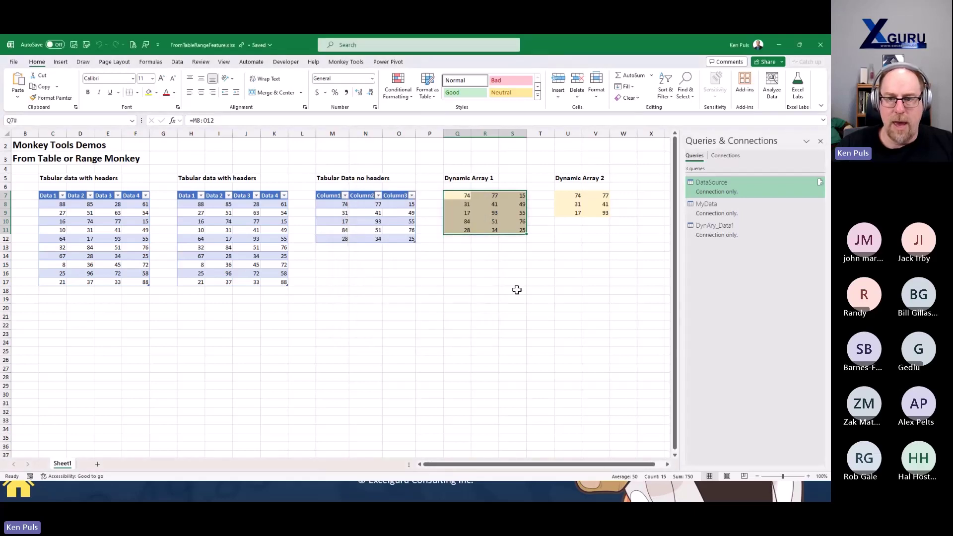
Step: Examine the range name referenced in the DynAry_Data1 query's Source step, and close the Power Query Editor
double_click(722, 228)
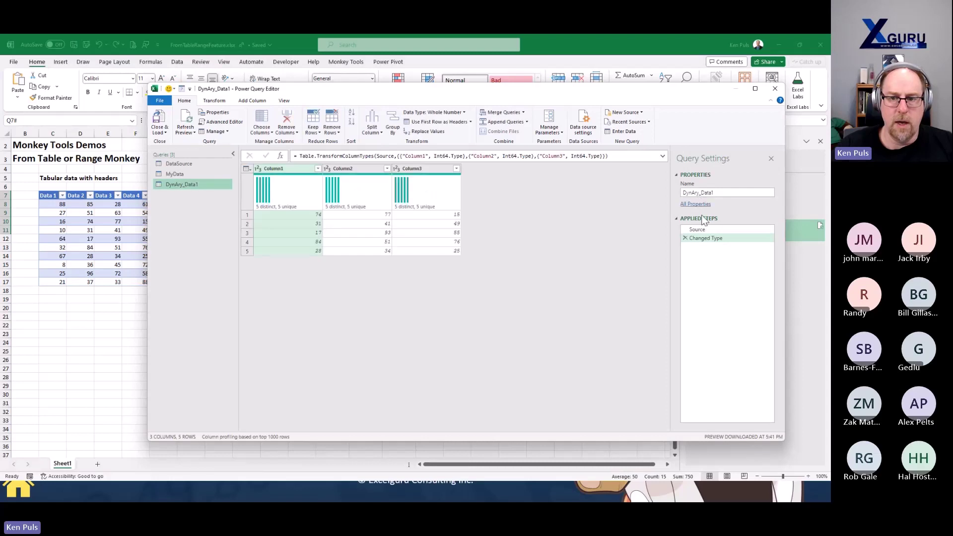
click(697, 229)
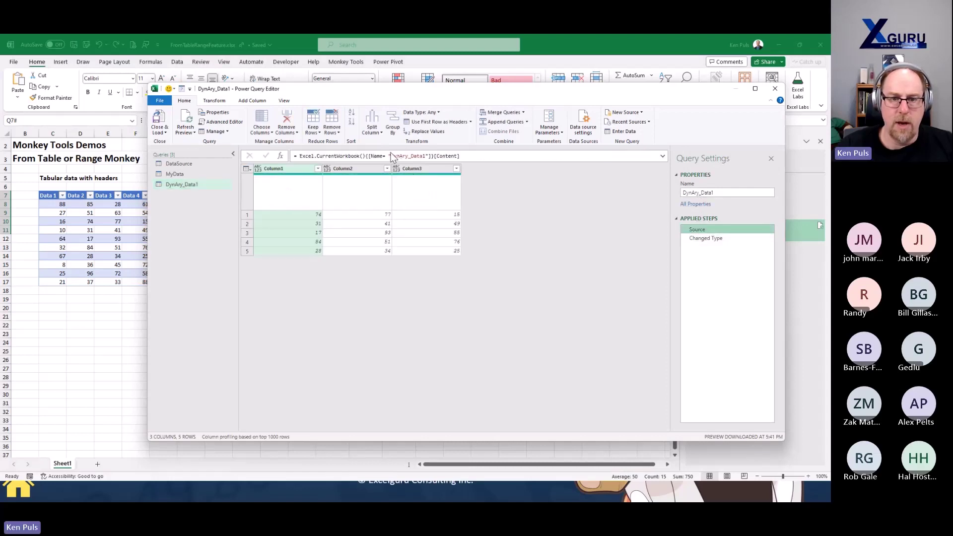
drag(390, 155, 426, 156)
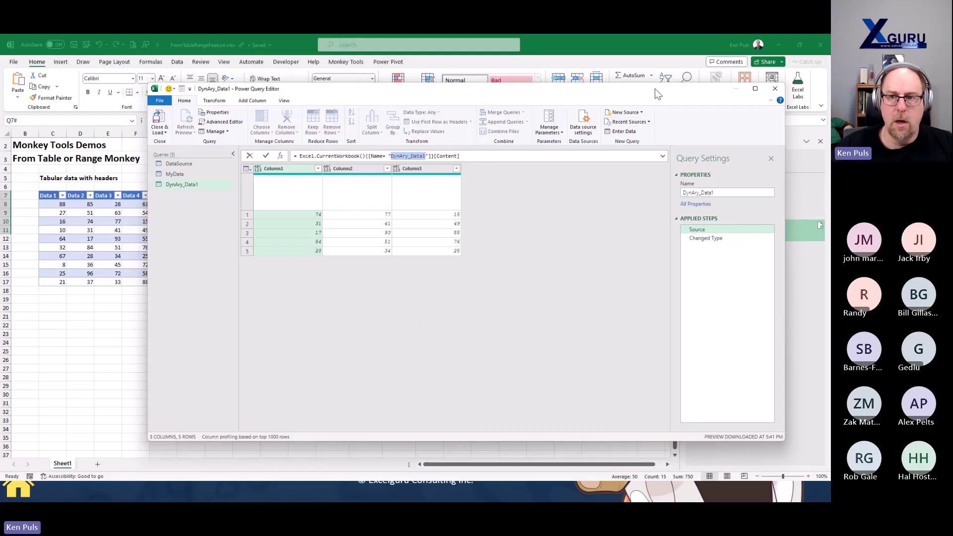
click(775, 89)
Step: Insert a blank table row above row 11 of the MyData table
click(466, 283)
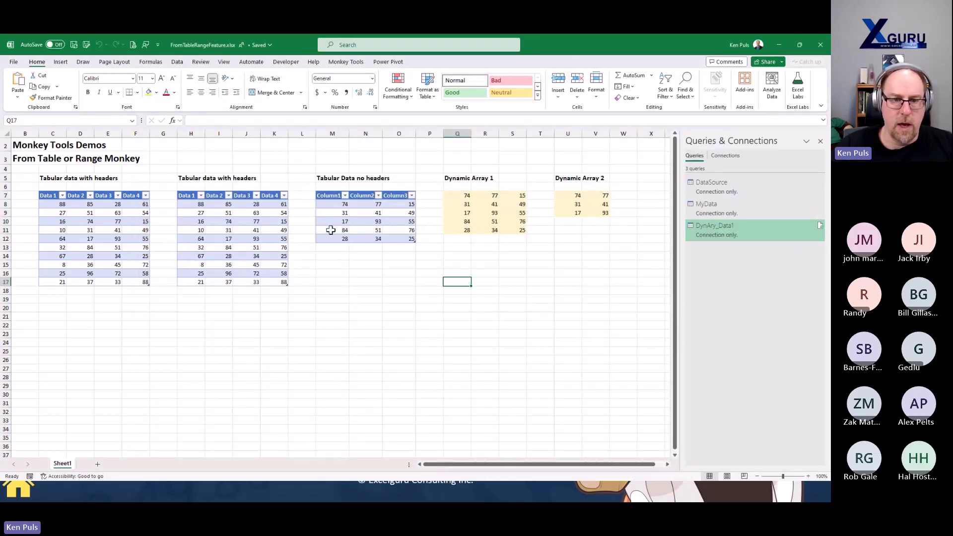
drag(330, 230, 396, 230)
right_click(395, 231)
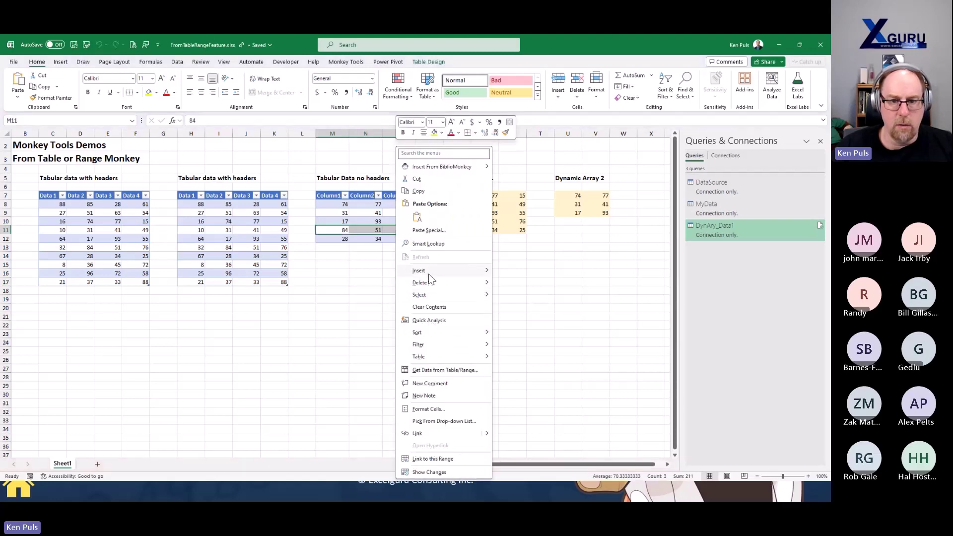
mouse_move(427, 272)
click(514, 284)
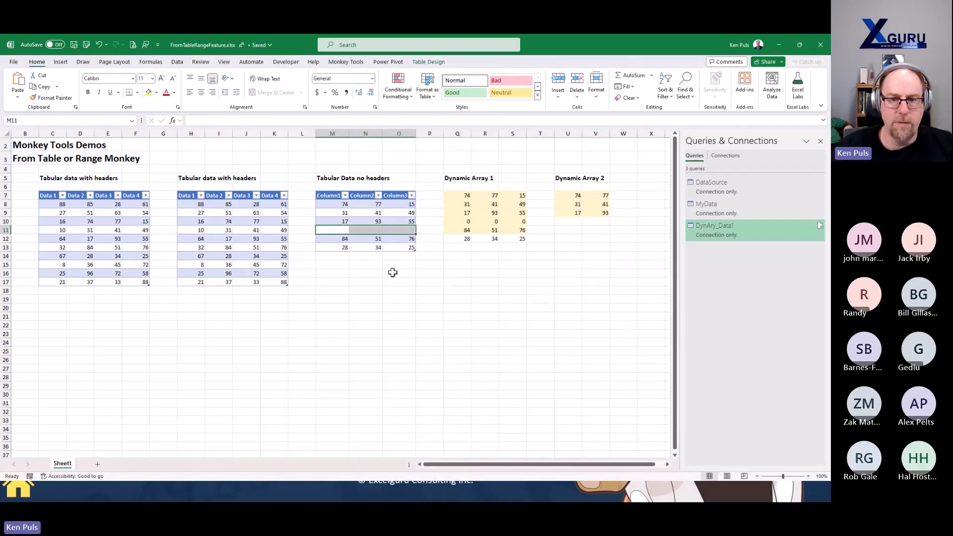
Step: Refresh the DynAry_Data1 query preview, inspect its fourth row, and close the Power Query Editor
double_click(725, 231)
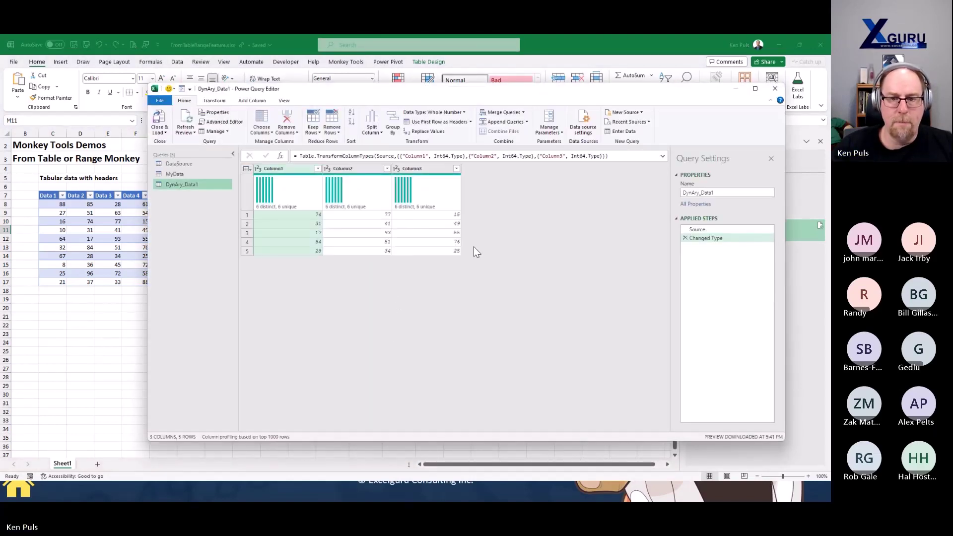
click(185, 122)
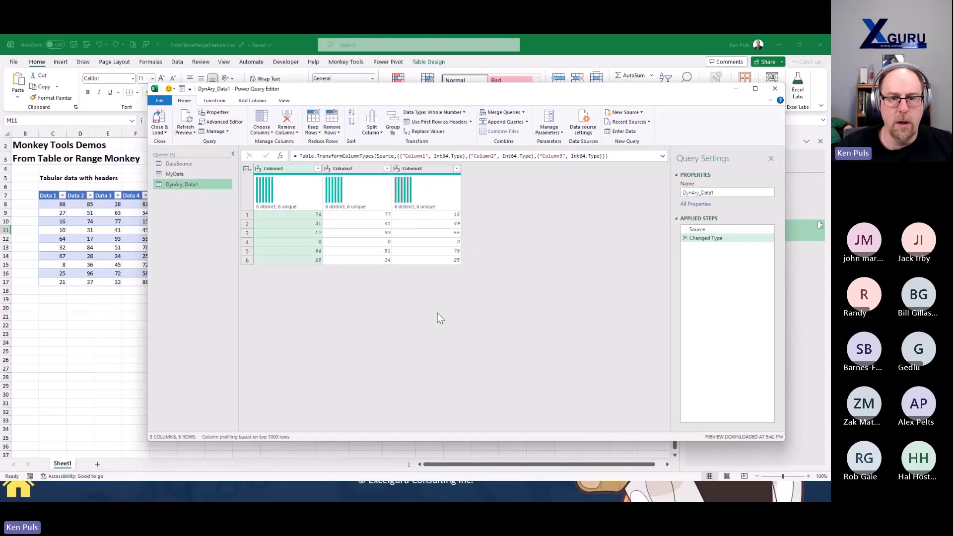
click(247, 242)
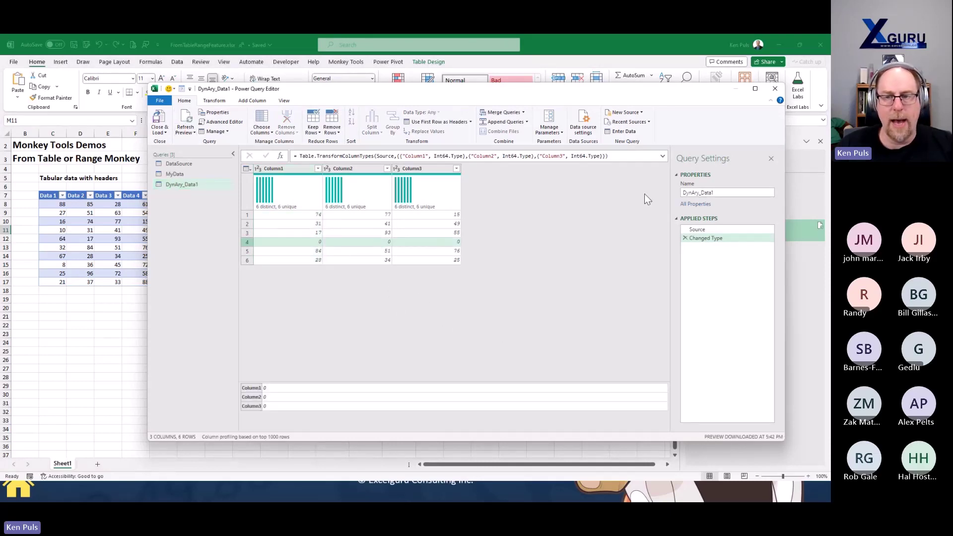
click(775, 90)
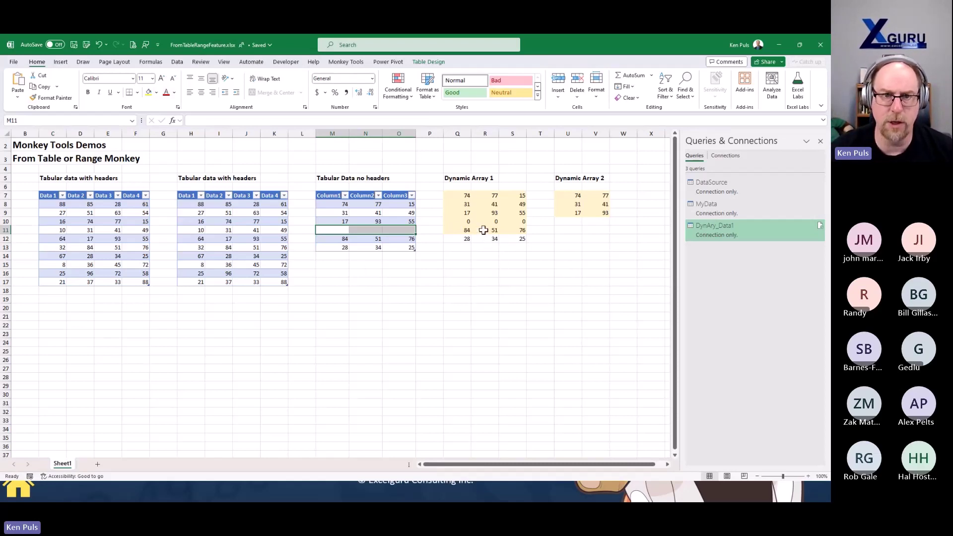
Step: Review the From Table or Range Monkey settings in Options Monkey's global options, switching Use Default From Table/Range Experience on and off again
click(348, 63)
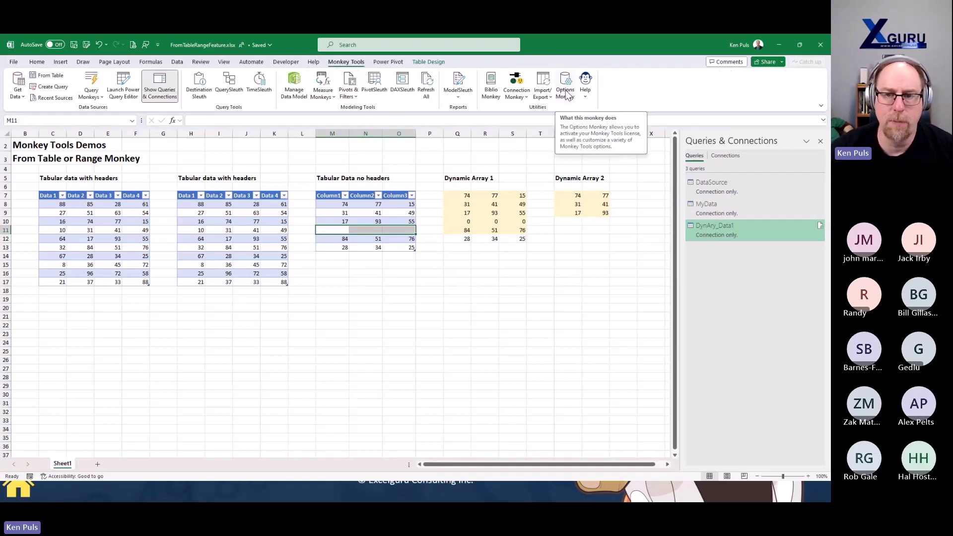
click(565, 89)
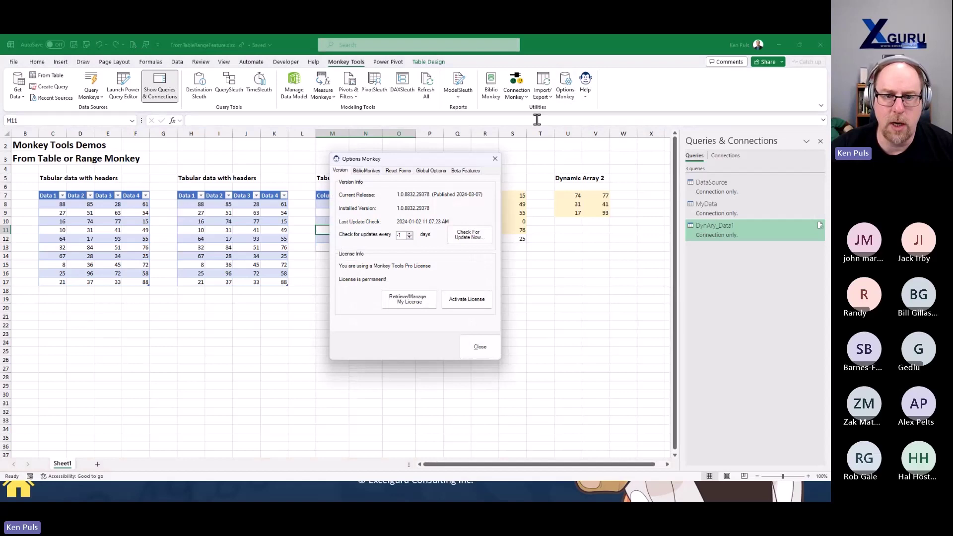
click(430, 171)
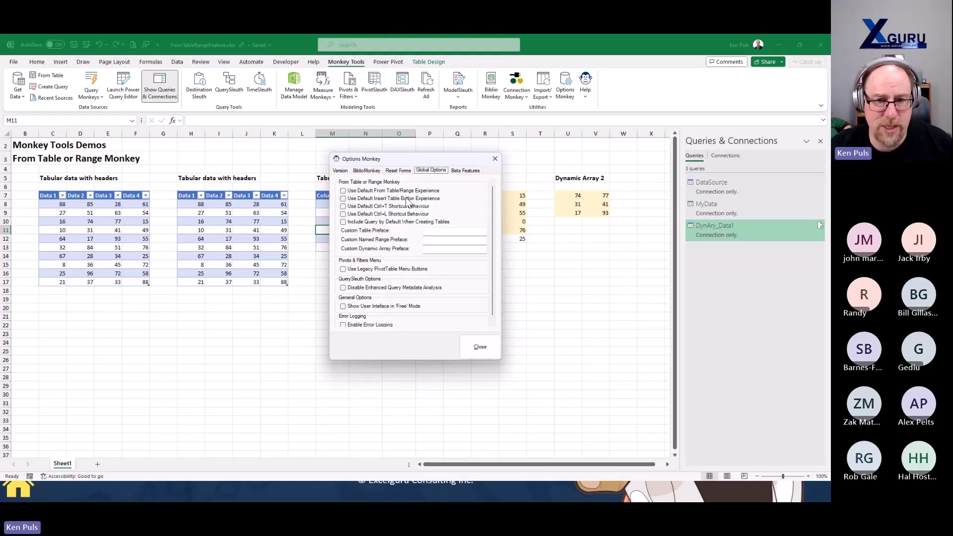
click(343, 191)
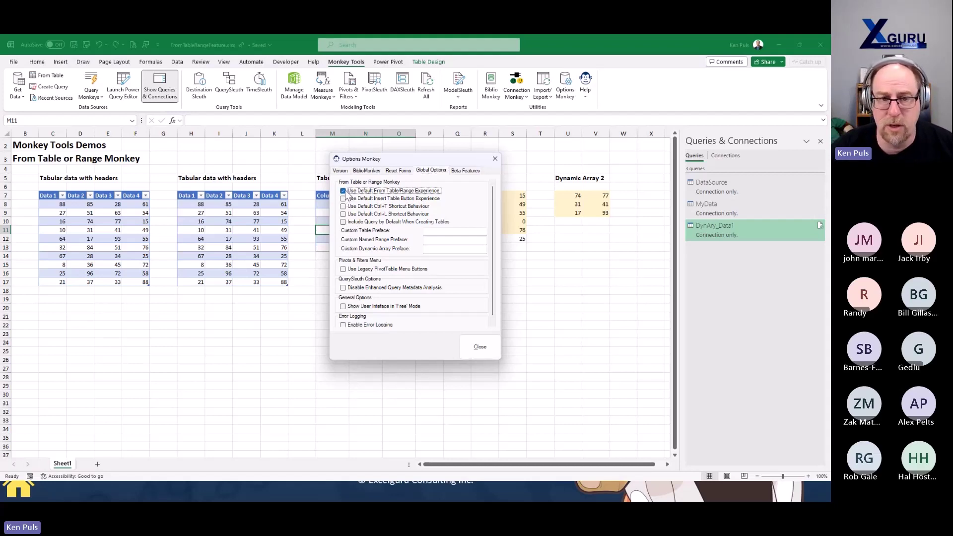
click(343, 191)
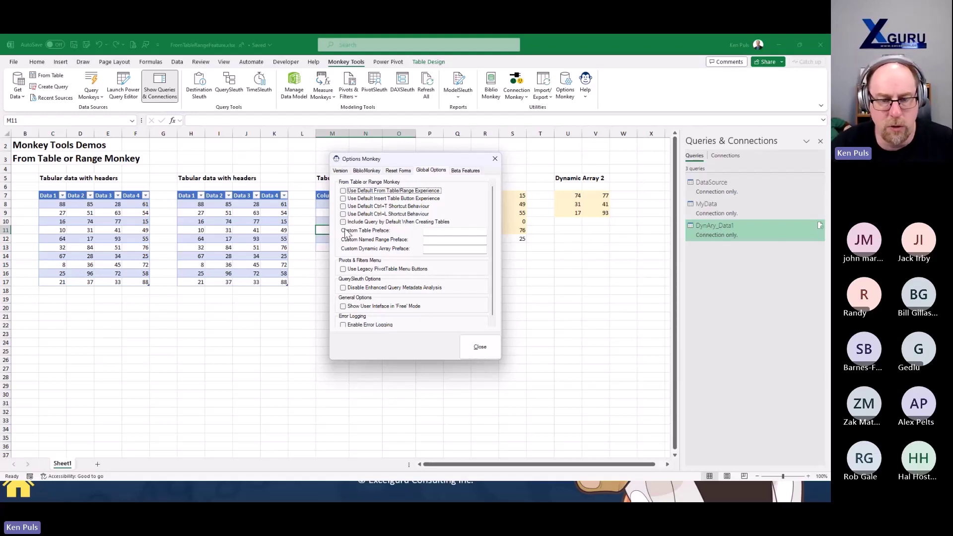
Step: Set the custom dynamic array preface to dyn and the custom table preface to tbl in the global options
click(439, 250)
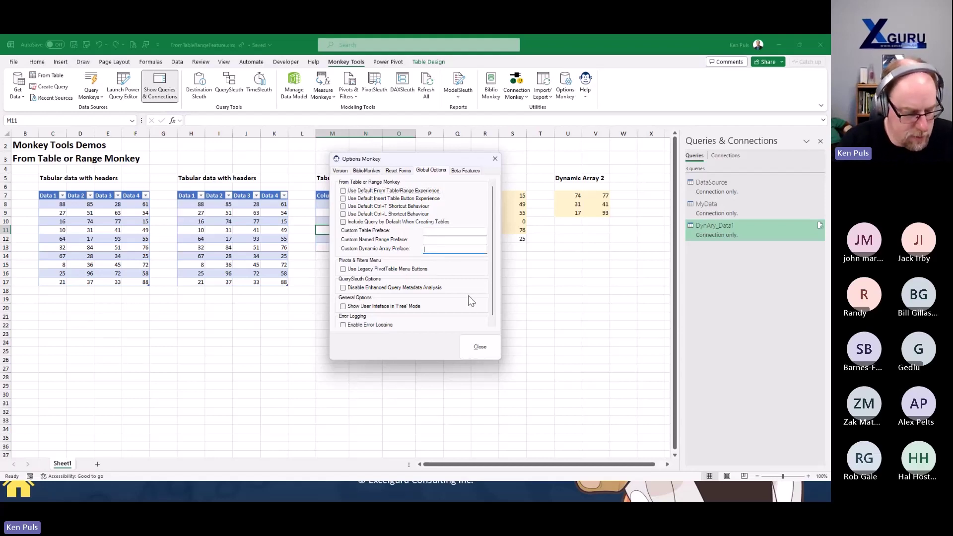
text(dyn)
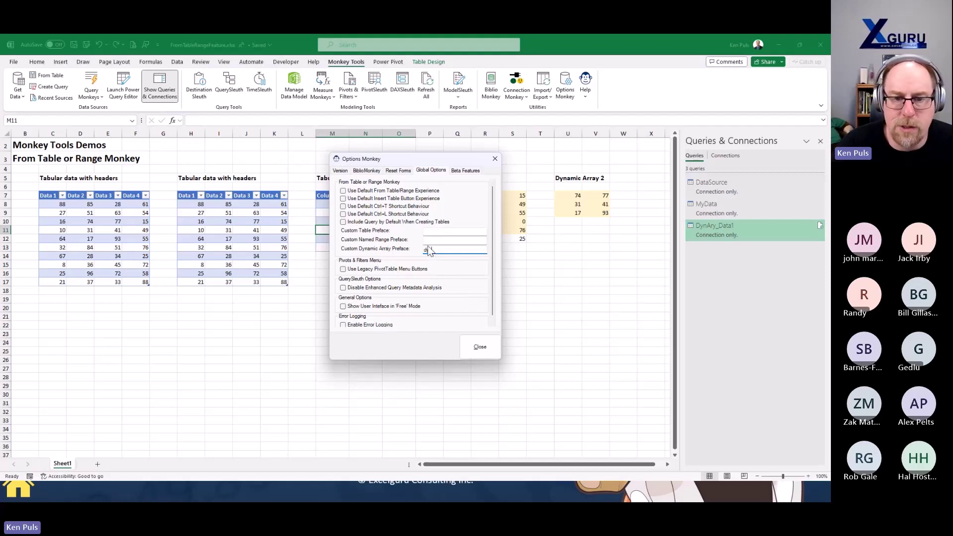
click(433, 231)
text(tbl)
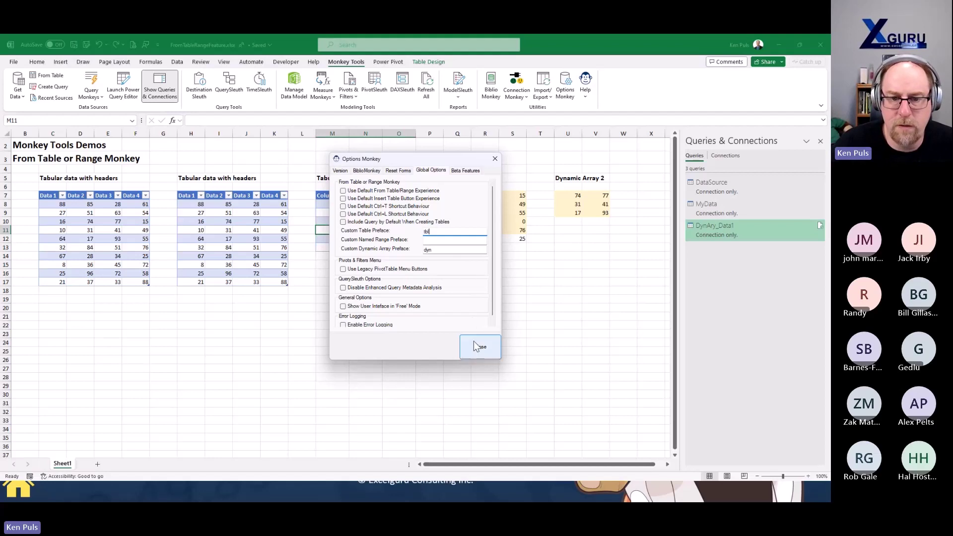
click(477, 348)
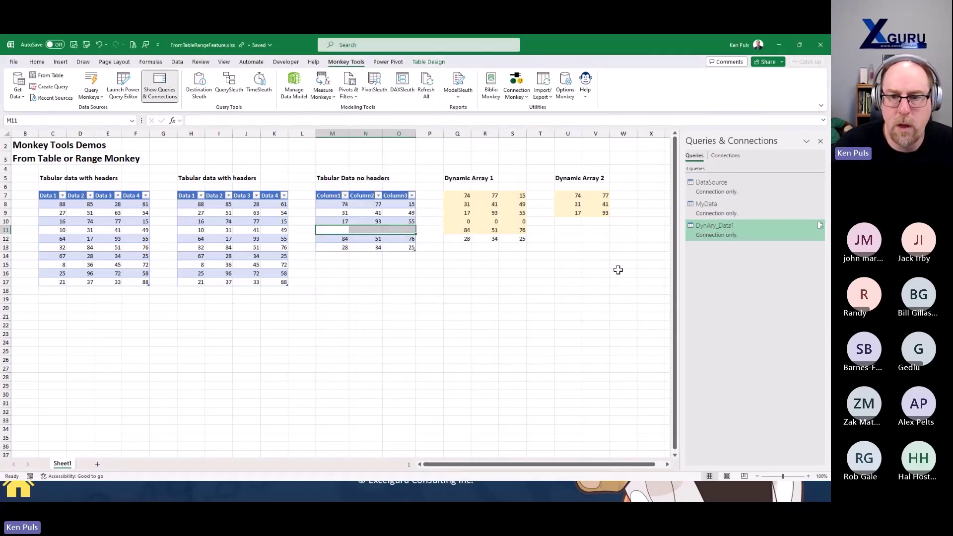
Step: Create a workbook-scoped named range called dynArray from the Dynamic Array 2 spill range
click(568, 200)
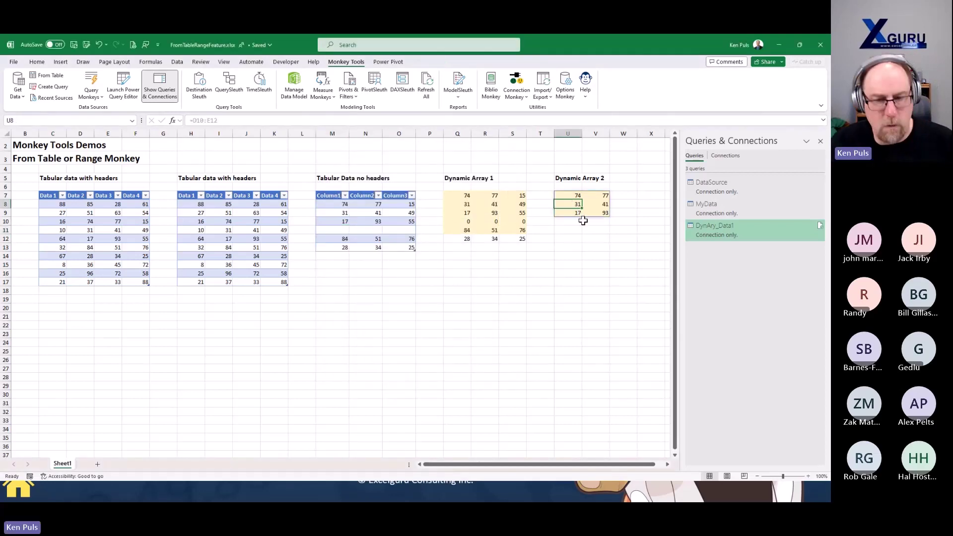
key(ctrl+t)
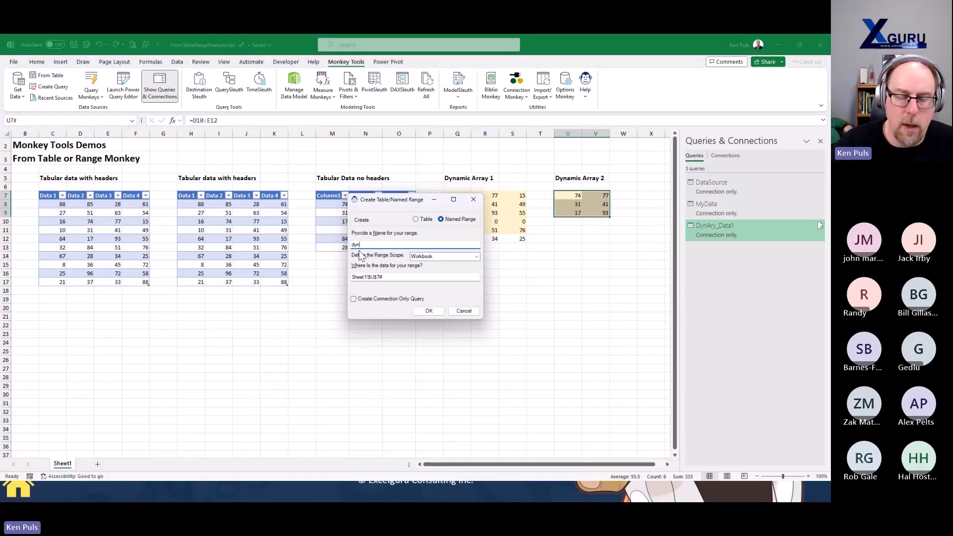
drag(362, 245, 349, 245)
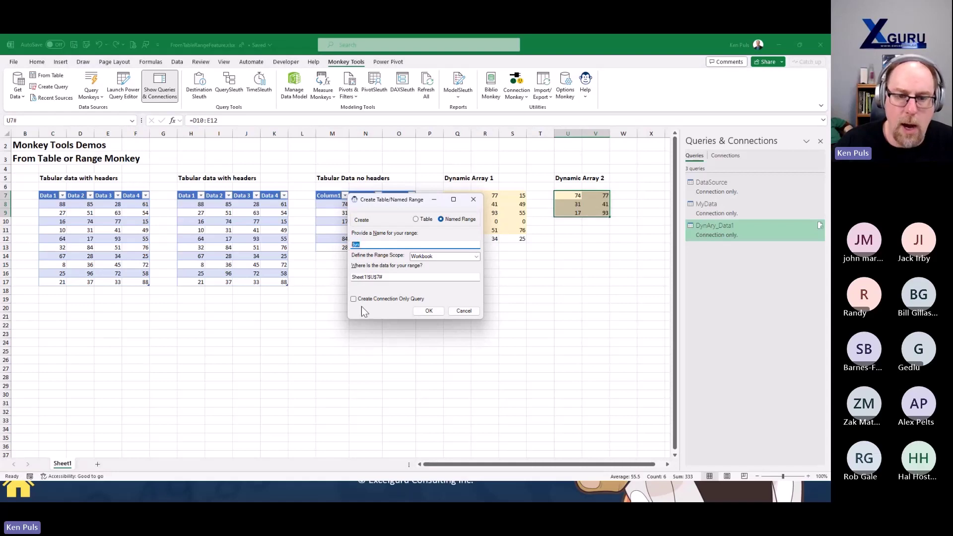
click(361, 245)
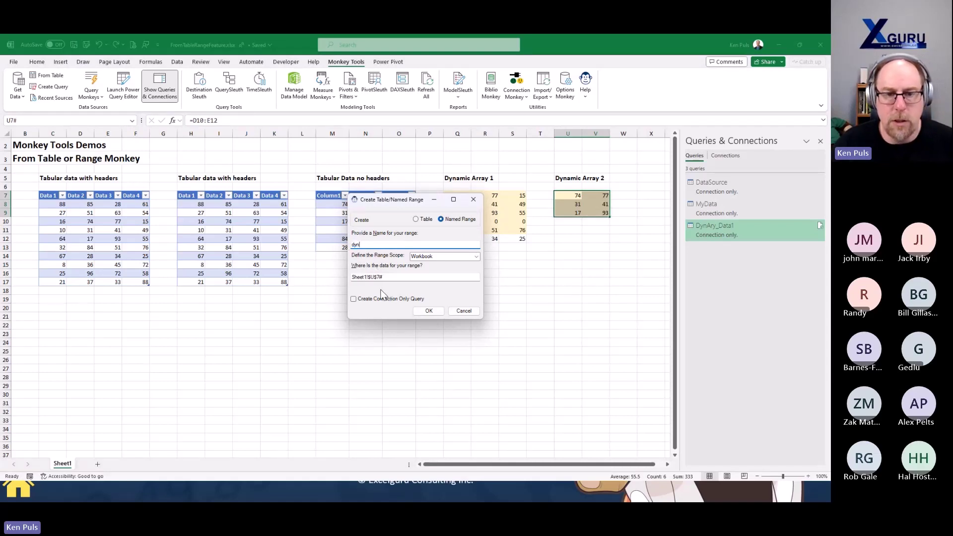
text(Array)
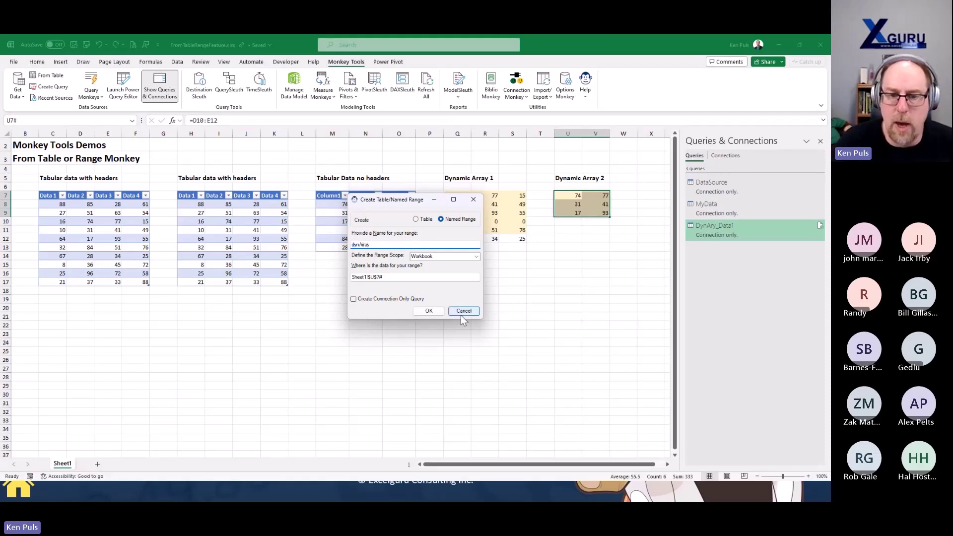
click(429, 310)
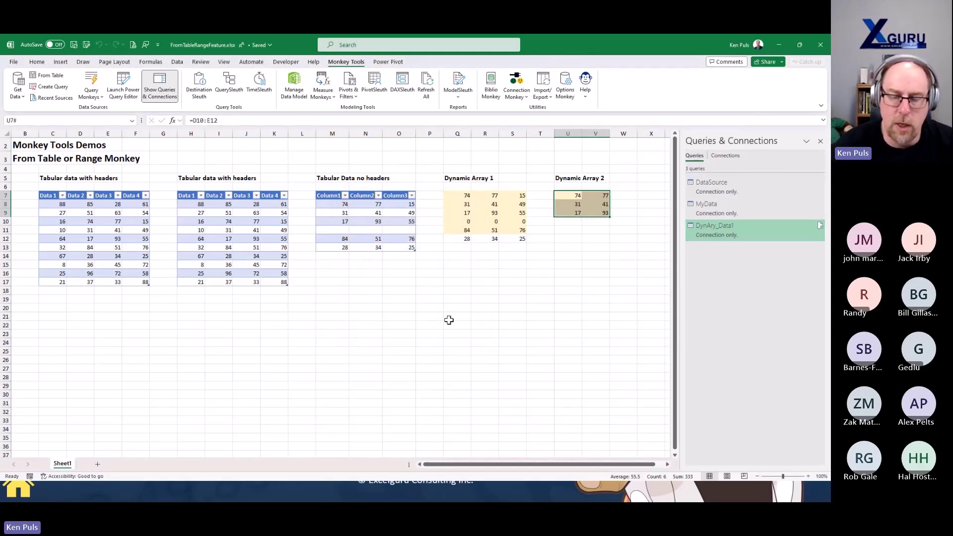
Step: Fill N18:N20 with 1 and try creating a table from these cells with the custom tbl preface
drag(358, 291, 372, 312)
text(1)
key(ctrl+Return)
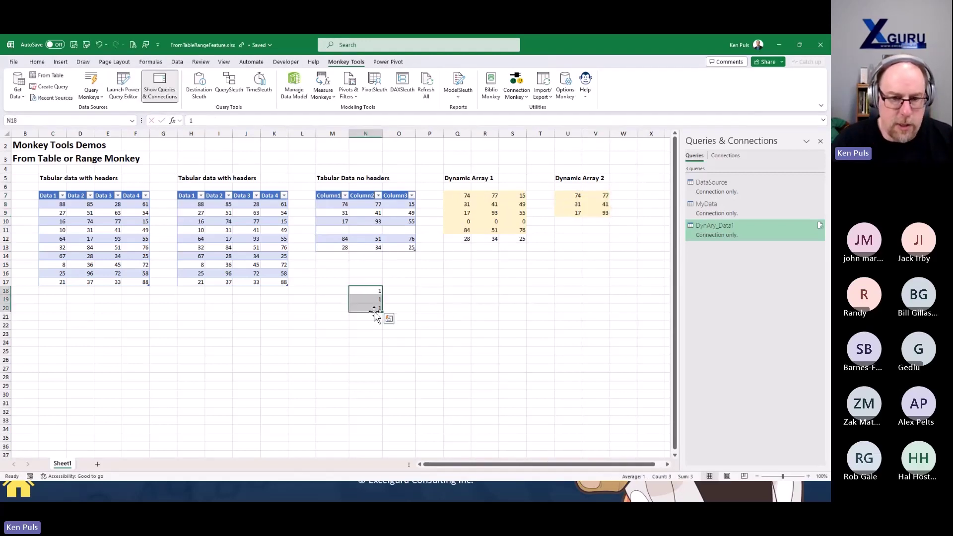
key(ctrl+t)
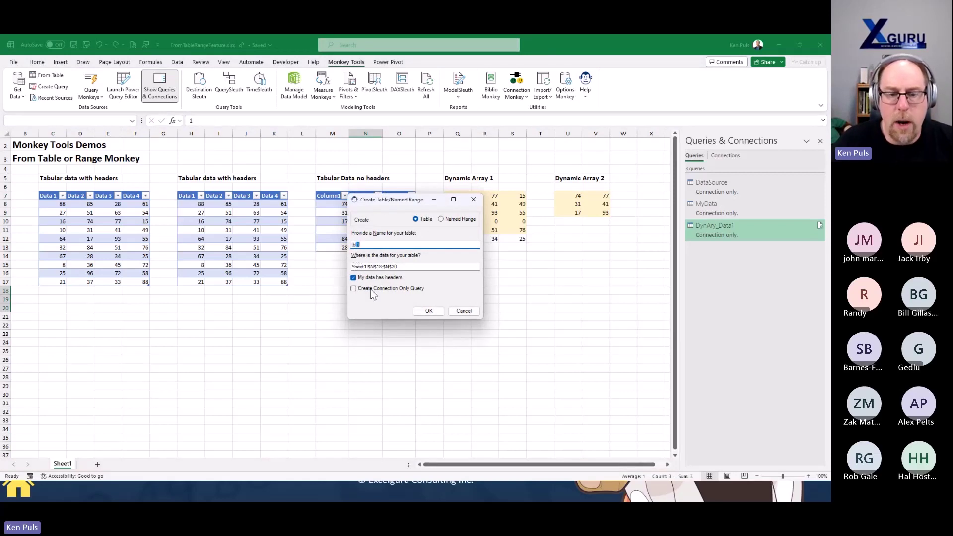
text(asdklfas;df)
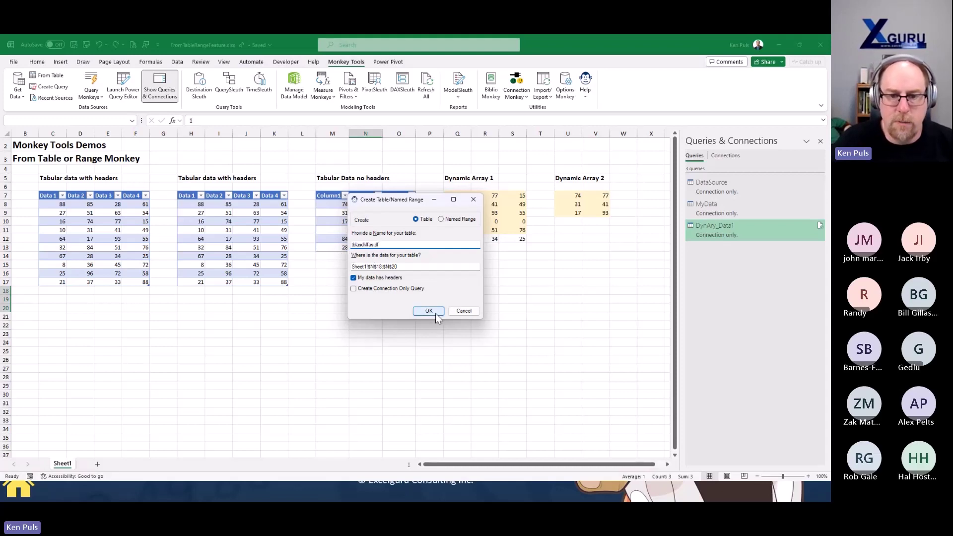
click(463, 311)
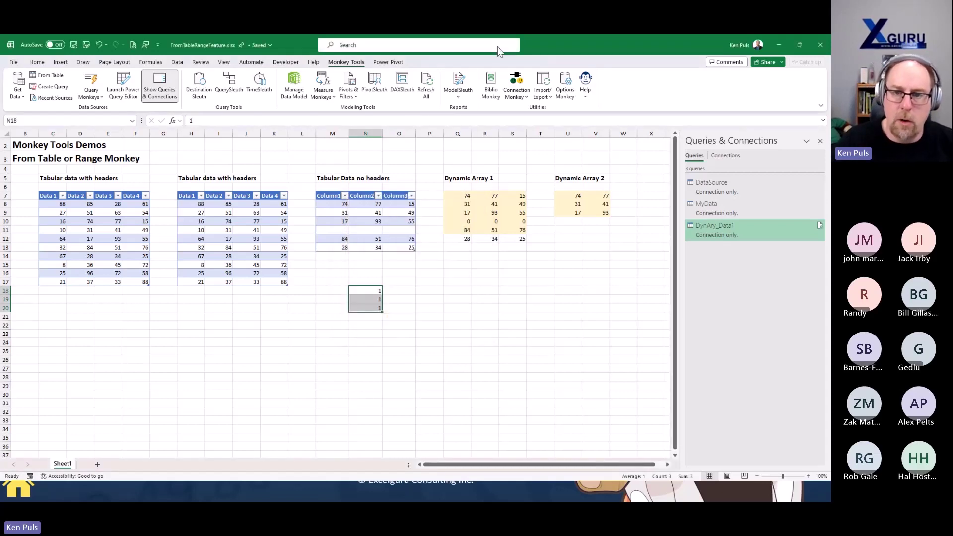
Step: Clear the custom table and dynamic array prefaces in Options Monkey's global options and close the dialog
click(565, 85)
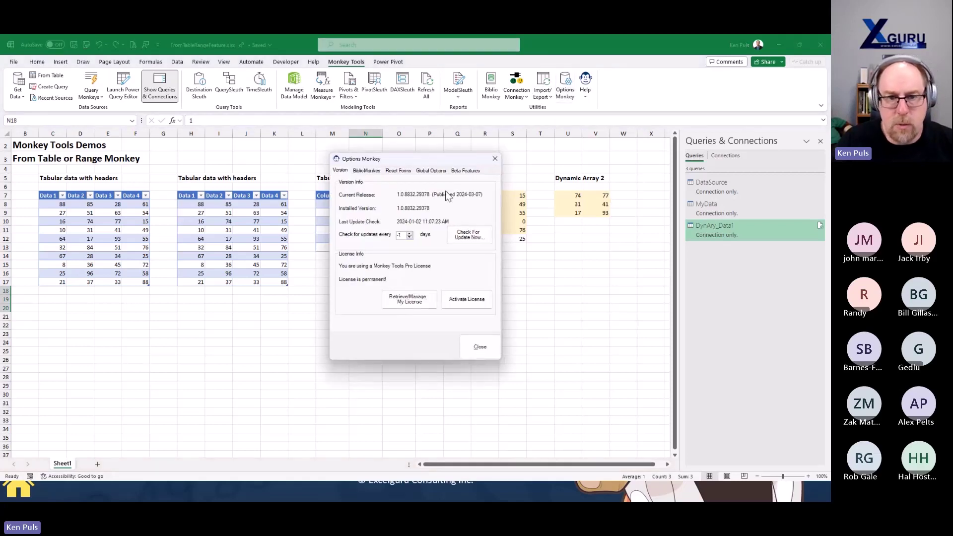
click(431, 171)
drag(431, 231, 415, 231)
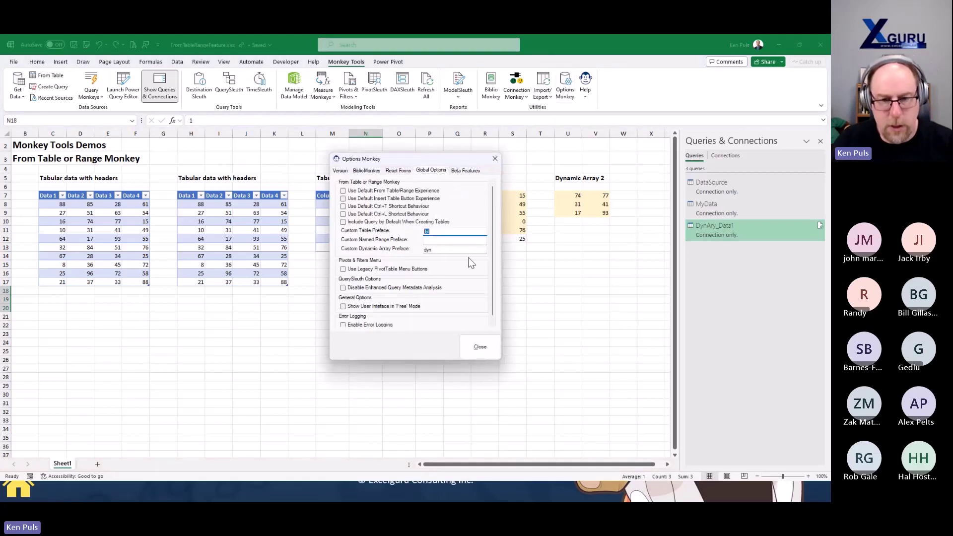
key(BackSpace)
double_click(451, 249)
key(BackSpace)
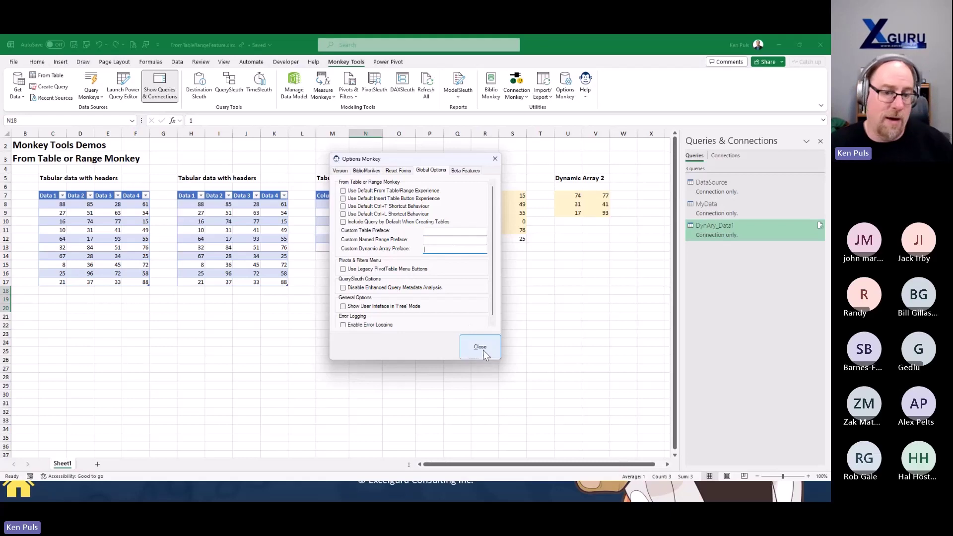
click(479, 347)
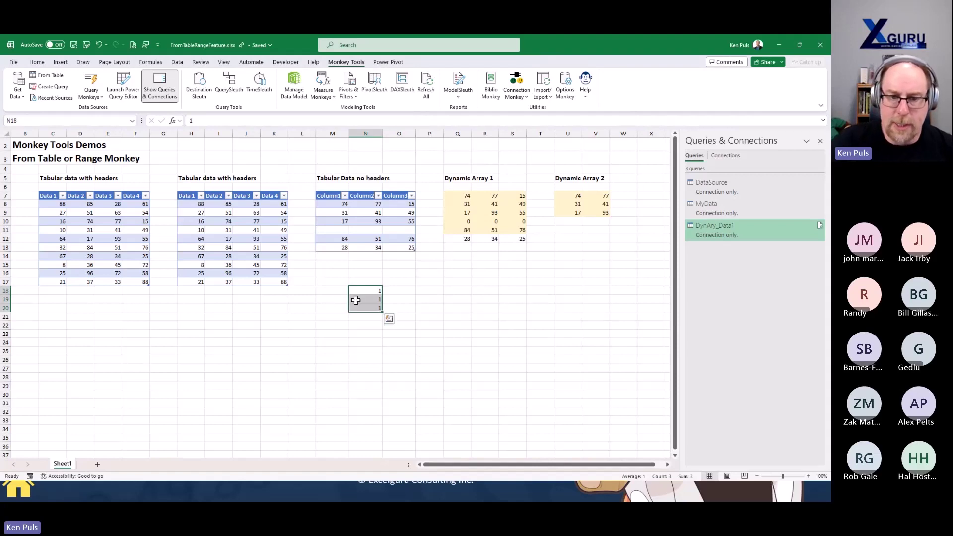
Step: Clear the test values in N18:N20 by filling the blank cell N17 down over them
click(368, 281)
drag(382, 288, 383, 318)
click(351, 288)
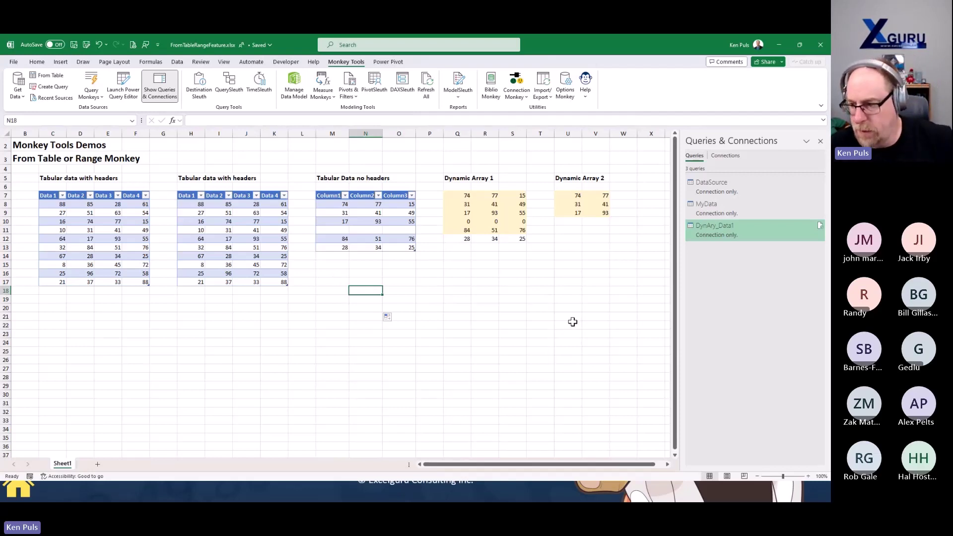
Step: Close the FromTableRangeFeature workbook without saving and return to the Monkey Tools Feature Overview slide
click(820, 47)
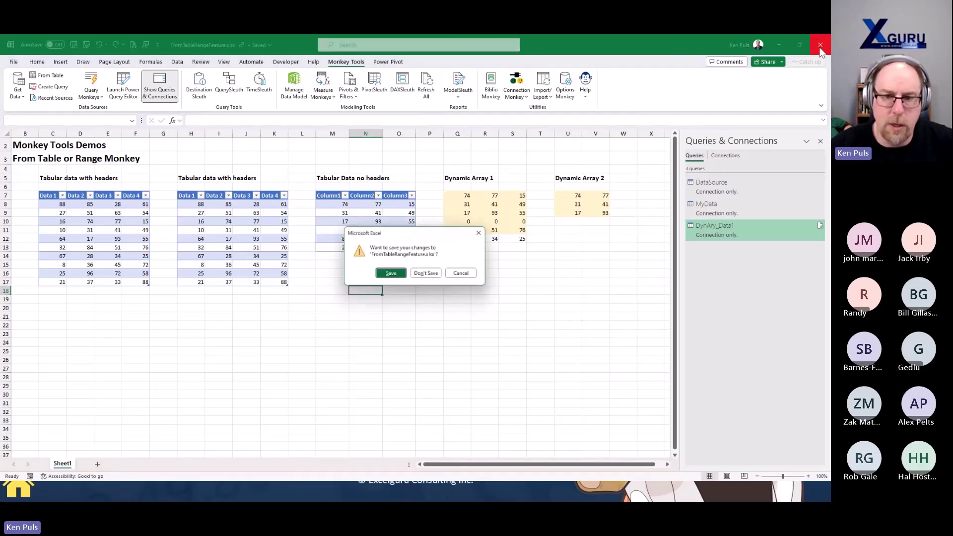
click(417, 275)
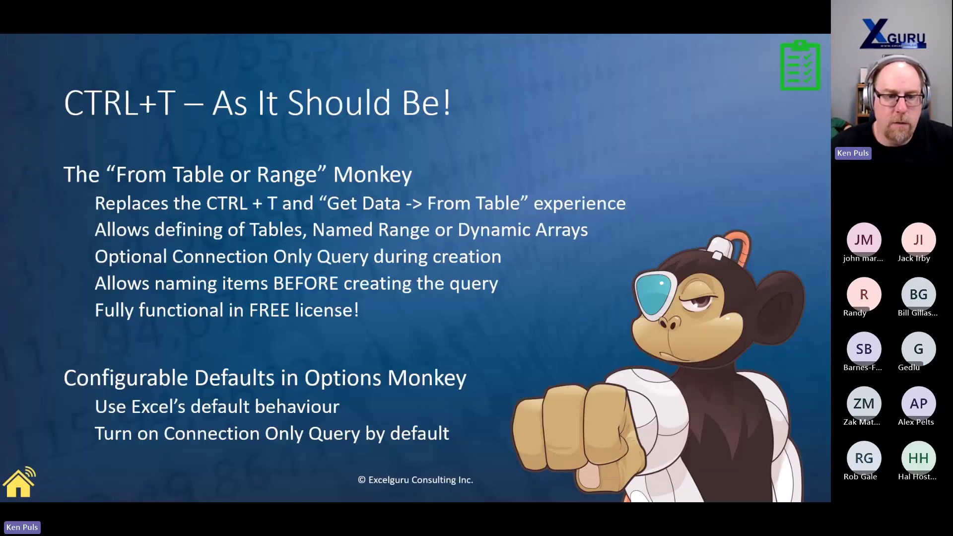
click(22, 484)
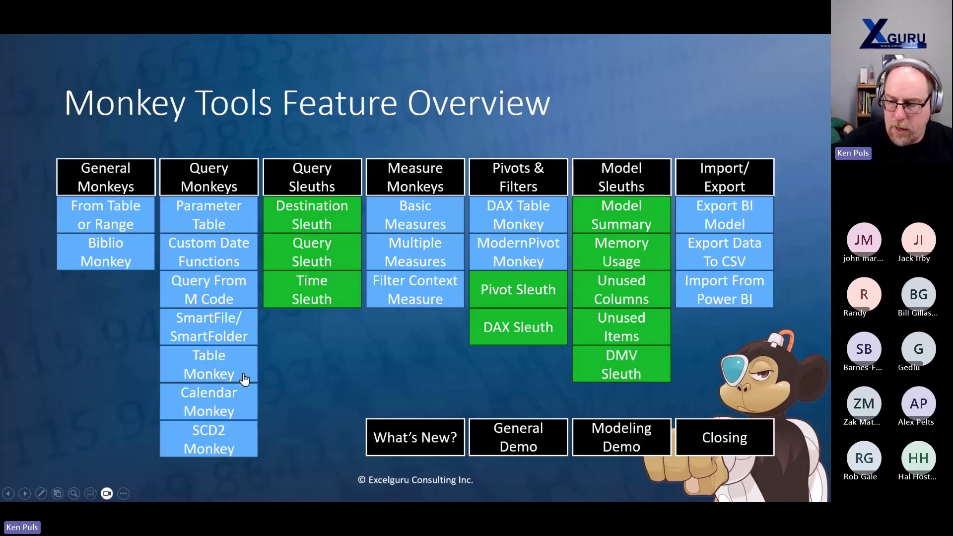
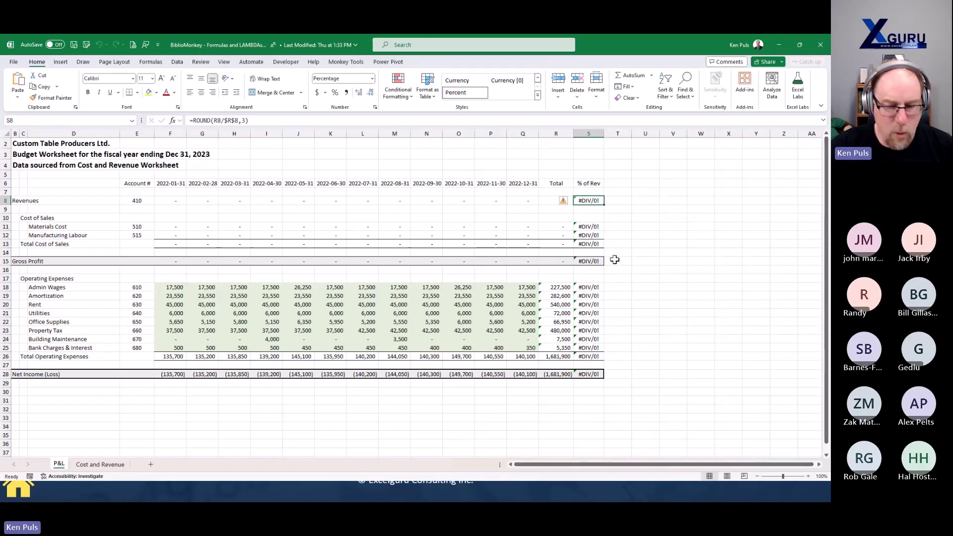
Step: Examine the % of Rev formulas on the P&L sheet, from the cost lines down to Net Income, in column S
drag(592, 227, 592, 237)
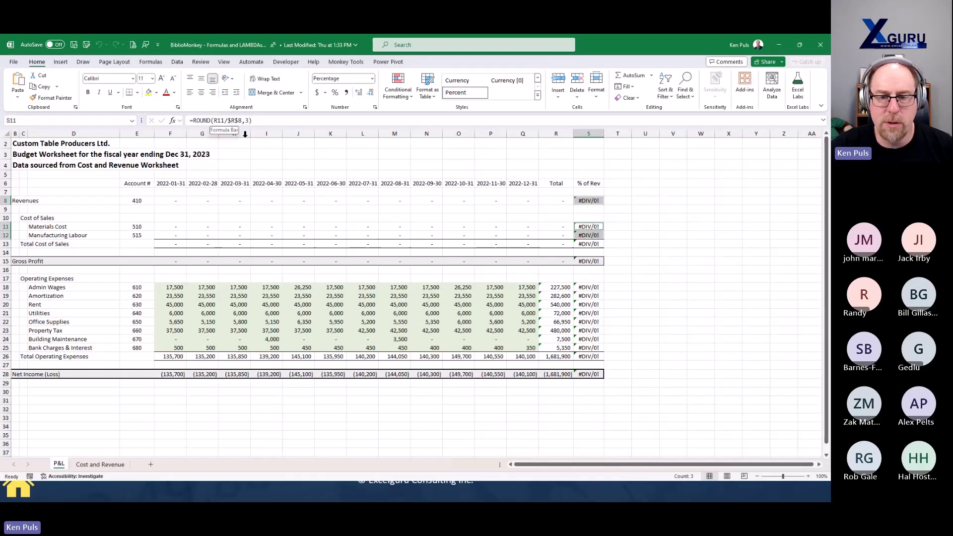
ctrl+click(581, 244)
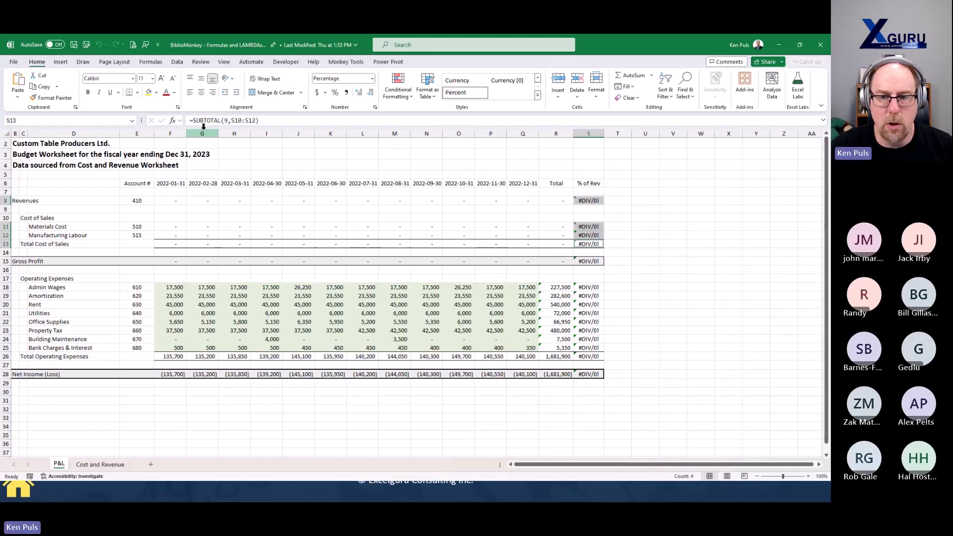
ctrl+click(591, 262)
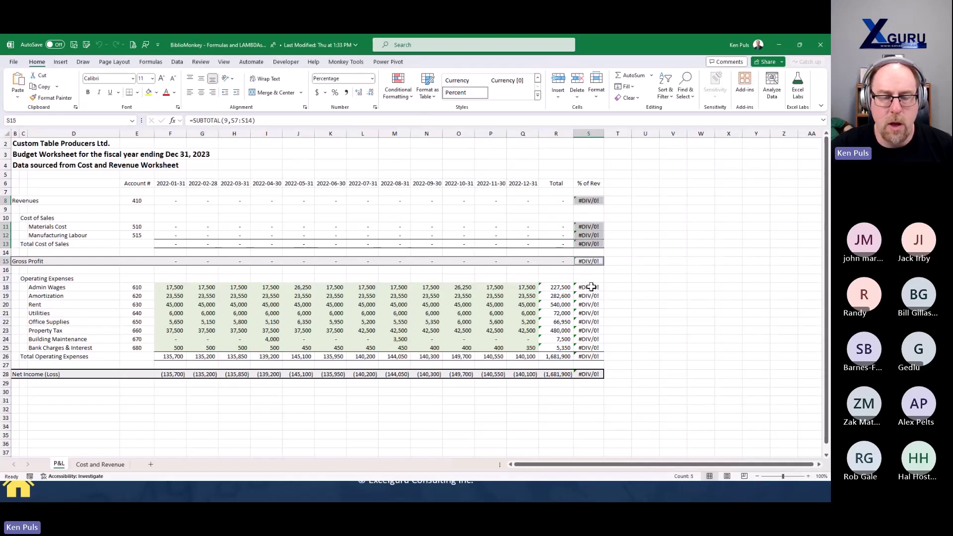
ctrl+click(591, 287)
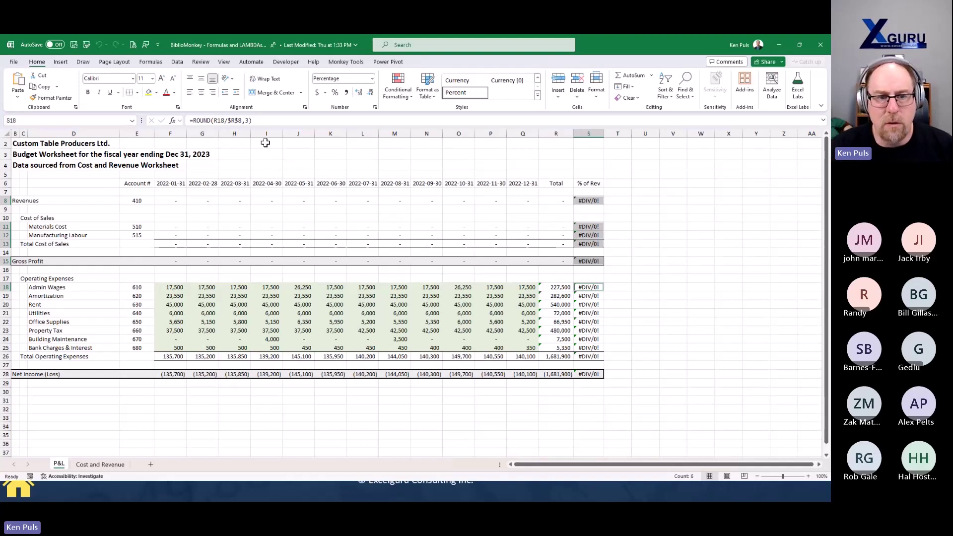
drag(591, 296, 589, 348)
ctrl+click(587, 358)
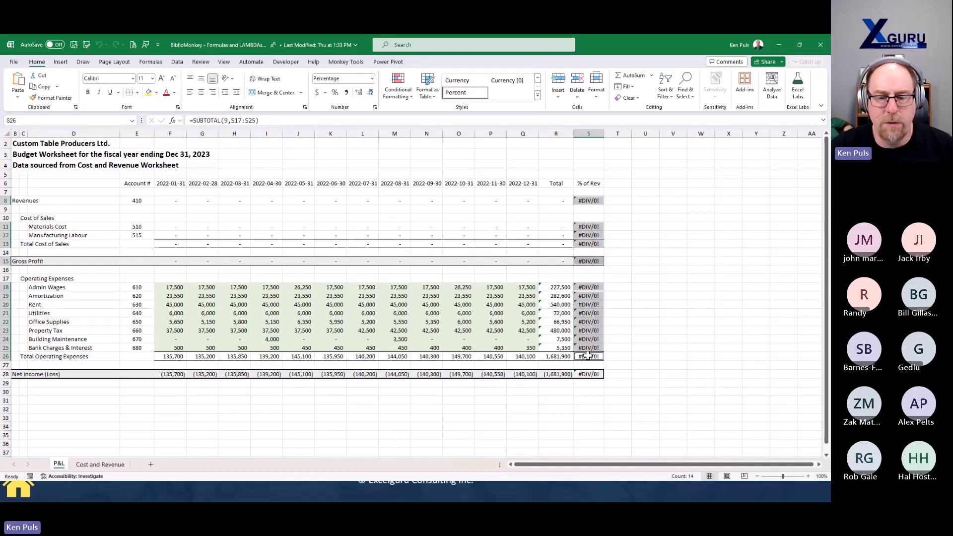
ctrl+click(592, 373)
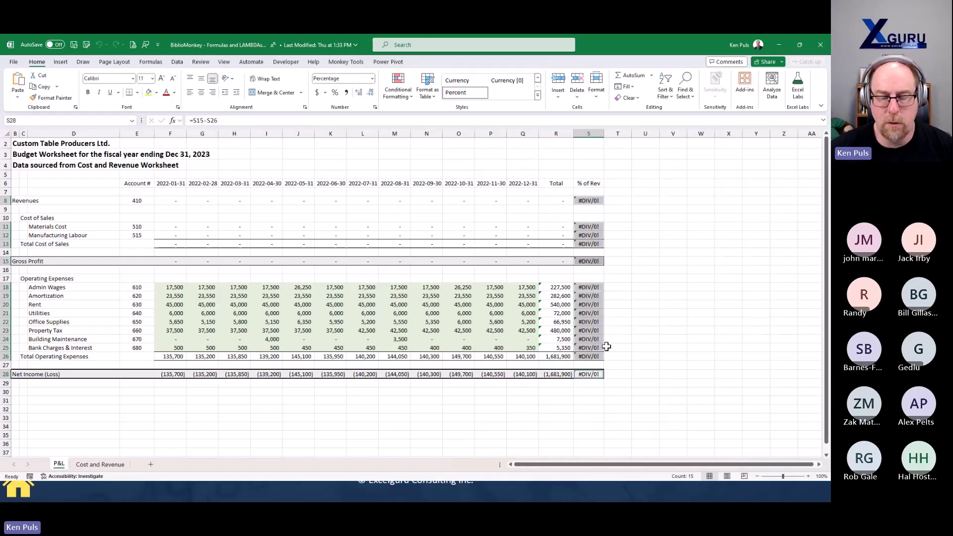
click(632, 304)
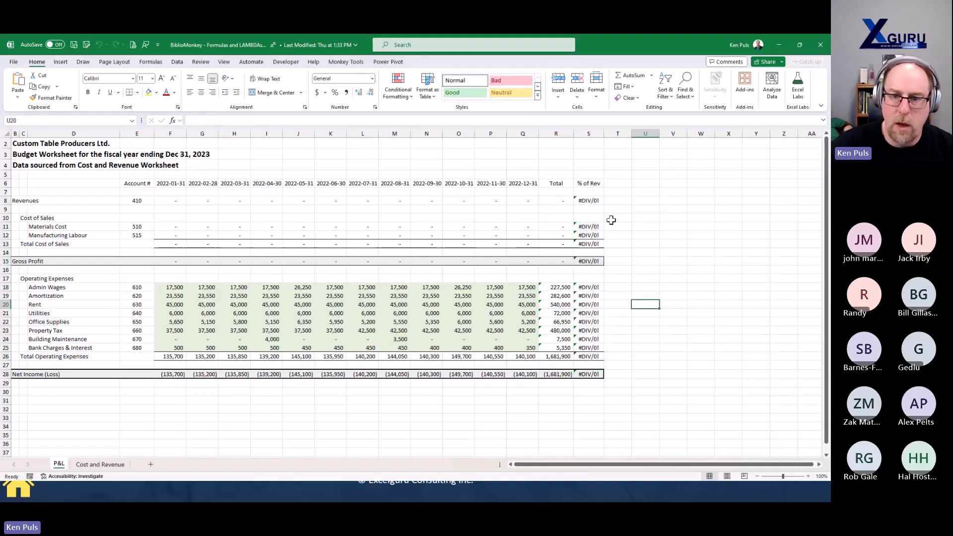
Step: Wrap the Revenues % of Rev formula in S8 with IFERROR, giving =IFERROR(ROUND(R8/$R$8,3),0)
click(595, 201)
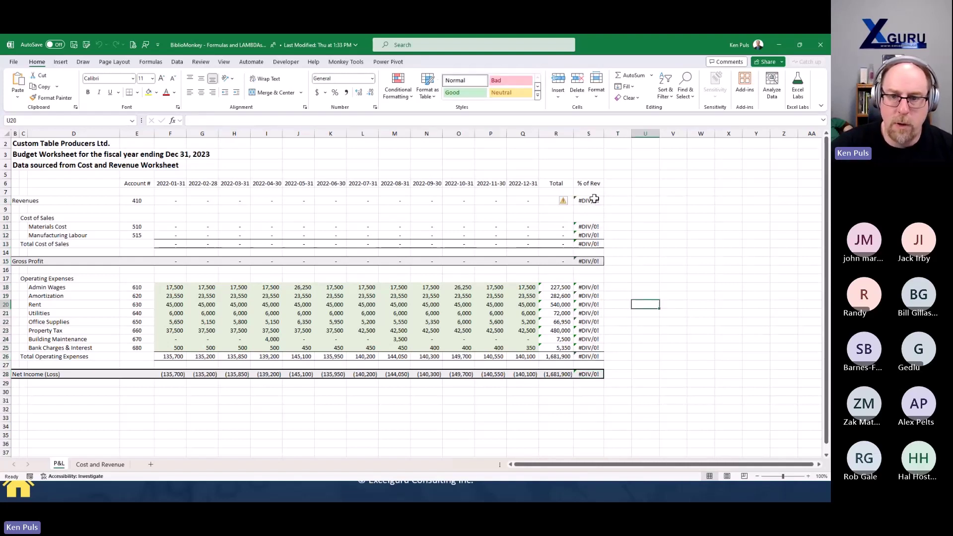
click(191, 120)
text(IFERROR()
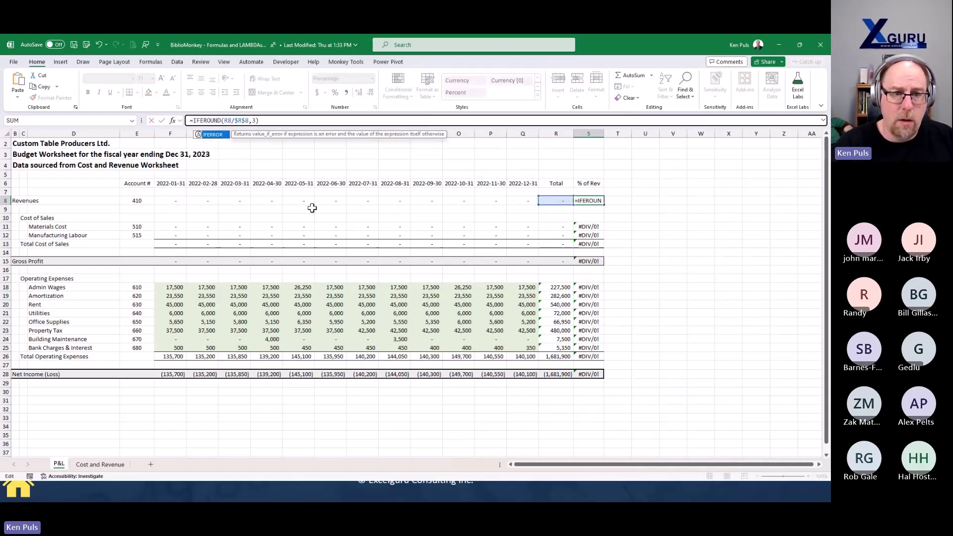
key(End)
text(,)
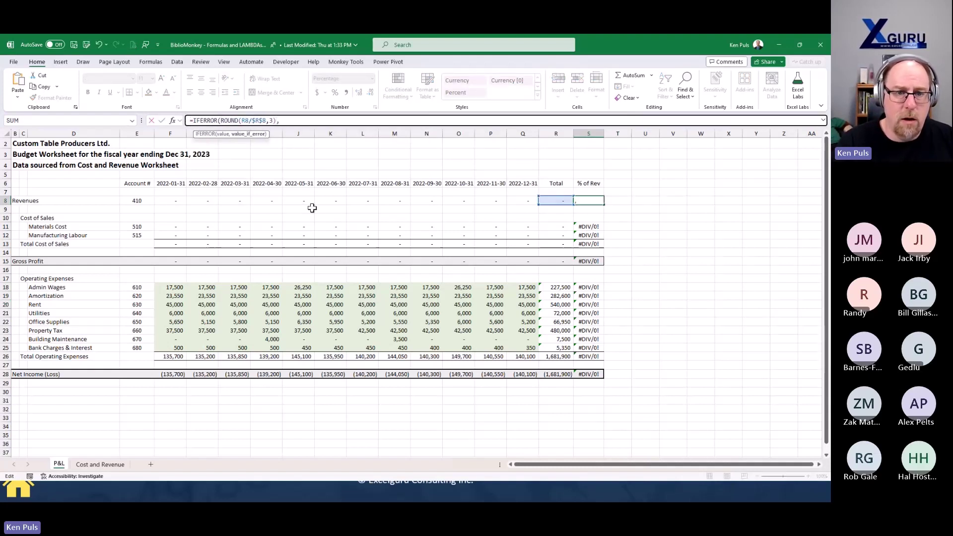
text(0))
key(Return)
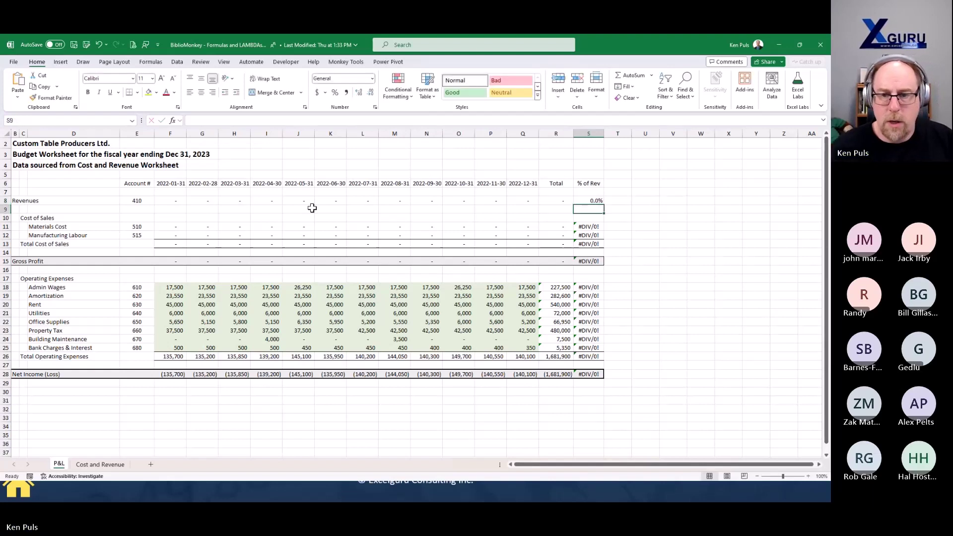
click(594, 199)
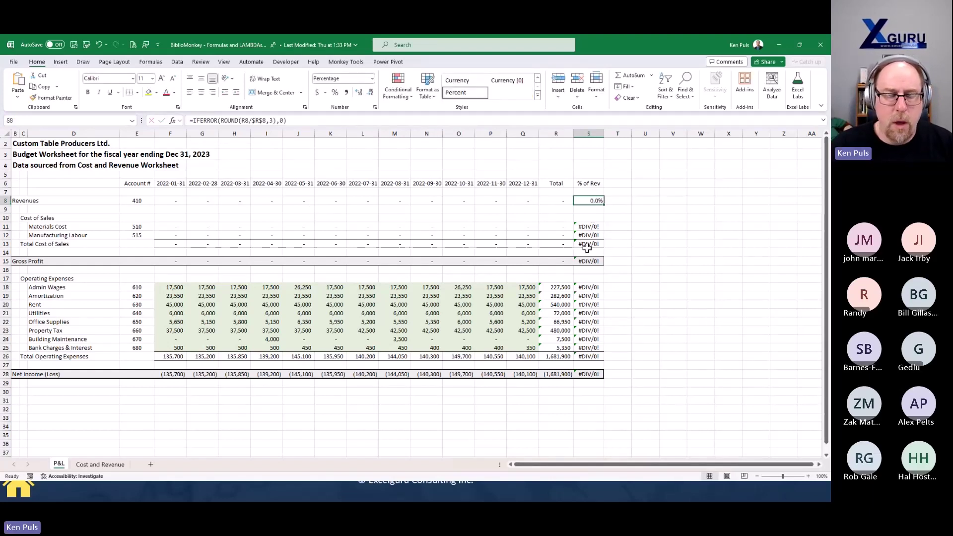
Step: Copy the full IFERROR formula text from the Revenues % of Rev cell S8, leaving the cell unchanged
drag(298, 120, 189, 120)
key(ctrl+c)
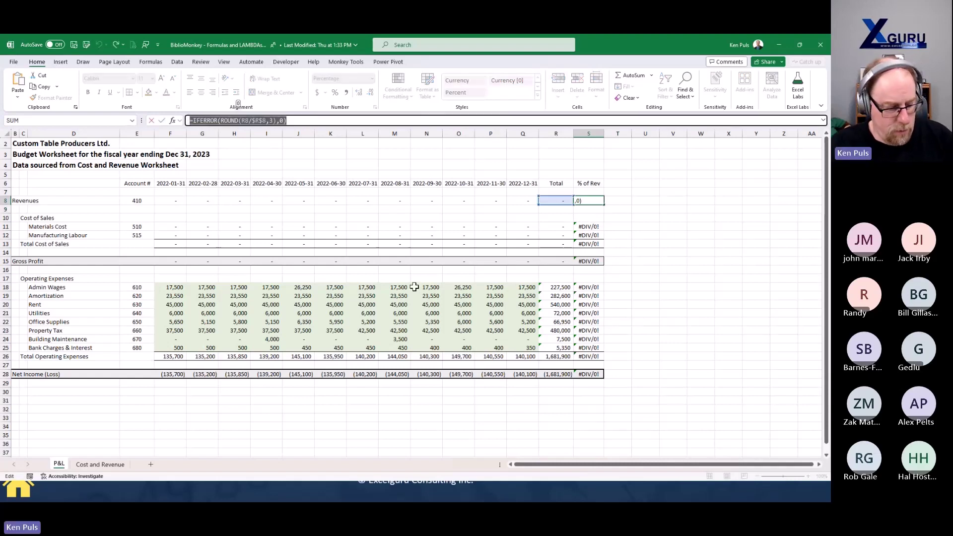
key(Escape)
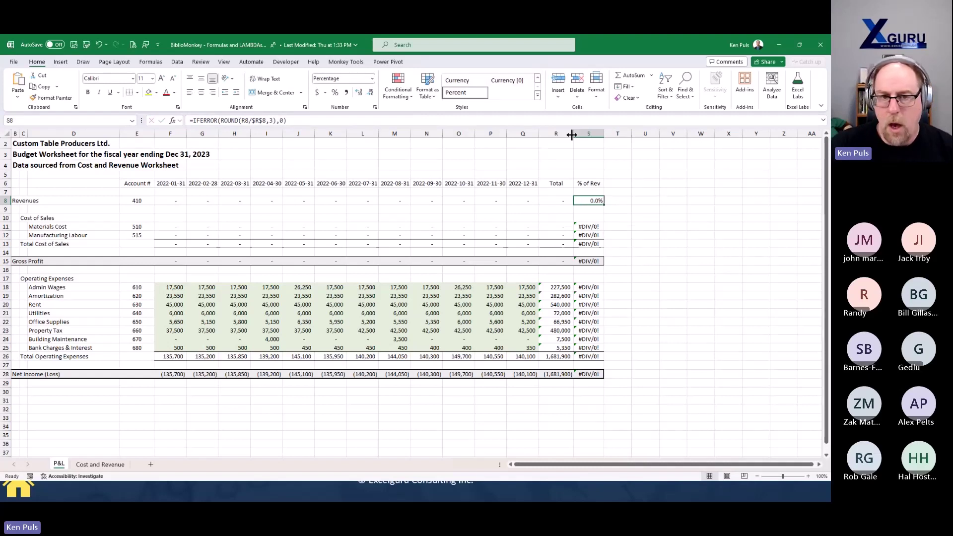
Step: Open the BiblioMonkey library, narrow its folder tree slightly, and start a new library item of type Formula
click(354, 64)
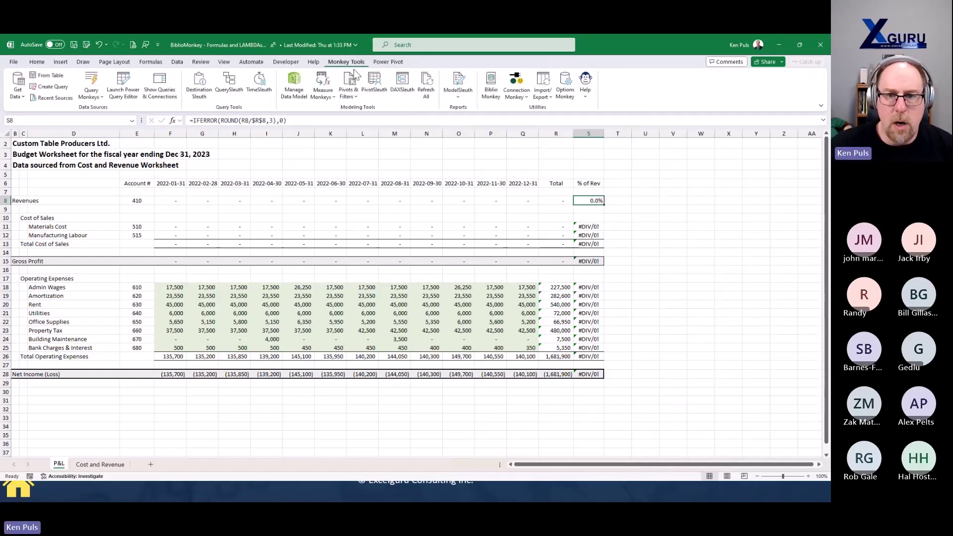
click(494, 97)
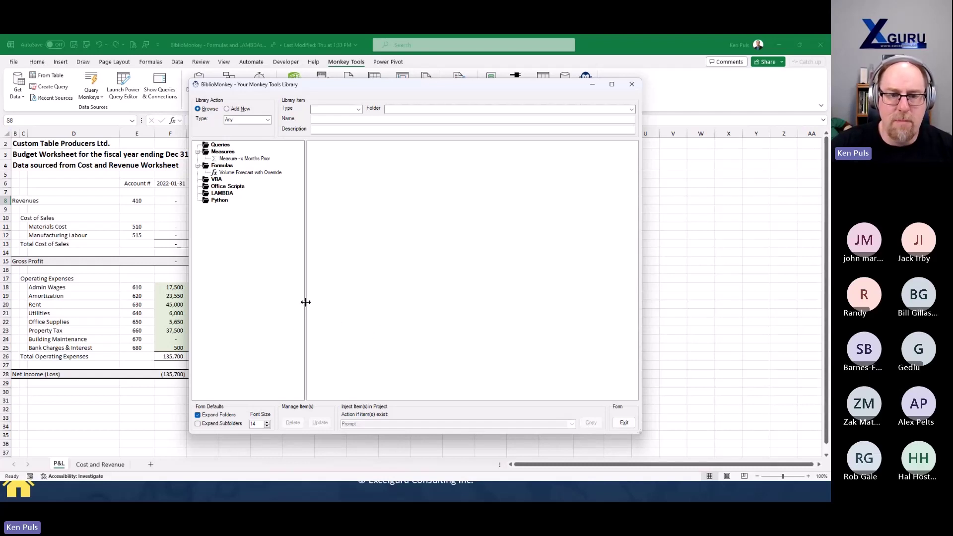
drag(306, 302, 292, 305)
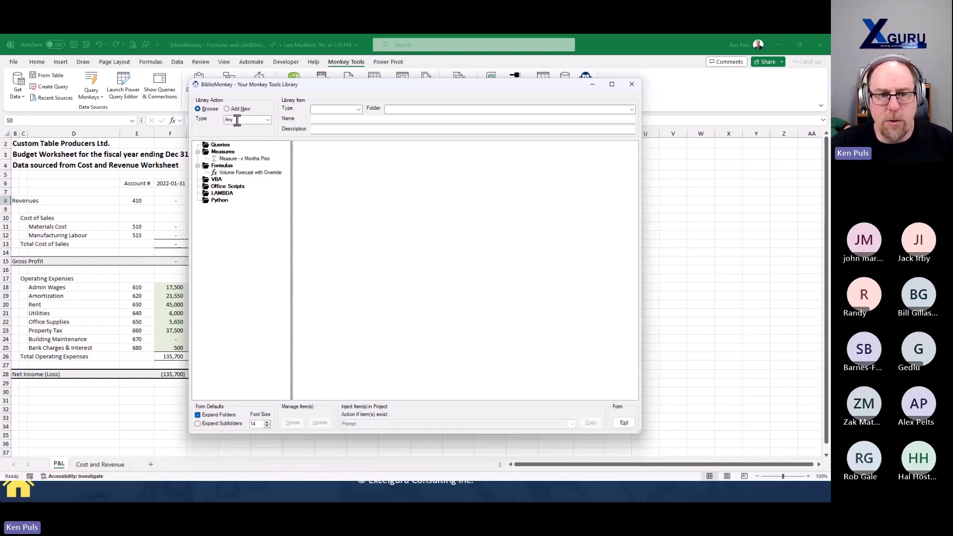
click(227, 109)
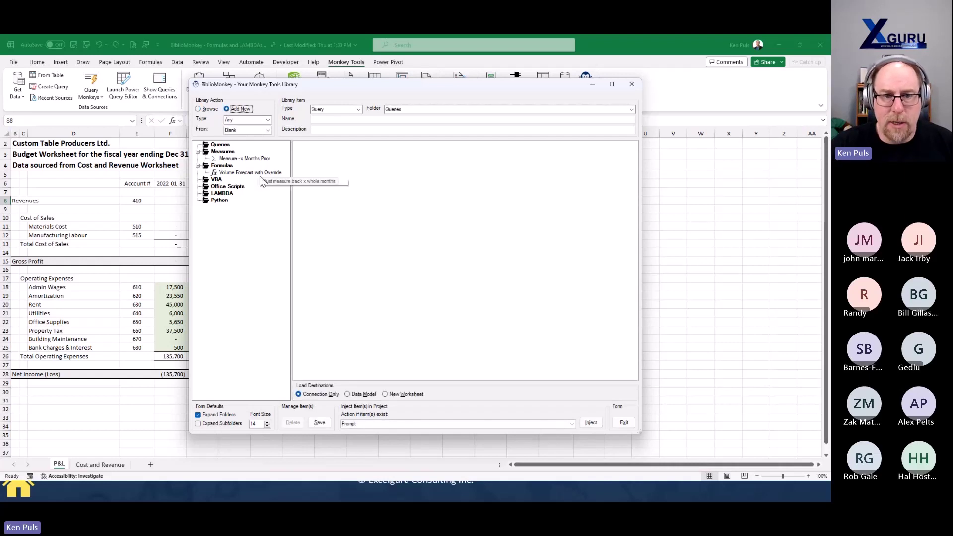
click(360, 106)
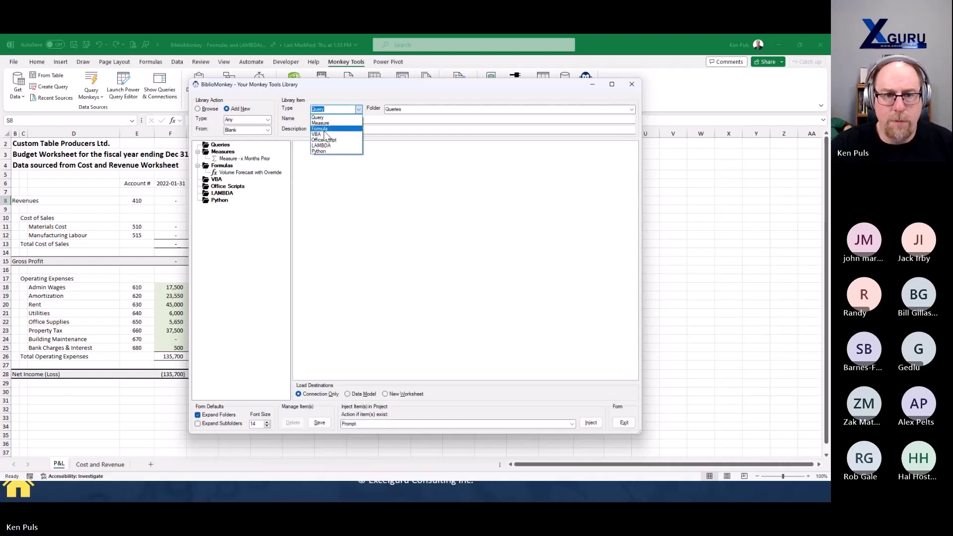
click(328, 127)
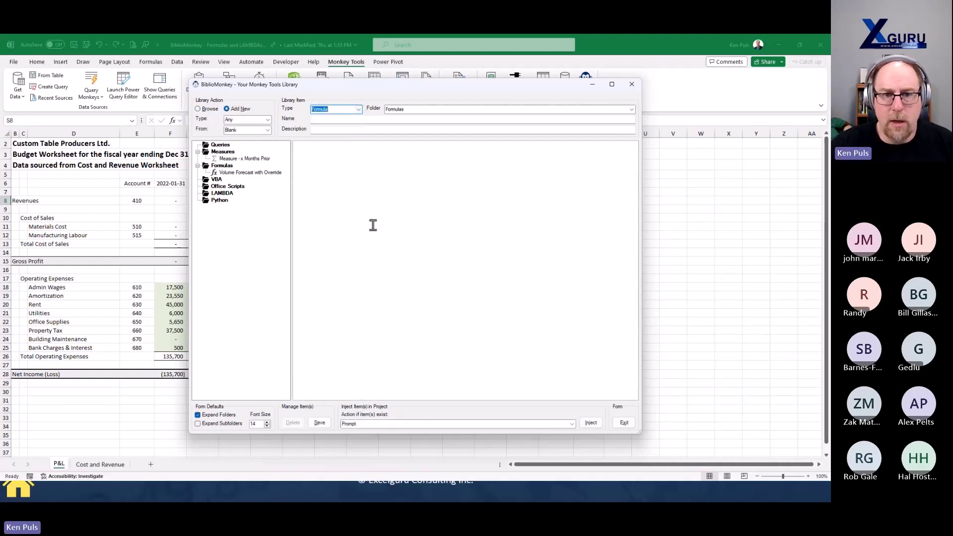
Step: Name the new formula item "IFERROR Zero" and describe it as "Wrap cell contents in IFERROR"
click(334, 121)
text(IF)
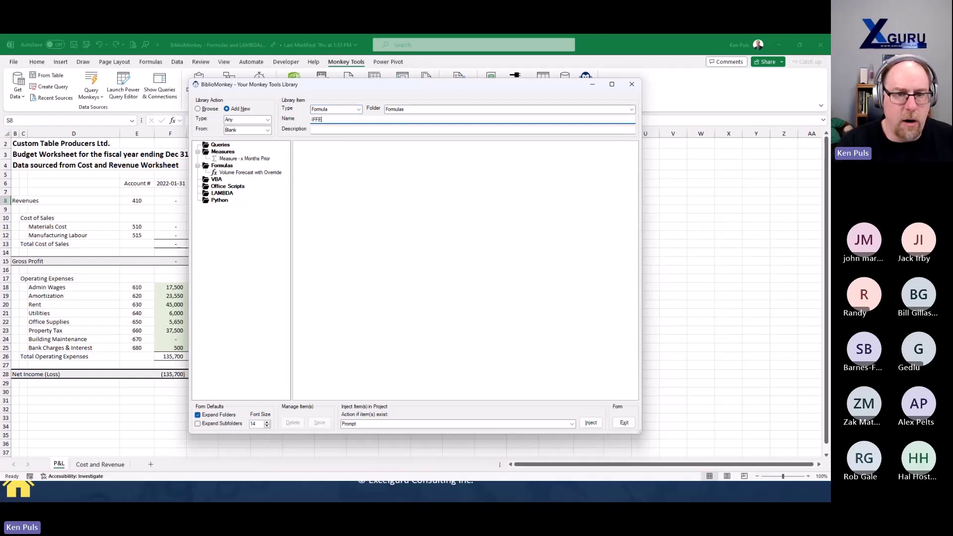
text(ERRO)
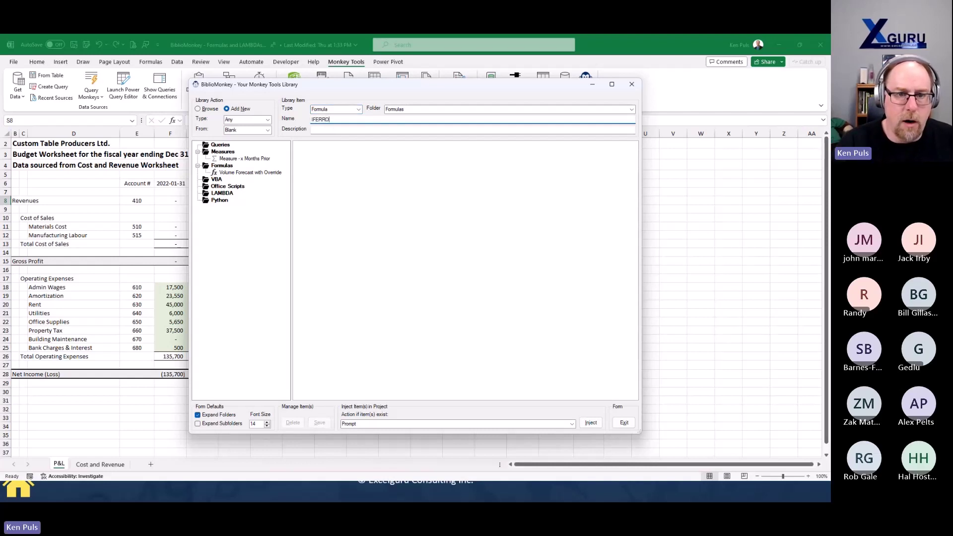
text(R)
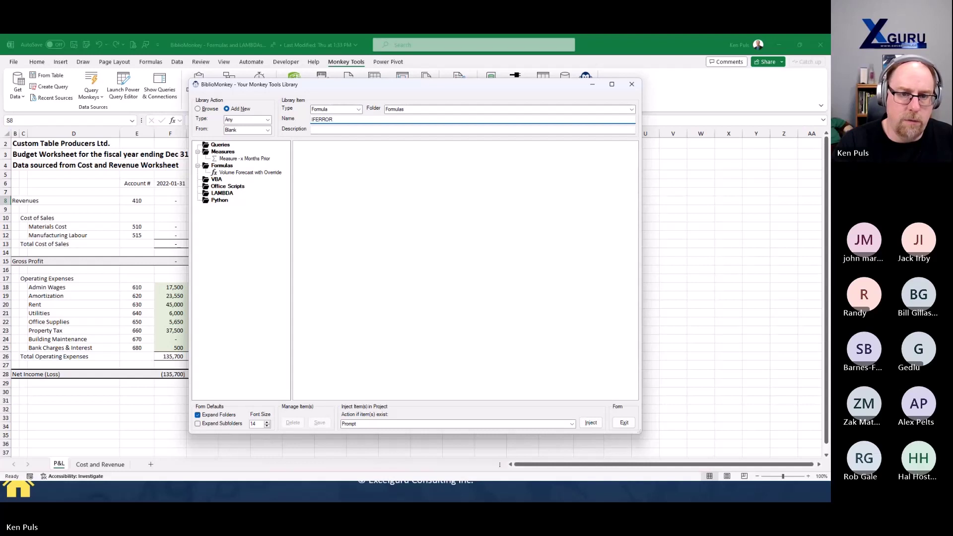
text( Zero)
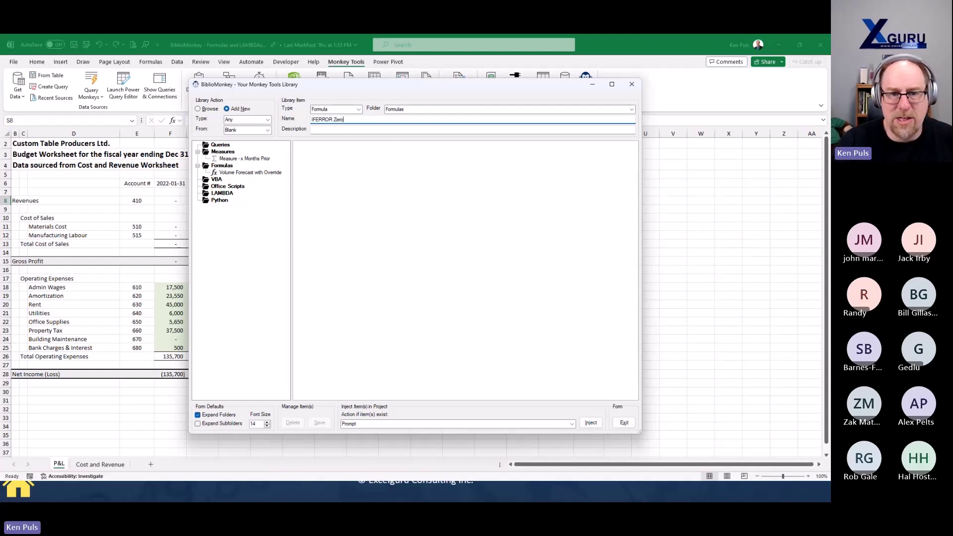
click(360, 131)
text(Wrap )
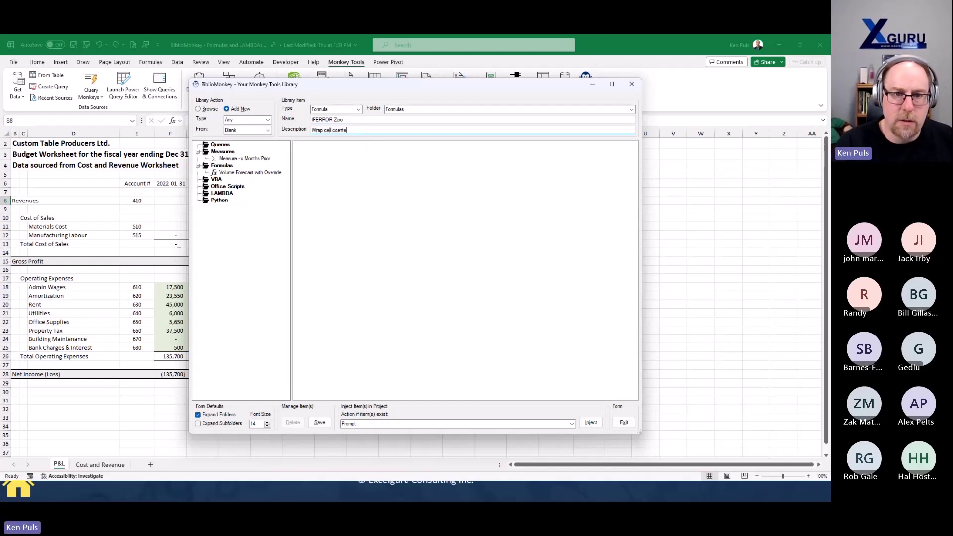
text(cell content)
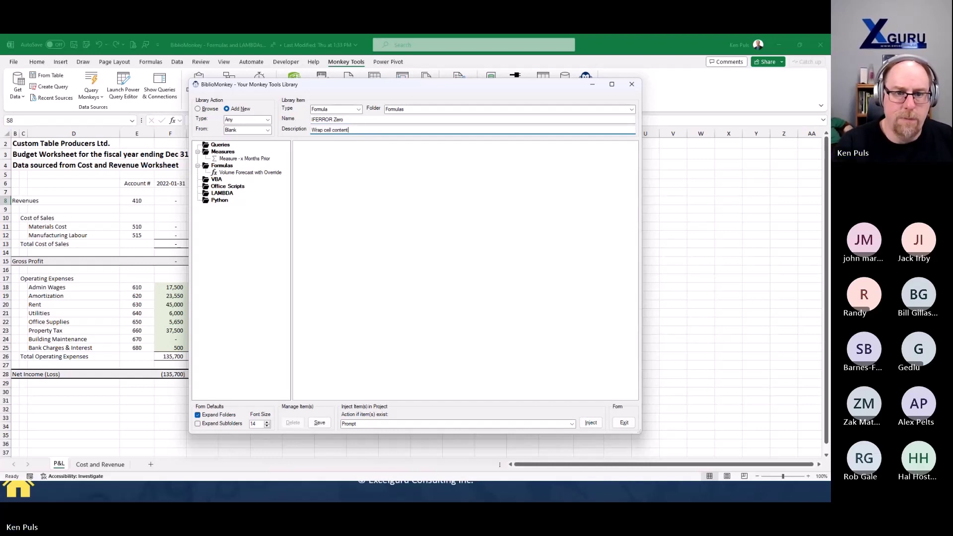
text(s in IFERROR)
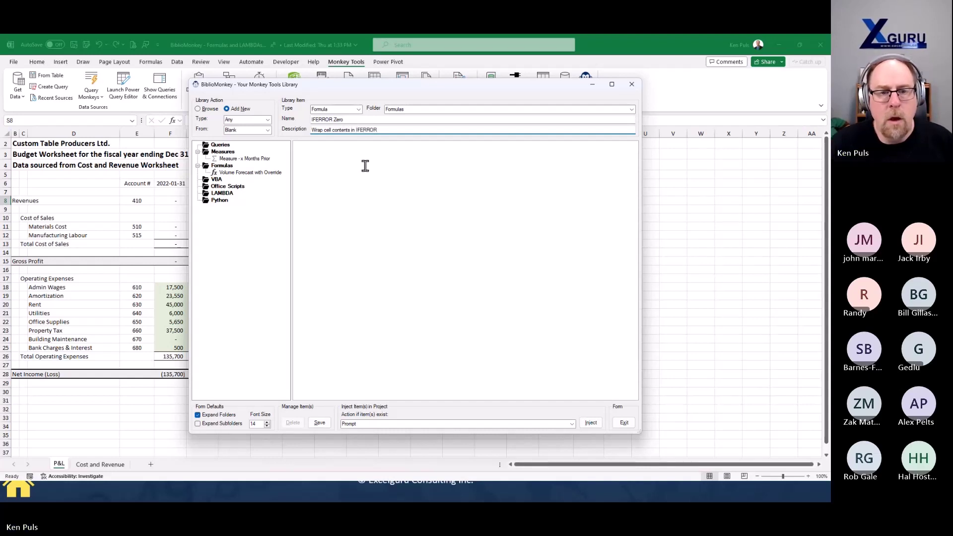
Step: Paste the copied IFERROR formula into the new item's code area, keeping the font size at 14
click(439, 244)
key(ctrl+v)
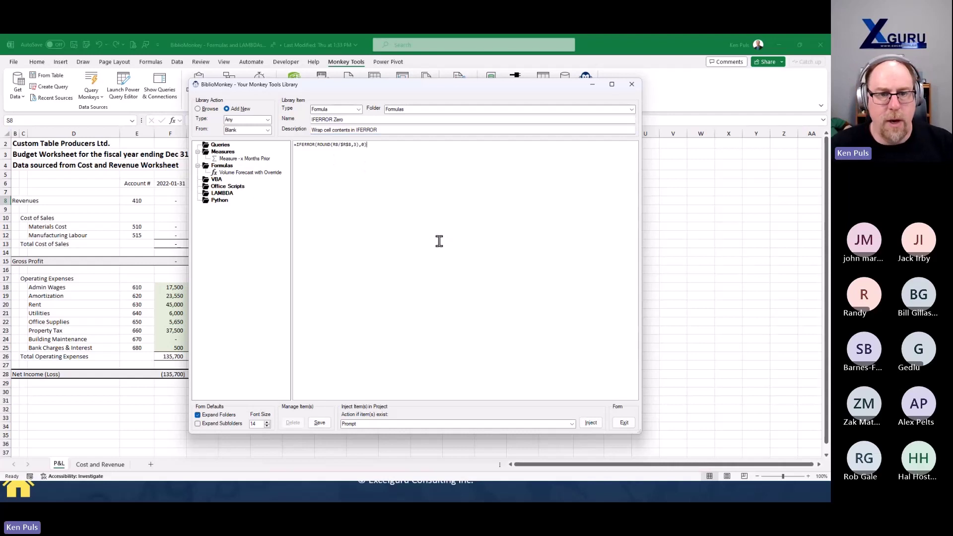
click(267, 422)
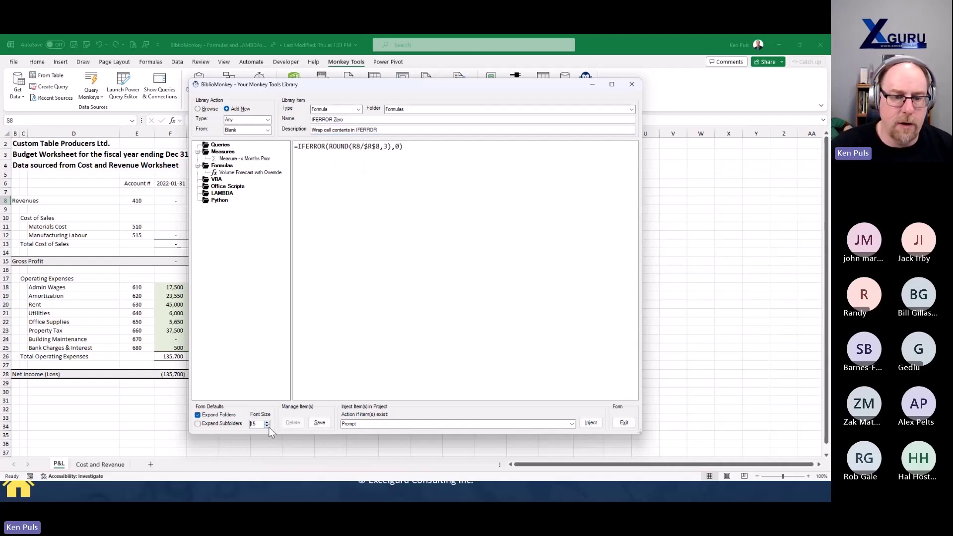
click(267, 426)
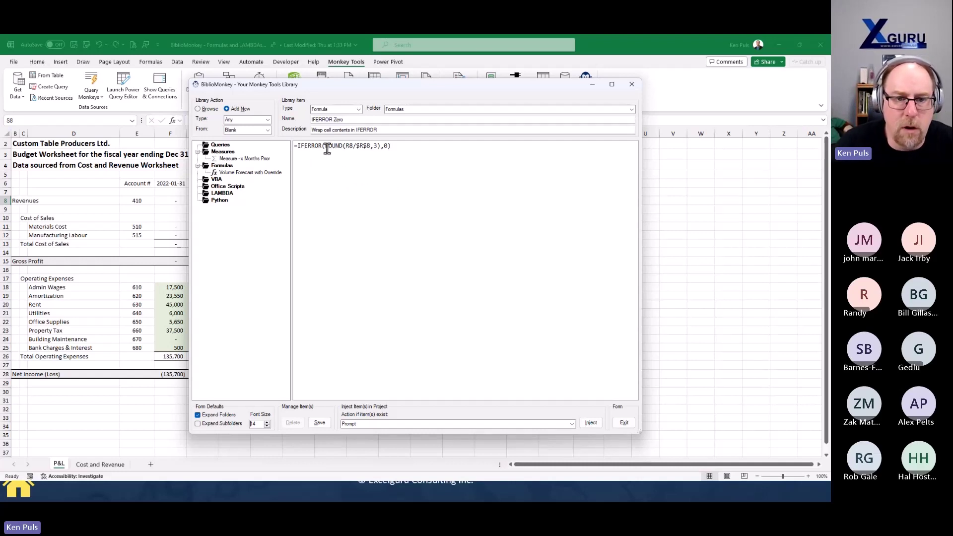
Step: Replace ROUND(R8/$R$8,3) in the item's formula with a Cell Contents prompt
drag(325, 146, 383, 146)
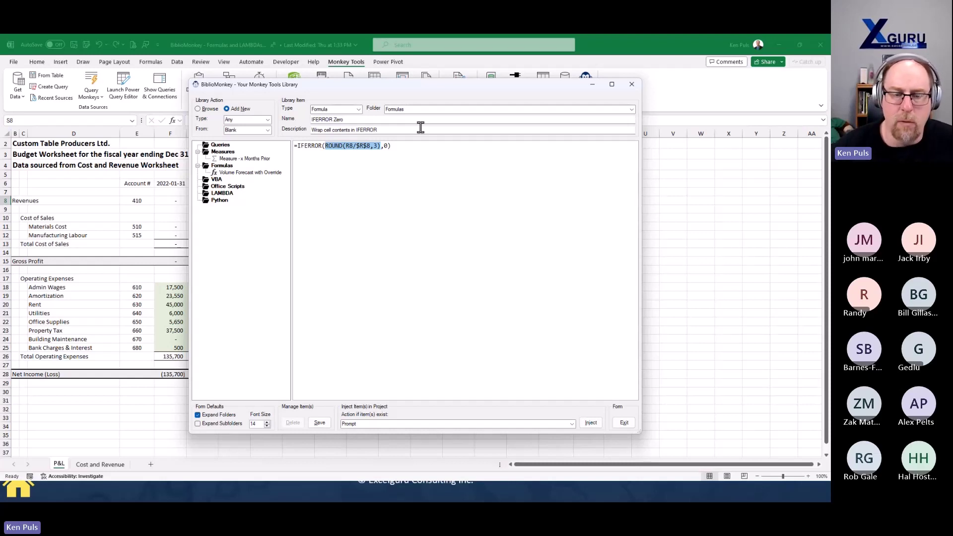
right_click(352, 146)
mouse_move(382, 154)
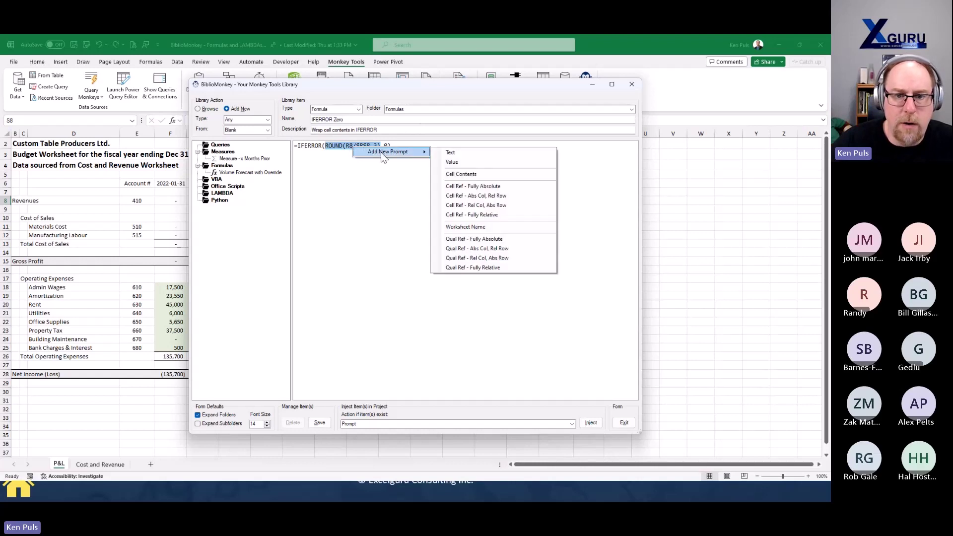
click(463, 174)
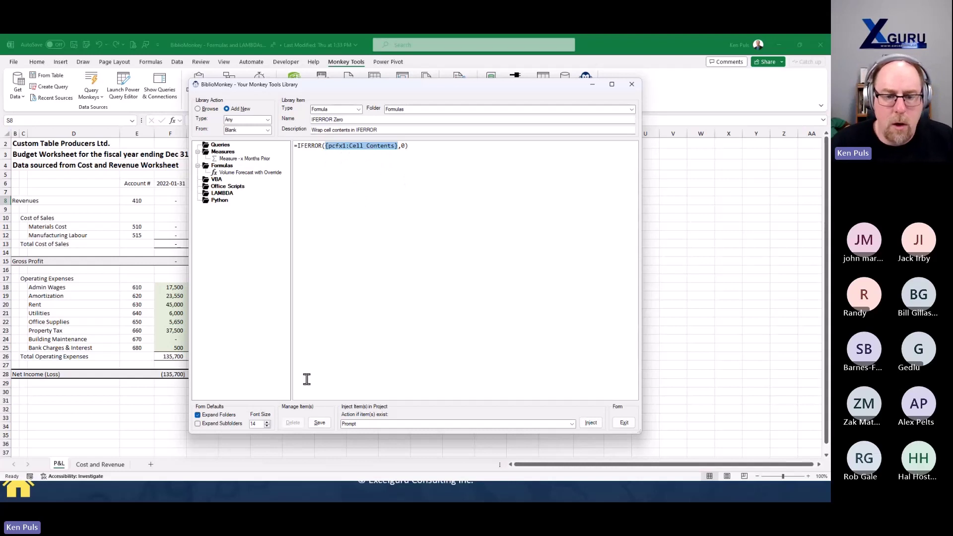
Step: Save the IFERROR Zero item to the library, check its entry under Formulas, and exit BiblioMonkey
click(319, 423)
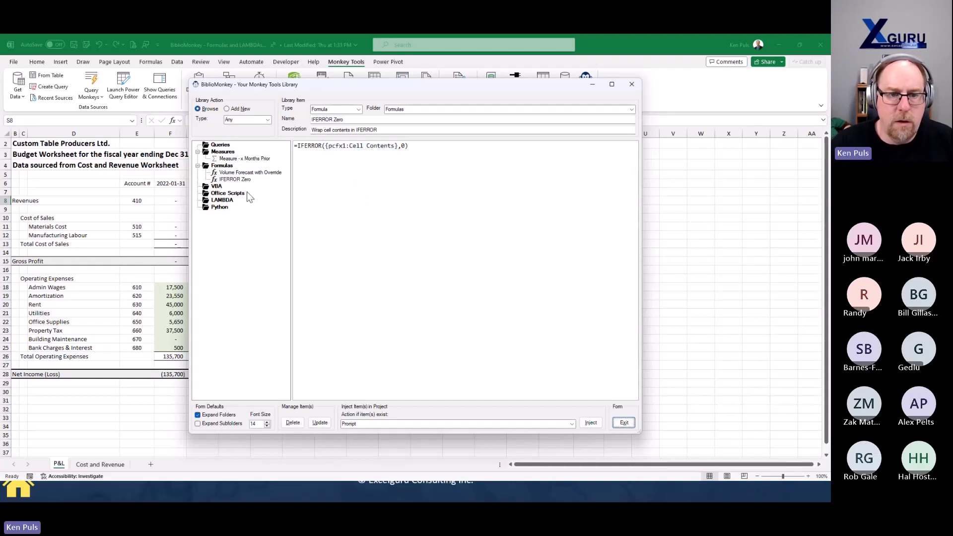
click(235, 180)
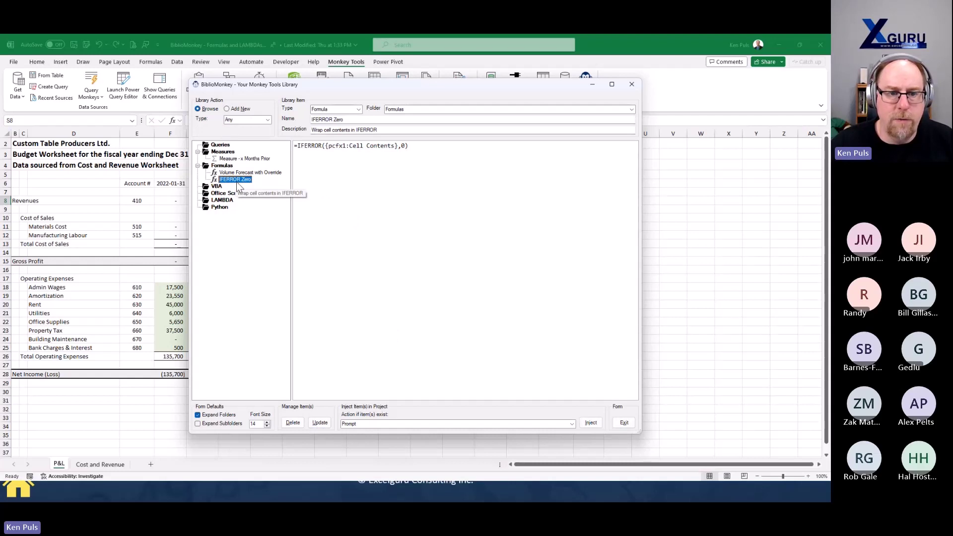
click(624, 422)
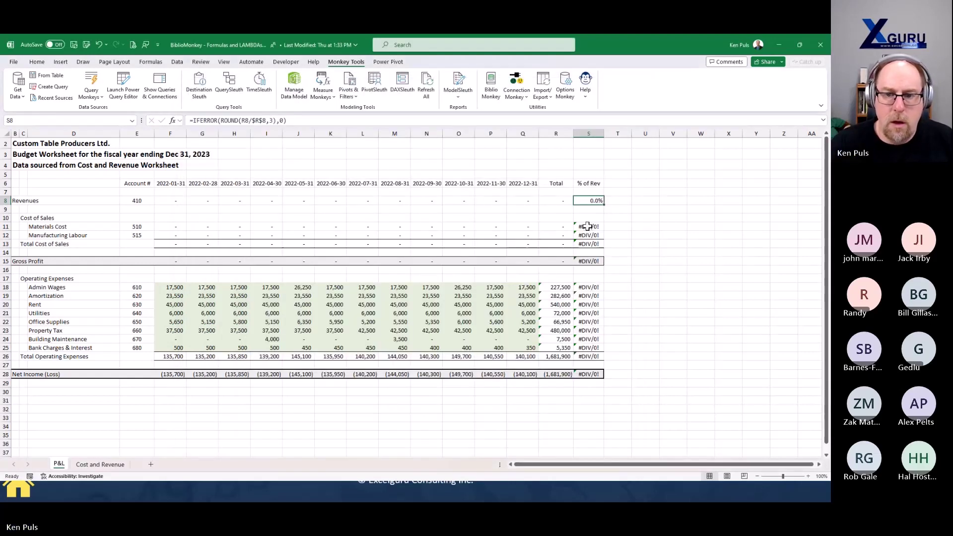
Step: Apply the IFERROR Zero library formula to the % of Rev cells S11:S13, S15, S18:S26 and S28 together
drag(588, 227, 588, 244)
ctrl+click(593, 261)
drag(593, 287, 596, 359)
ctrl+click(595, 373)
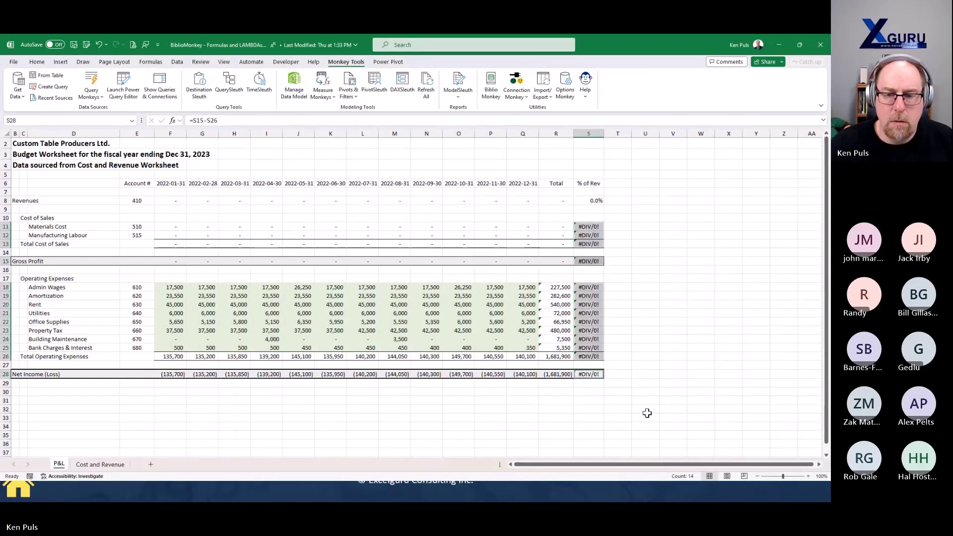
right_click(583, 228)
mouse_move(610, 221)
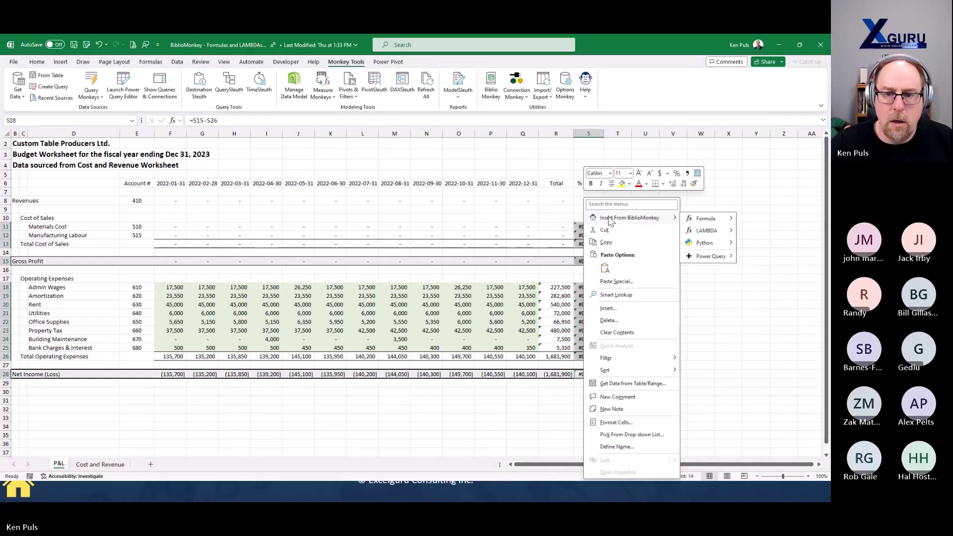
mouse_move(708, 219)
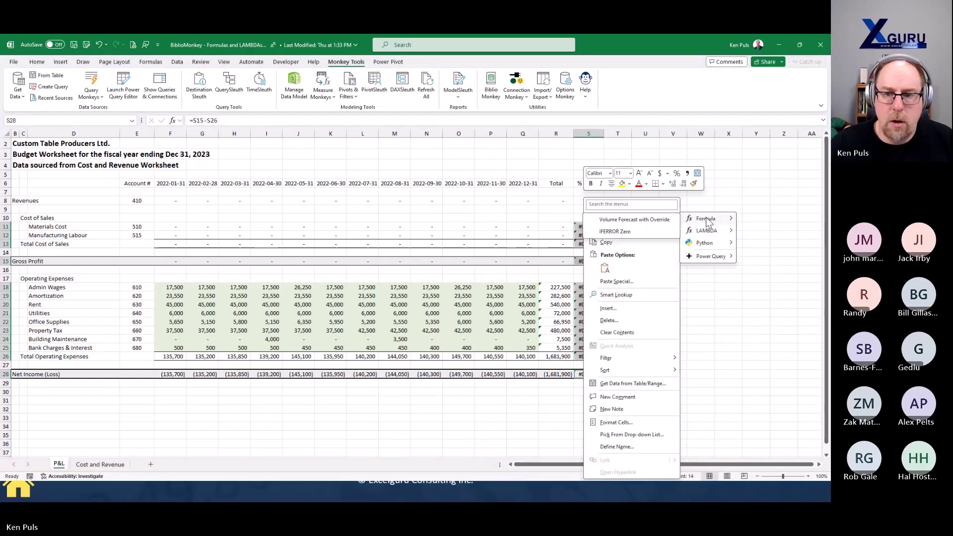
click(618, 231)
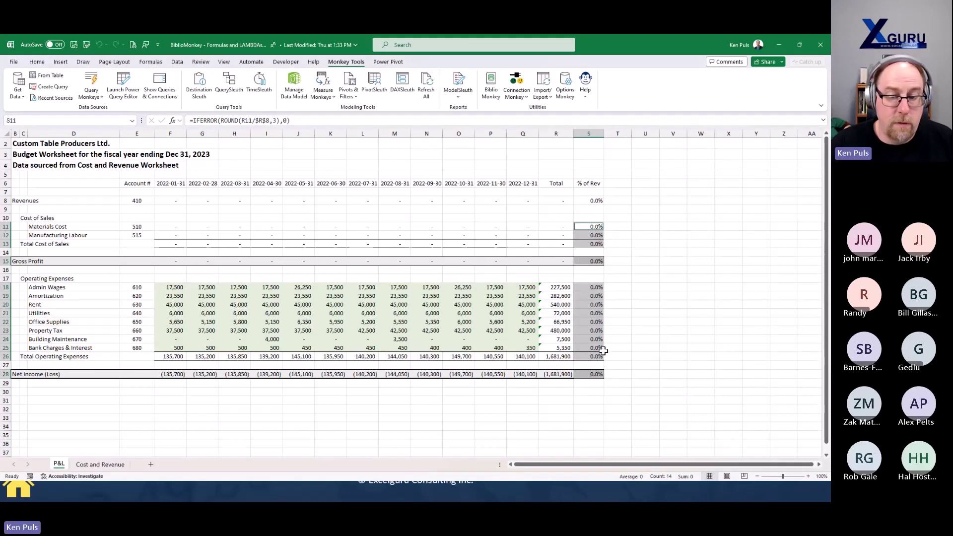
Step: Examine the wrapped % of Rev formulas in column S, from Materials Cost down to Net Income
click(590, 228)
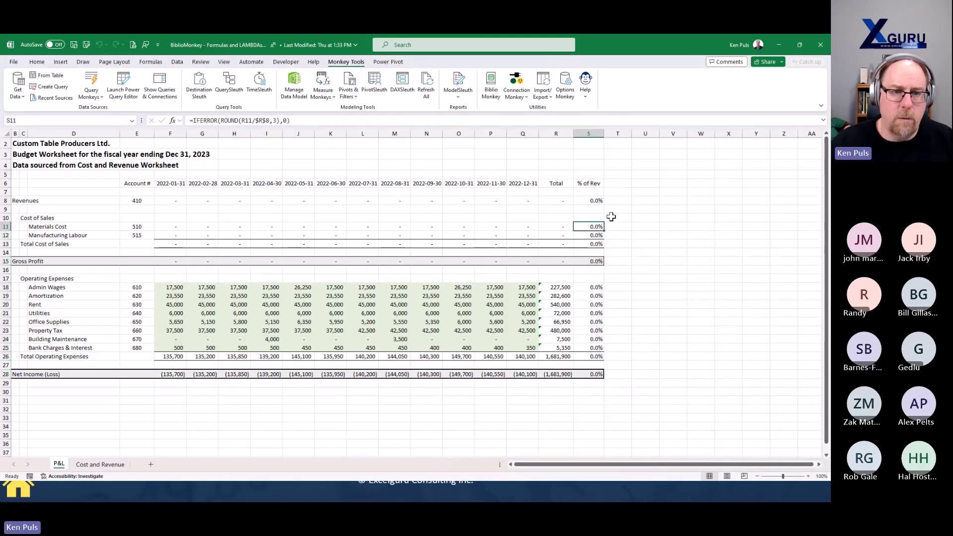
key(Down)
key(Down)
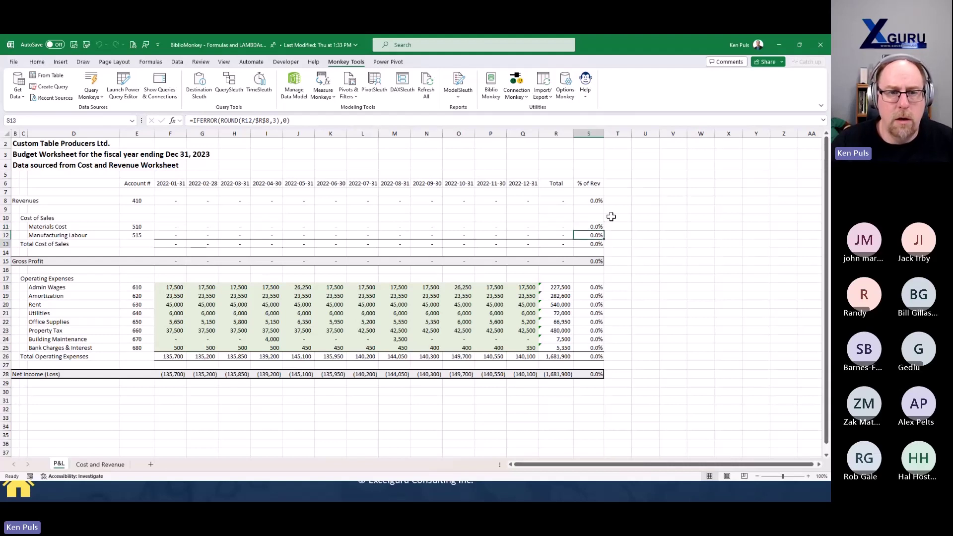
key(Down)
key(Down)
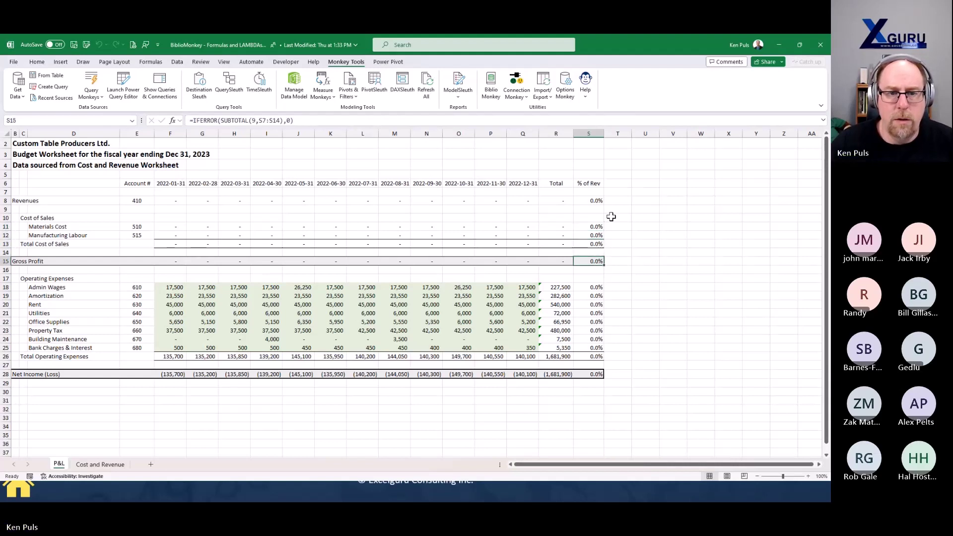
key(Down)
key(Down)
key(Down)
key(Down)
key(Down)
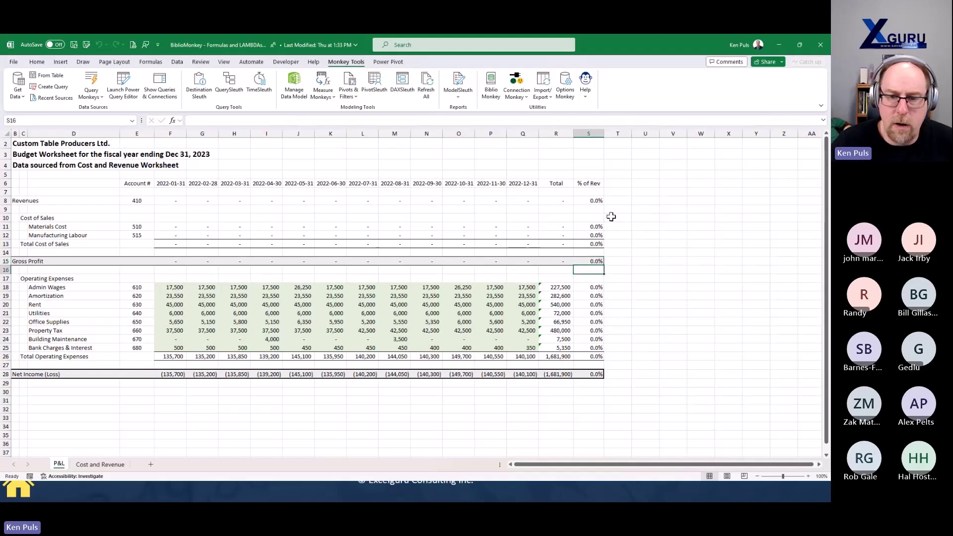
key(Down)
key(Down)
key(Down)
key(Down)
key(Down)
key(Down)
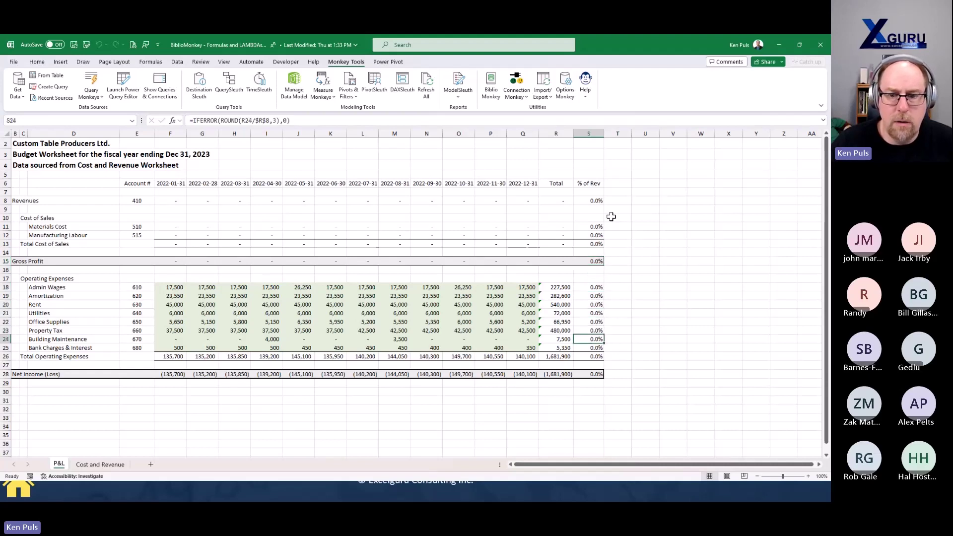
key(Down)
key(Down)
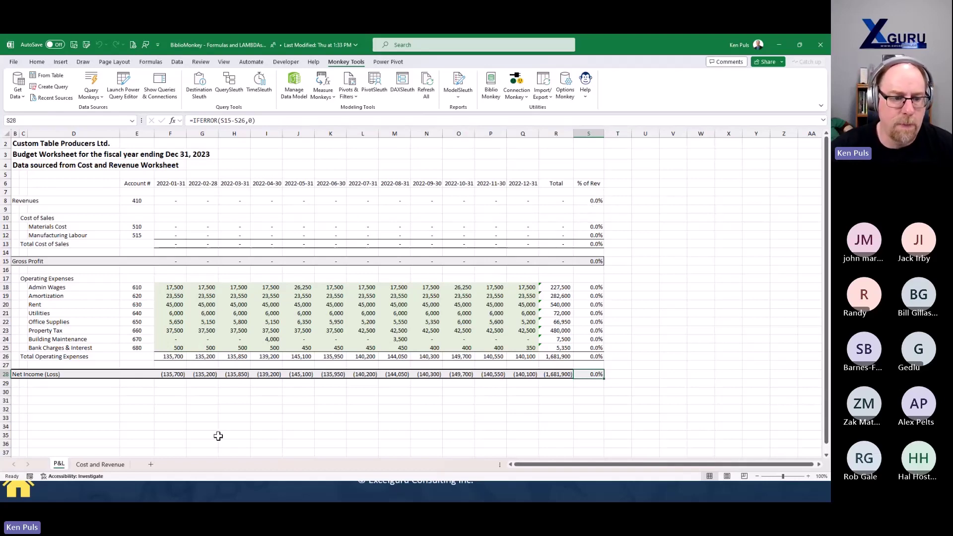
Step: Open the Cost and Revenue sheet and examine the January units sold, volume increase override and empty 2023 forecast cells
click(118, 466)
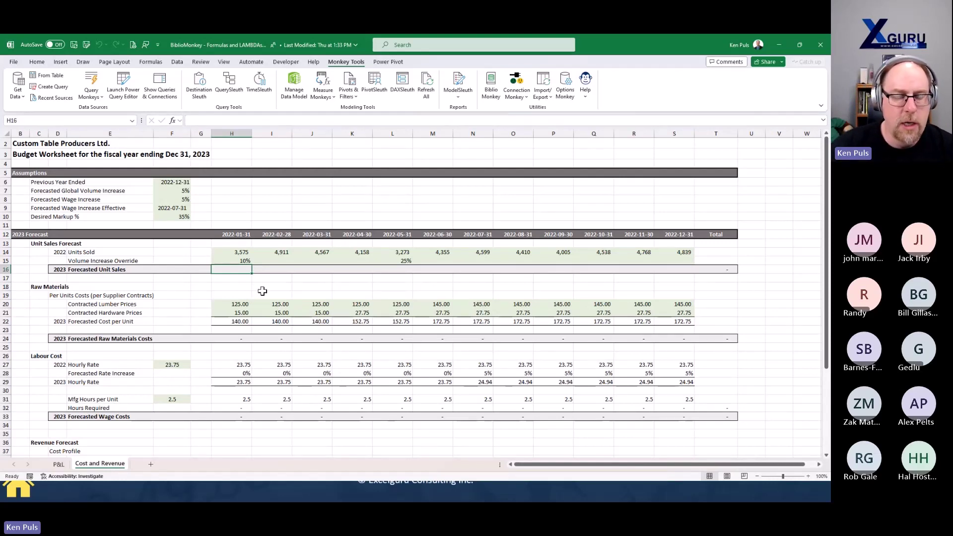
click(235, 252)
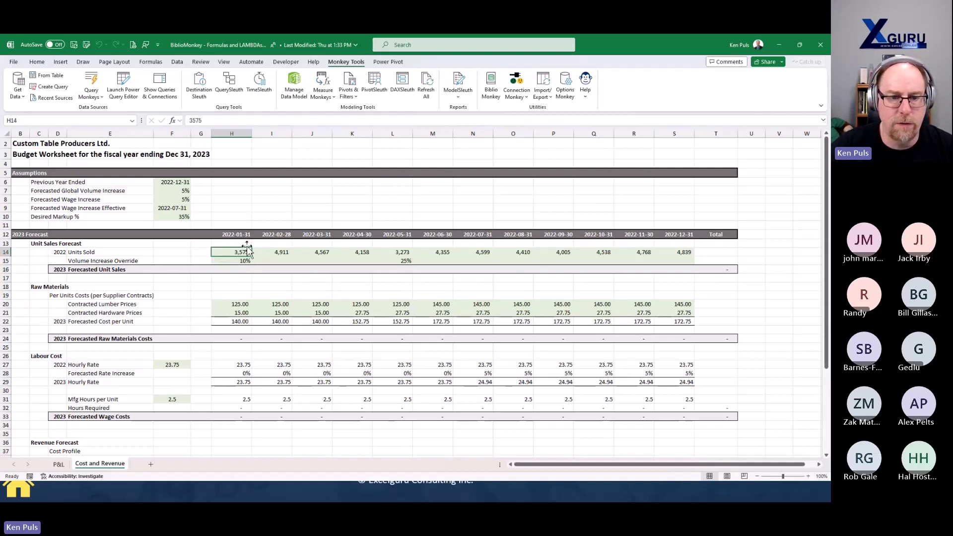
click(237, 269)
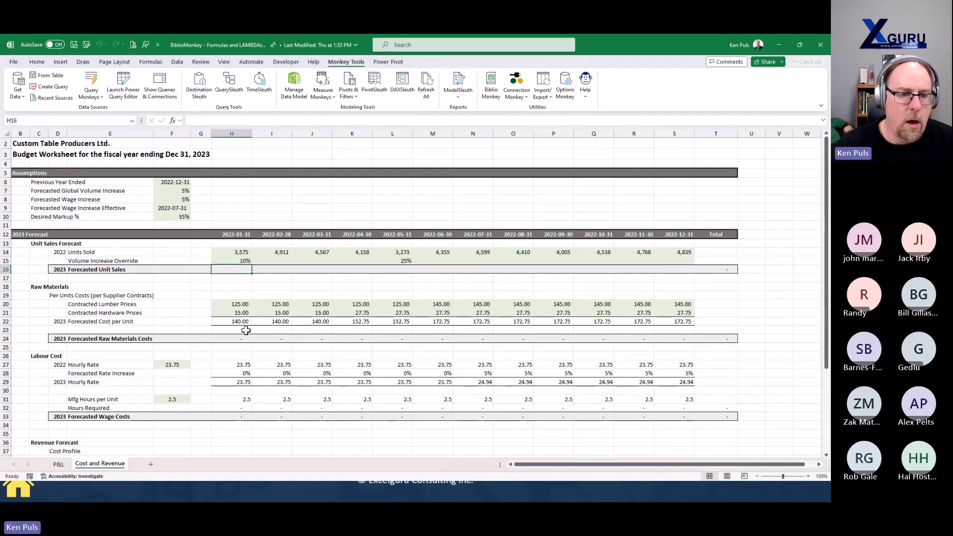
click(246, 261)
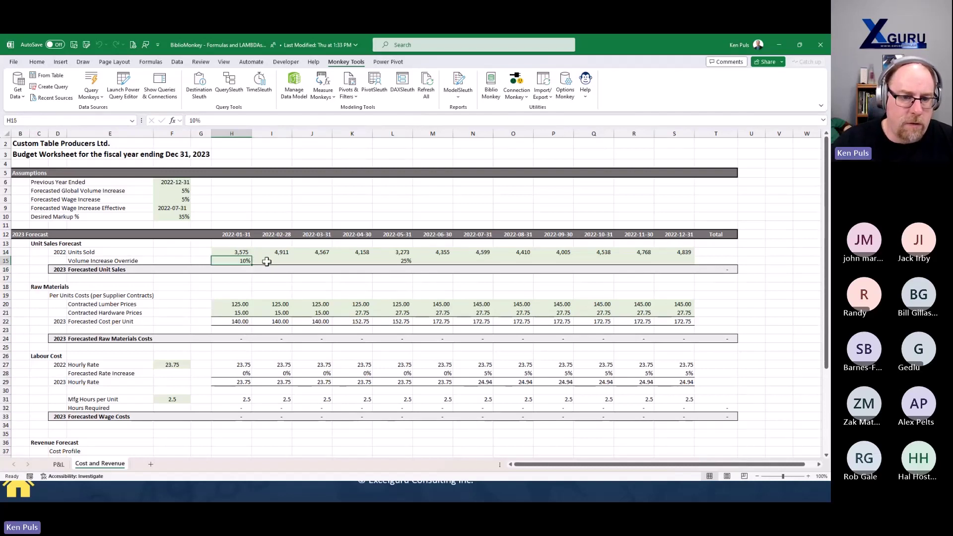
click(267, 261)
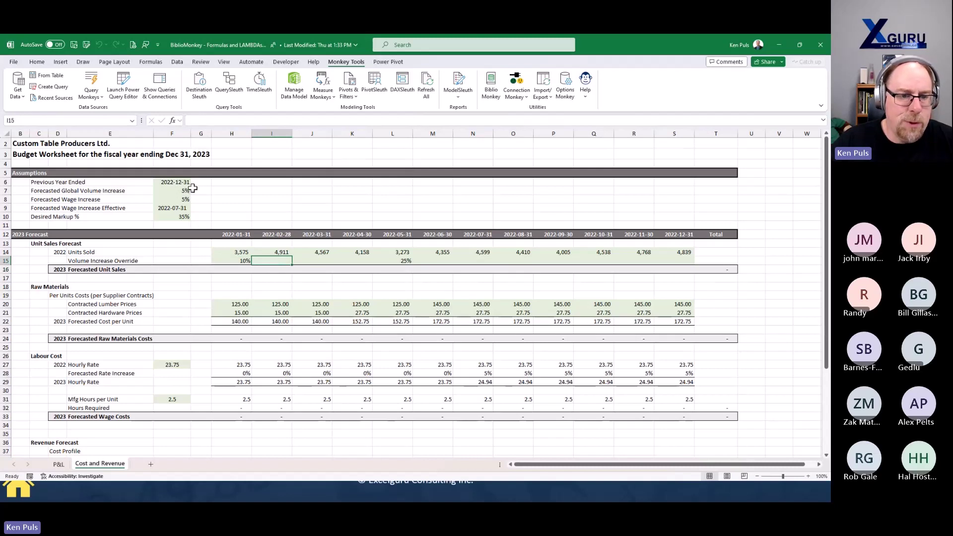
click(244, 270)
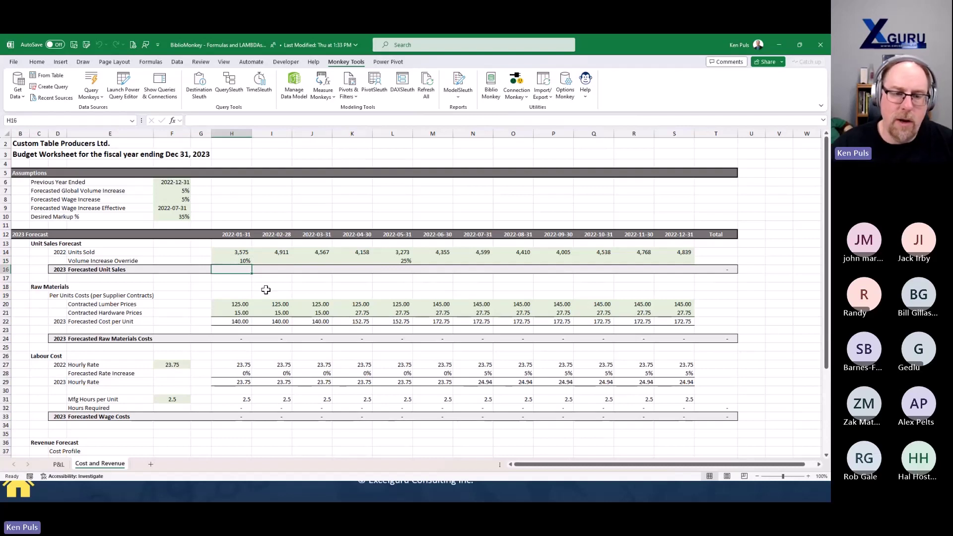
Step: Inject the Volume Forecast with Override library formula into H16:S16, mapping global % increase to $F$7, monthly override to H15 and monthly volume to H14
drag(240, 268, 660, 274)
right_click(236, 269)
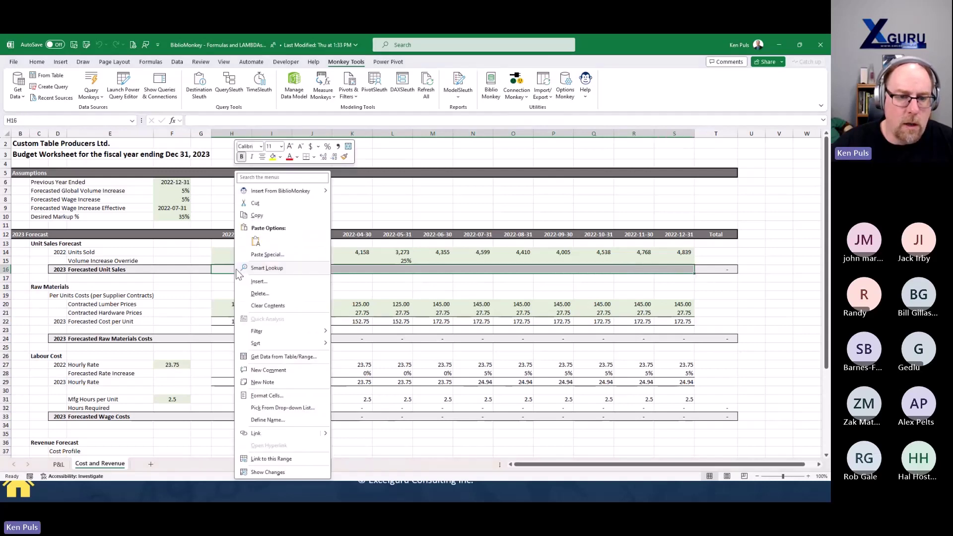
mouse_move(301, 196)
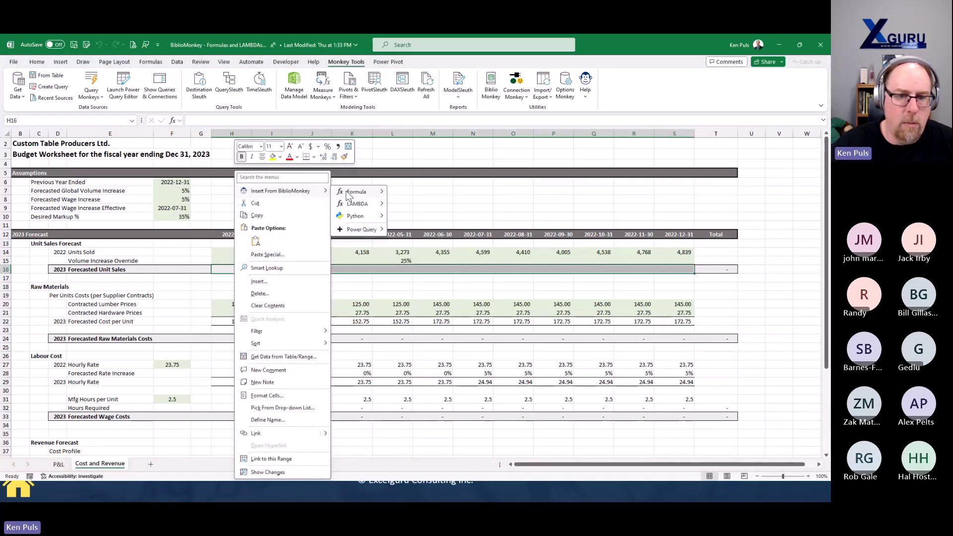
mouse_move(354, 194)
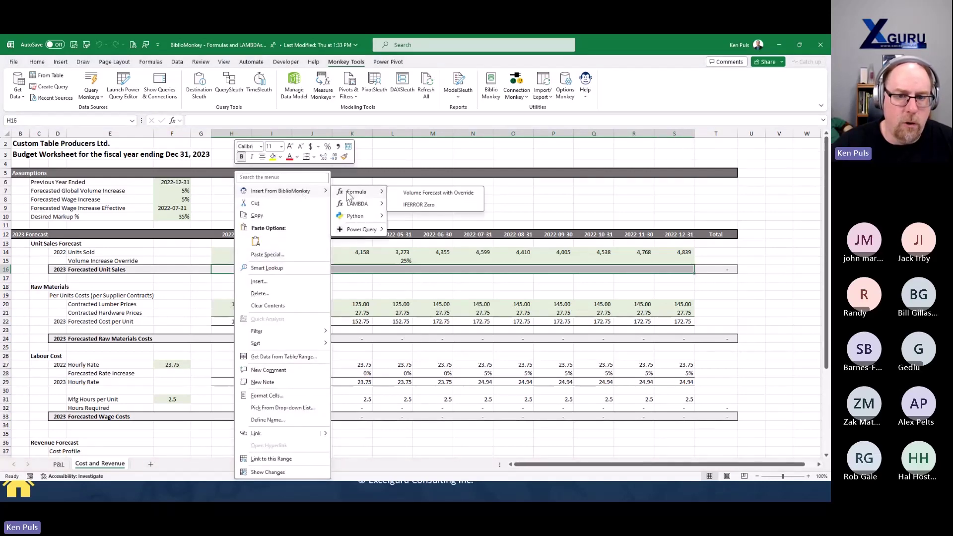
click(438, 193)
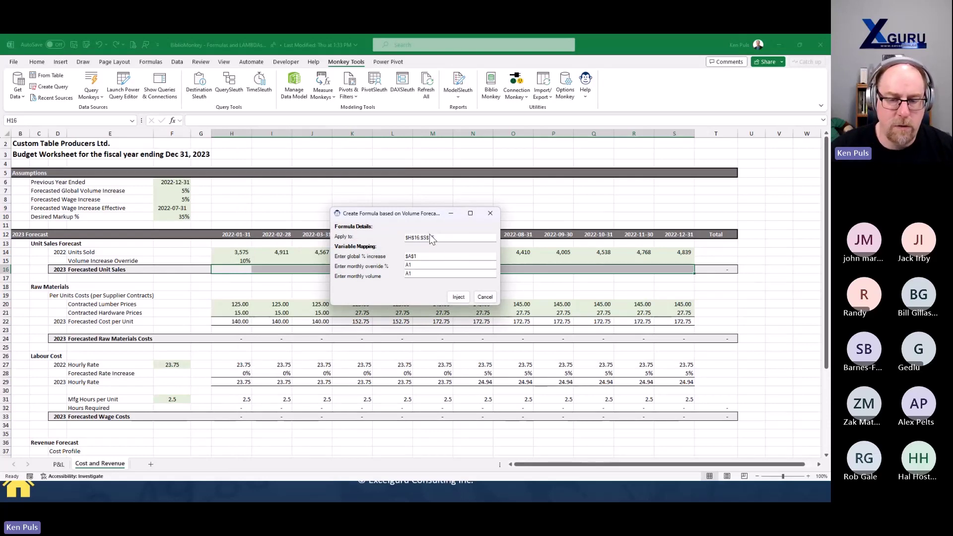
click(423, 259)
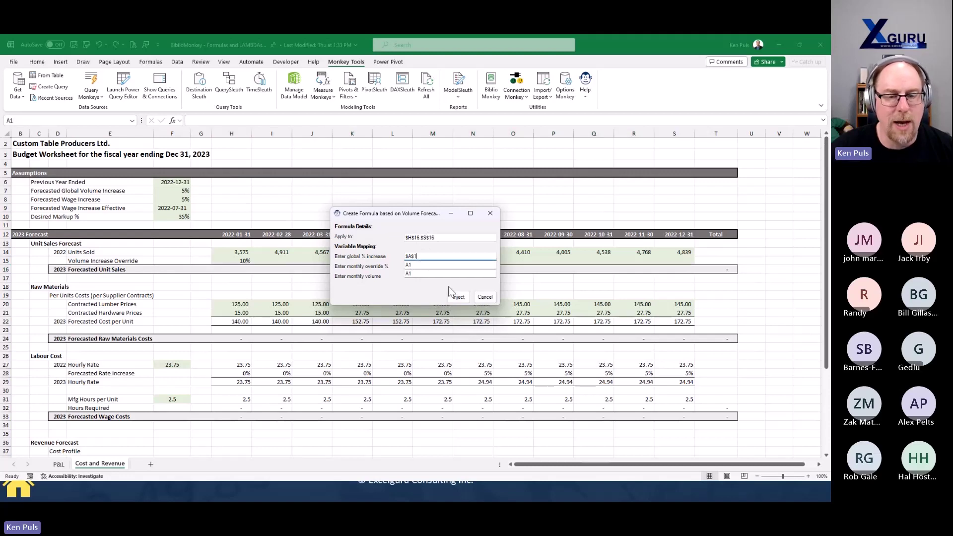
click(178, 191)
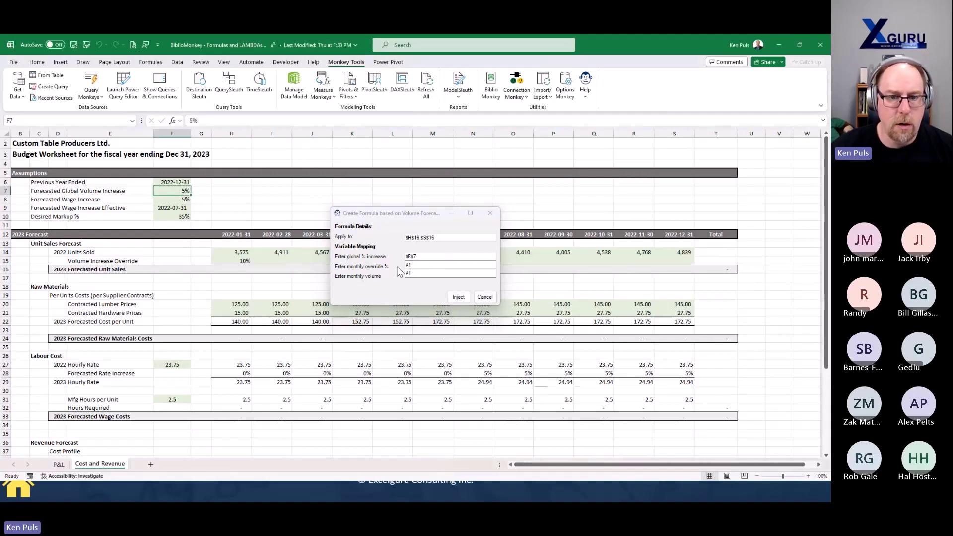
click(413, 265)
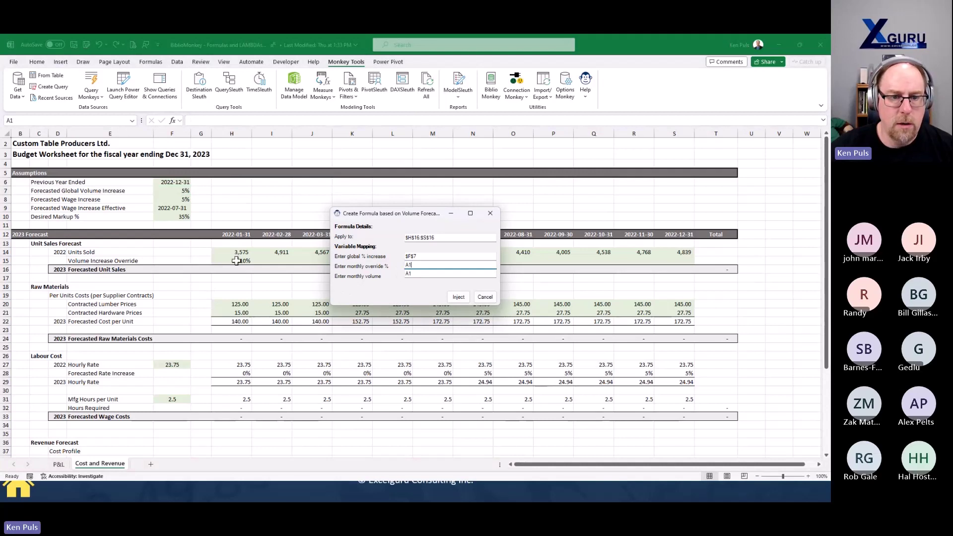
click(238, 261)
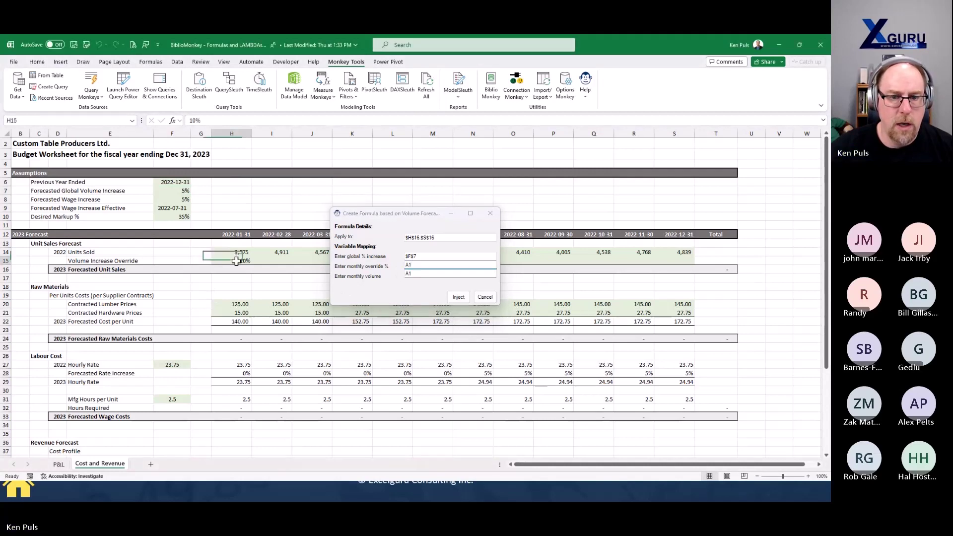
click(416, 274)
click(241, 253)
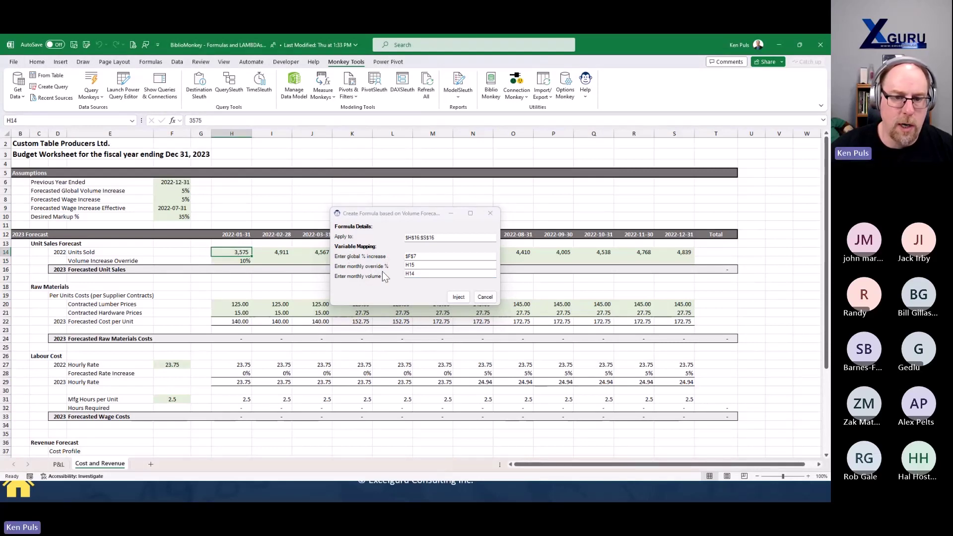
click(458, 297)
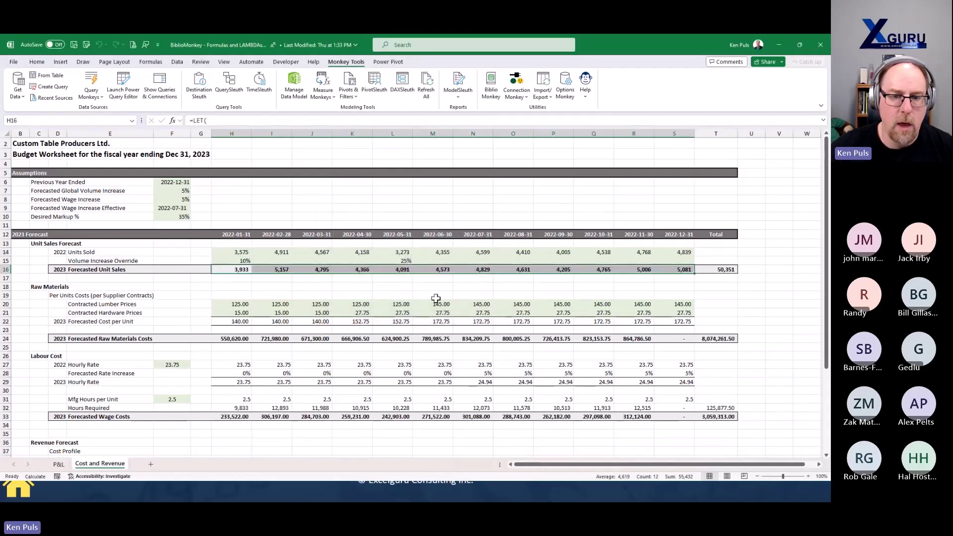
Step: Examine the full LET formula in H16, including its volGlobal and volOverride variables, and restore the compact formula view
click(241, 269)
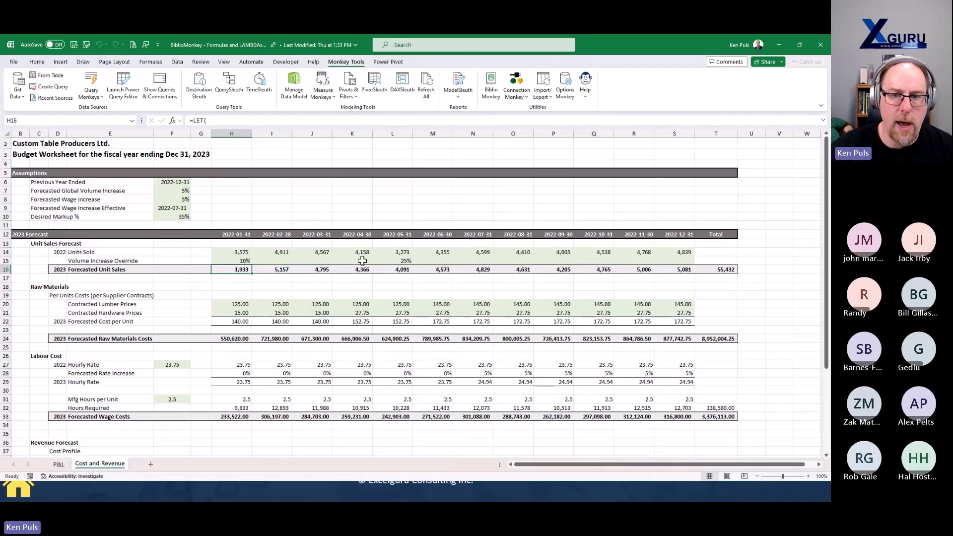
click(822, 121)
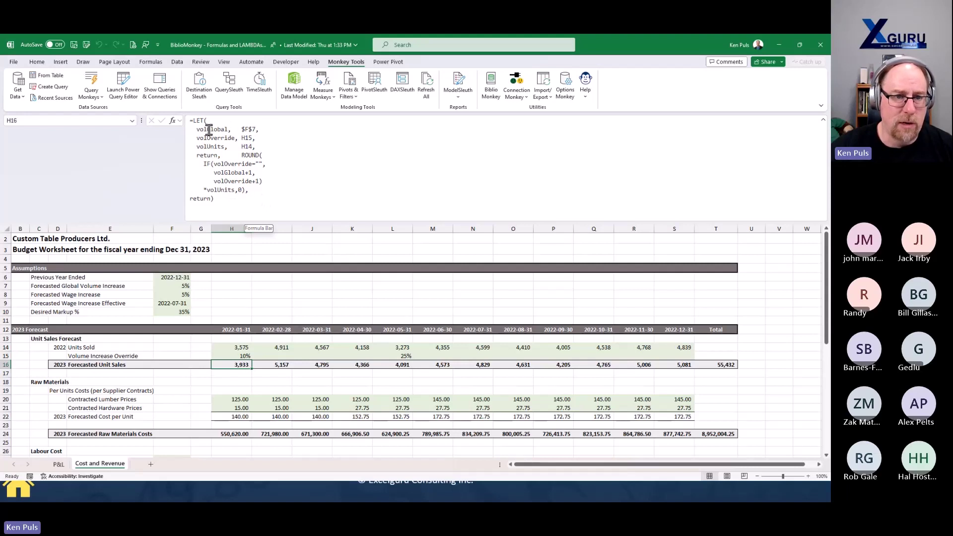
drag(197, 130, 259, 129)
drag(197, 138, 234, 138)
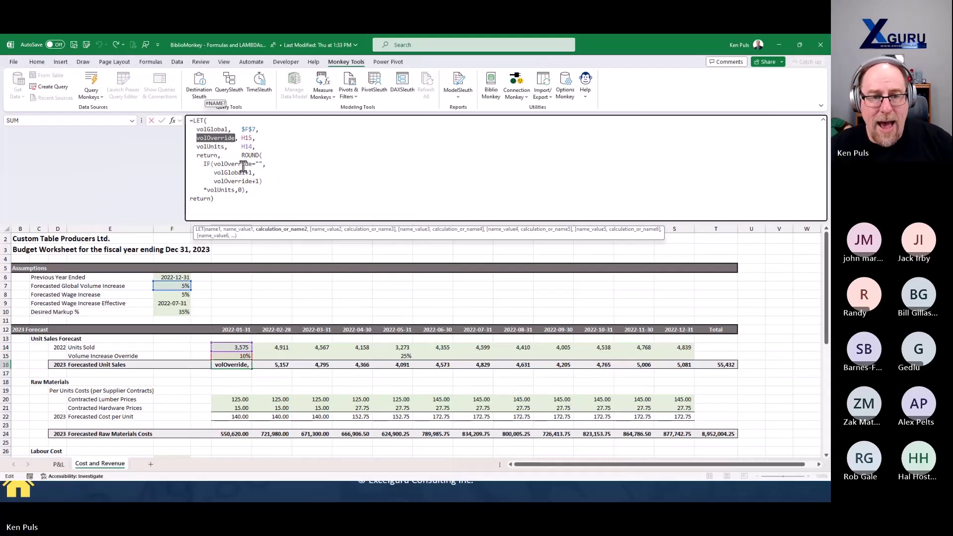
key(ctrl+Return)
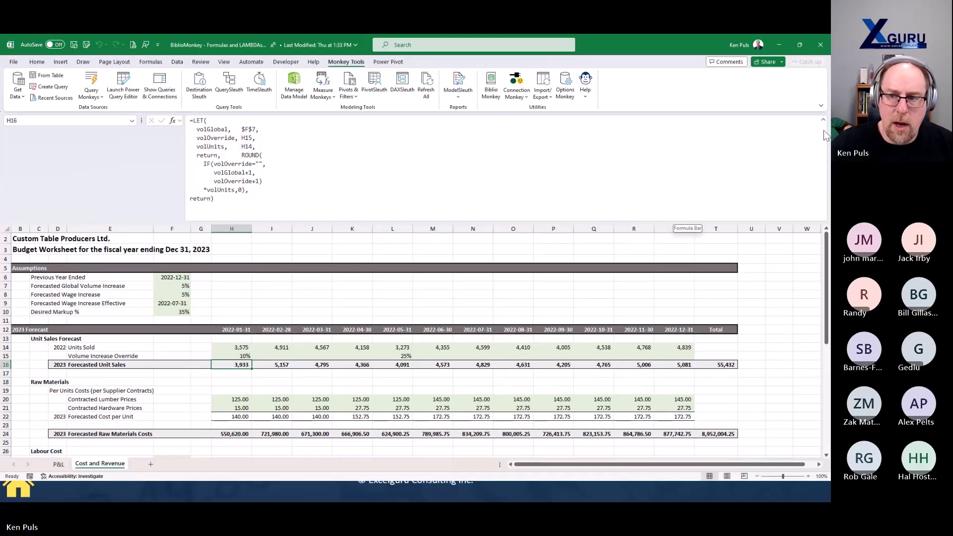
key(ctrl+shift+u)
Step: Open the Volume Forecast with Override item in BiblioMonkey and review its global % increase prompt and the existing prompts available for reuse
click(491, 85)
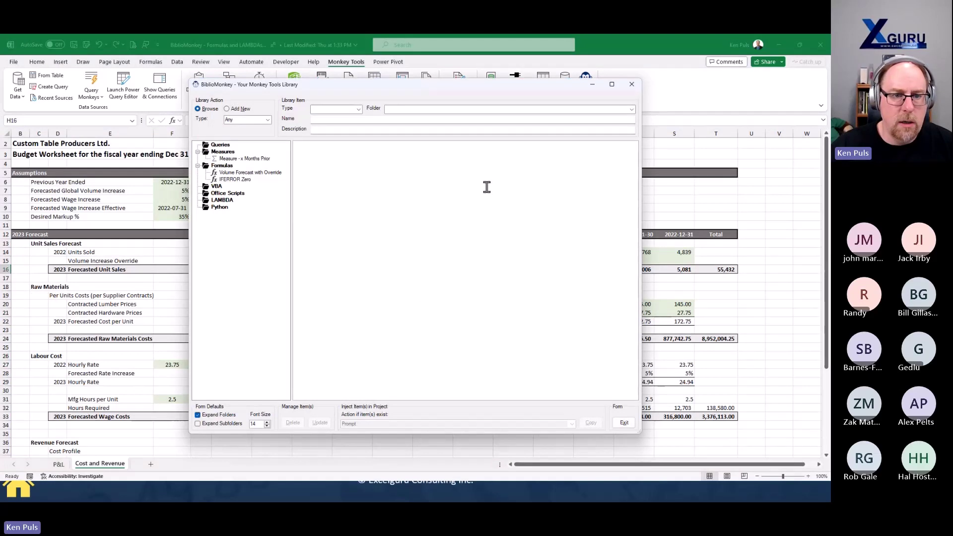
click(251, 172)
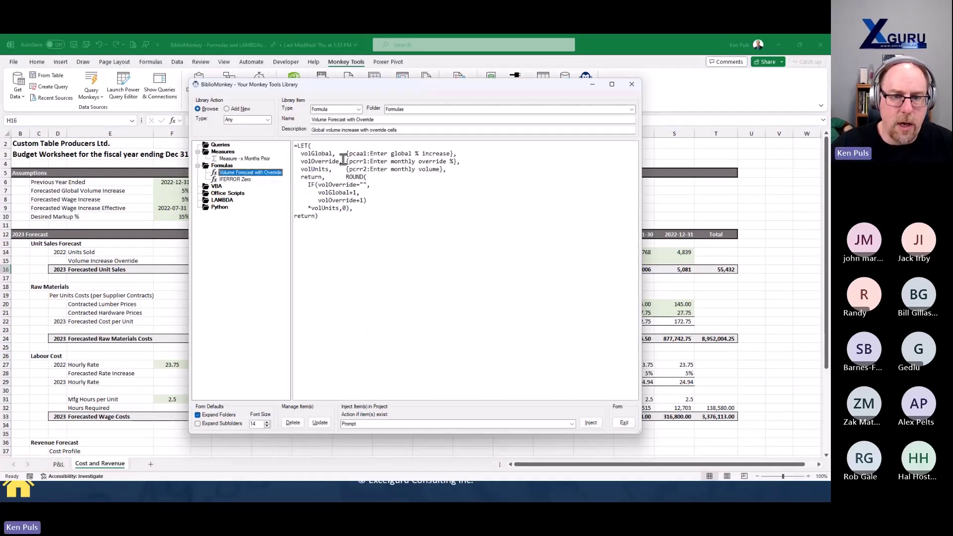
drag(346, 153, 456, 155)
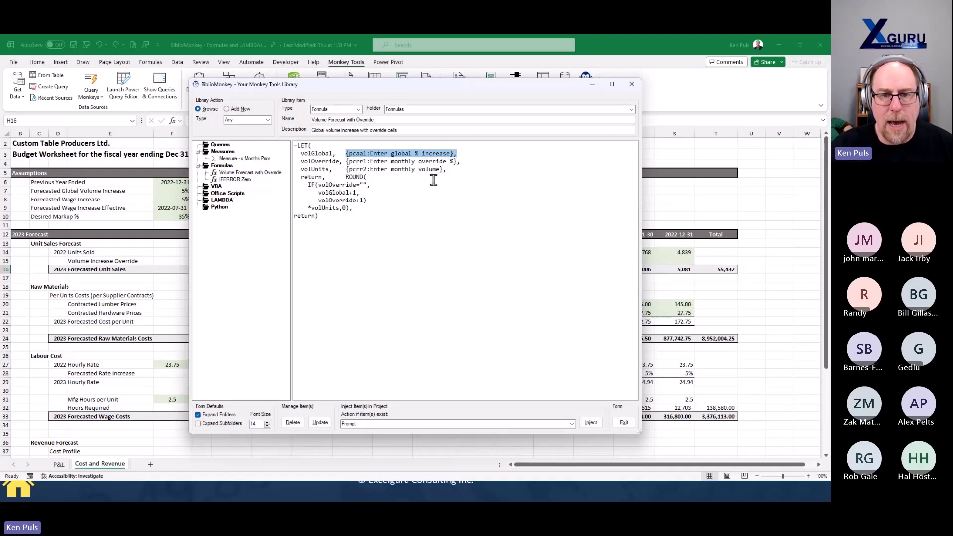
right_click(427, 154)
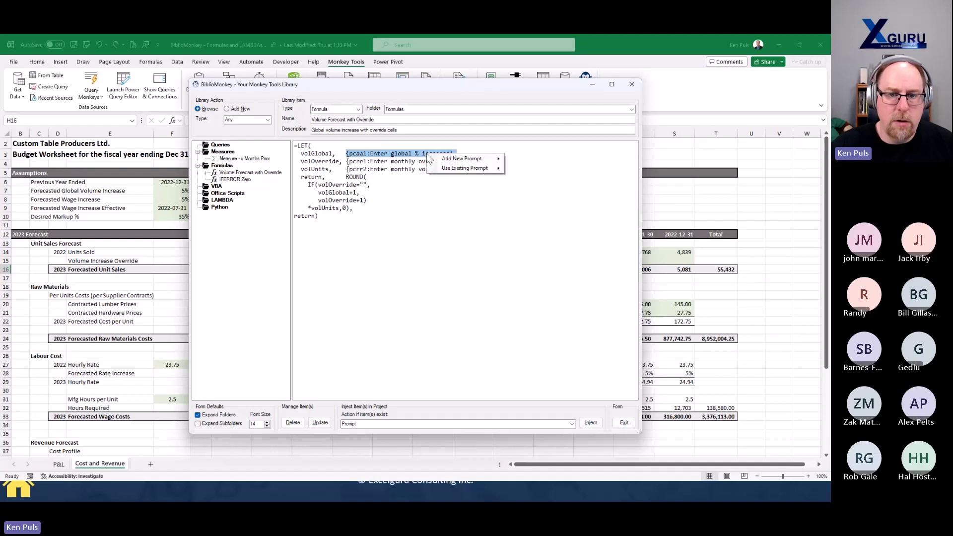
mouse_move(449, 163)
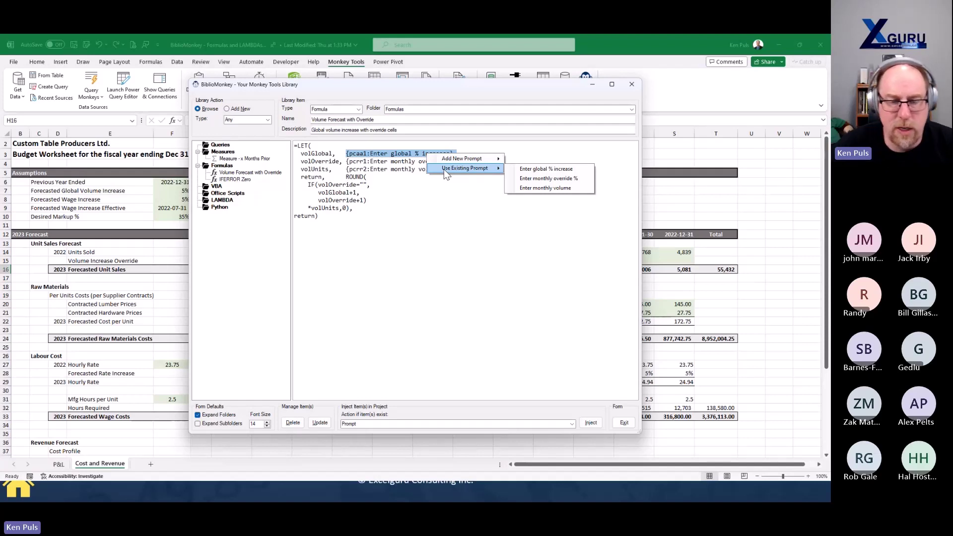
click(439, 84)
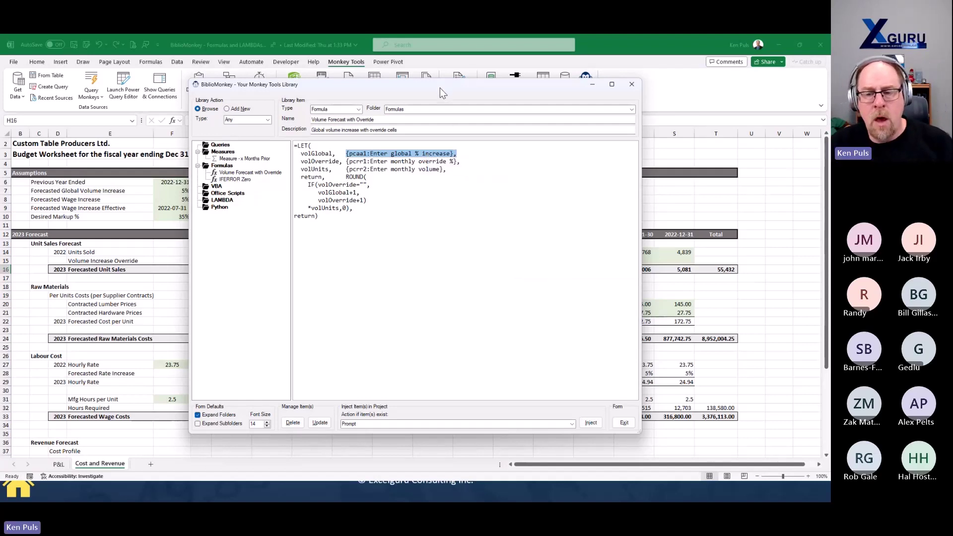
Step: Move the BiblioMonkey window off the worksheet data and check the workbook's defined names in the Name Manager
drag(440, 88, 467, 93)
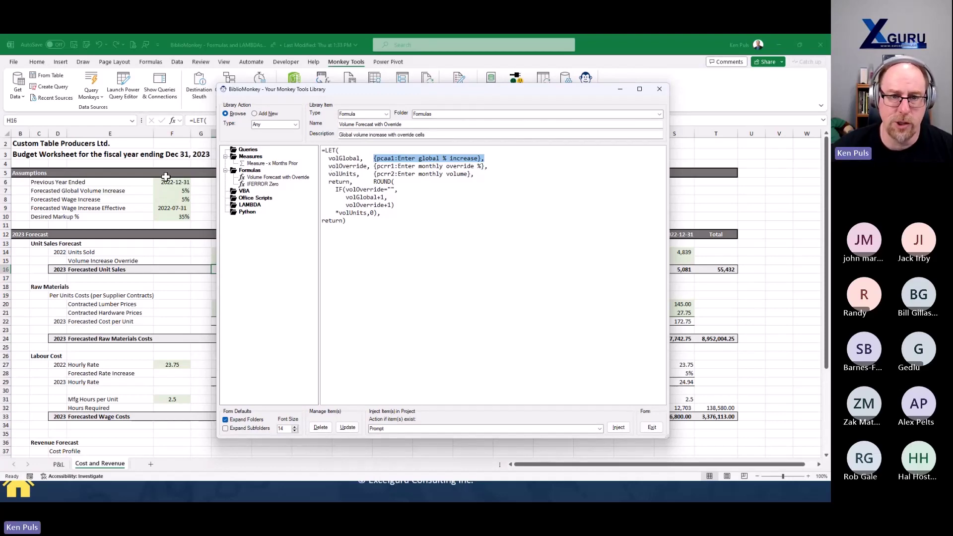
drag(374, 90, 473, 115)
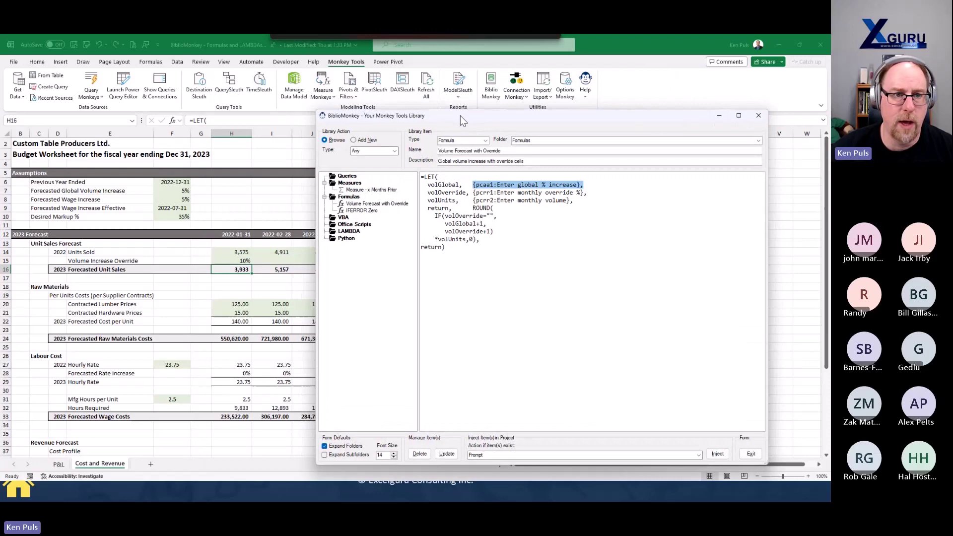
click(150, 62)
click(337, 85)
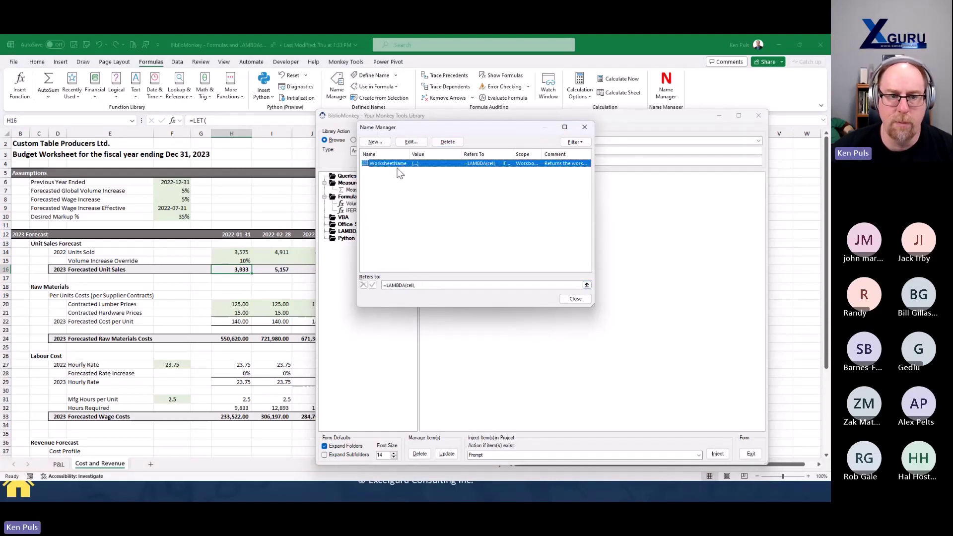
click(583, 127)
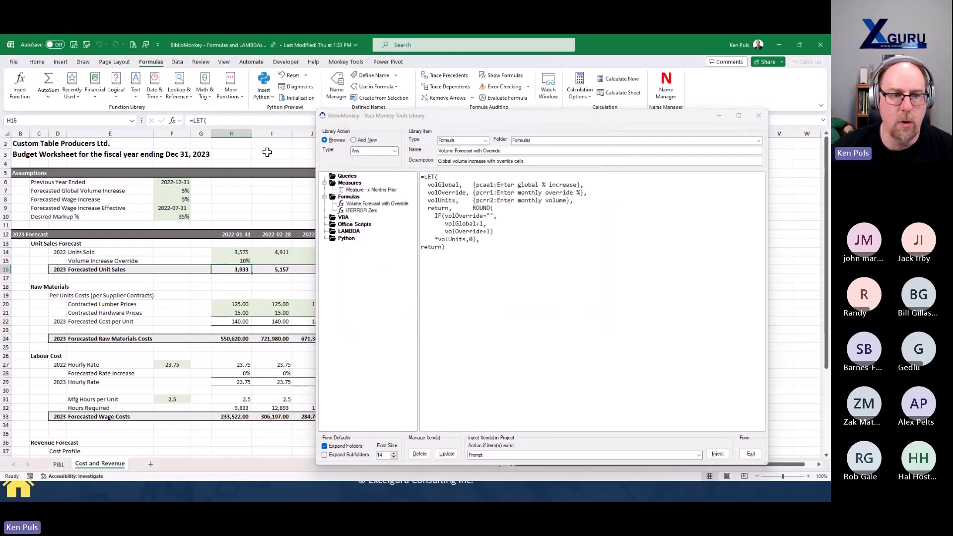
Step: Examine the formula behind the budget worksheet title in B3, moving the BiblioMonkey window aside
click(267, 152)
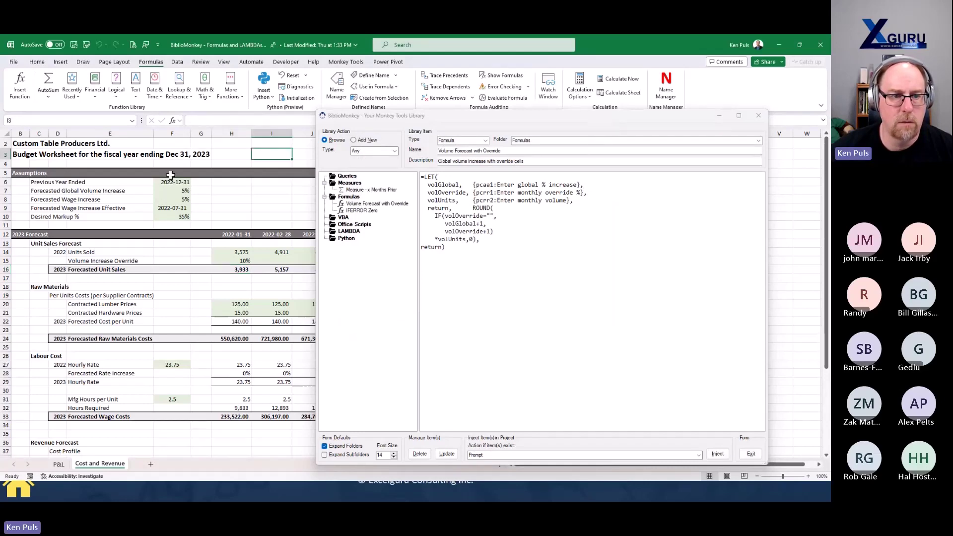
click(29, 154)
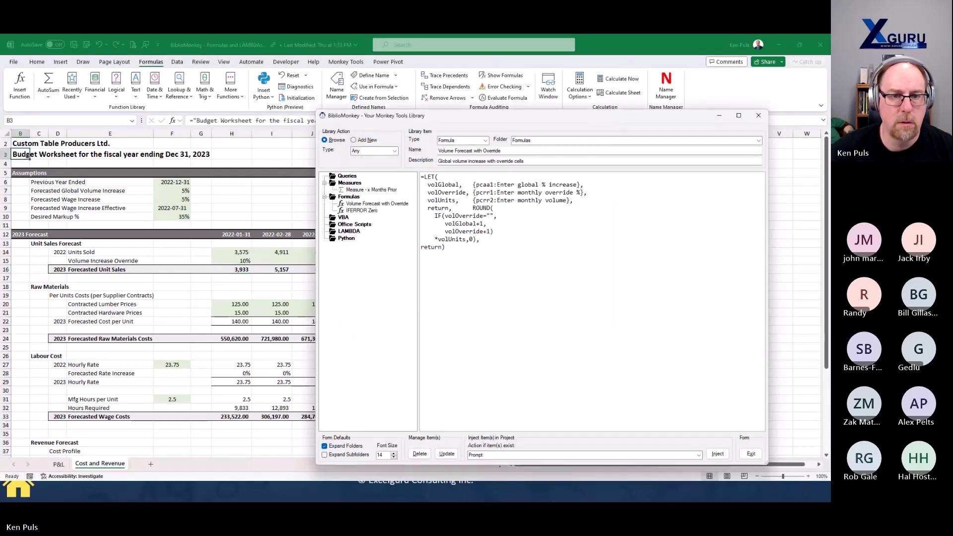
drag(427, 114, 353, 153)
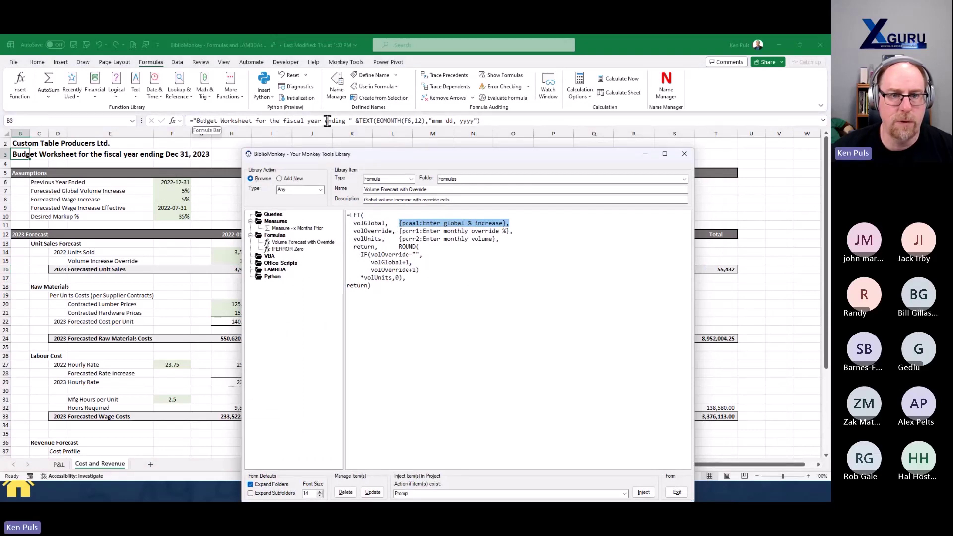
click(125, 173)
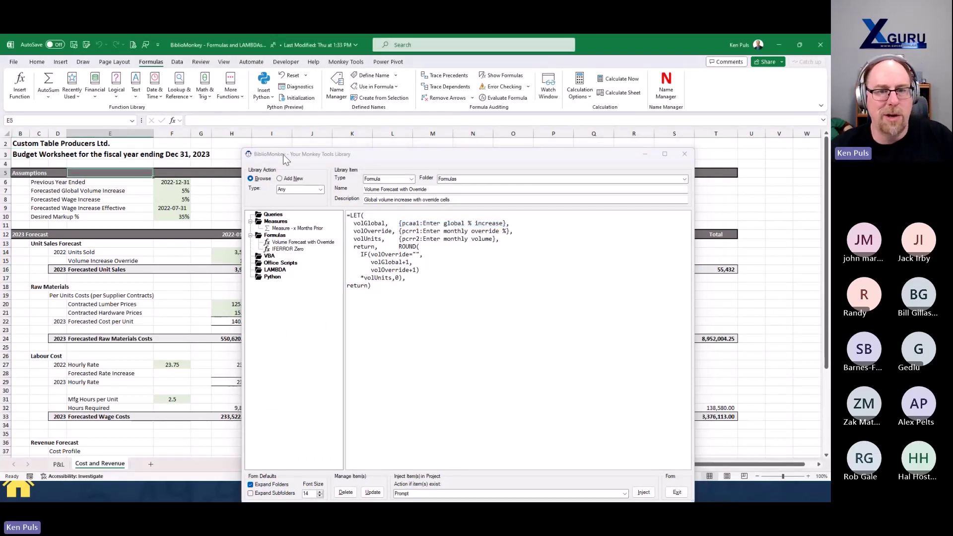
Step: Test the WorksheetName LAMBDA in cell I3 with A1 as its argument, and clear the cell again
drag(286, 159, 261, 196)
click(258, 157)
text(=)
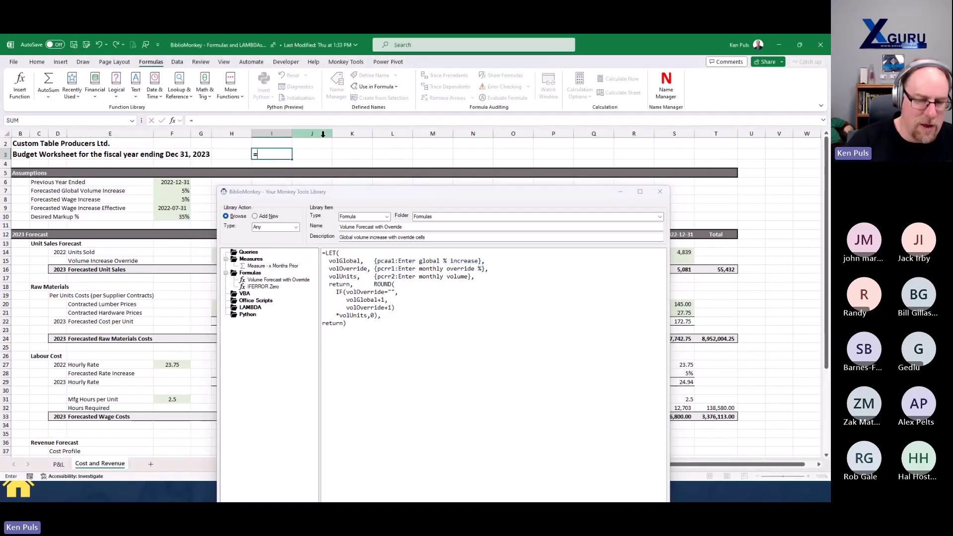
text(WorksheetName()
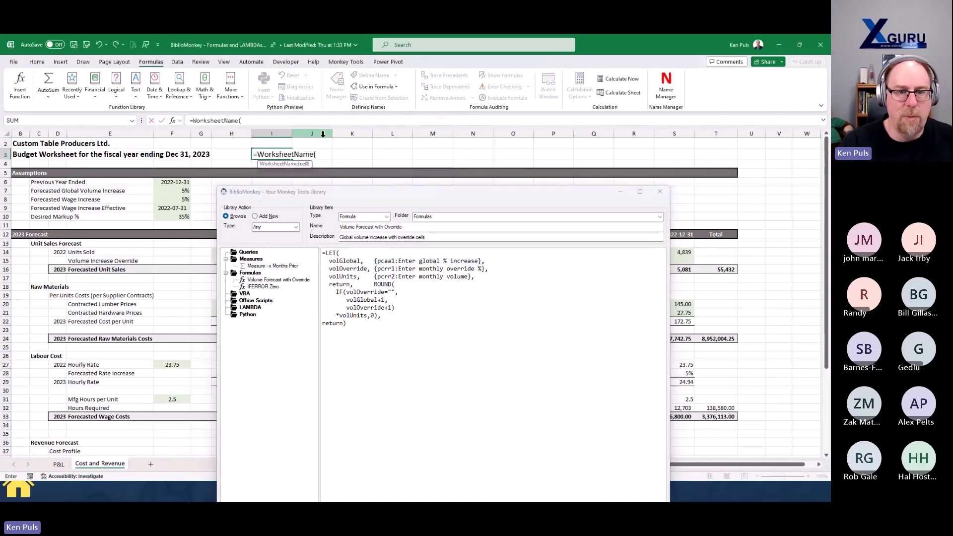
text())
key(Return)
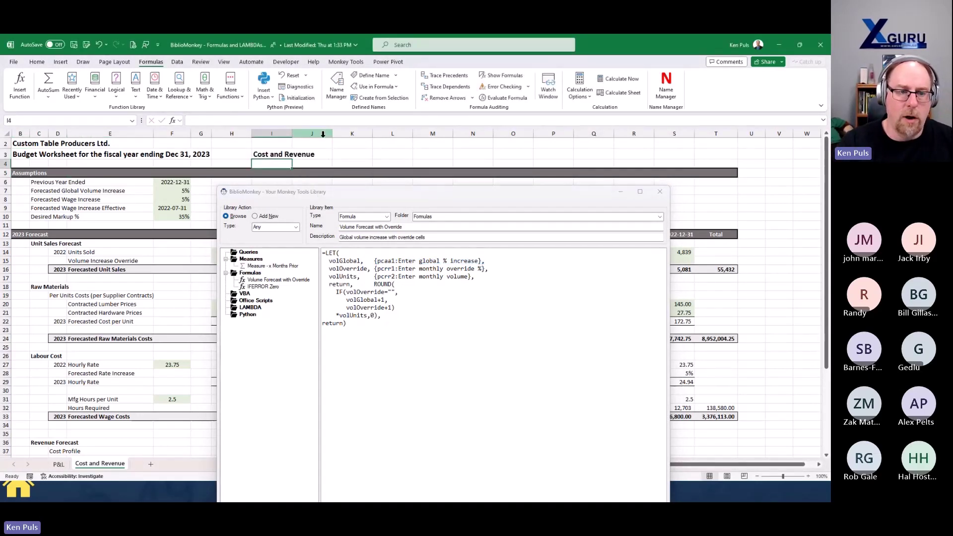
key(Up)
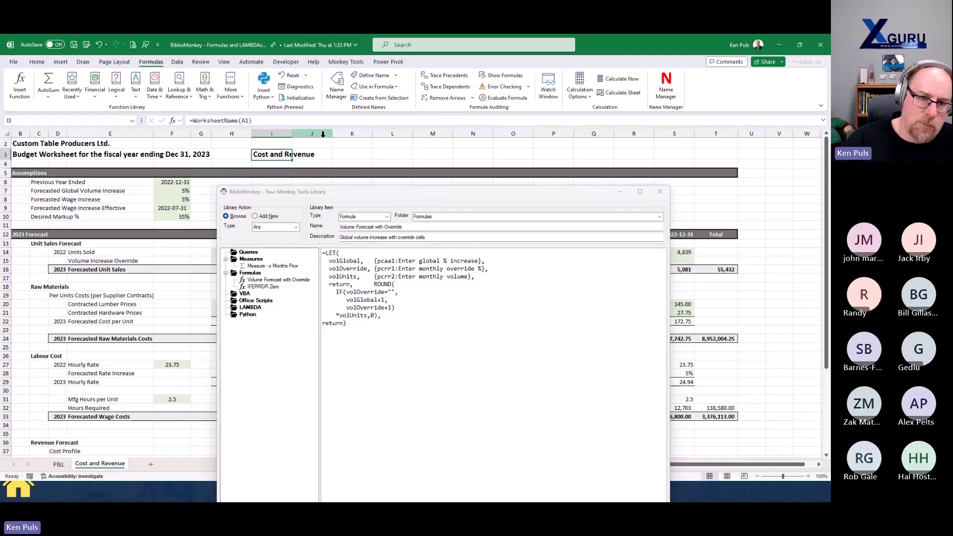
key(Delete)
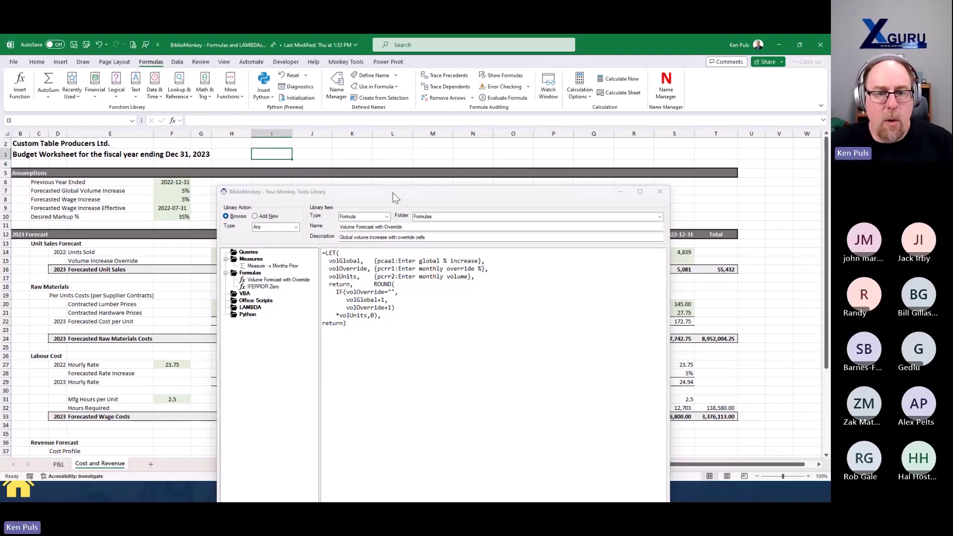
Step: Add the solution's WorksheetName LAMBDA to the BiblioMonkey library as a new item, save it and close the library
drag(393, 192, 470, 114)
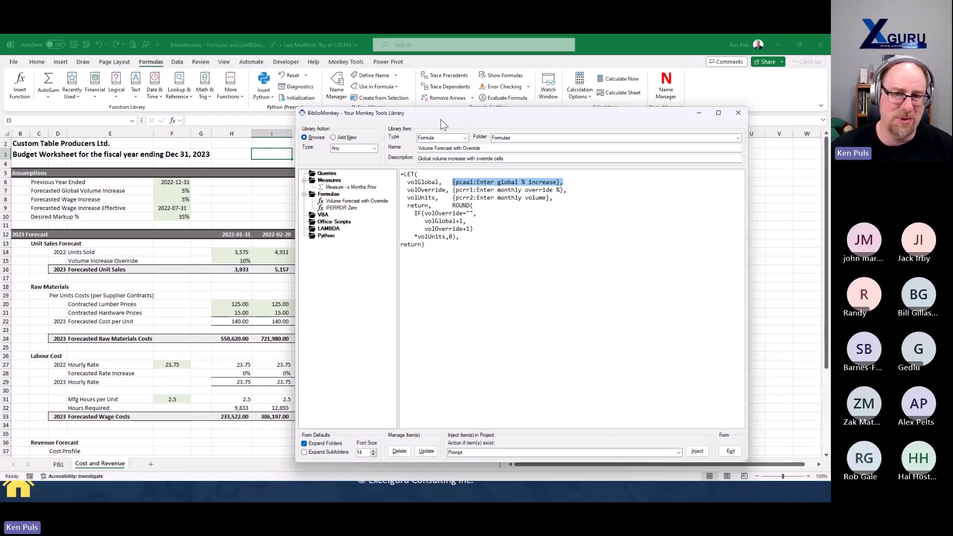
click(333, 137)
click(374, 149)
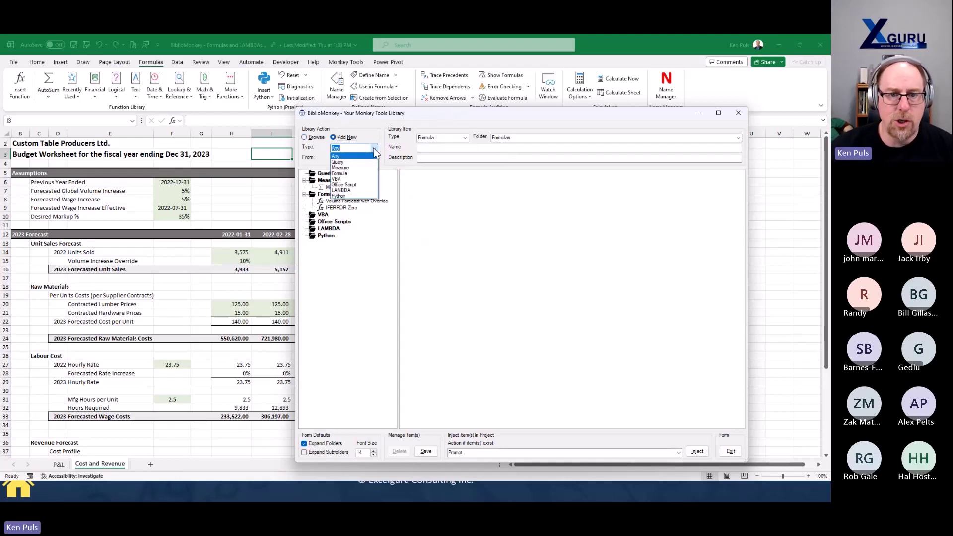
click(347, 190)
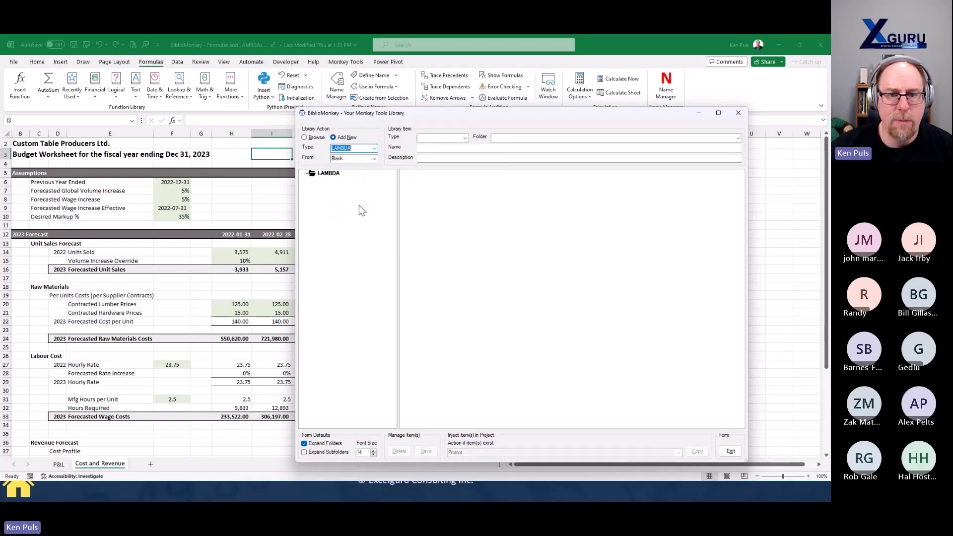
click(374, 158)
click(364, 178)
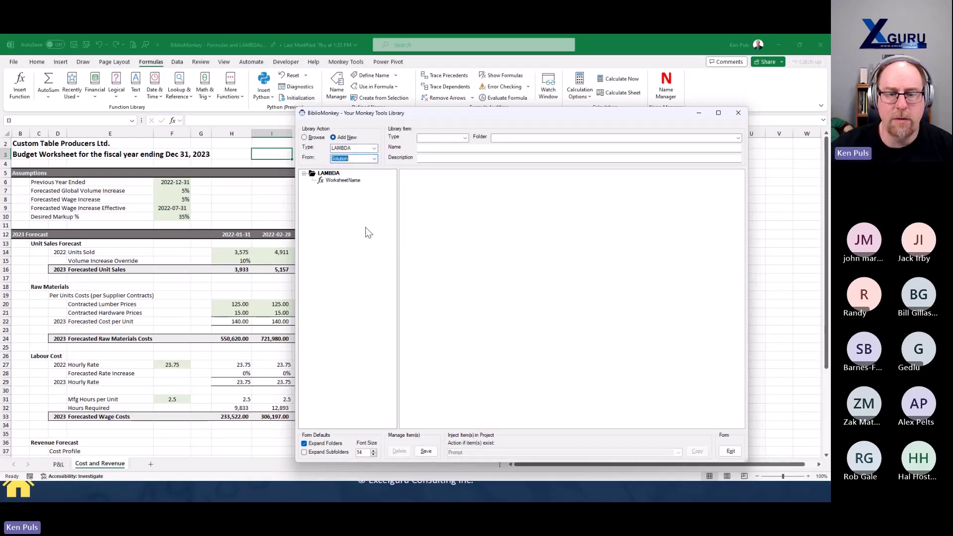
click(344, 181)
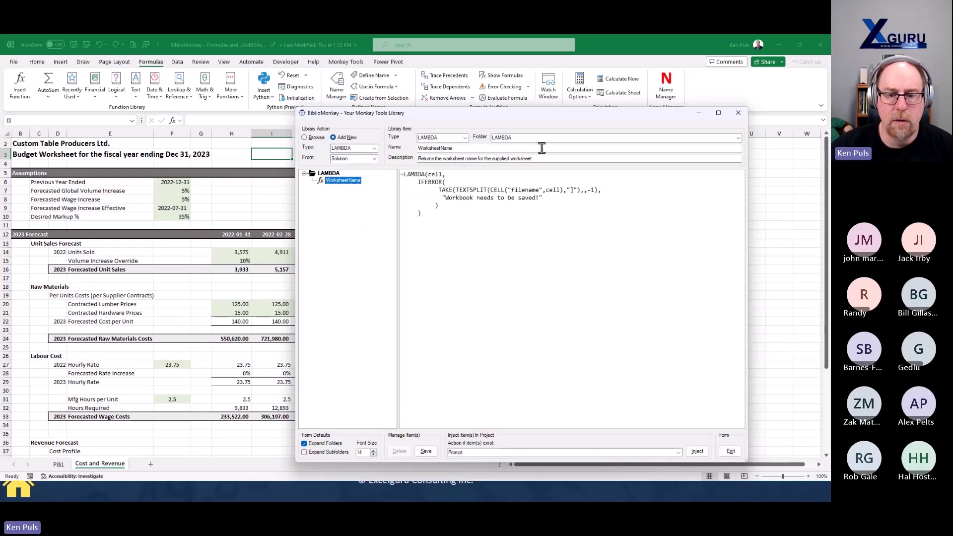
click(426, 451)
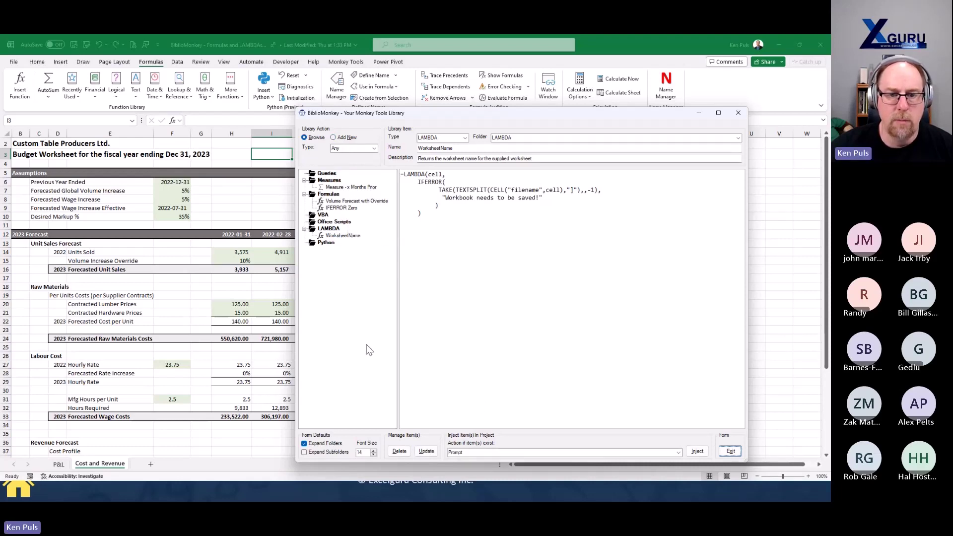
click(731, 451)
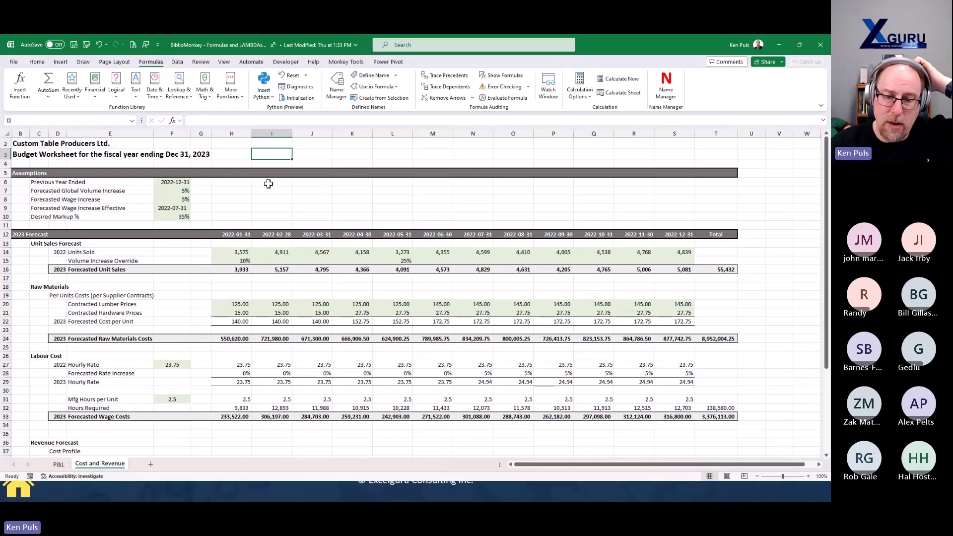
Step: Review the BiblioMonkey items offered for insertion at cell J3, including the Formula and Power Query categories, without inserting any
right_click(317, 157)
mouse_move(348, 180)
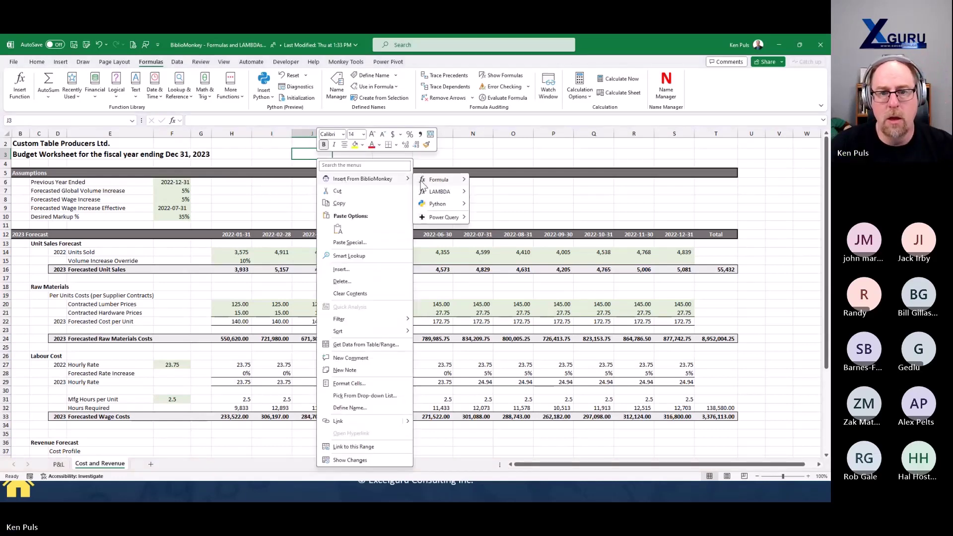
mouse_move(423, 185)
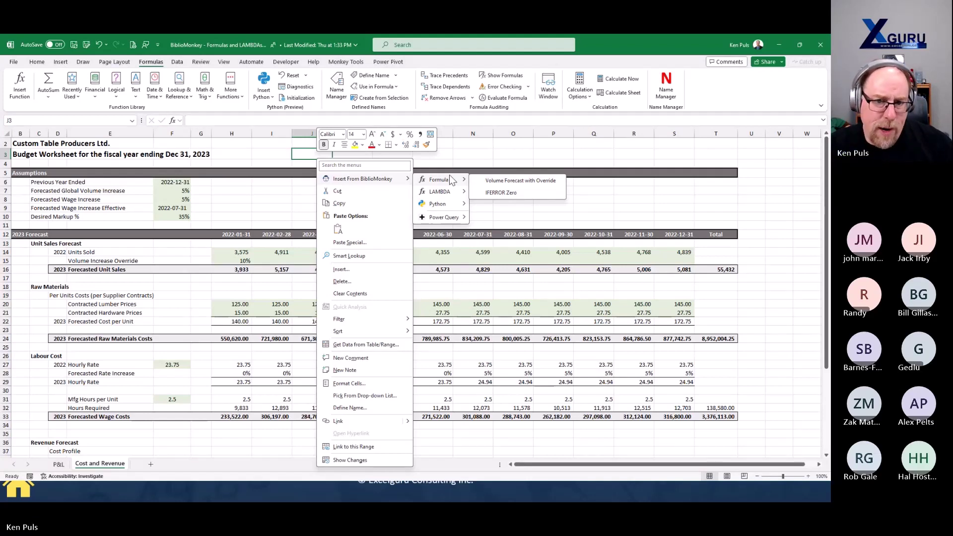
mouse_move(432, 220)
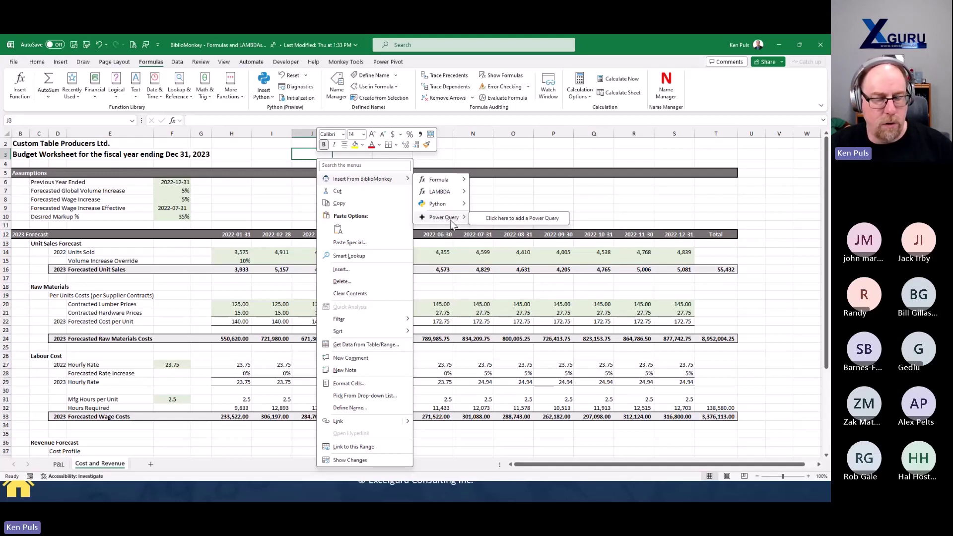
click(293, 153)
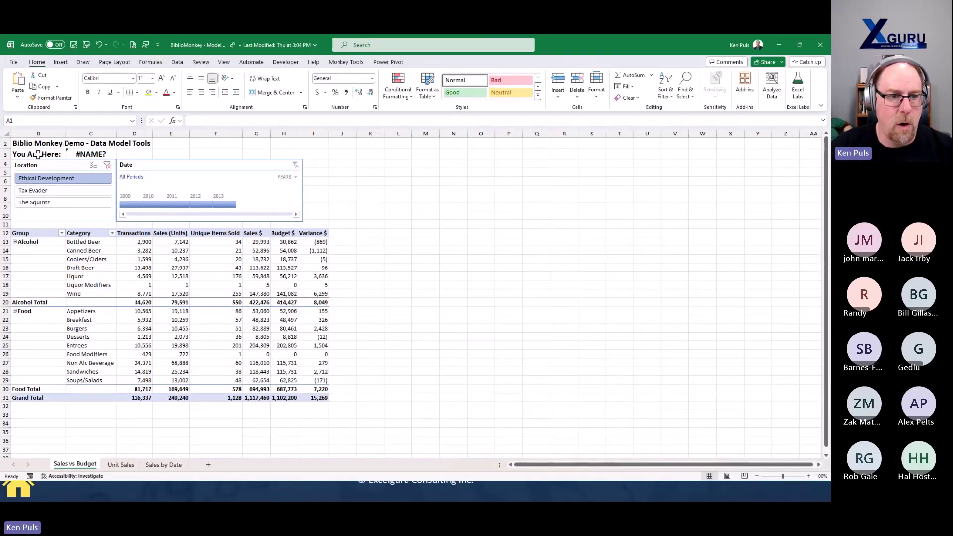
Step: In the BiblioMonkey data model workbook, check the formula in C3 and insert the WorksheetName LAMBDA from the library
click(103, 156)
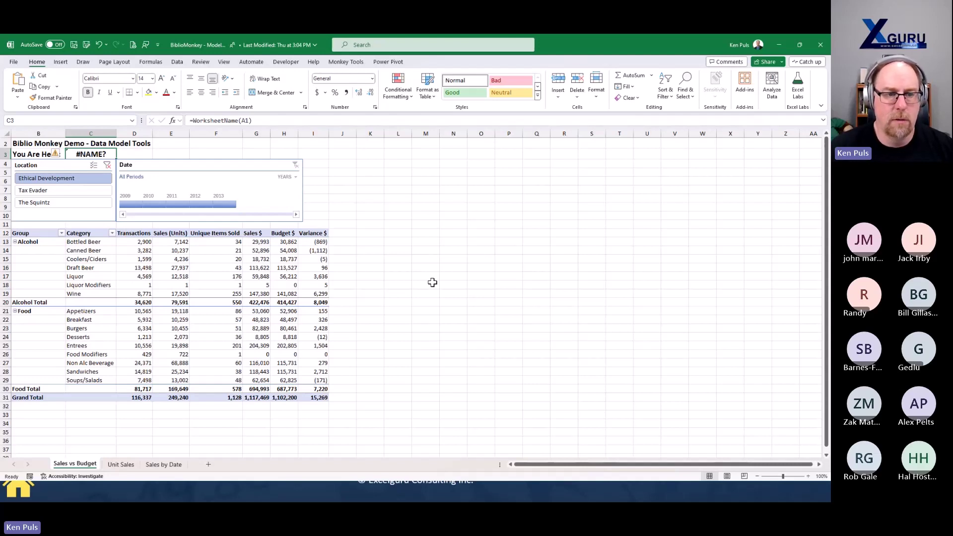
right_click(396, 155)
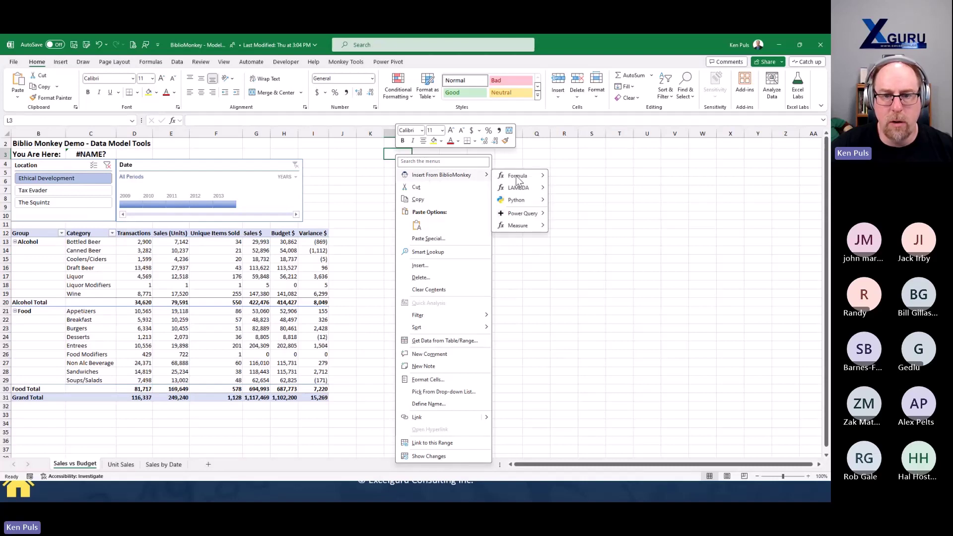
mouse_move(530, 191)
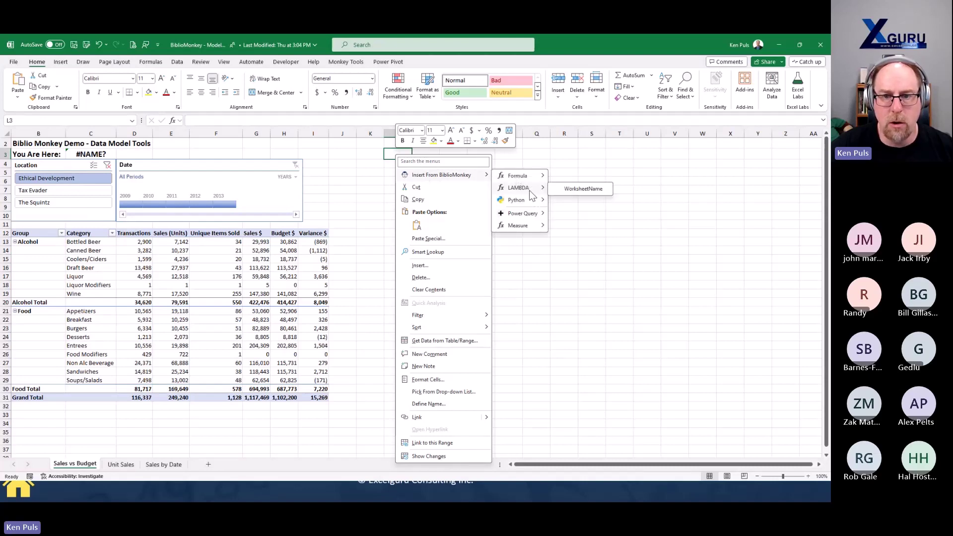
click(578, 191)
click(451, 278)
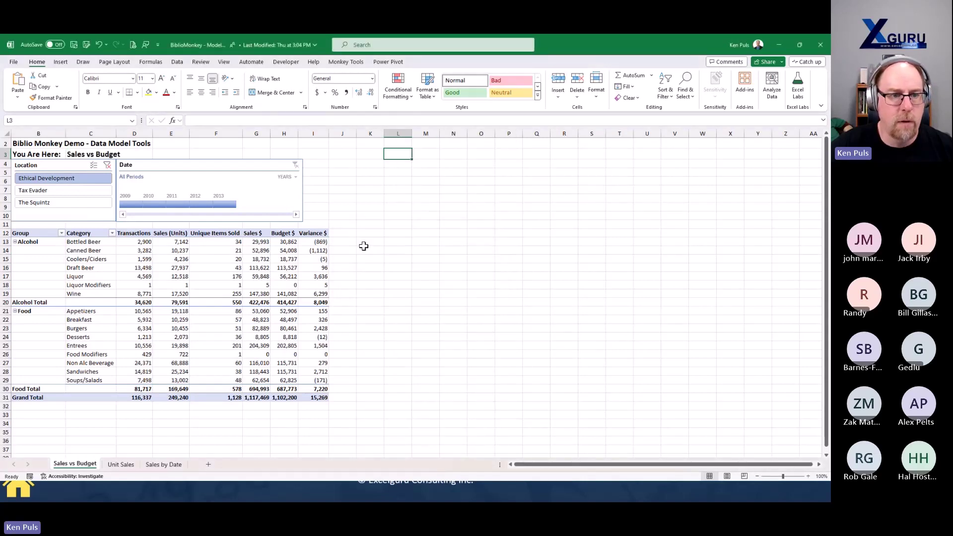
Step: Check the WorksheetName formula in C3 on the Sales vs Budget and Unit Sales sheets, and return to Sales vs Budget
click(368, 225)
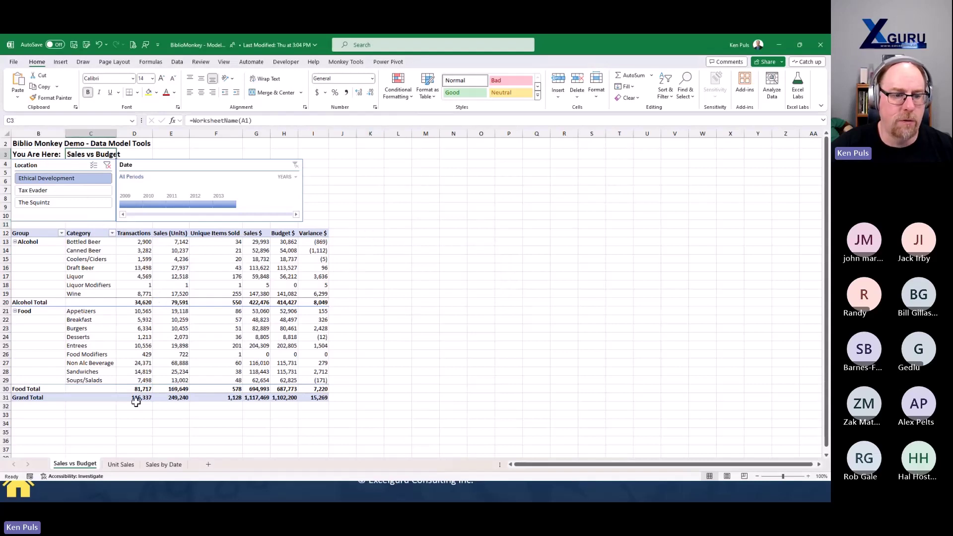
click(121, 464)
click(104, 154)
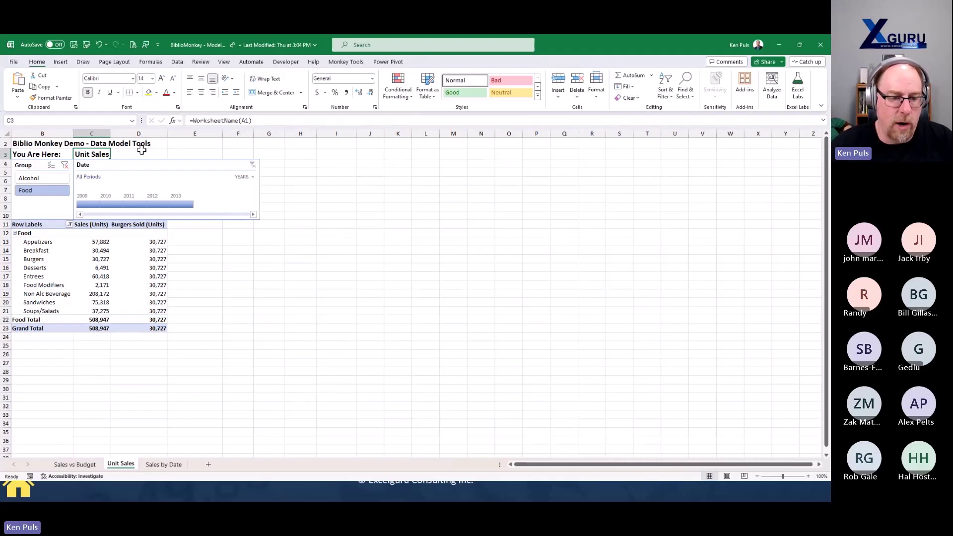
click(75, 464)
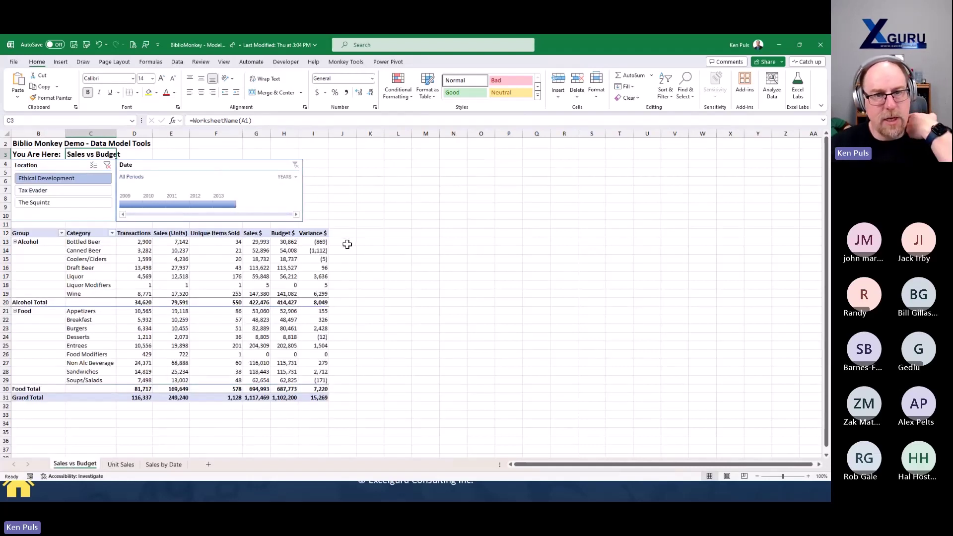
Step: Show the workbook's queries and connections, and collapse the Fact Tables, Dimensions and Staging Queries groups
click(346, 61)
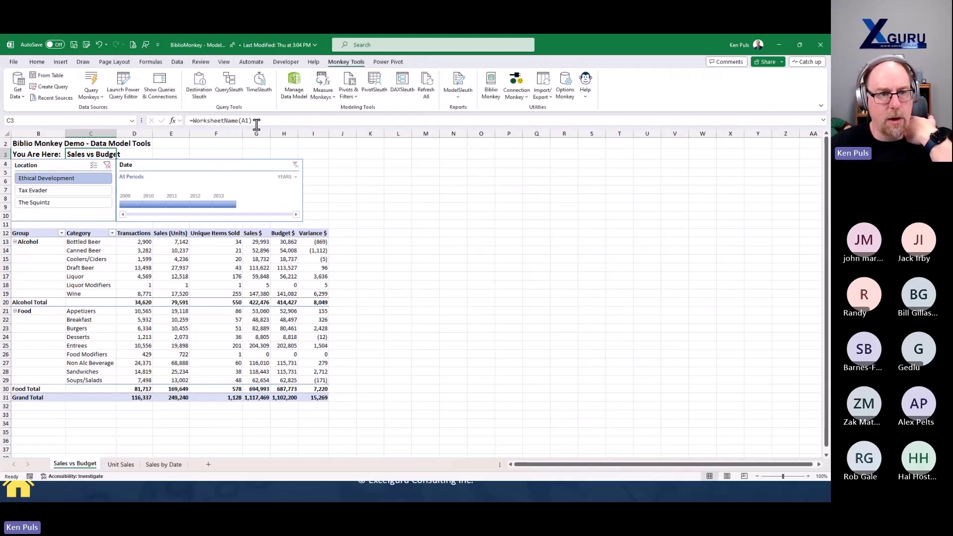
click(160, 93)
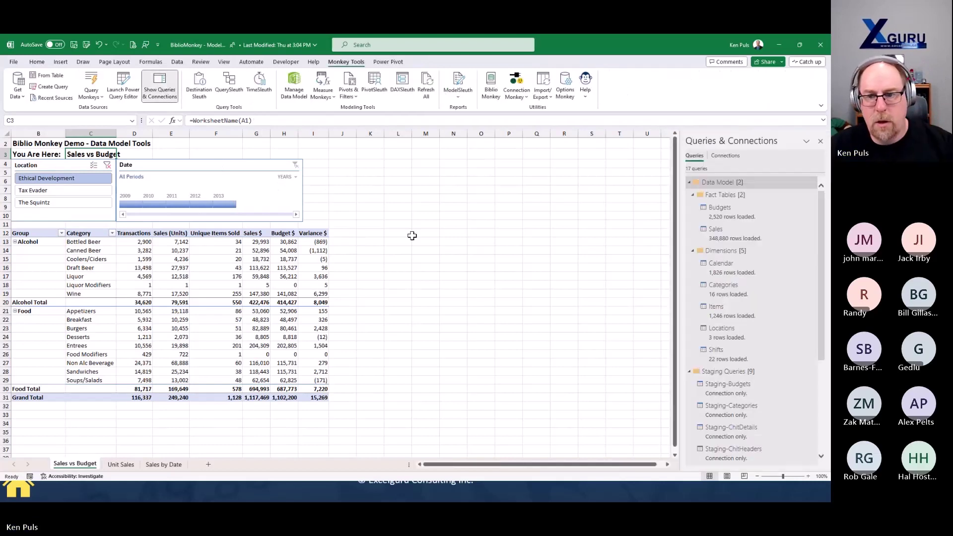
click(692, 194)
click(693, 207)
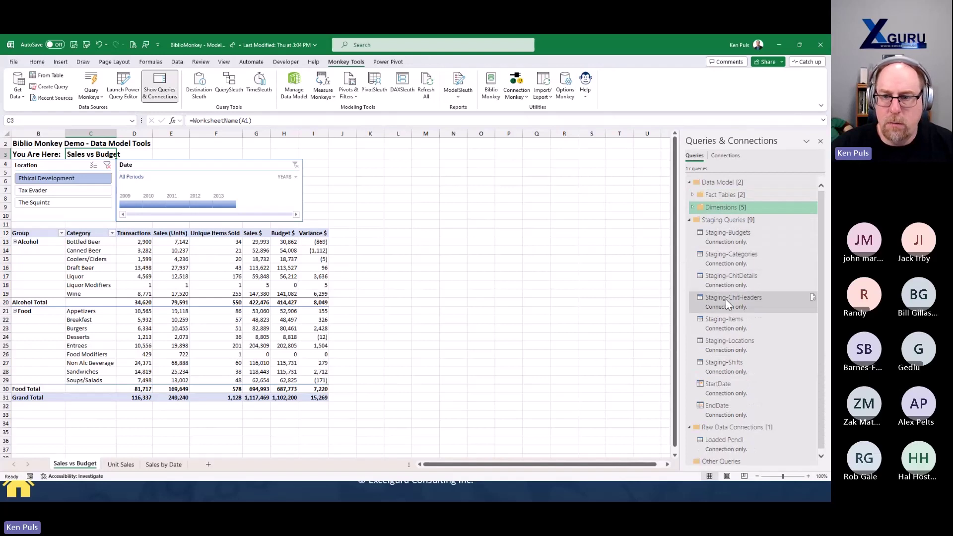
click(690, 221)
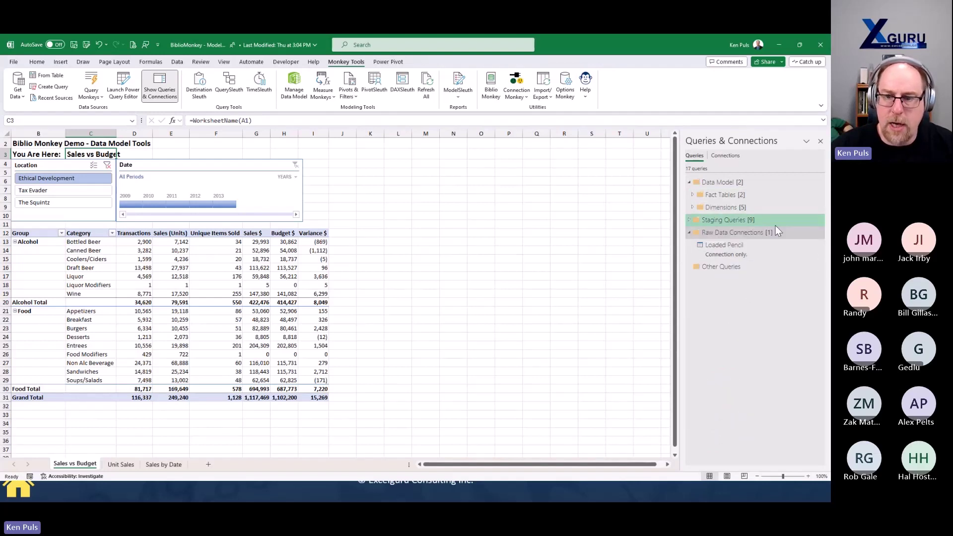
Step: Examine the Source and Filtered Rows steps of the Loaded Pencil query in the Power Query Editor, and close the editor
double_click(740, 254)
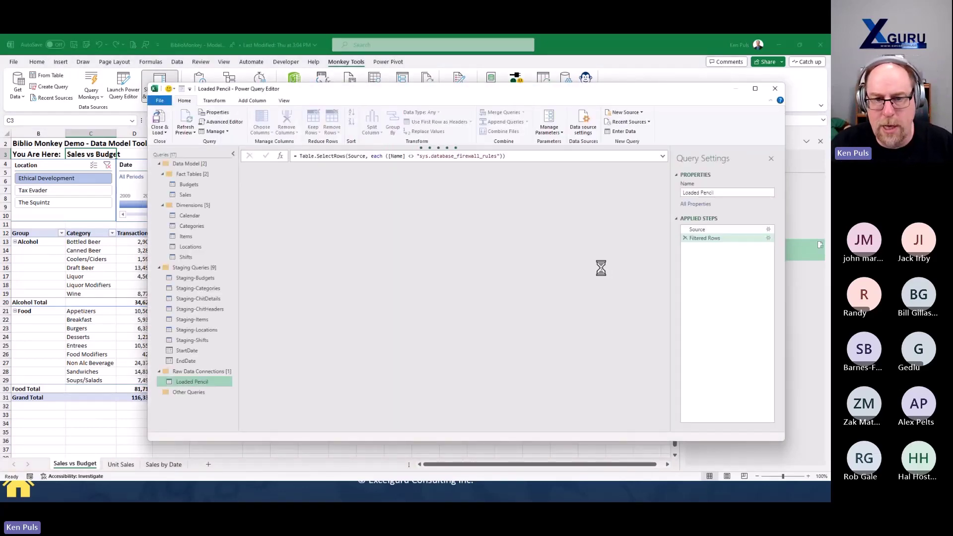
click(704, 229)
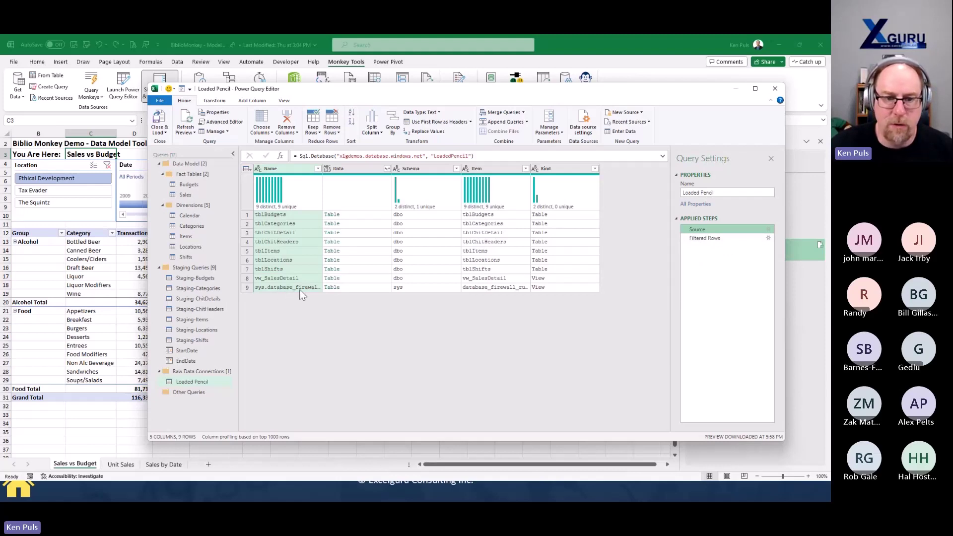
click(725, 238)
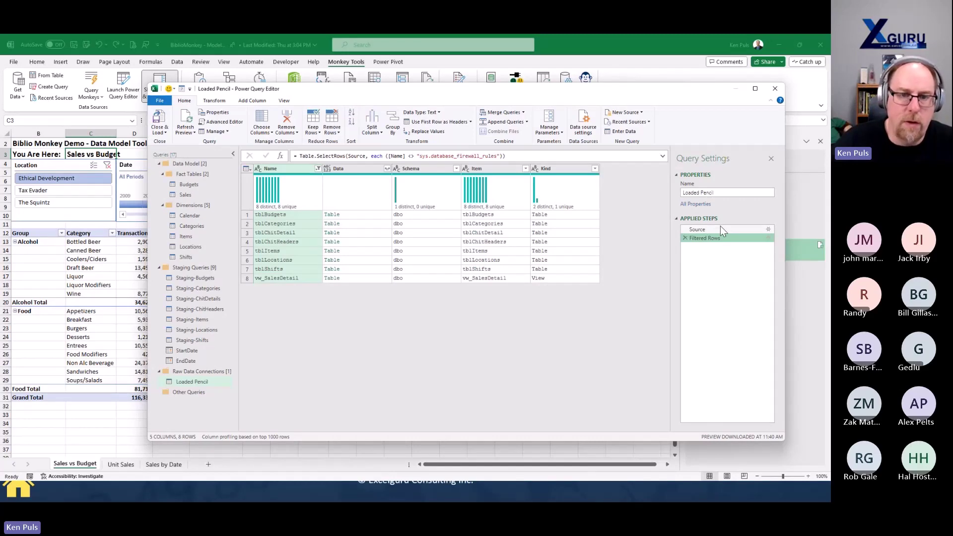
click(774, 89)
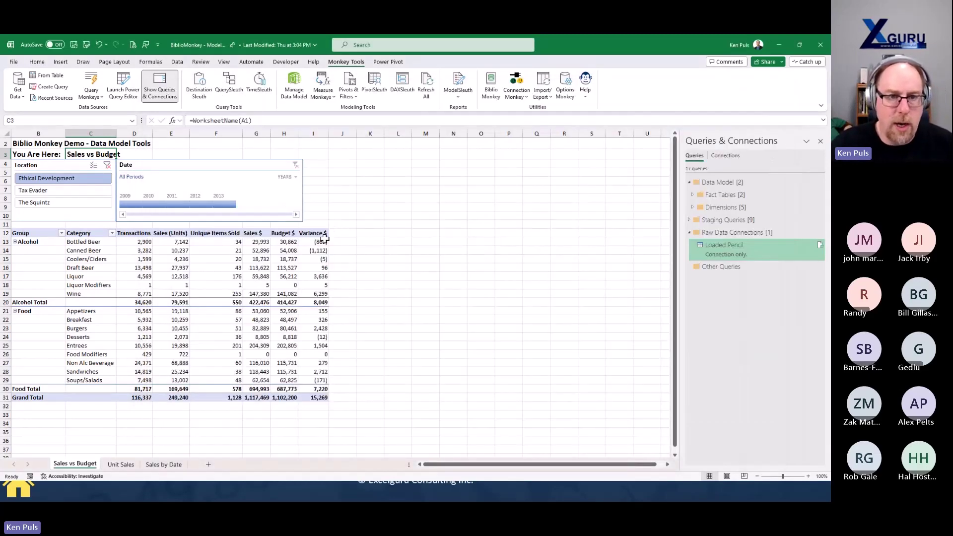
Step: Examine the M code of the Loaded Pencil query in QuerySleuth and close it
click(235, 89)
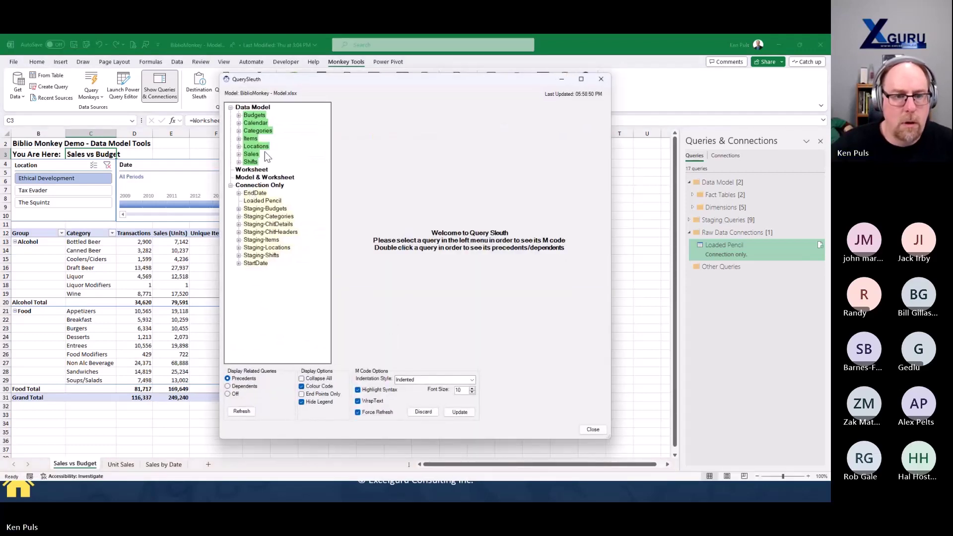
click(259, 201)
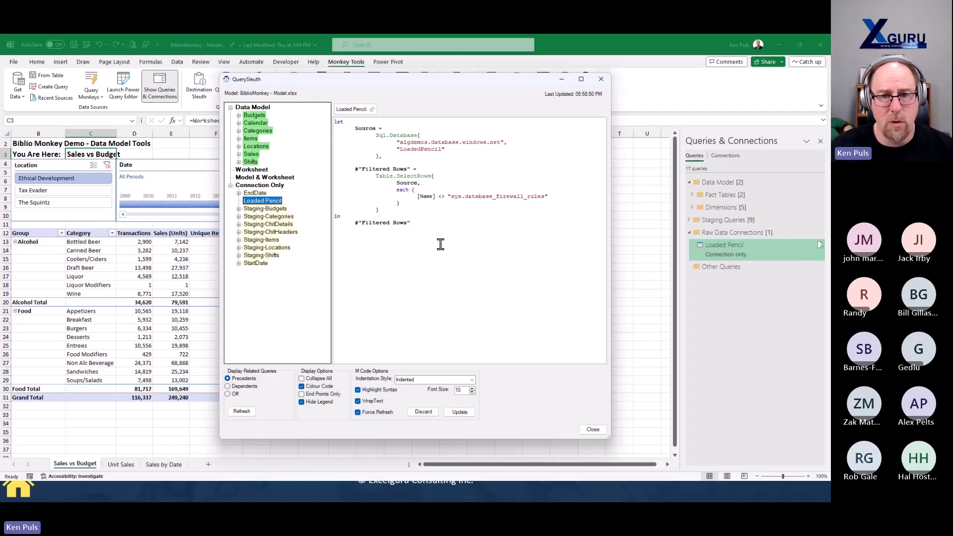
click(593, 429)
Step: Start a new BiblioMonkey library item from the solution's Loaded Pencil query
click(498, 90)
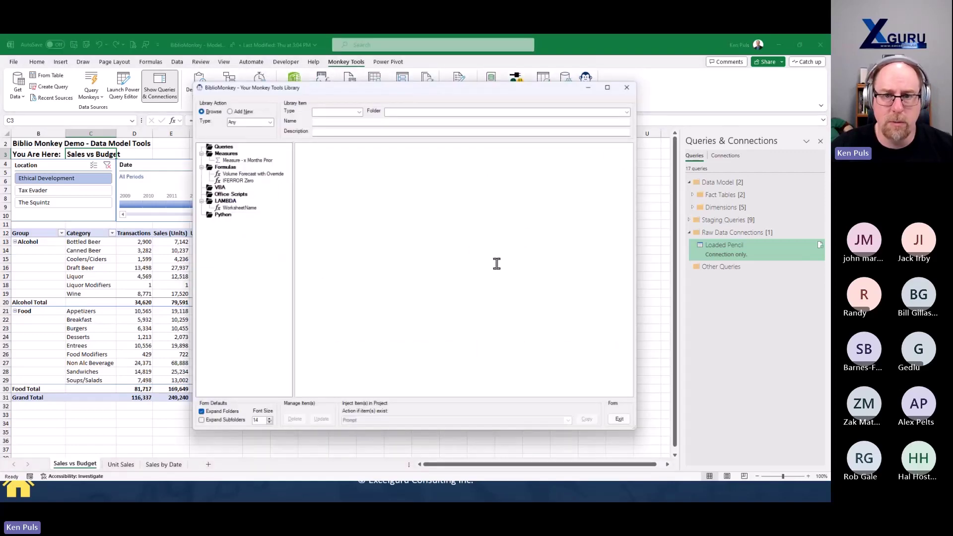
click(235, 108)
click(268, 131)
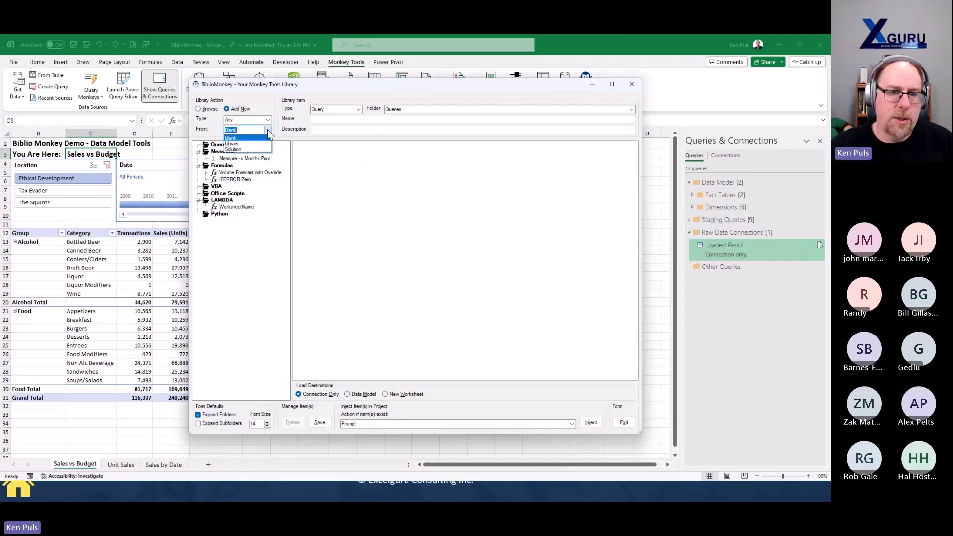
click(245, 150)
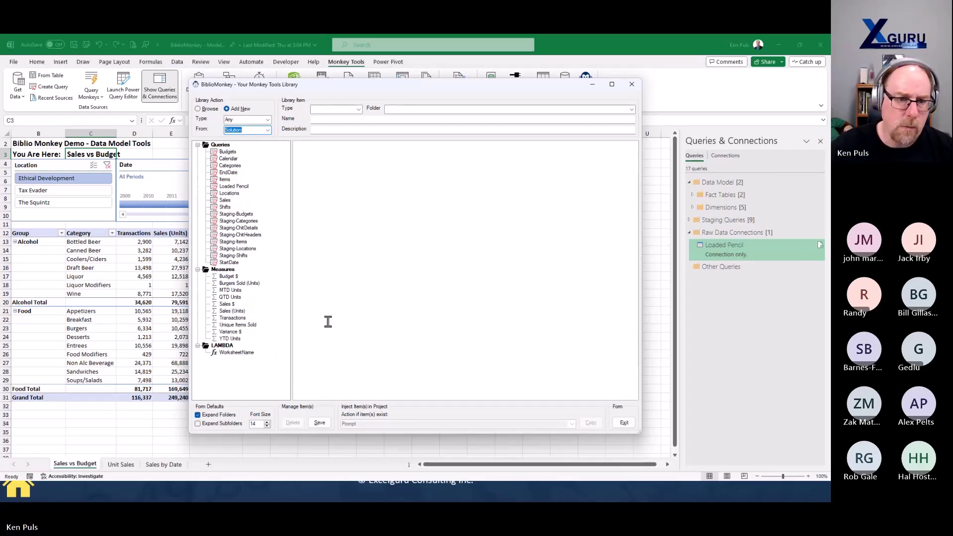
click(233, 186)
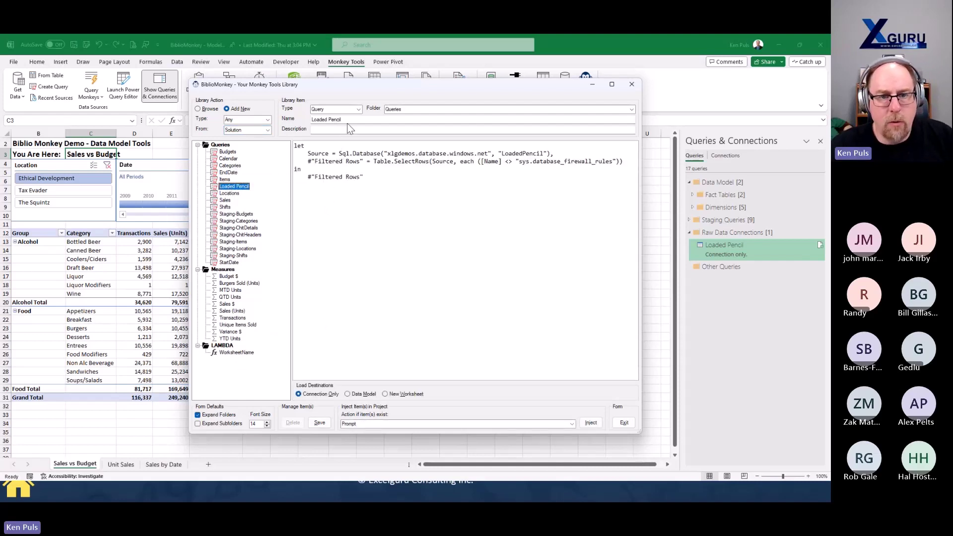
Step: Name the library query Azure DB and describe it as "Connection to Excelguru Azure Database"
drag(350, 119, 301, 115)
text(Azure DB)
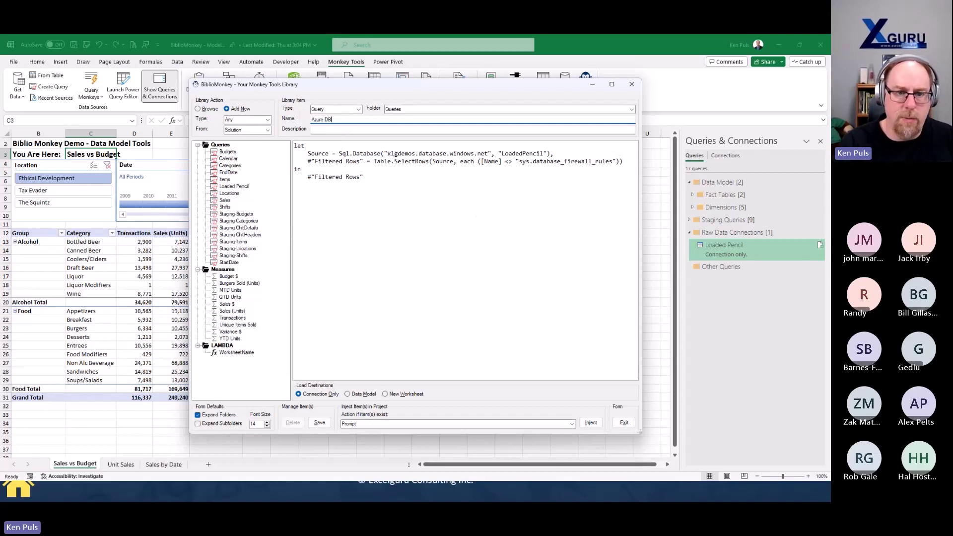
key(Tab)
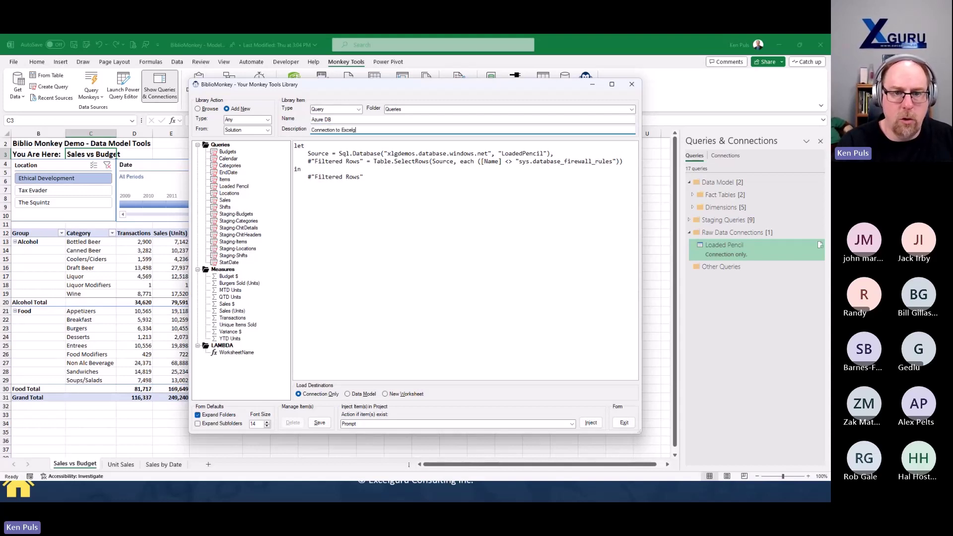
text(Connection to Excelguru Azure Databse)
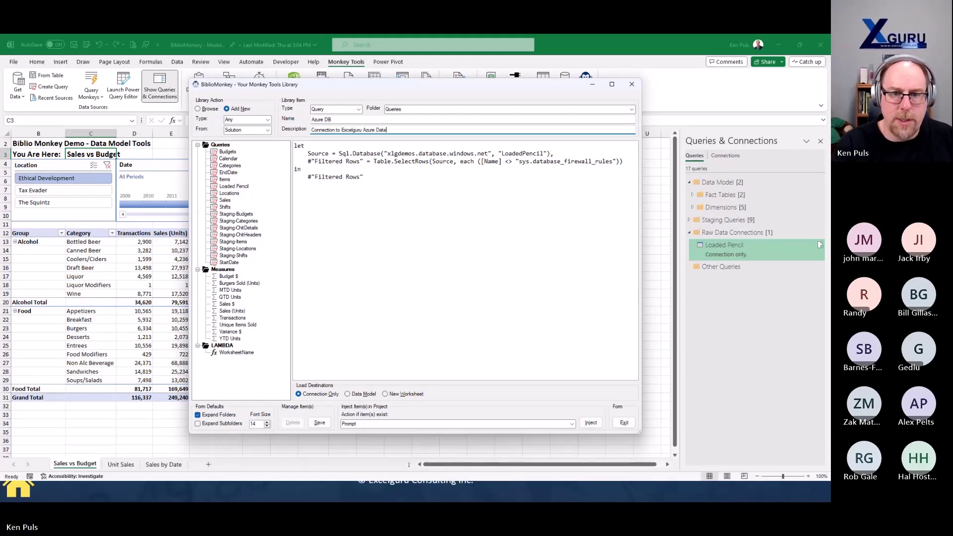
key(BackSpace)
text(ase)
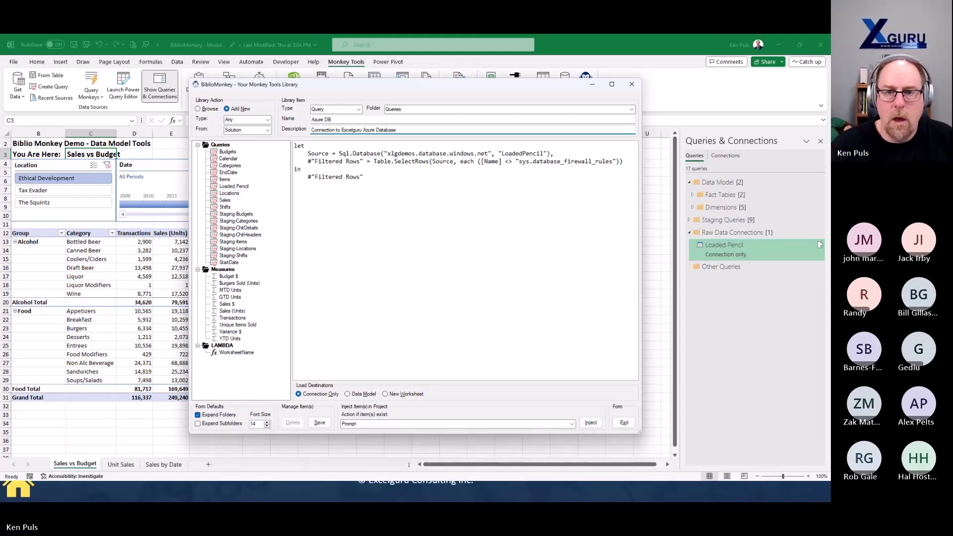
Step: Replace the LoadedPencil database name in the M code with a text prompt reading "Enter database name", and save the query to the library
drag(502, 154, 543, 154)
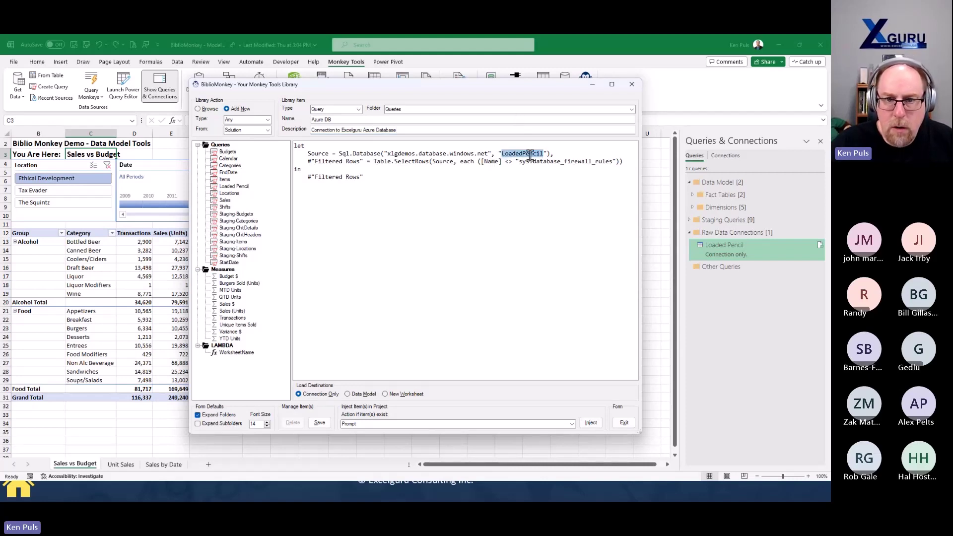
right_click(529, 155)
mouse_move(540, 163)
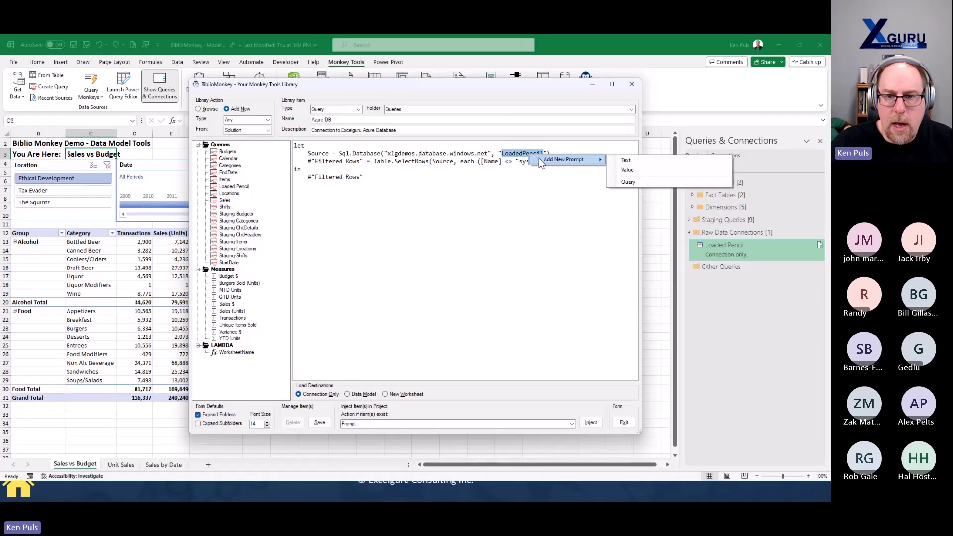
click(629, 181)
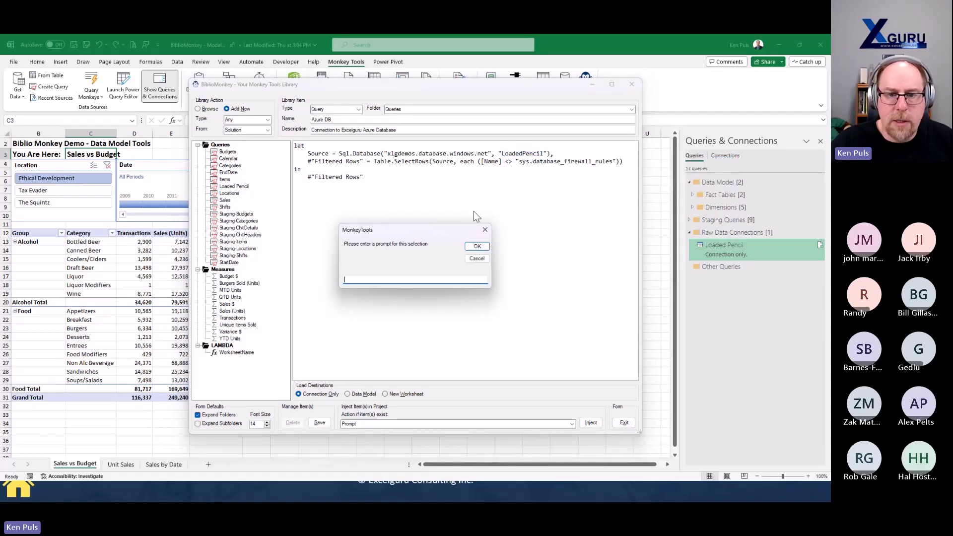
text(Enter )
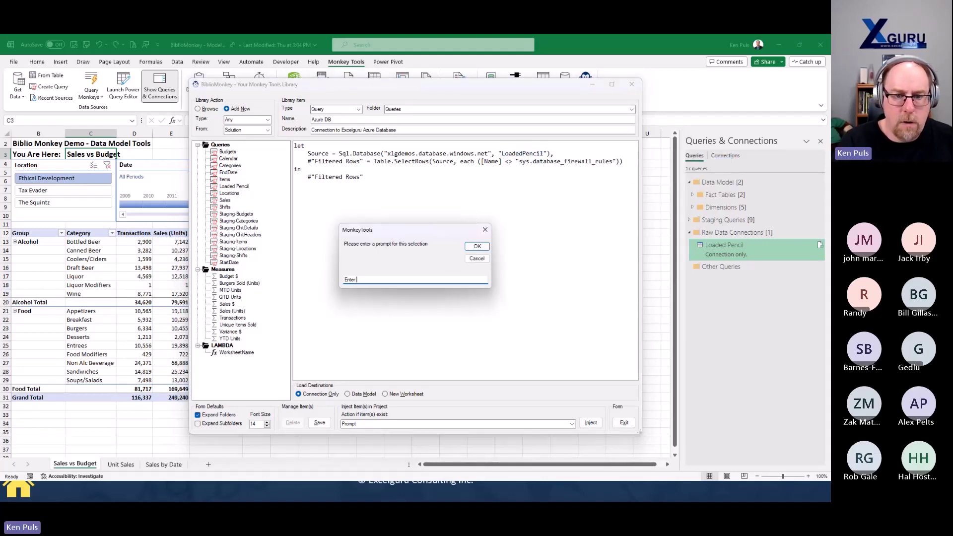
text(databas)
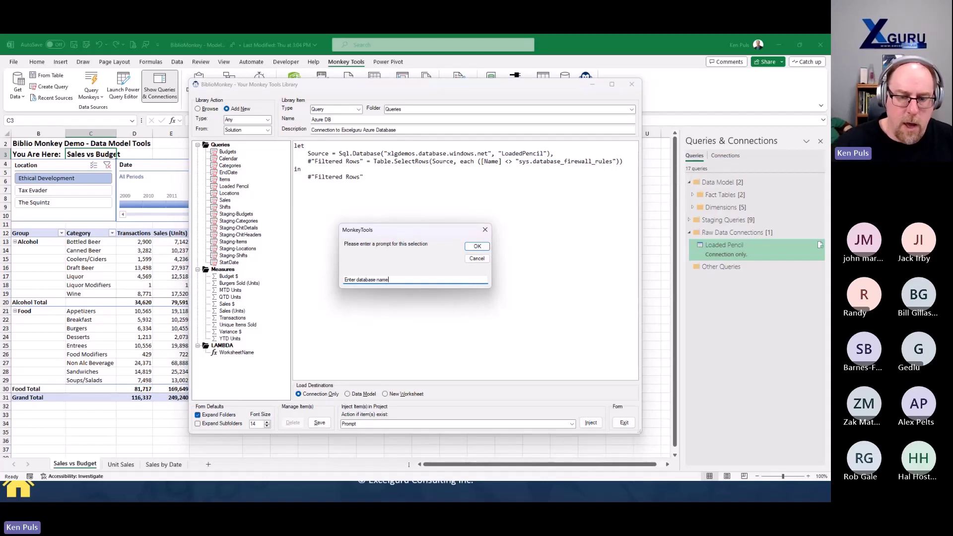
text(e name)
click(476, 246)
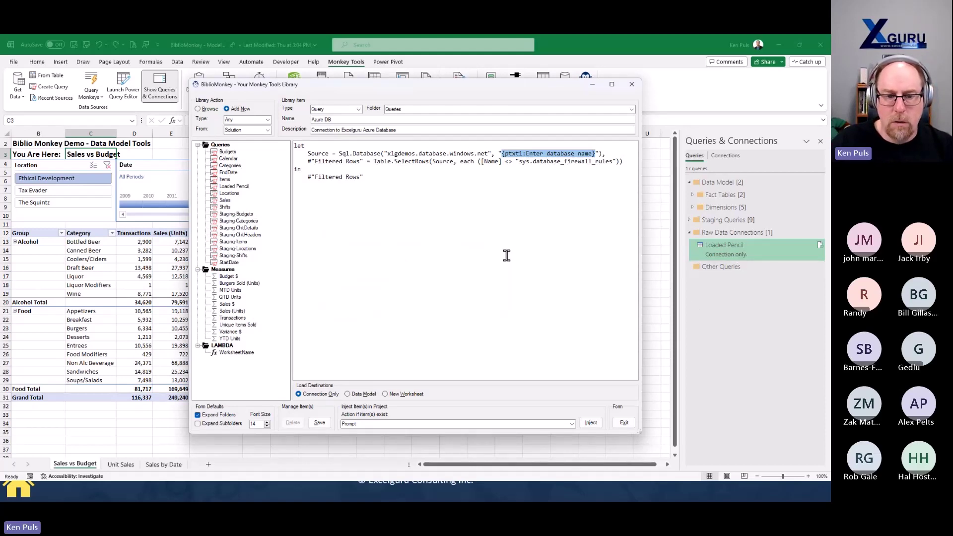
click(323, 423)
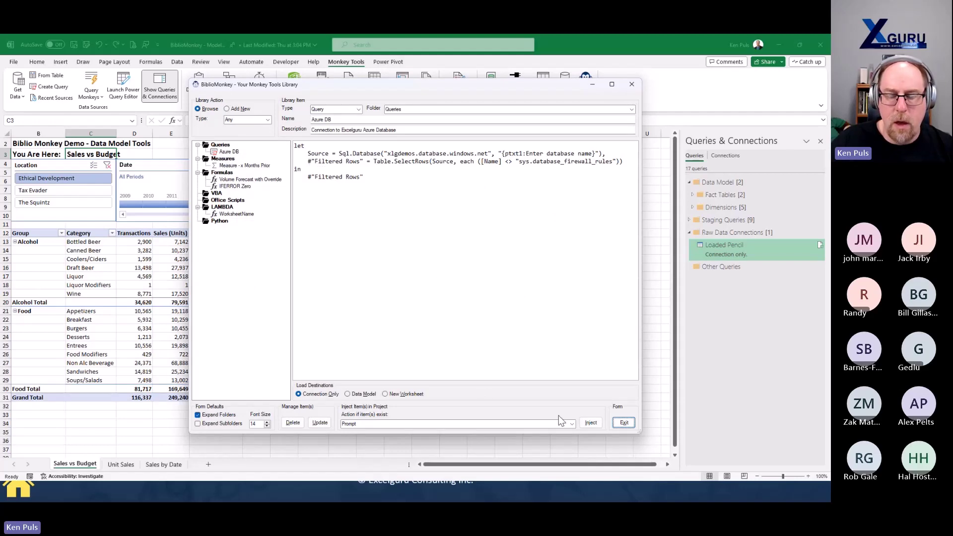
Step: Check which Power Query items from the BiblioMonkey library can be inserted at cell Q5
drag(475, 87, 354, 81)
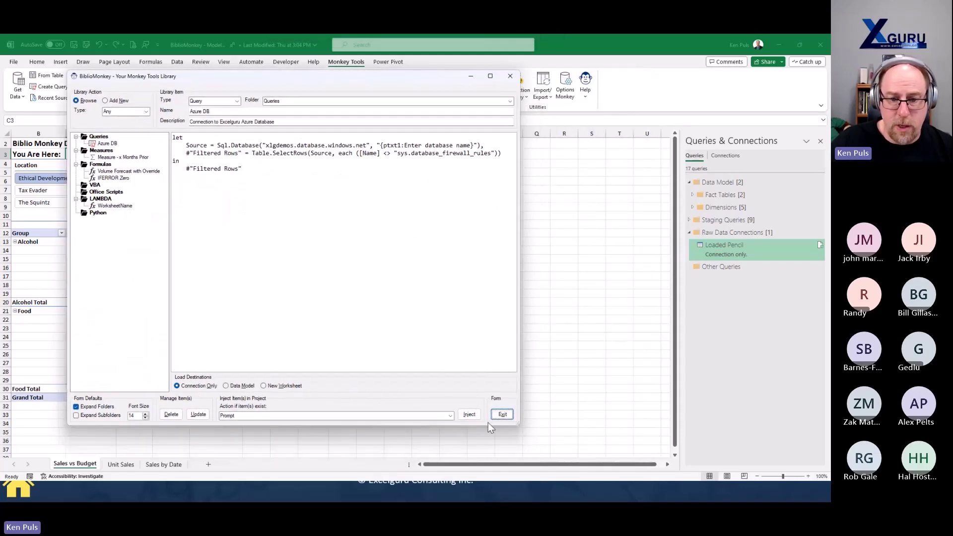
right_click(542, 169)
mouse_move(564, 191)
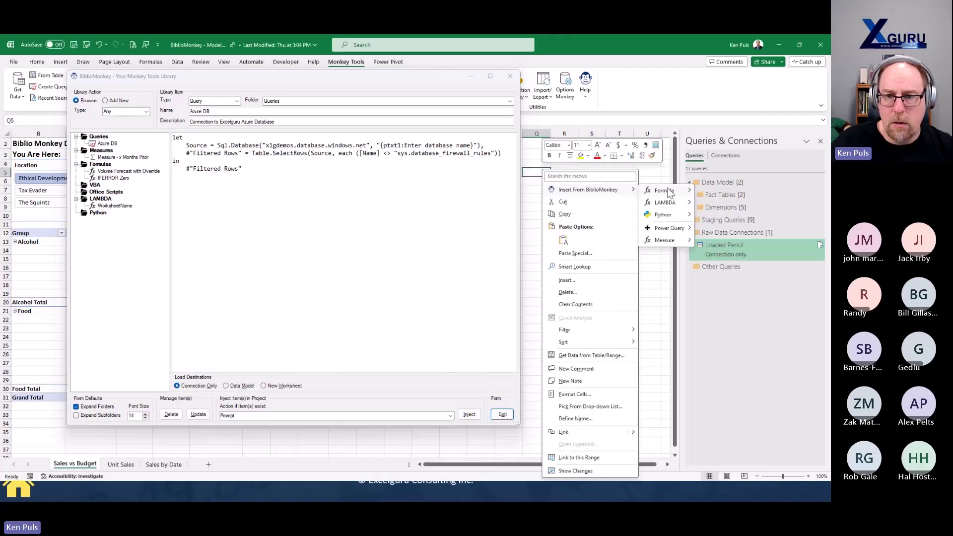
mouse_move(669, 228)
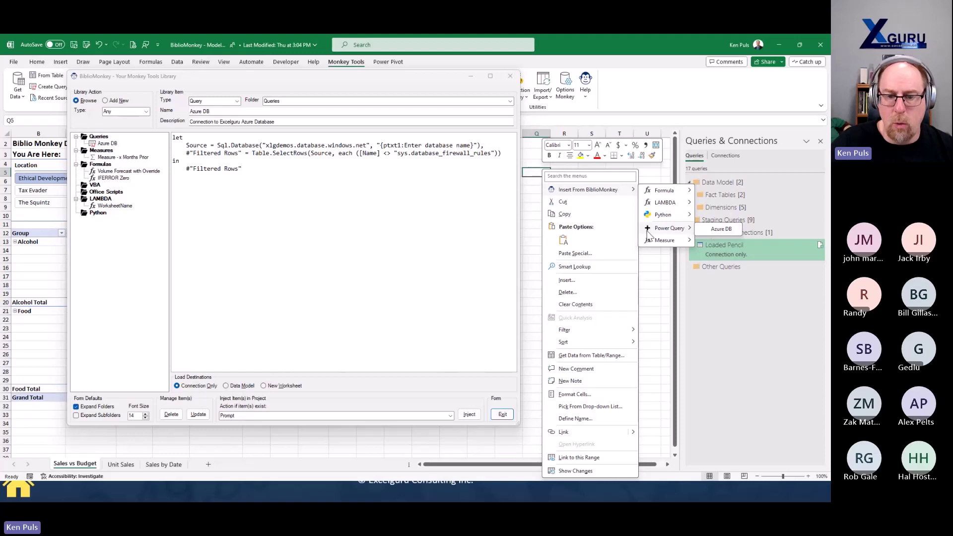
Step: Inject the Azure DB query as Connection Only, with AdventureWorks as both query name and database name, and close the library
click(473, 416)
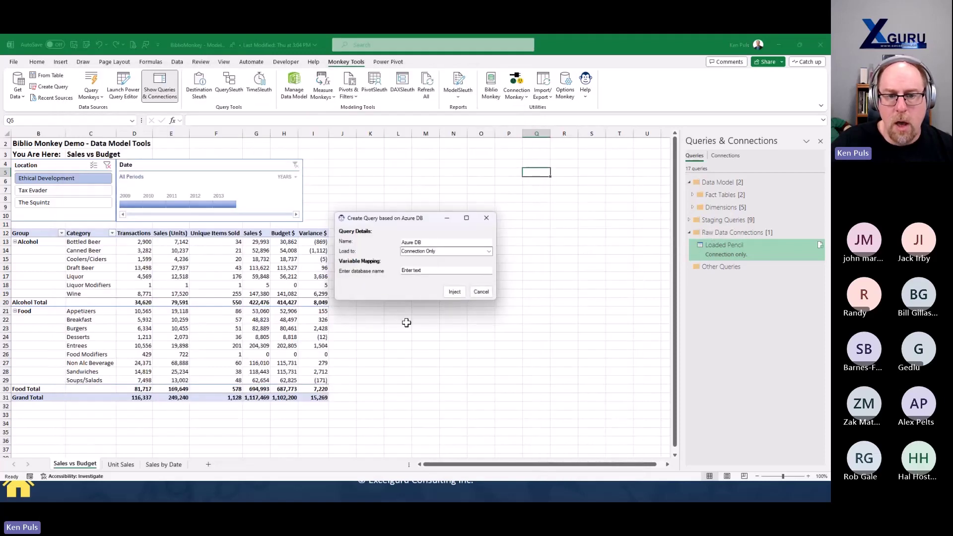
click(418, 243)
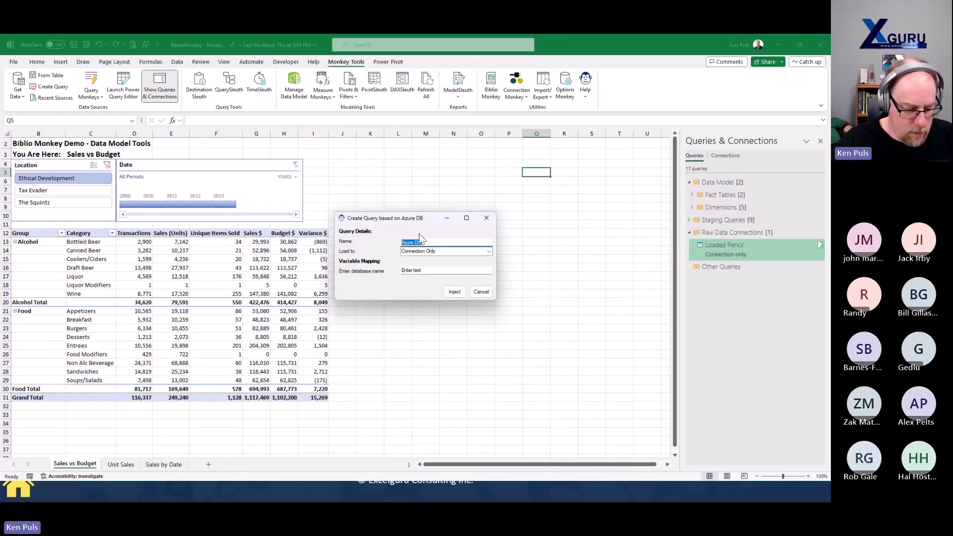
text(Advent)
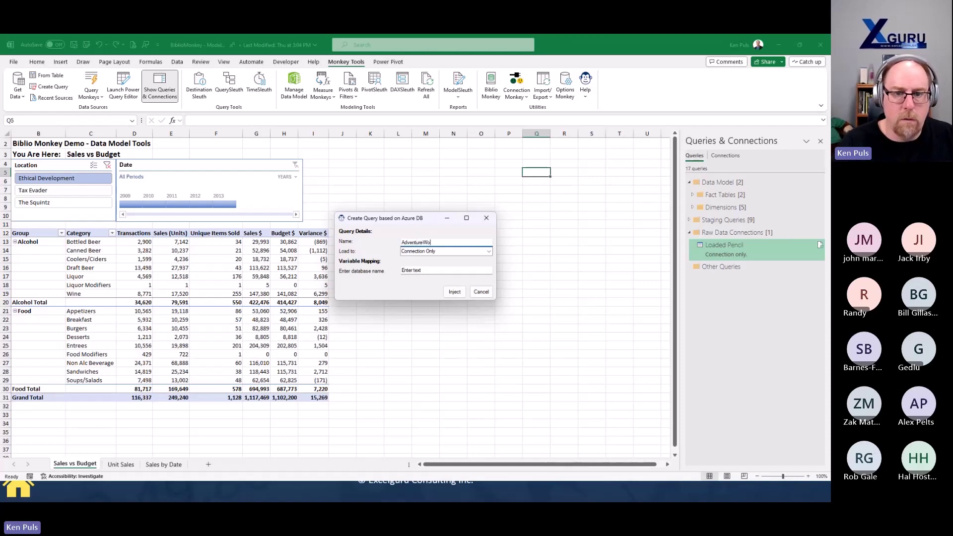
text(ureWorks)
key(ctrl+a)
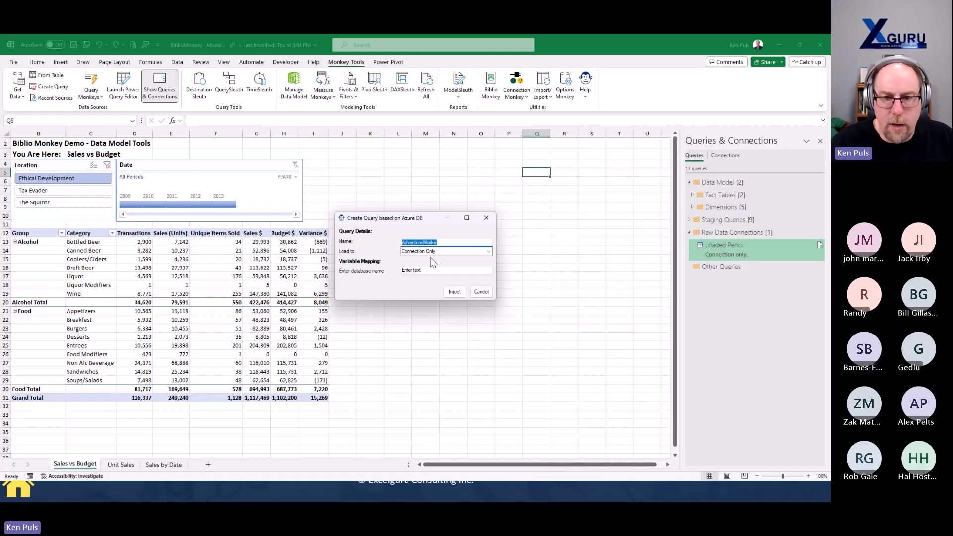
click(428, 271)
key(ctrl+v)
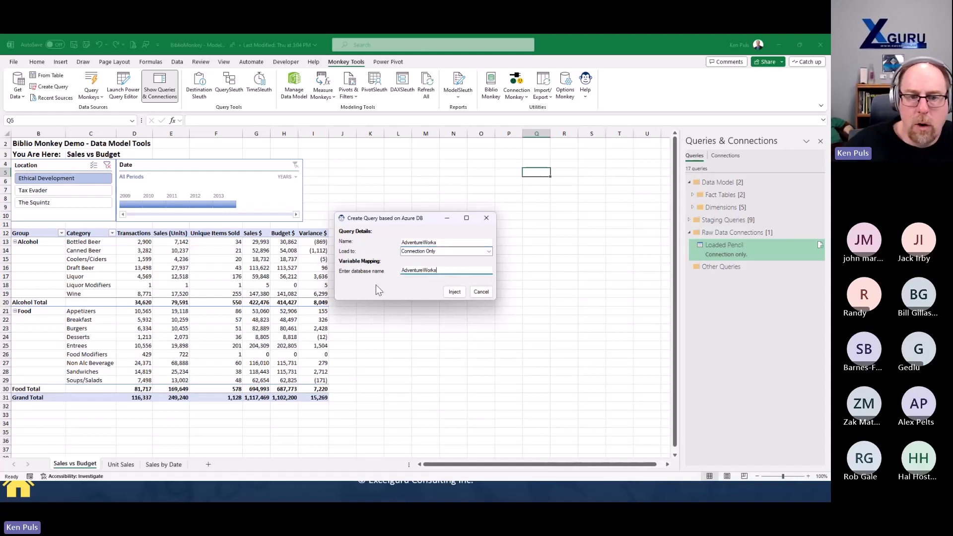
click(455, 296)
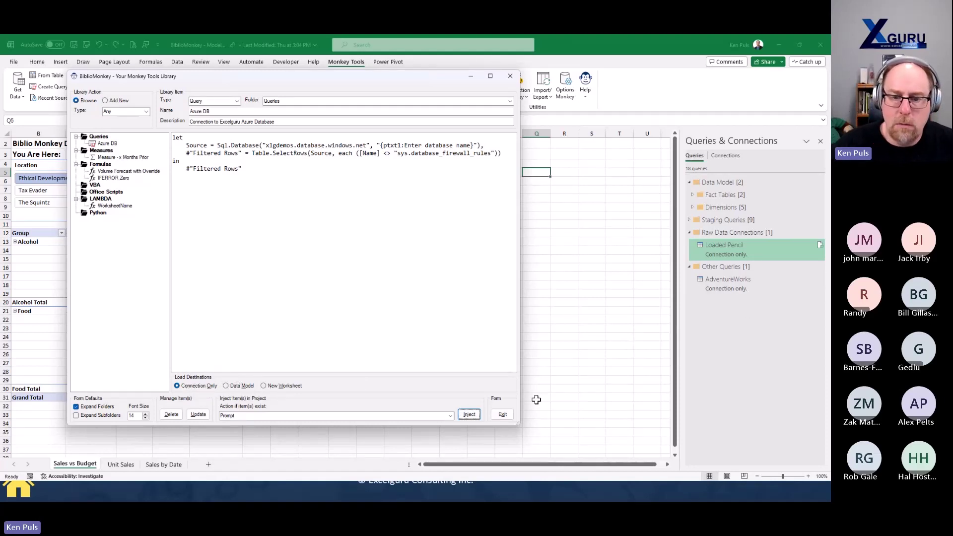
click(503, 414)
Step: Examine the AdventureWorks query's tables and Source step in the Power Query Editor, compare with Loaded Pencil, and close the editor
double_click(736, 284)
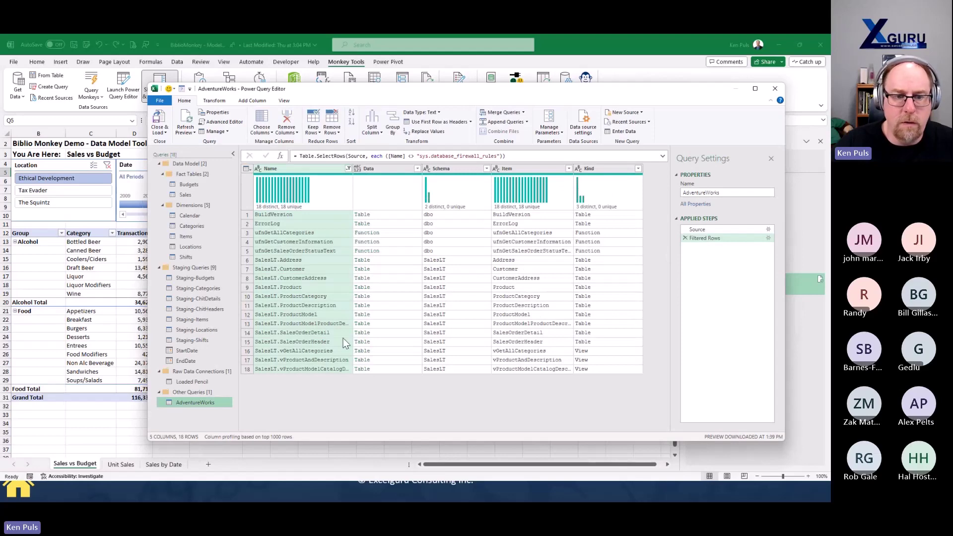
click(195, 381)
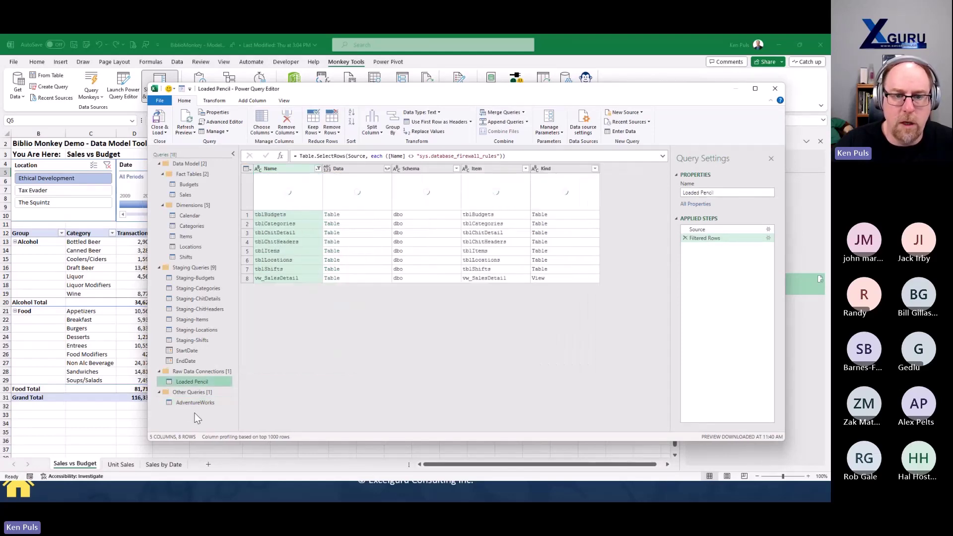
click(193, 401)
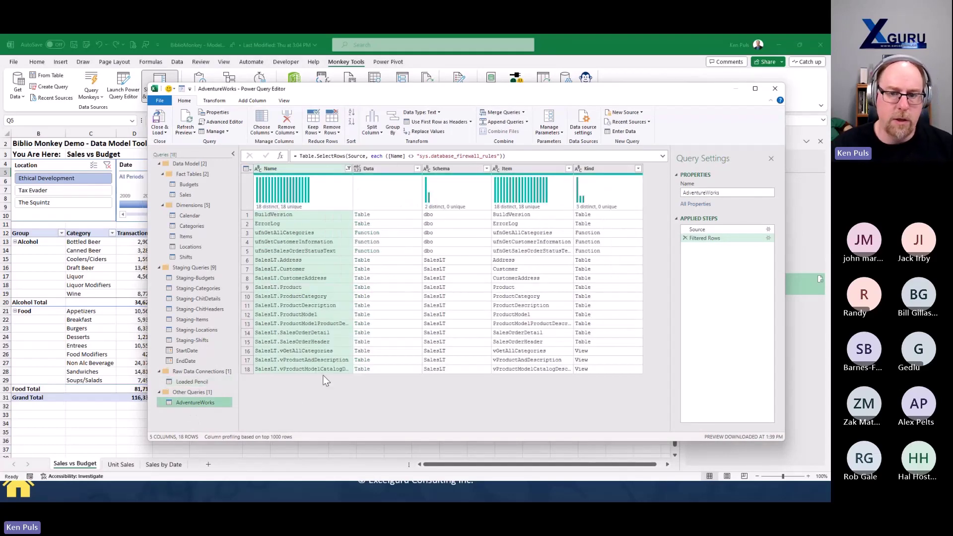
click(697, 230)
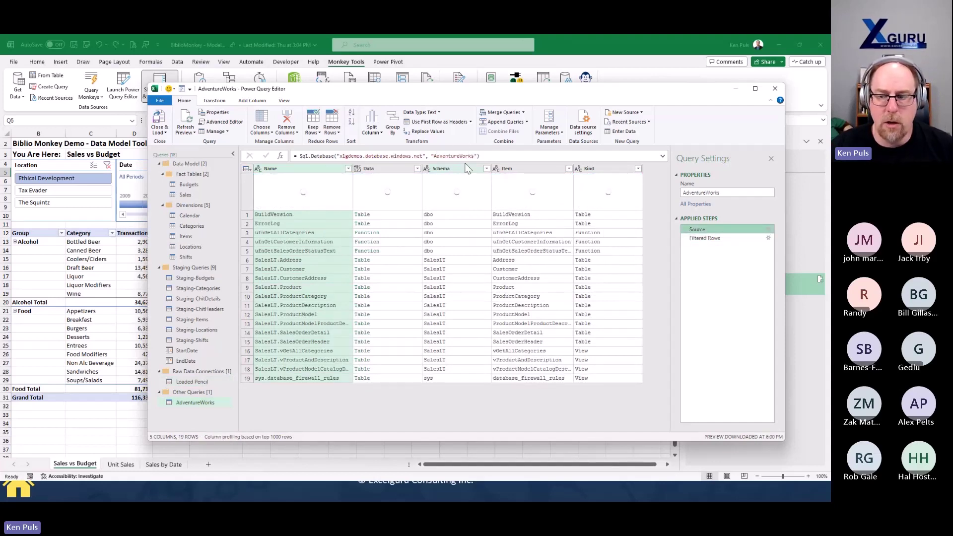
mouse_move(469, 219)
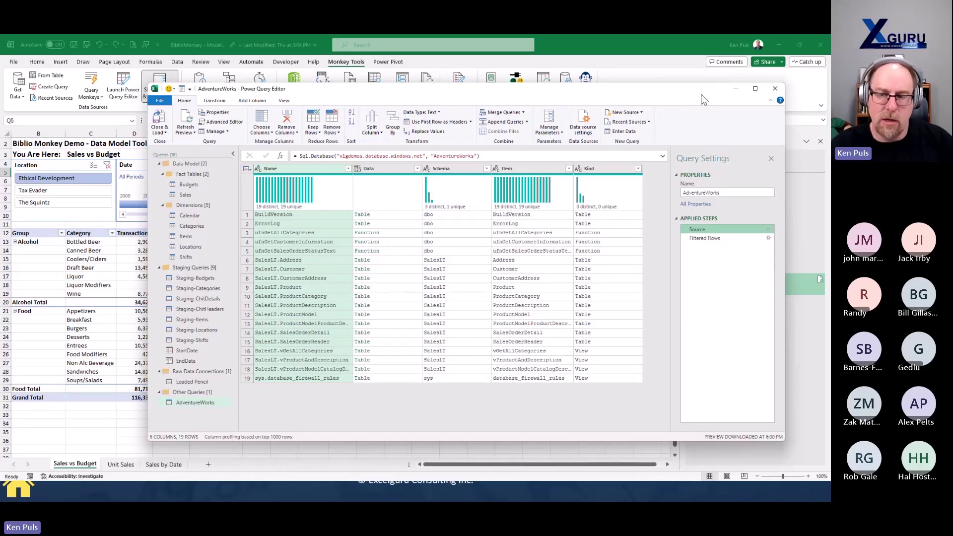
click(774, 90)
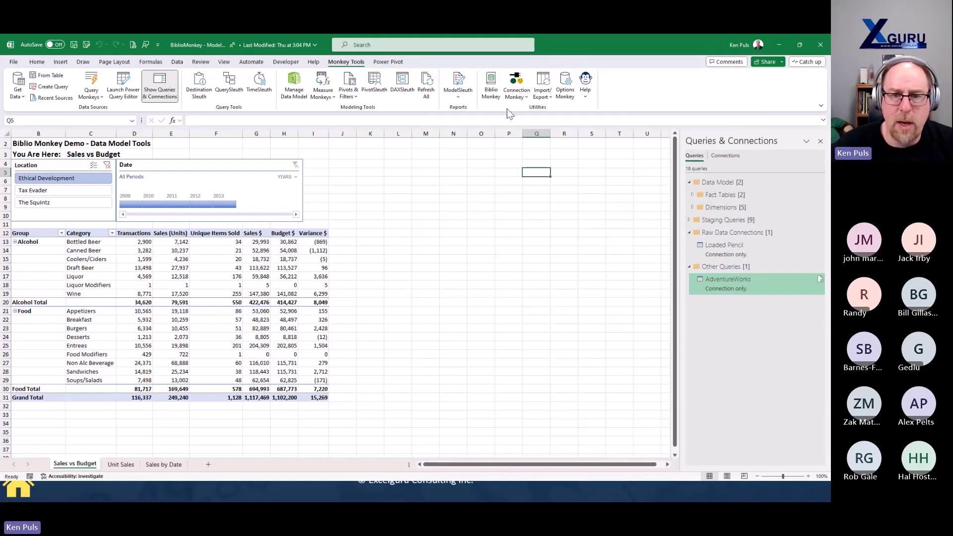
Step: Start a new BiblioMonkey library item from the solution's Variance $ measure
click(491, 89)
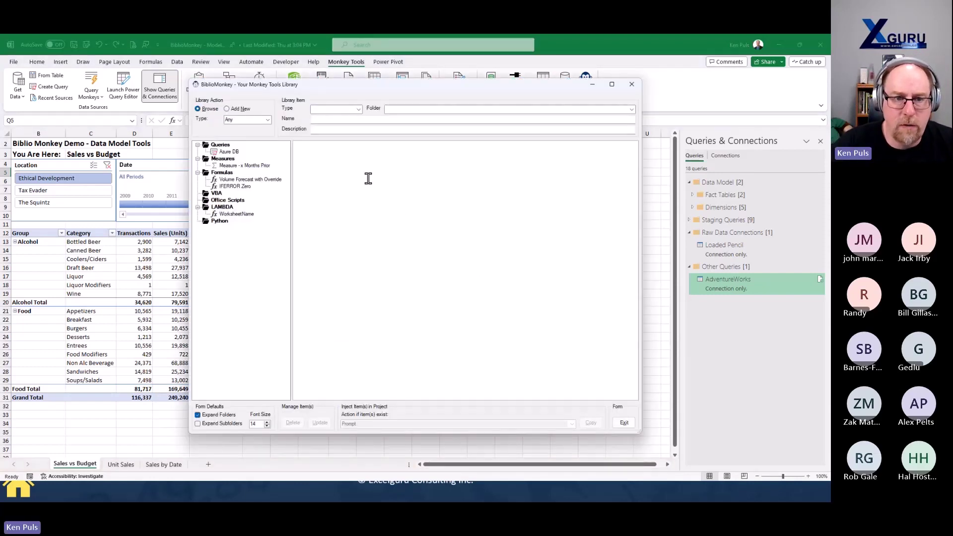
click(238, 109)
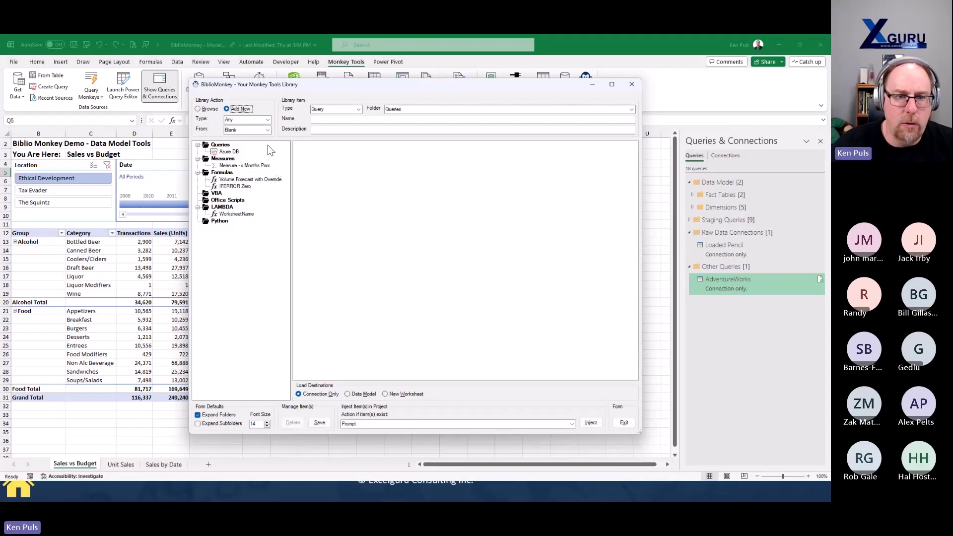
click(268, 130)
click(233, 149)
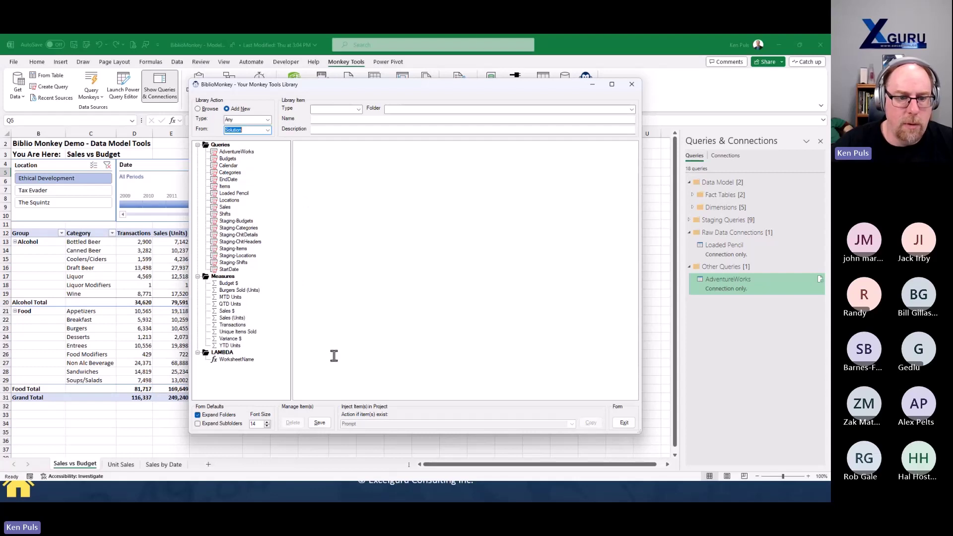
click(230, 339)
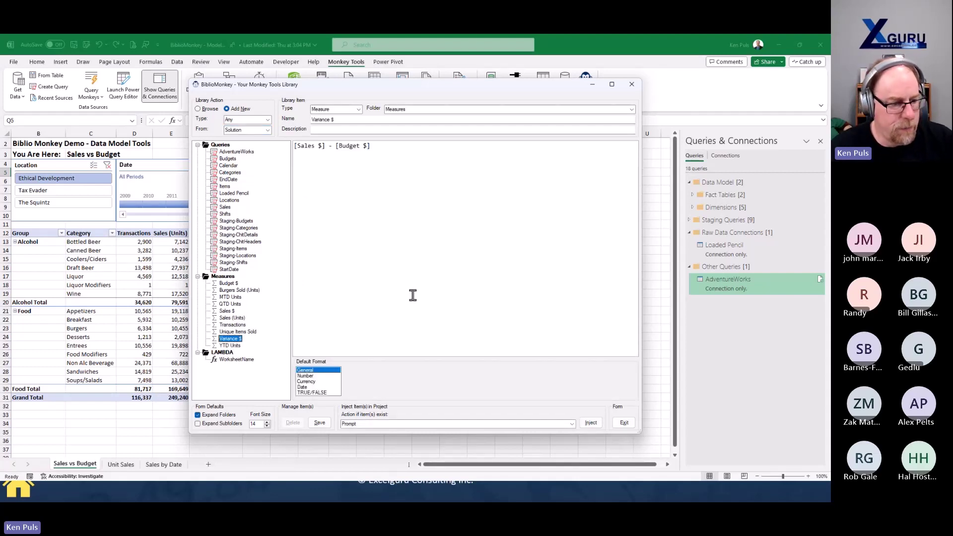
Step: Name the library measure "Difference - Whole Number"
drag(337, 119, 309, 119)
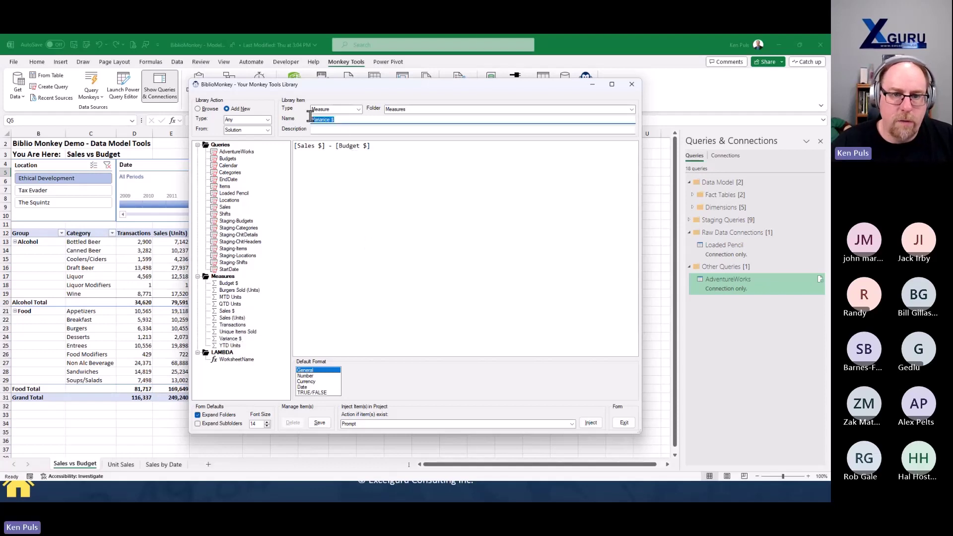
text(Difference)
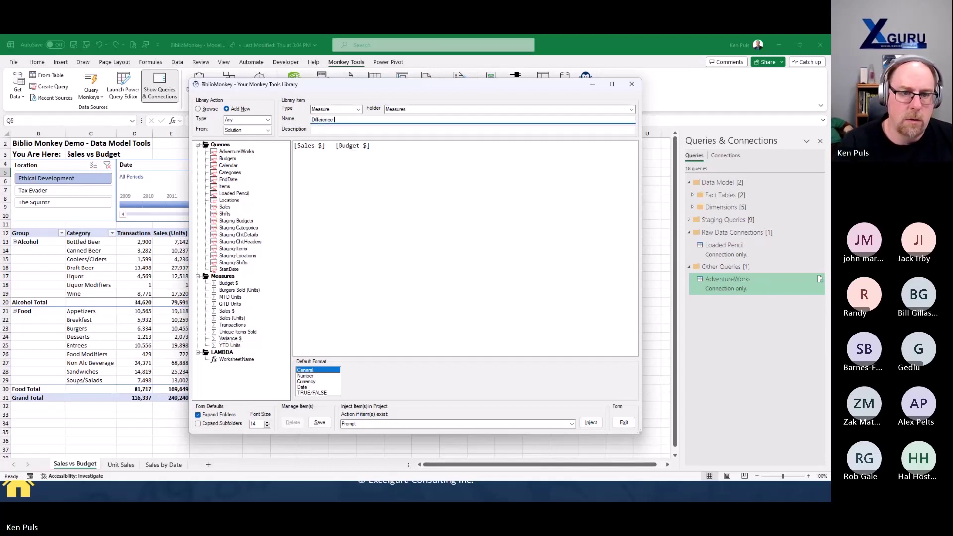
text( - Whol)
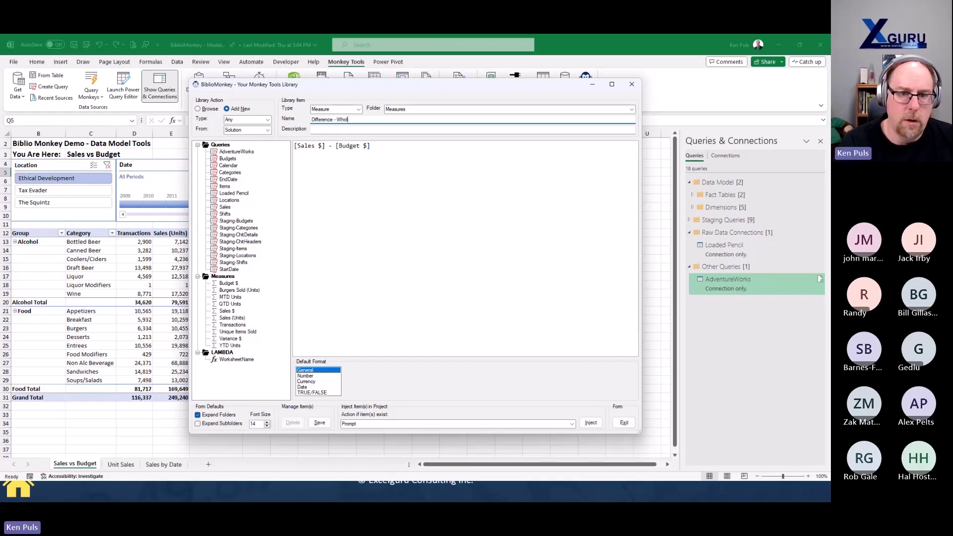
text(e Number)
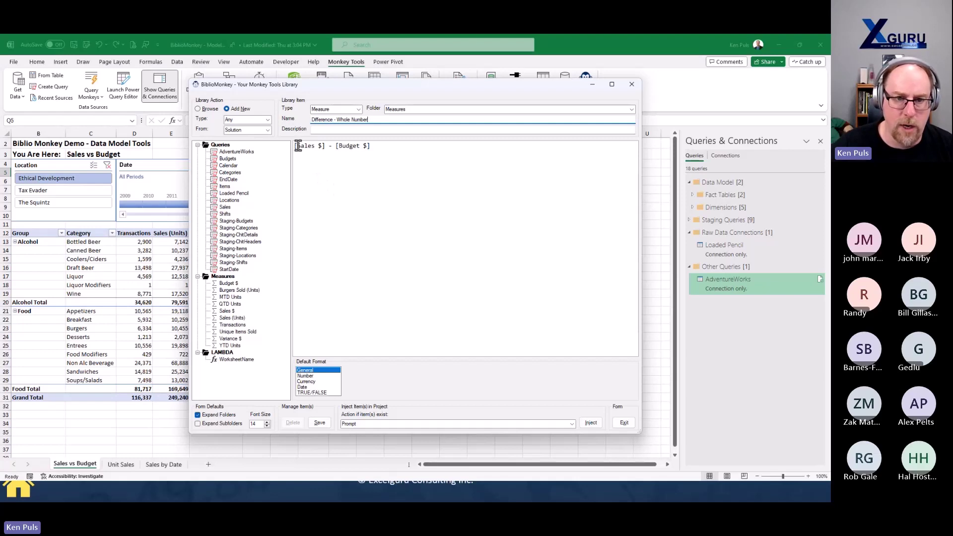
Step: Replace Sales $ inside the formula's first brackets with a new Measure prompt reading "Choose First Measure"
drag(298, 145, 325, 150)
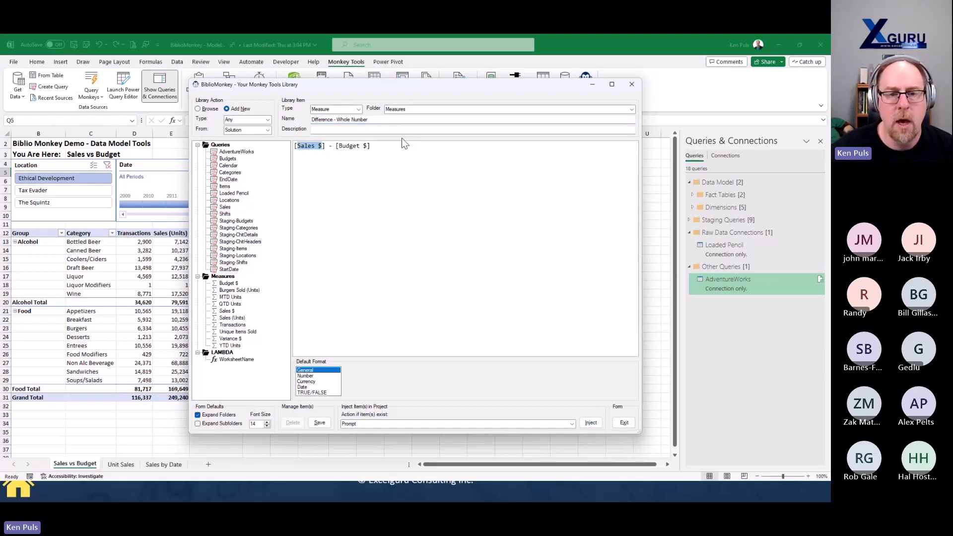
right_click(308, 147)
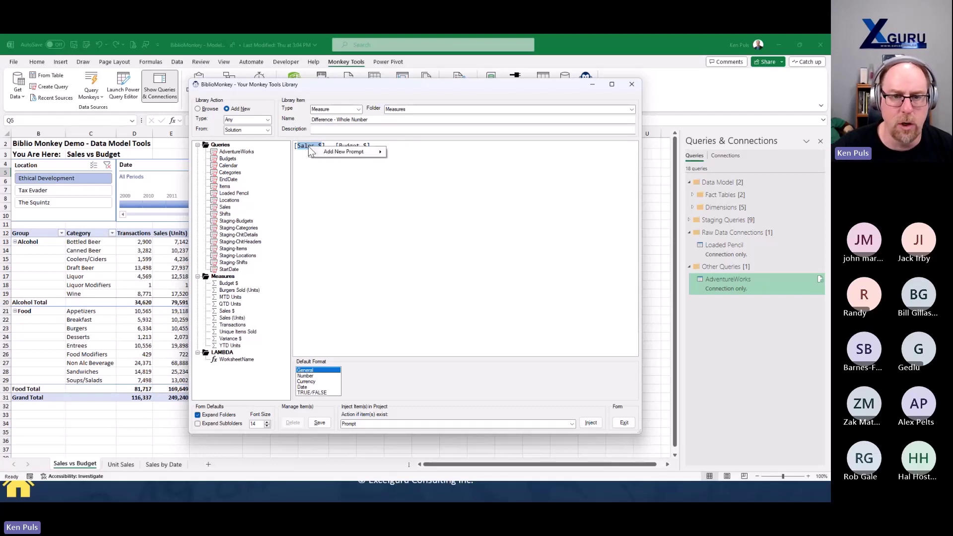
mouse_move(373, 154)
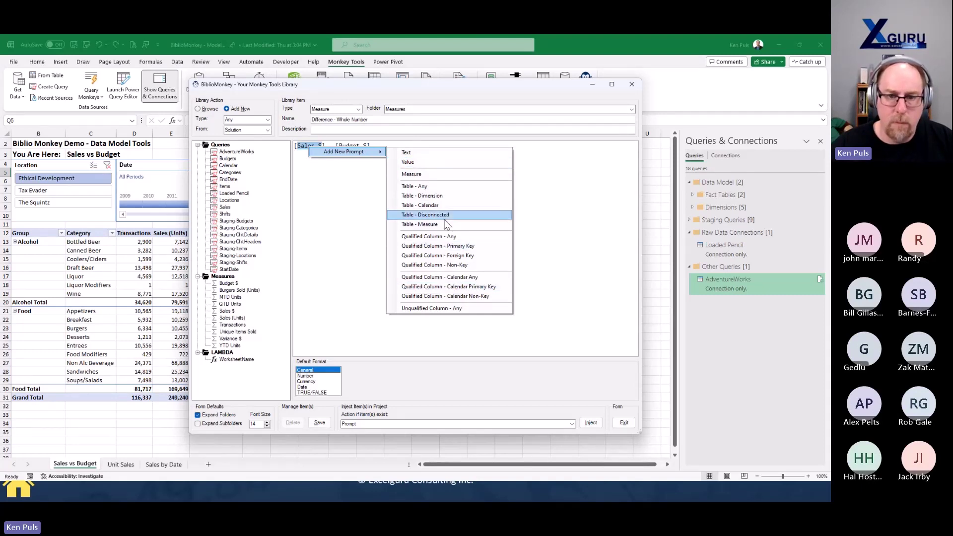
click(449, 175)
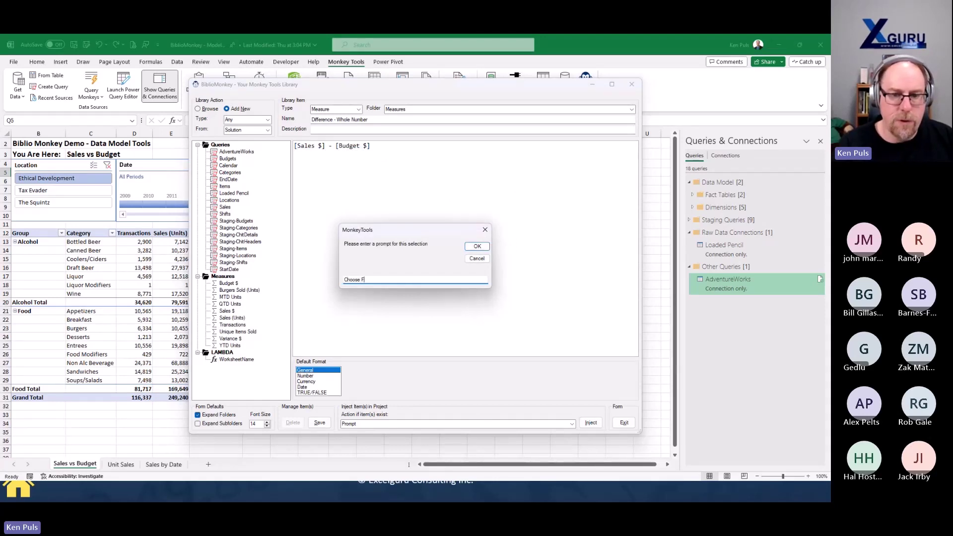
text(Choose First Measure)
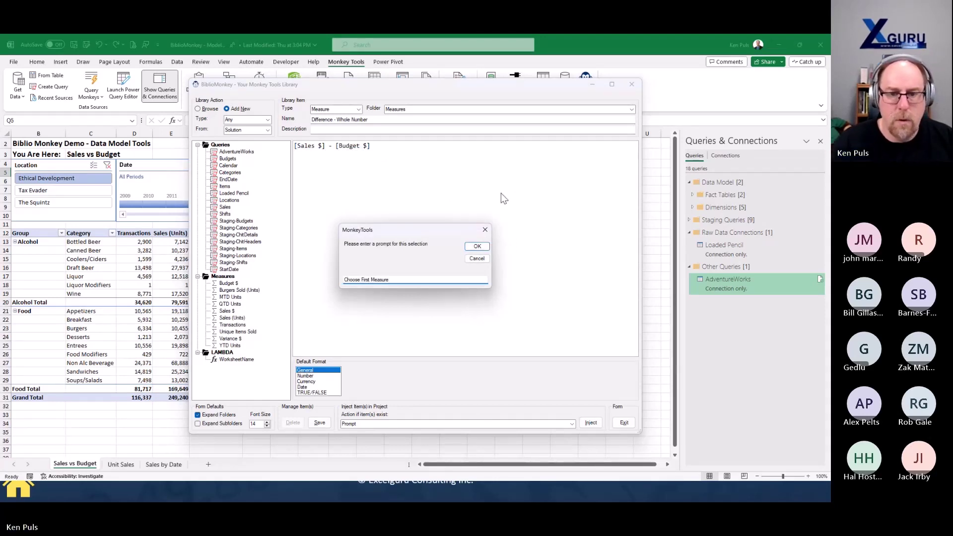
click(476, 246)
Step: Replace Budget $ inside the second brackets with a new Measure prompt reading "Choose Second Measure"
click(413, 144)
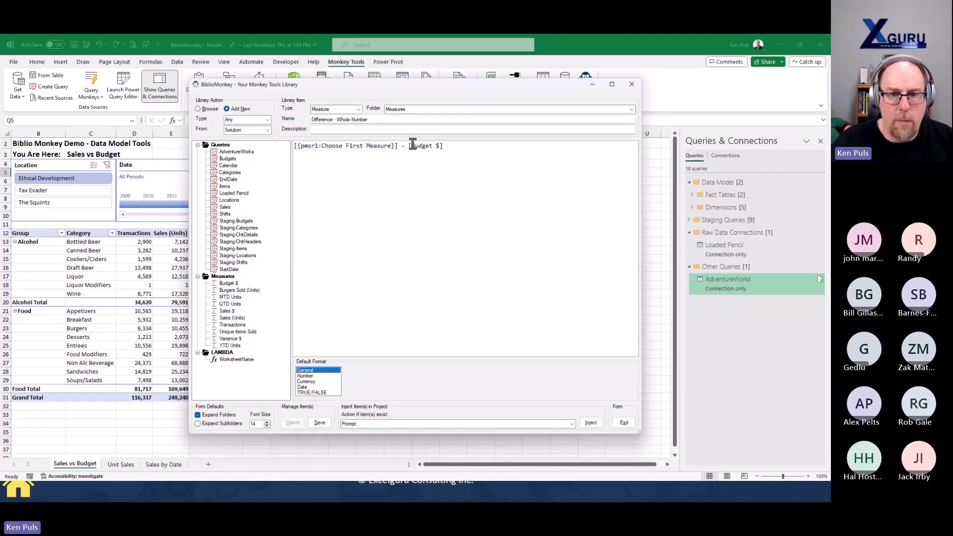
drag(412, 145, 440, 146)
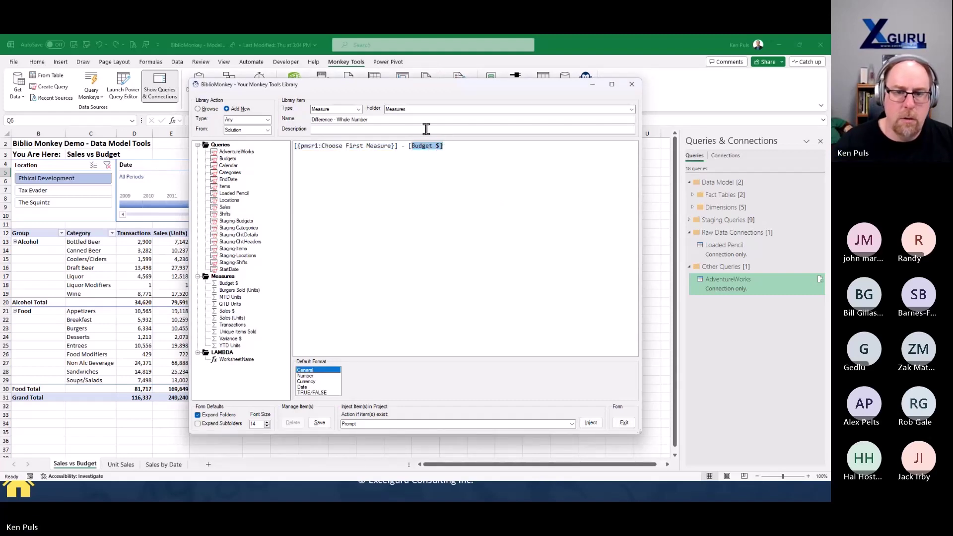
right_click(419, 145)
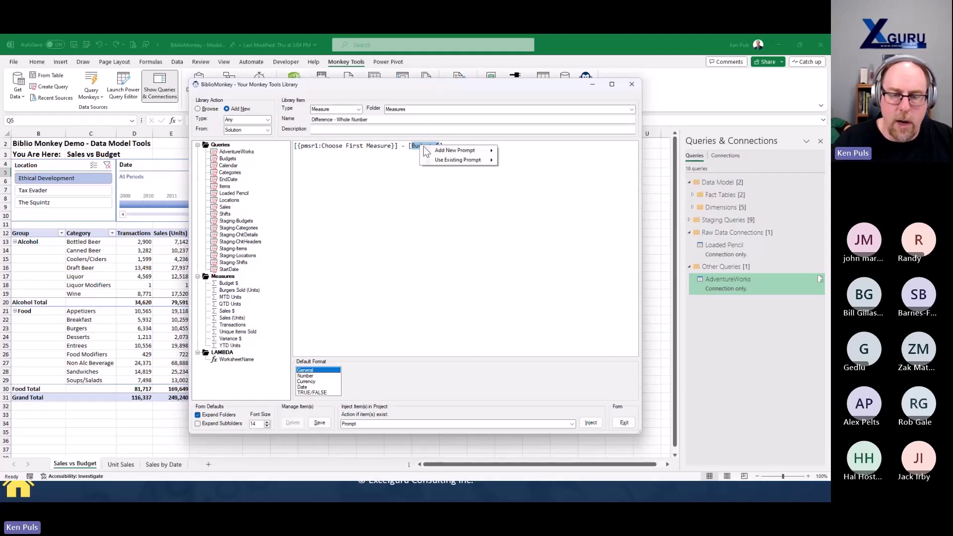
mouse_move(450, 155)
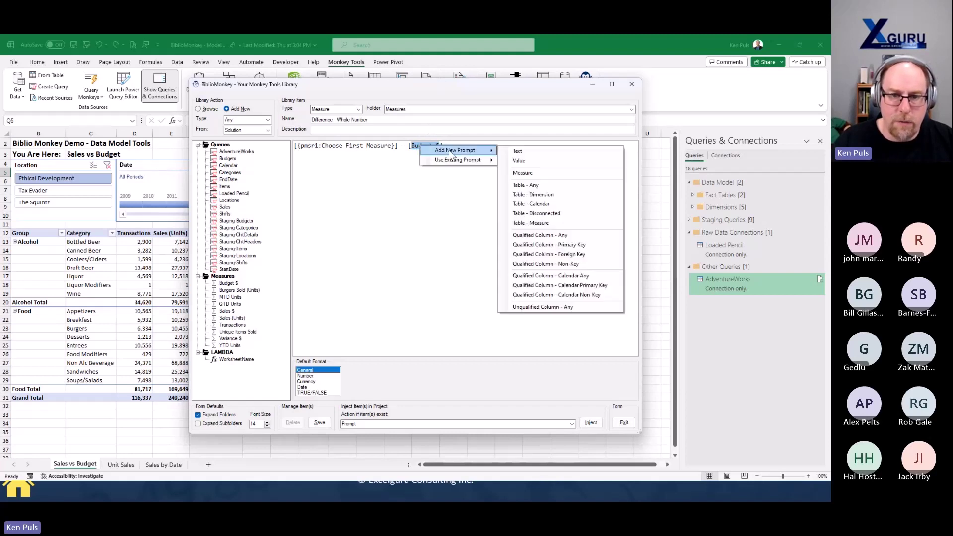
click(523, 173)
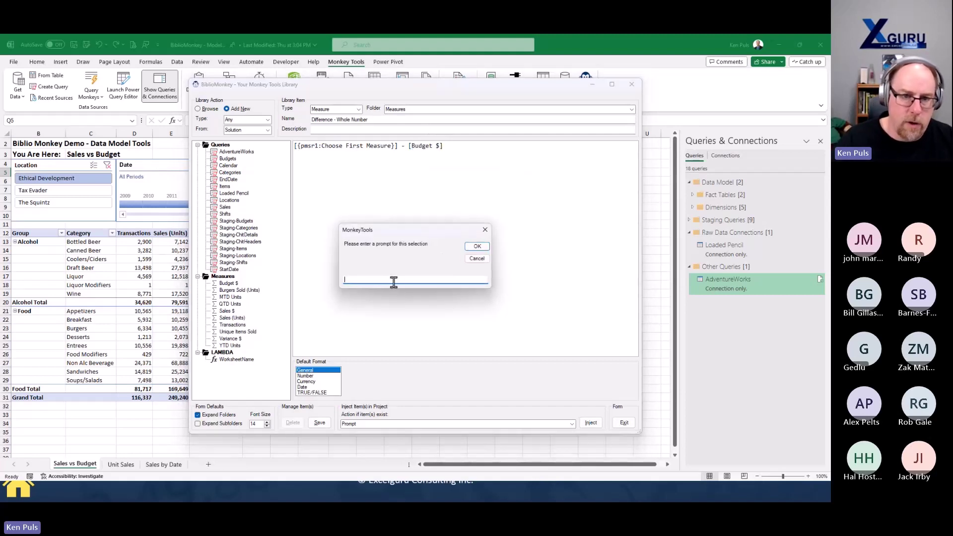
text(Choose Second)
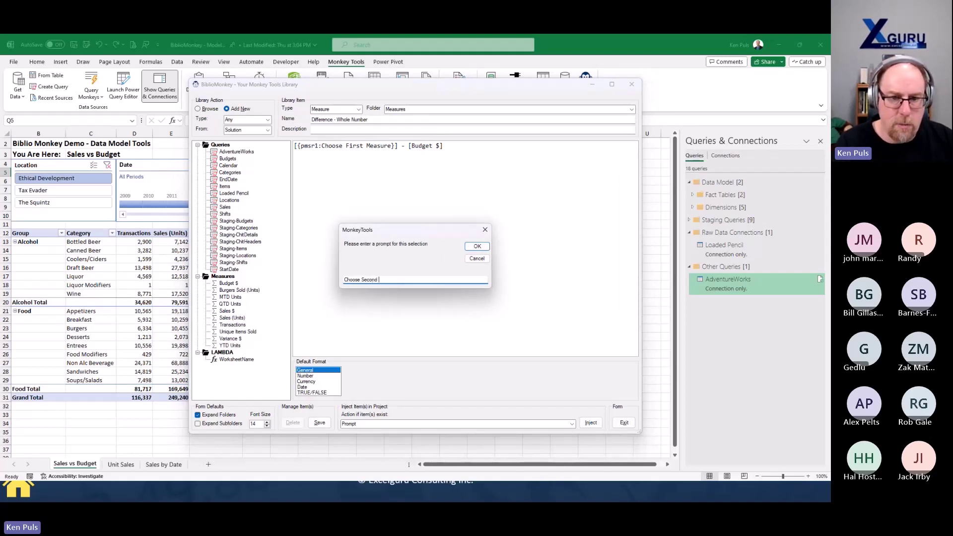
text( Measure)
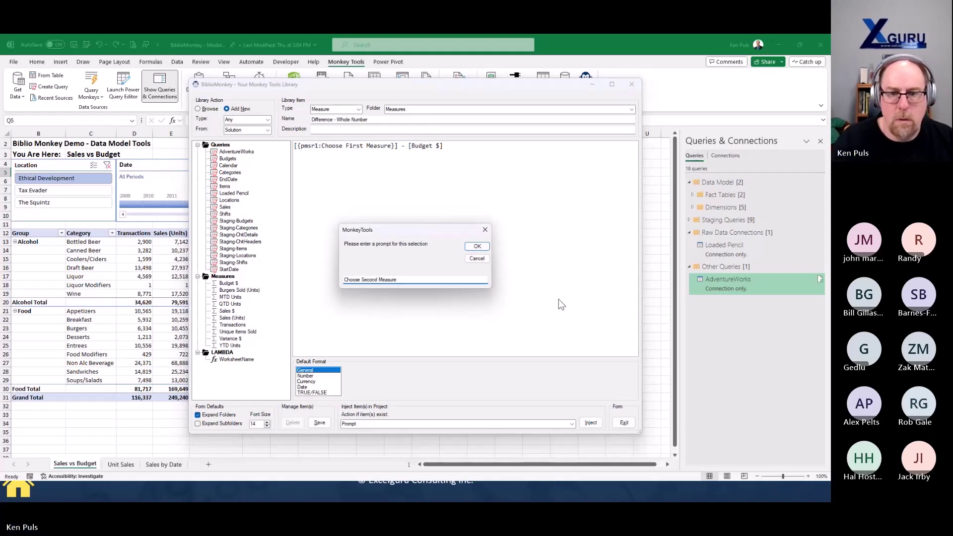
click(477, 246)
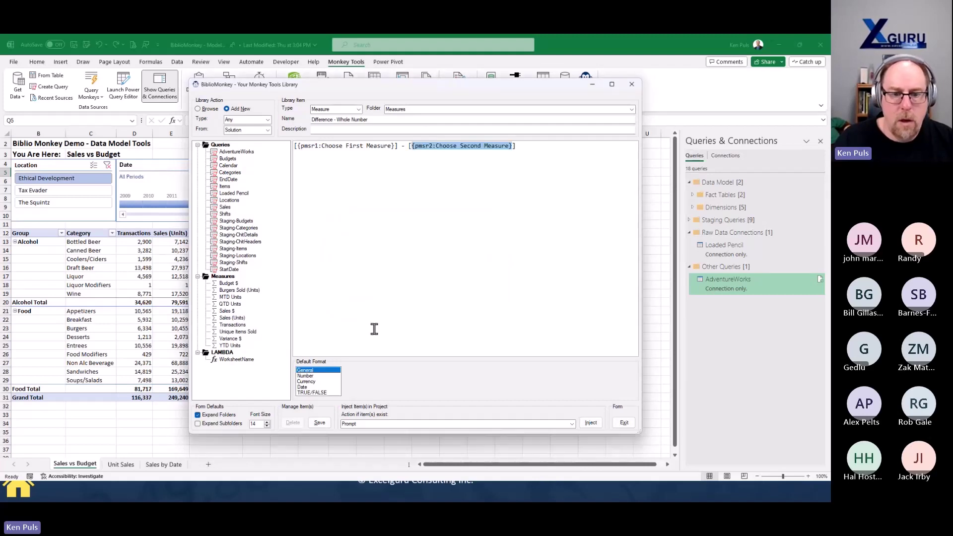
Step: Set the measure's default format to Number and save it to the library
click(307, 376)
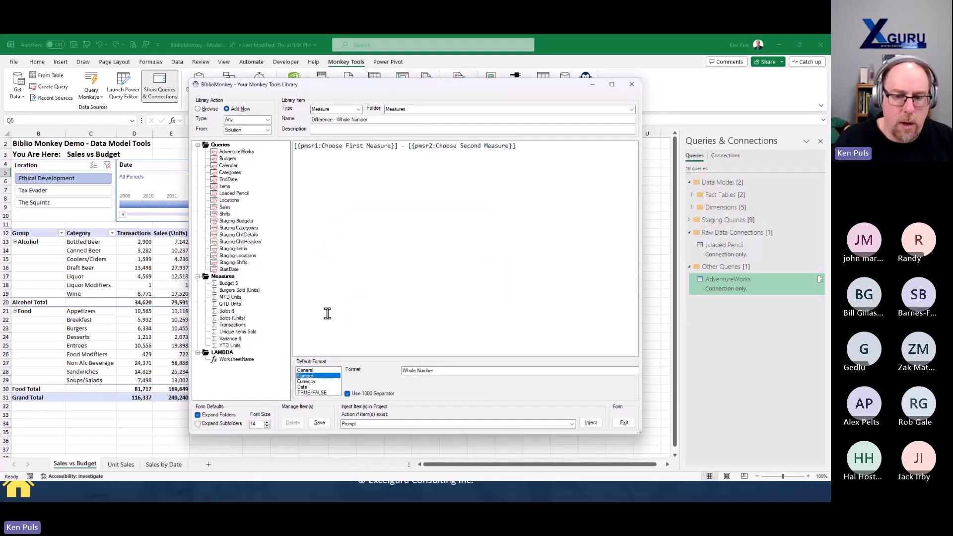
click(319, 423)
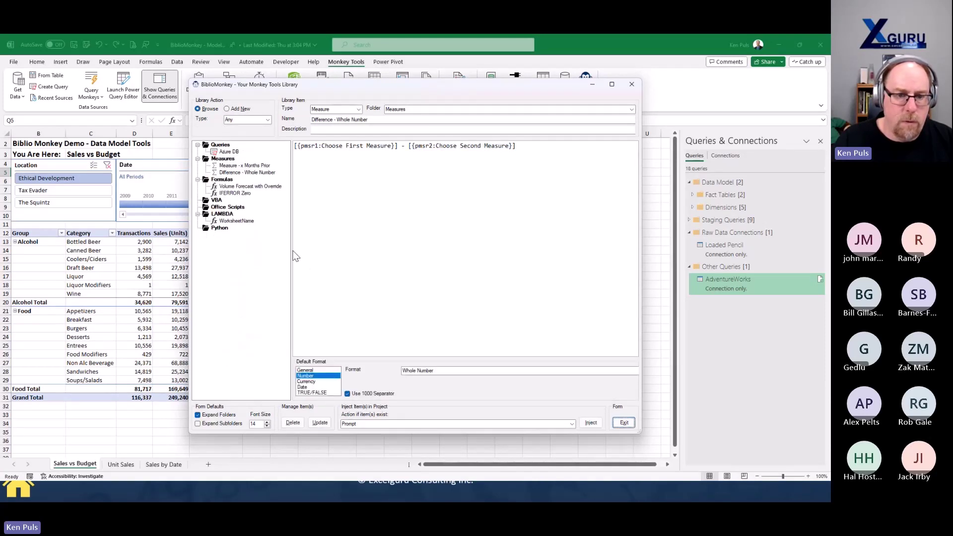
drag(292, 249, 288, 249)
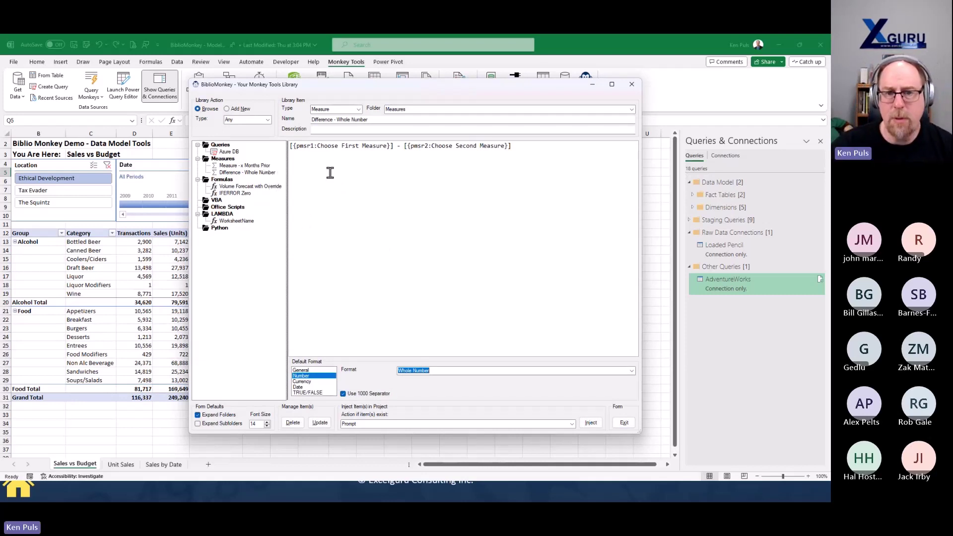
Step: Start a new library item from the solution's Burgers Sold (Units) measure
click(241, 109)
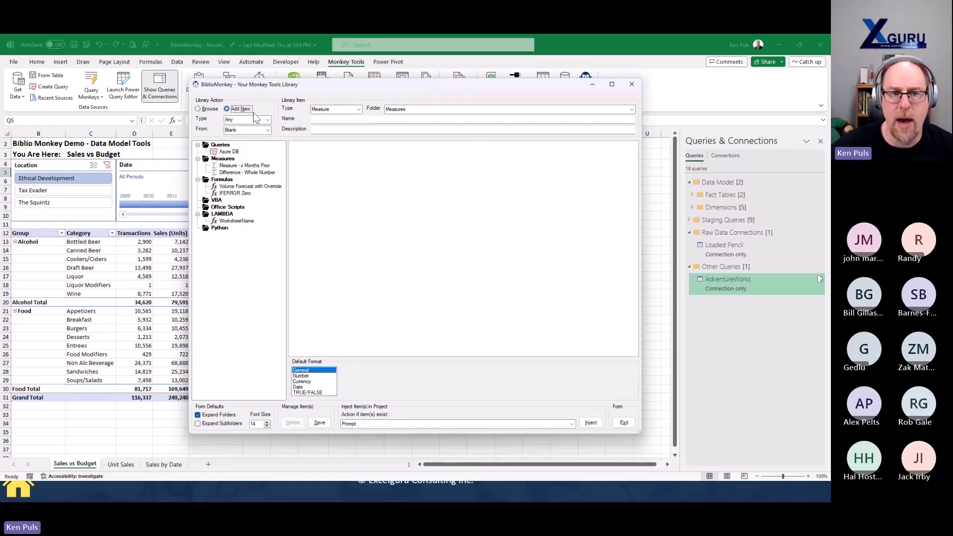
click(268, 129)
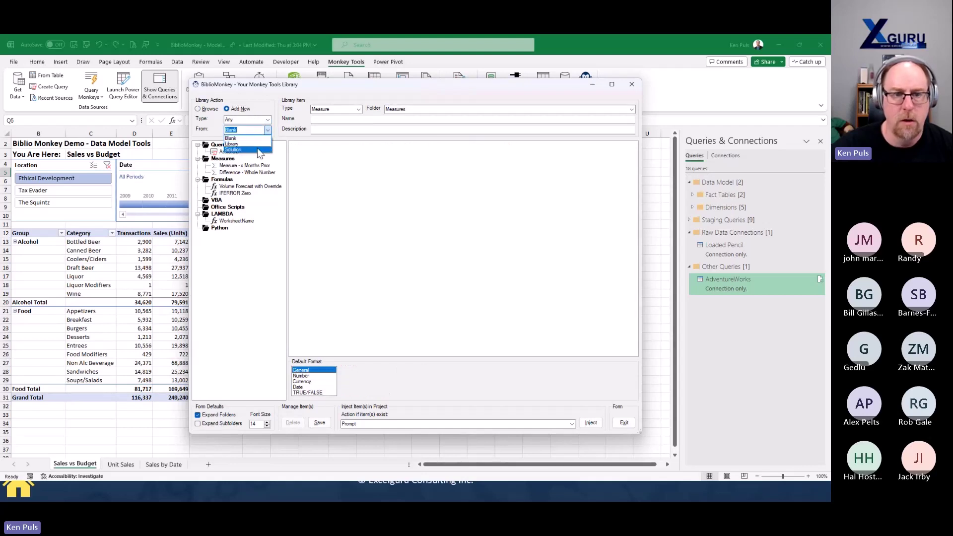
click(258, 157)
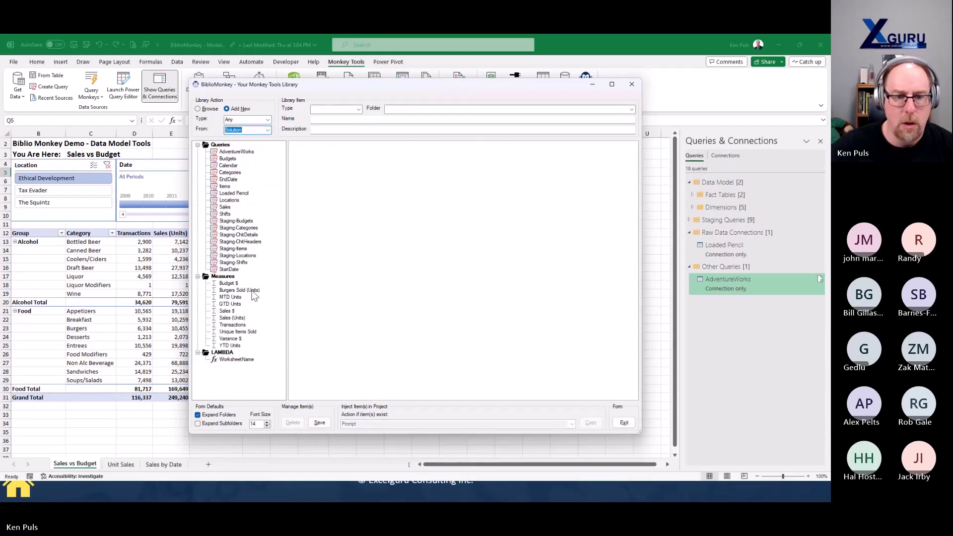
click(244, 290)
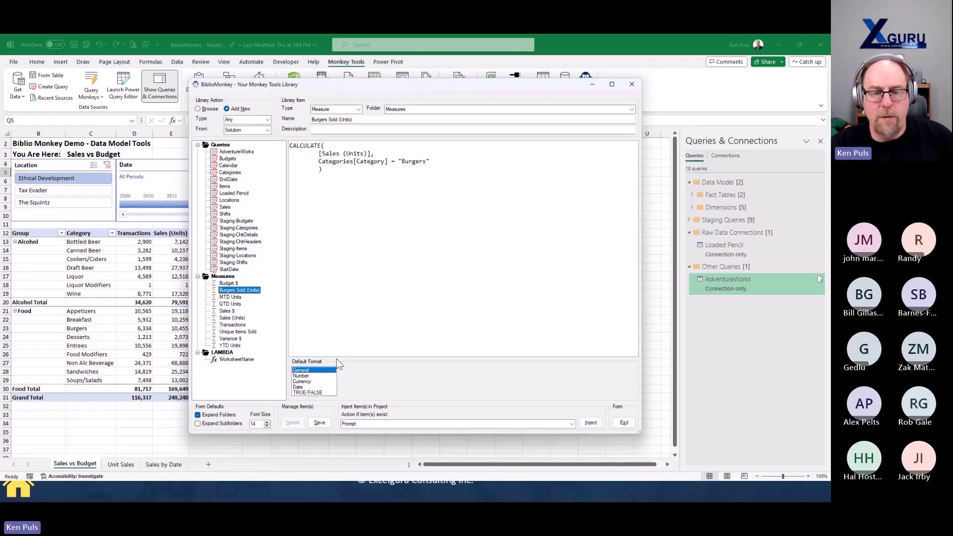
Step: Rename the new library item "CALCULATE Measure where Column=text"
drag(373, 120, 300, 122)
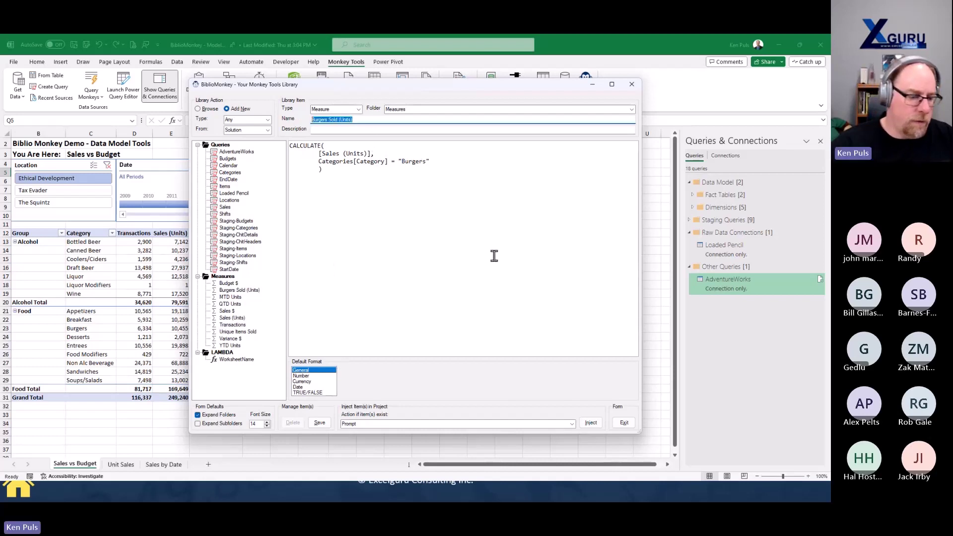
text(CALCULATE)
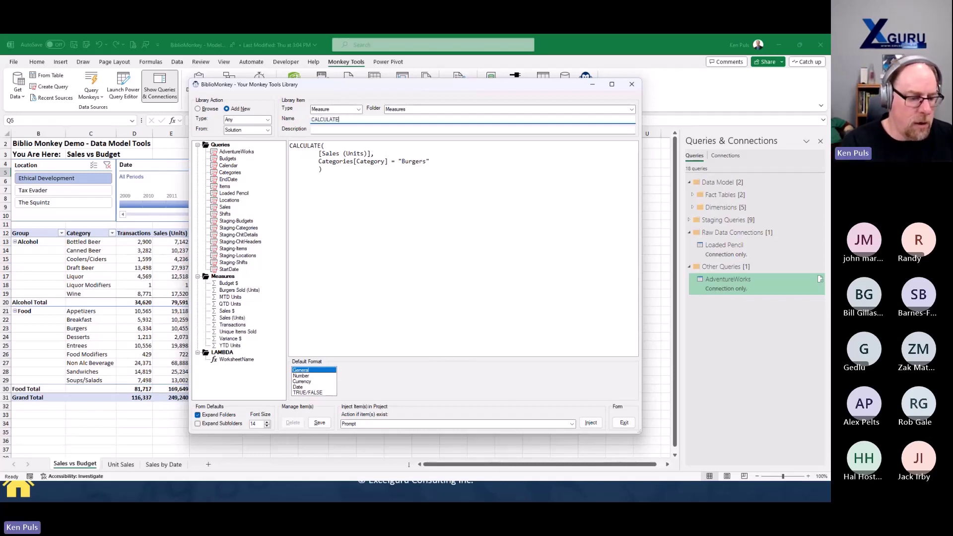
text( Measure)
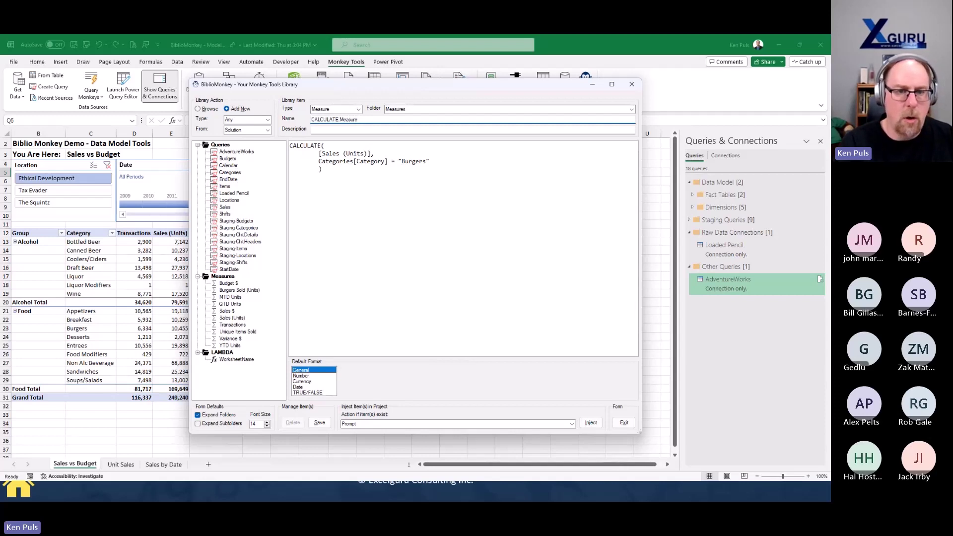
text( where Column=text)
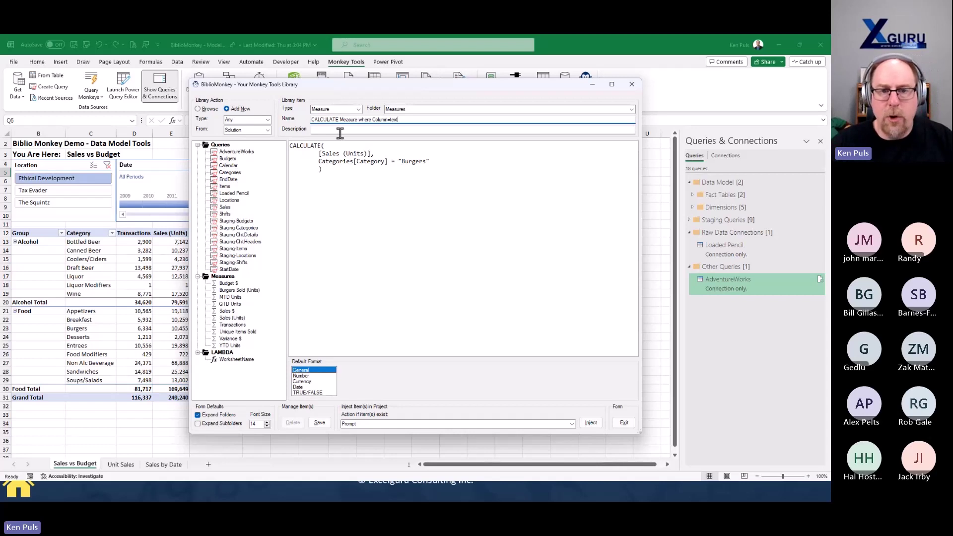
click(325, 129)
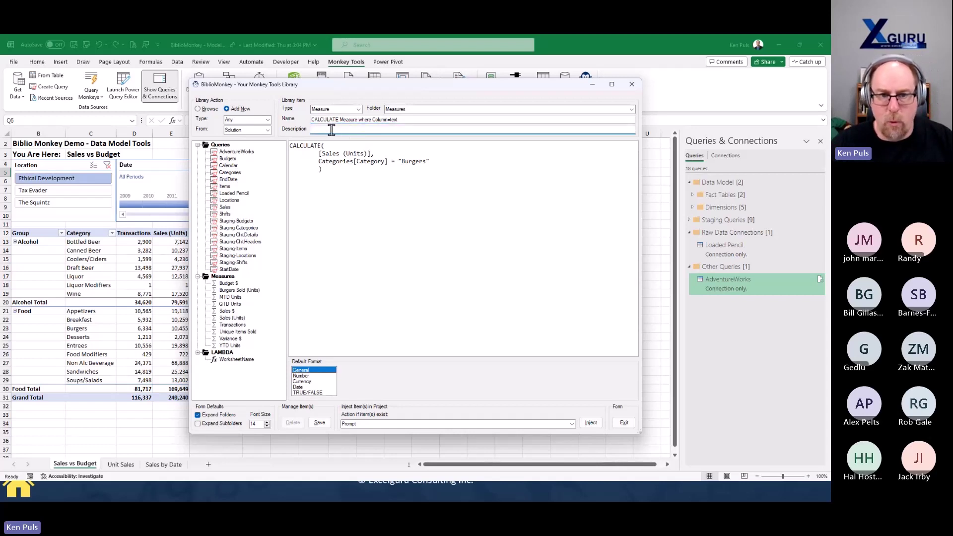
Step: Replace Sales (Units) inside its brackets with a new Measure prompt reading "Choose base measure"
drag(323, 154, 363, 154)
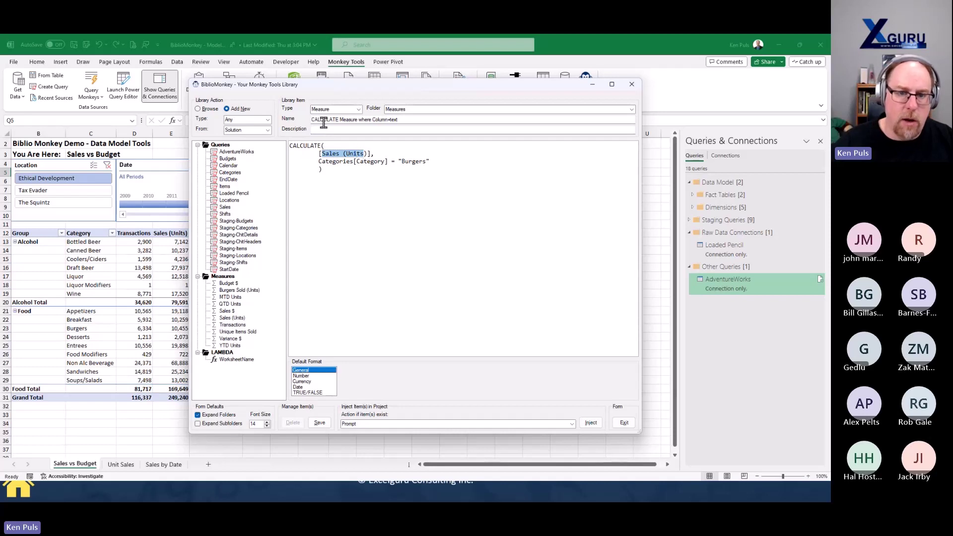
right_click(357, 153)
mouse_move(390, 163)
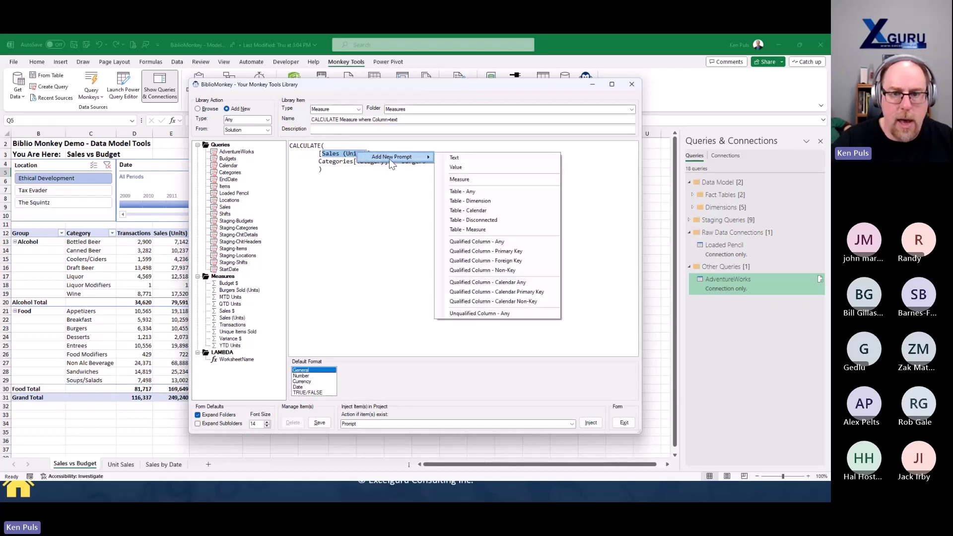
click(467, 180)
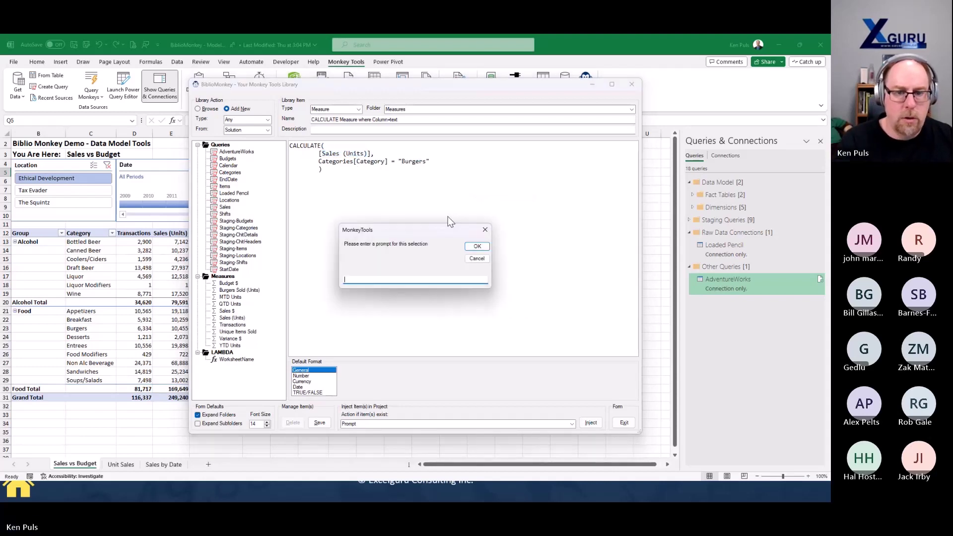
text(Choose base measure)
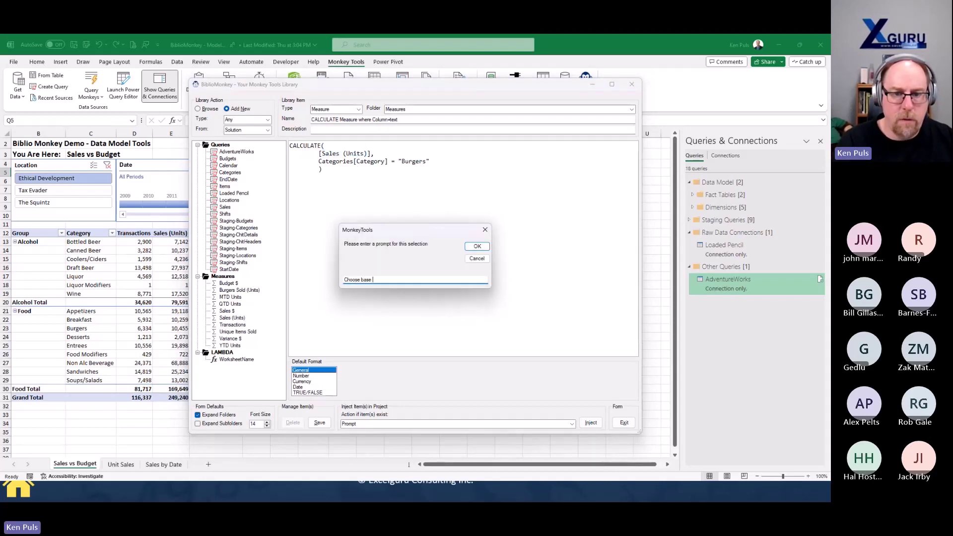
click(469, 248)
Step: Replace Categories[Category] in the filter with a new Qualified Column - Any prompt reading "Choose column"
drag(318, 161, 389, 162)
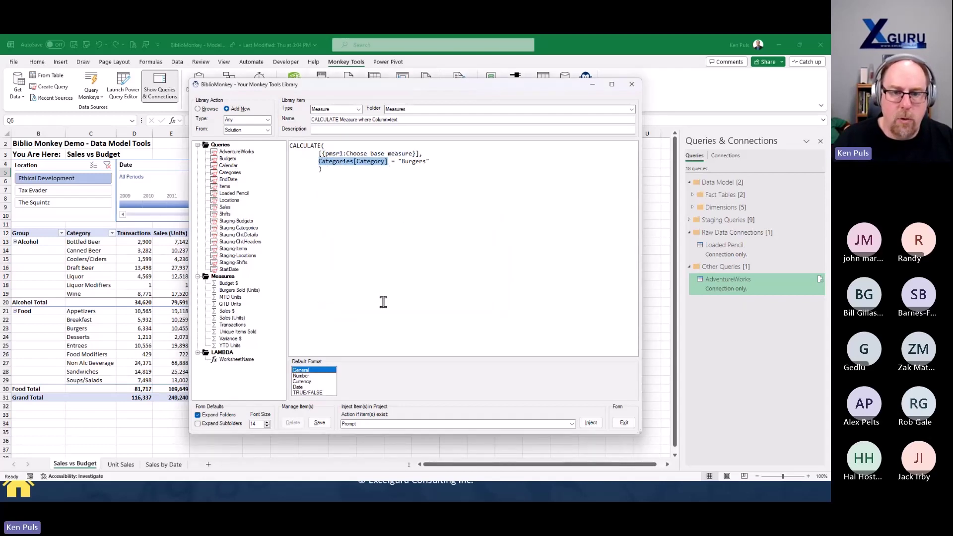
right_click(341, 163)
mouse_move(372, 168)
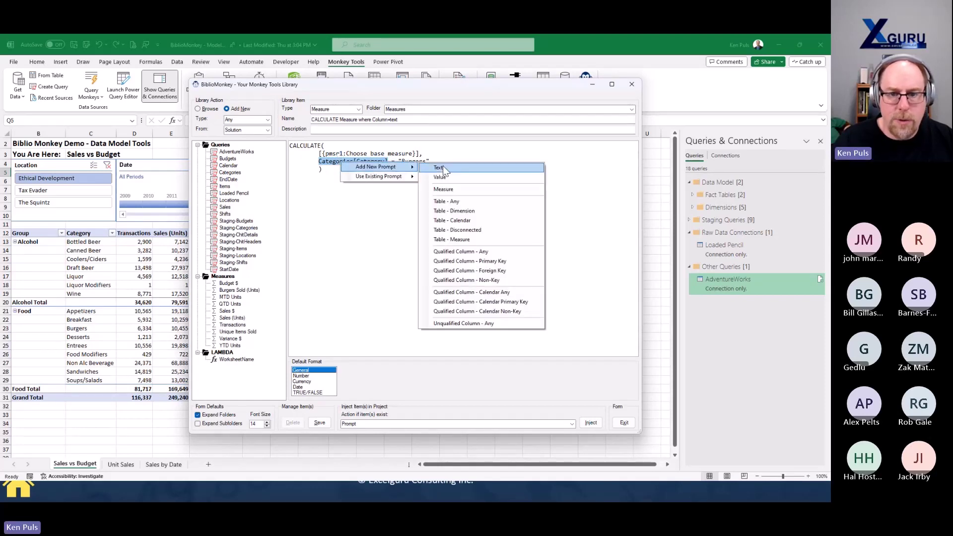
click(461, 252)
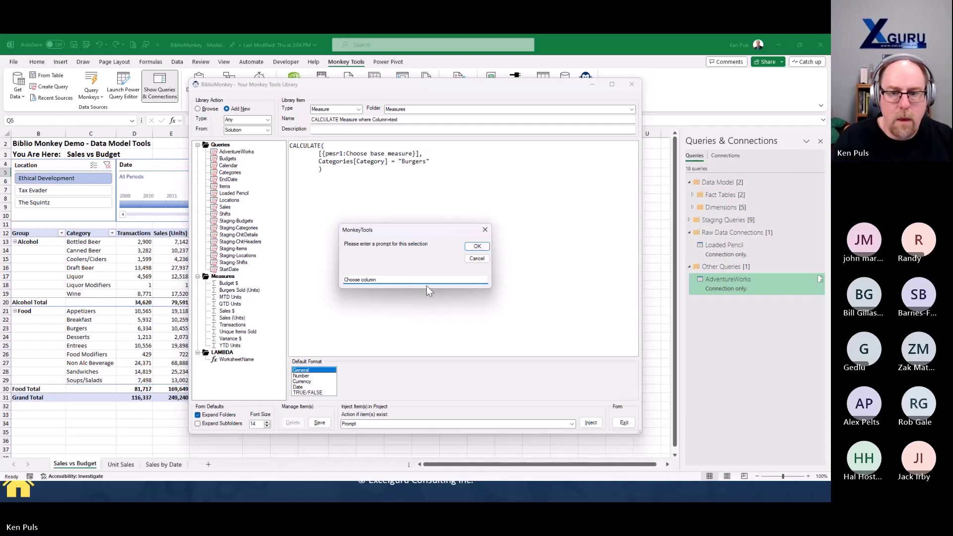
click(477, 246)
Step: Replace Burgers inside its quotation marks with a new Text prompt reading "Value to match"
drag(406, 161, 429, 161)
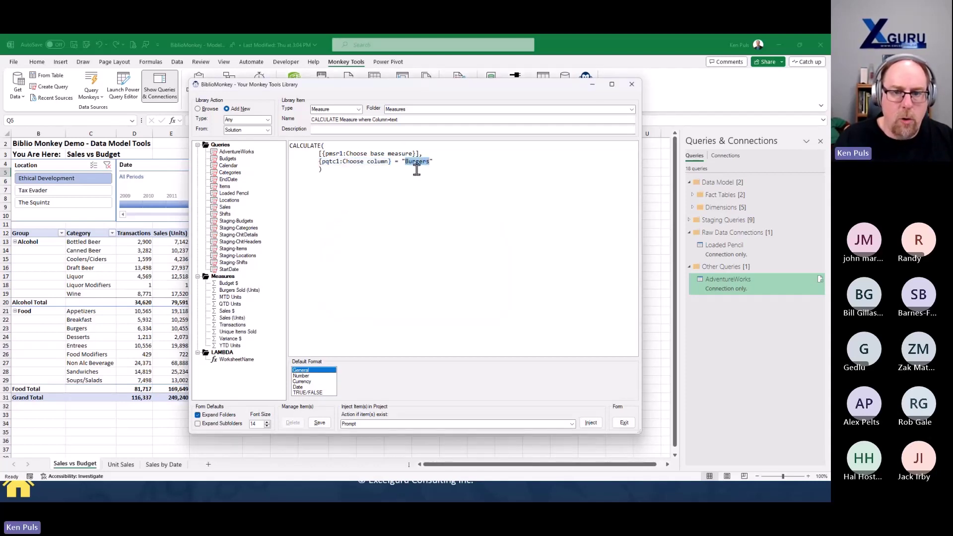
right_click(417, 164)
mouse_move(449, 168)
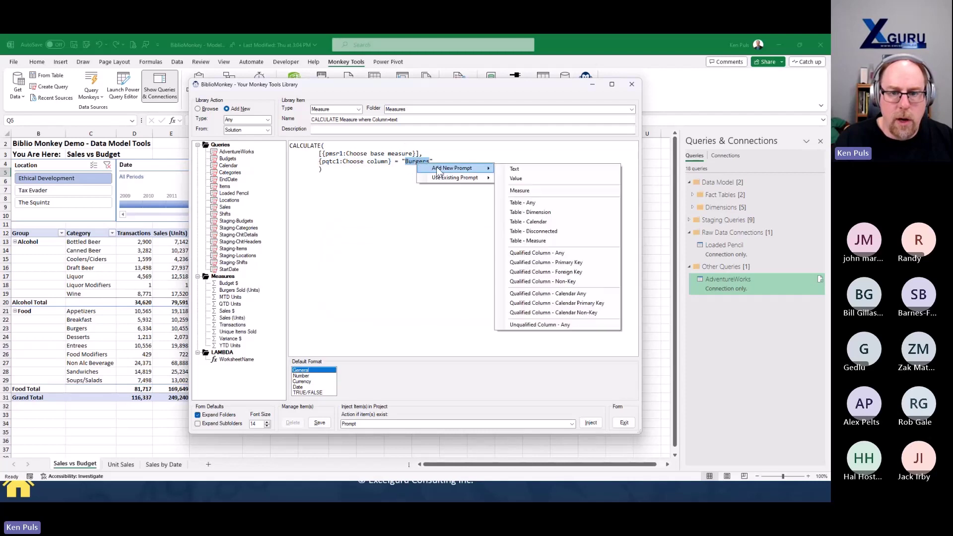
click(516, 170)
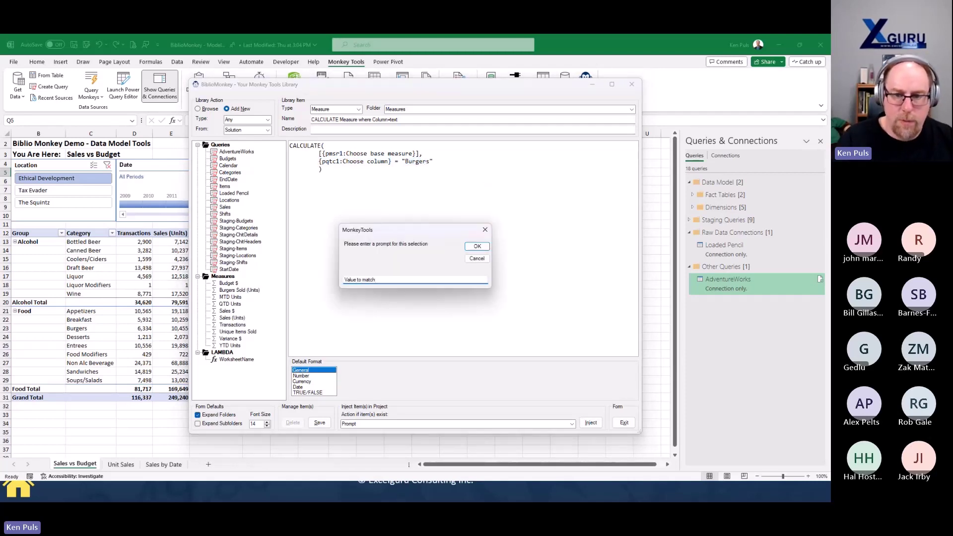
click(477, 246)
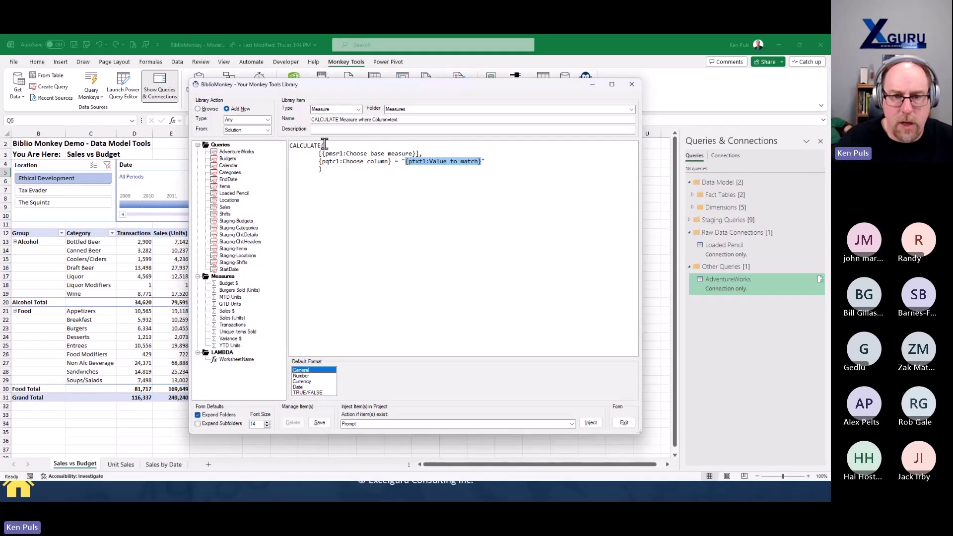
Step: Set the template's default format to Number with the Whole Number option and save it to the library
click(308, 376)
click(435, 372)
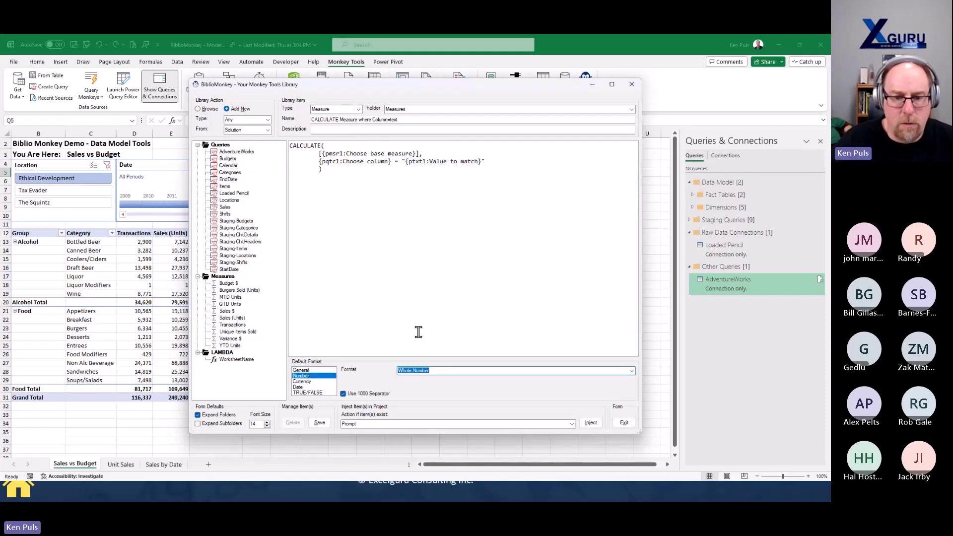
click(319, 422)
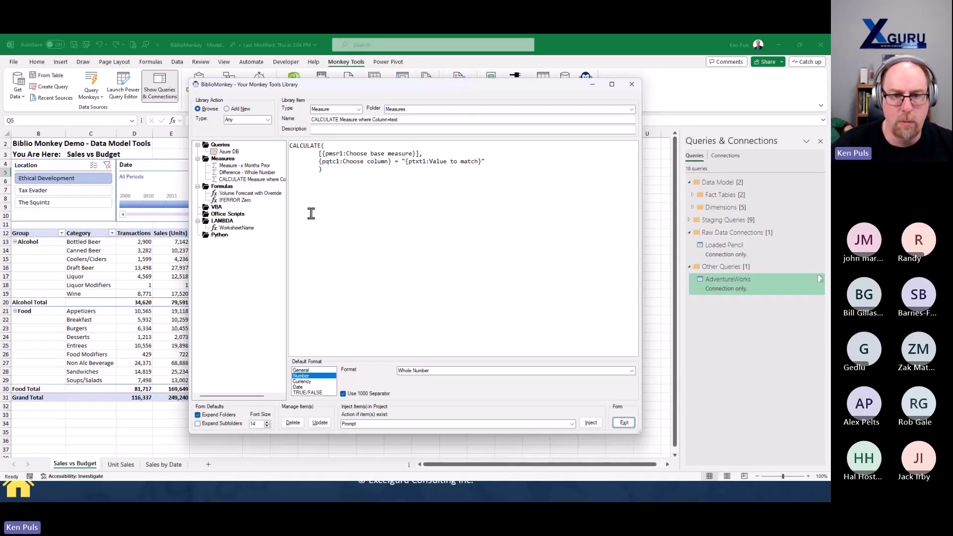
Step: Examine the "Measure - x Months Prior" template's months and calendar date key prompts, and the prompt types offered for new prompts
click(251, 166)
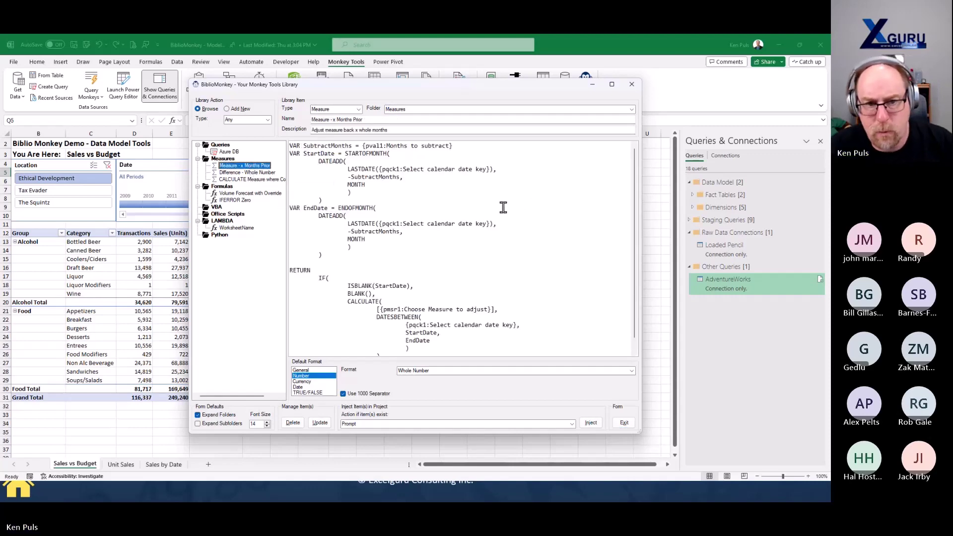
drag(487, 85, 484, 61)
drag(446, 407, 444, 456)
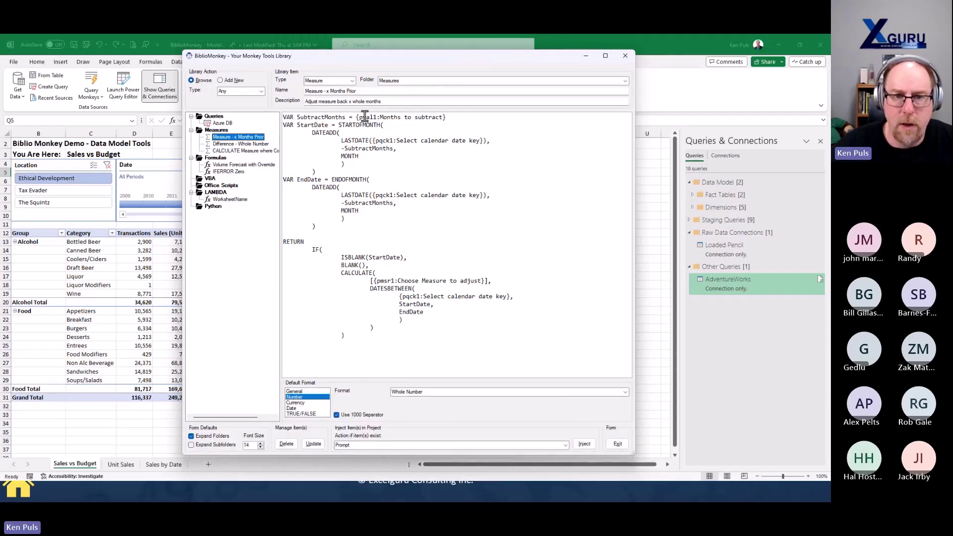
drag(355, 117, 447, 117)
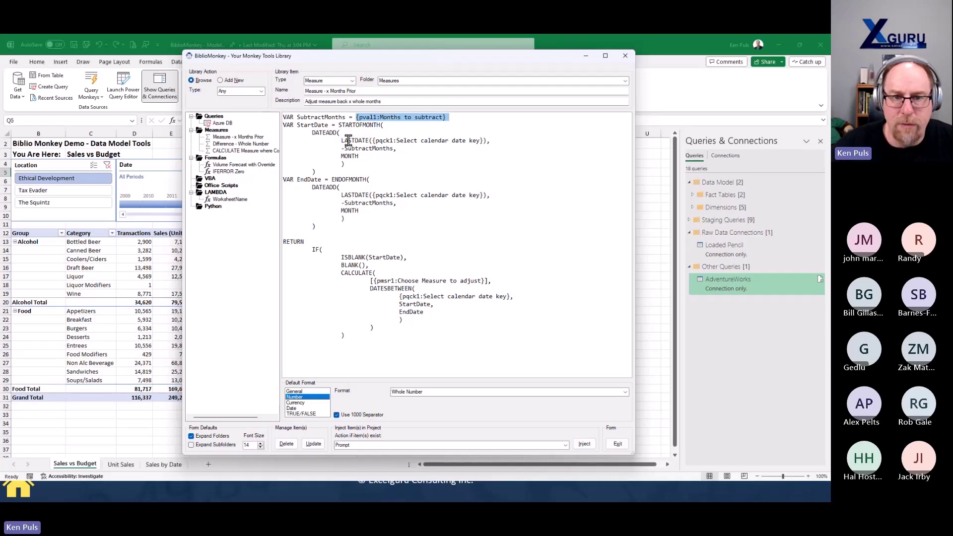
drag(369, 141, 483, 142)
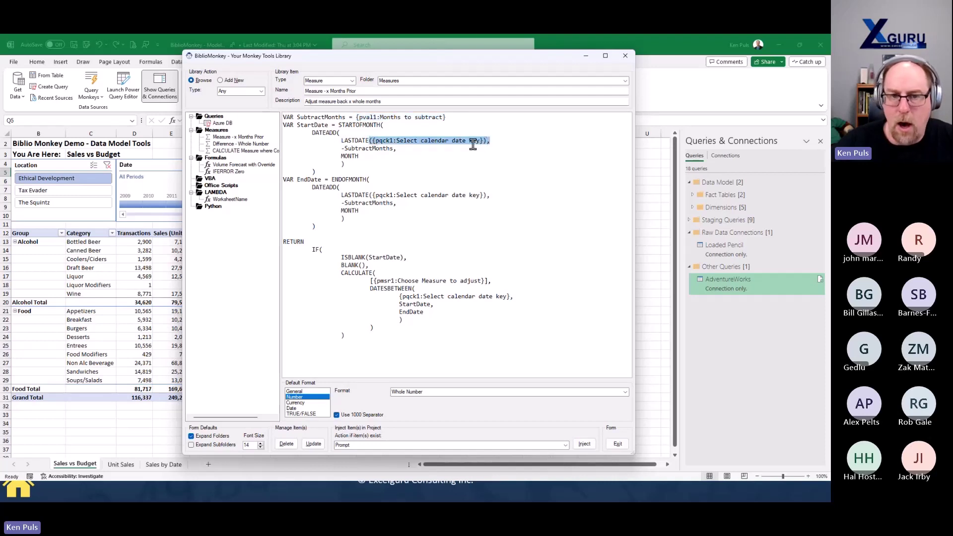
click(470, 152)
right_click(445, 143)
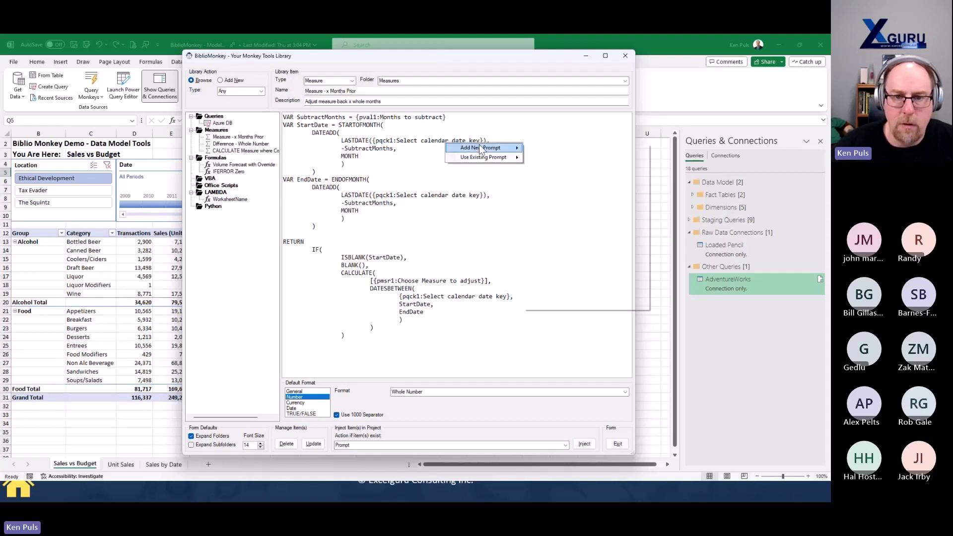
mouse_move(480, 149)
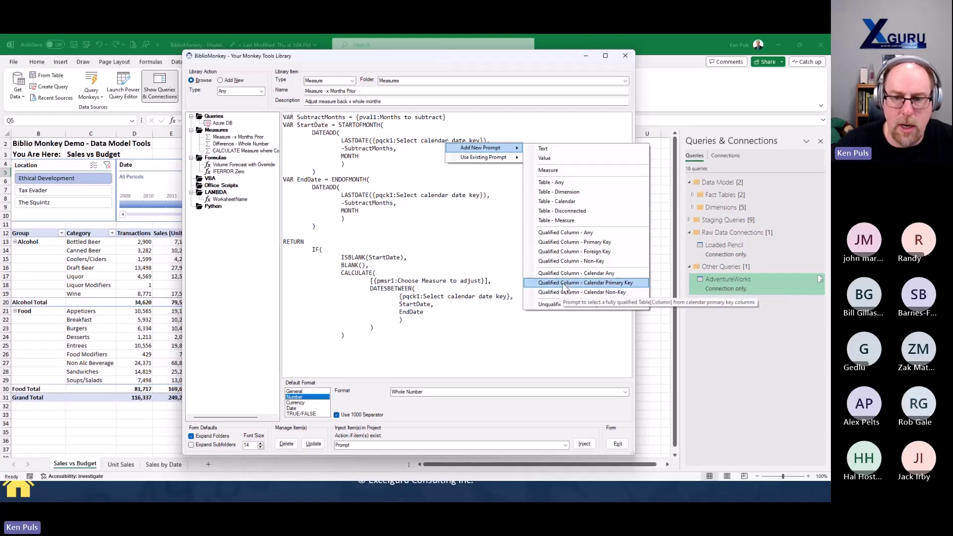
click(423, 181)
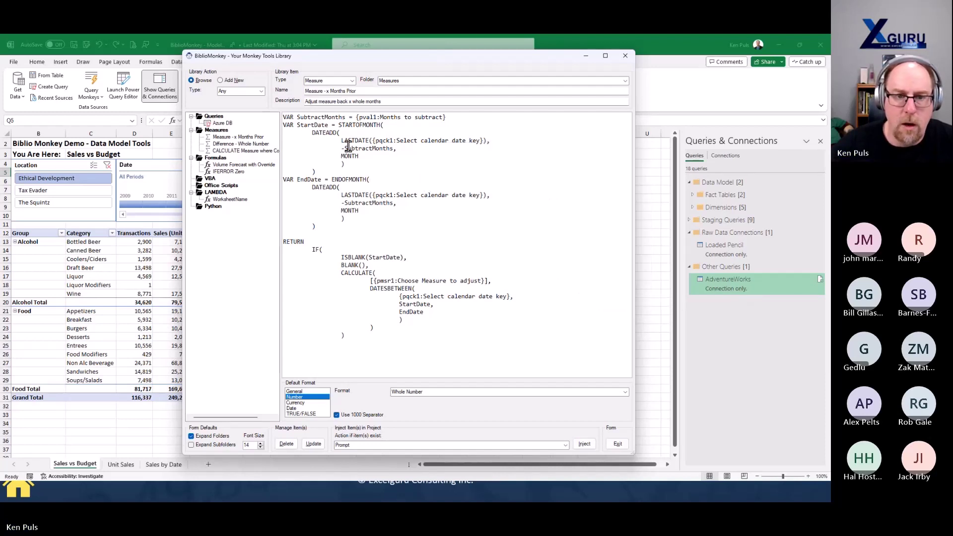
Step: Examine where the template uses SubtractMonths, repeats the calendar date key prompt and prompts for a measure, and review its reusable existing prompts
drag(344, 149, 390, 148)
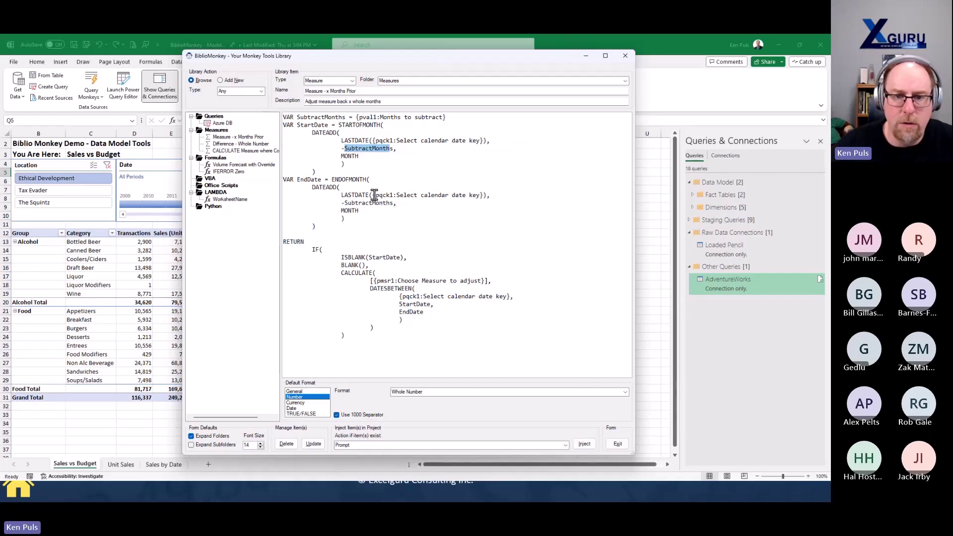
drag(374, 194, 481, 193)
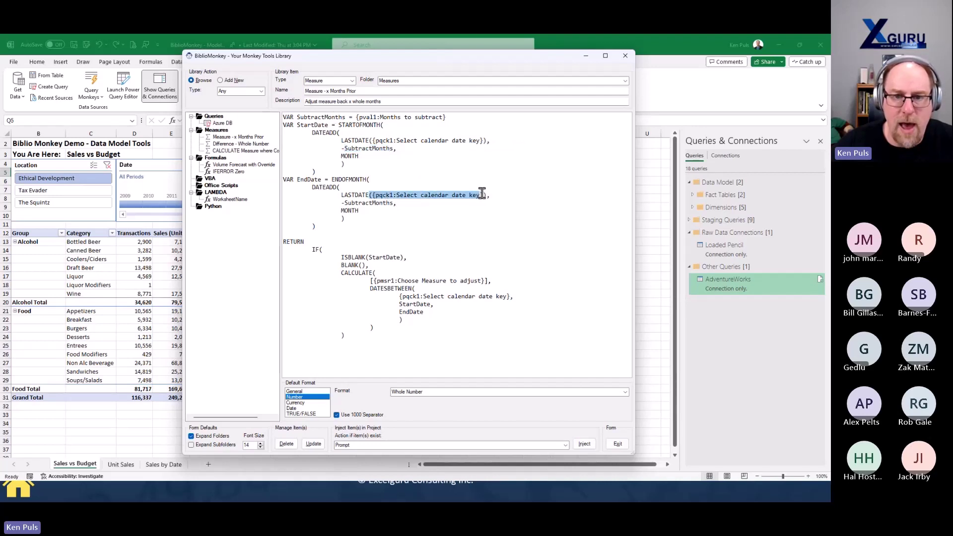
drag(489, 141, 376, 141)
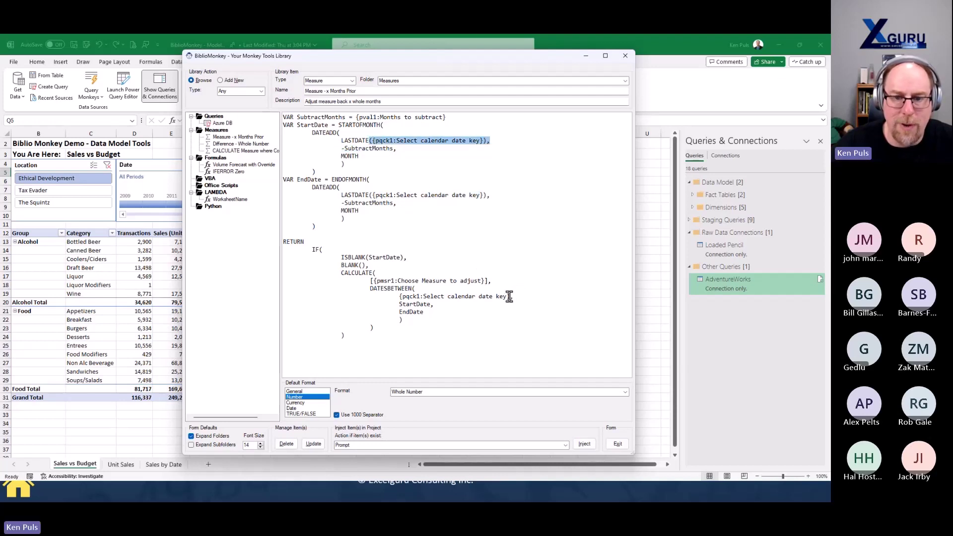
drag(513, 296, 400, 296)
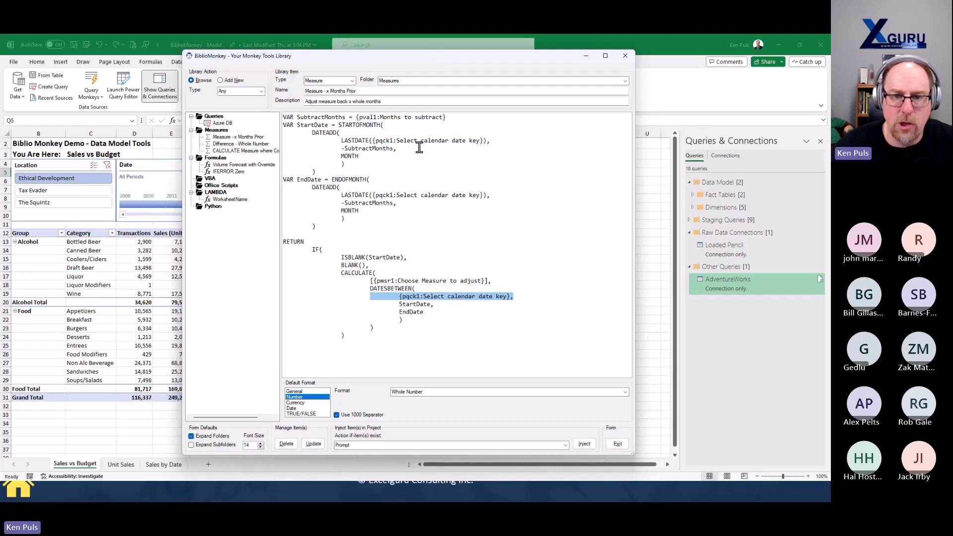
drag(489, 281, 379, 283)
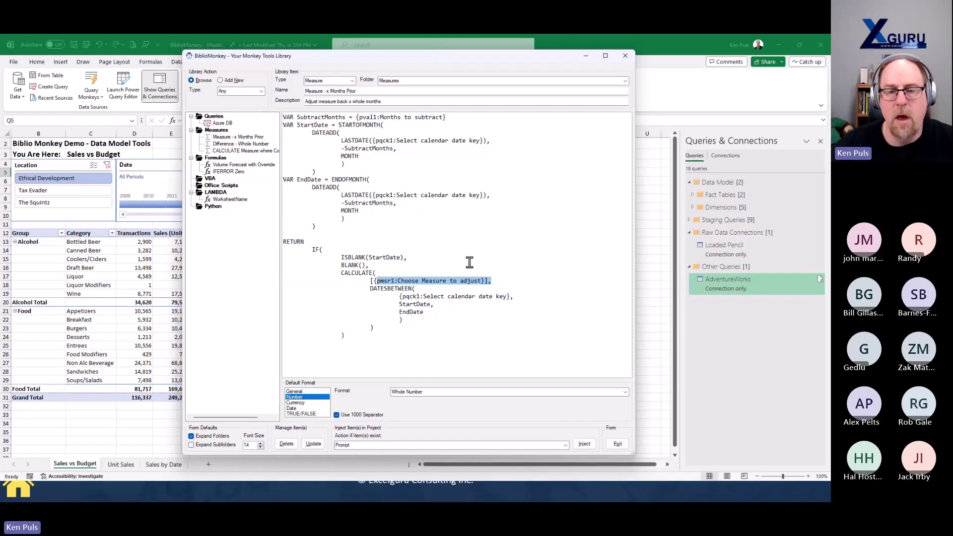
right_click(425, 143)
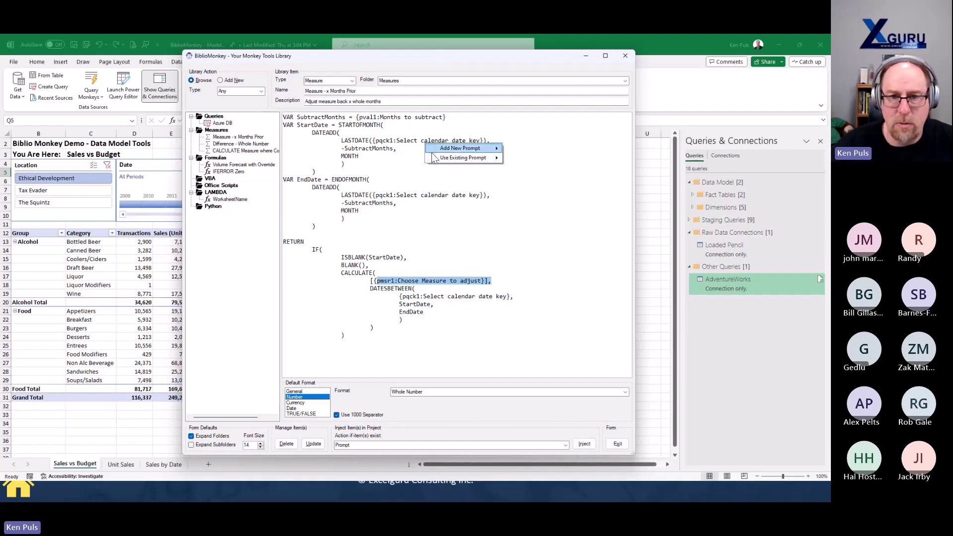
mouse_move(431, 157)
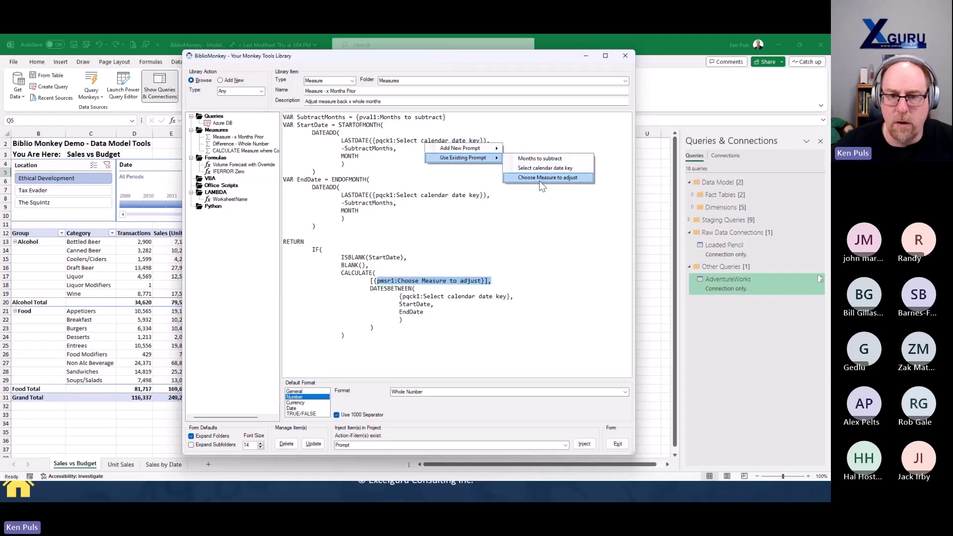
click(539, 257)
Step: Delete the calendar date key prompt inside DATESBETWEEN and insert the existing "Select calendar date key" prompt in its place
drag(400, 297, 514, 297)
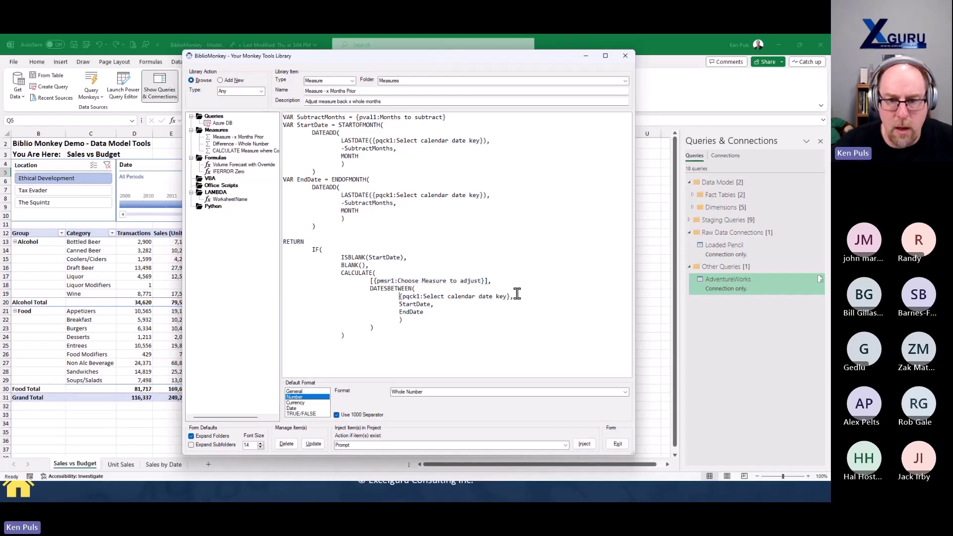
key(Delete)
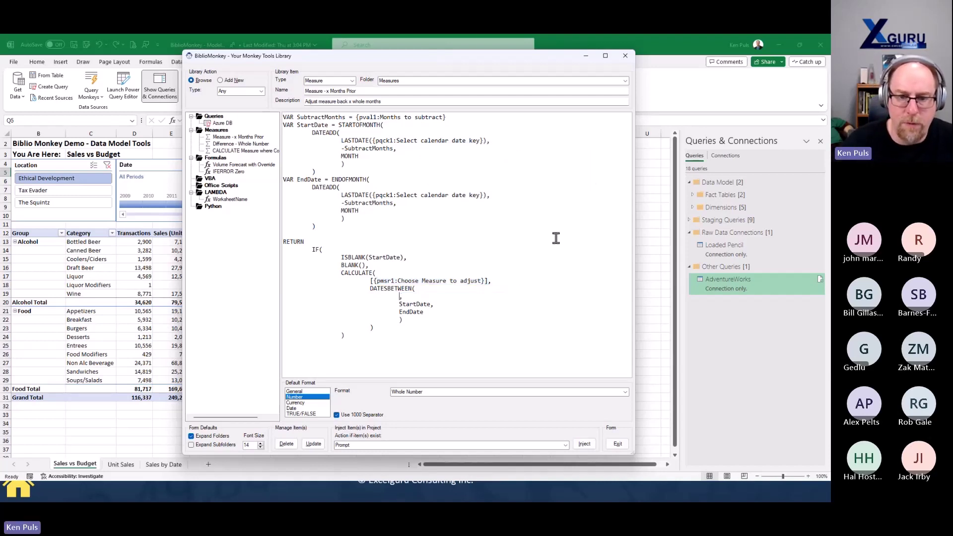
right_click(400, 295)
mouse_move(446, 310)
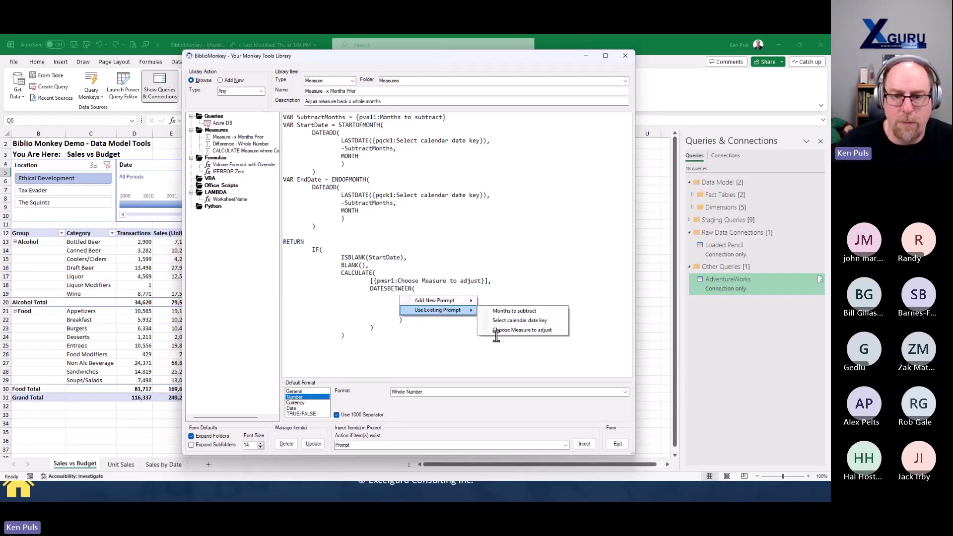
click(519, 321)
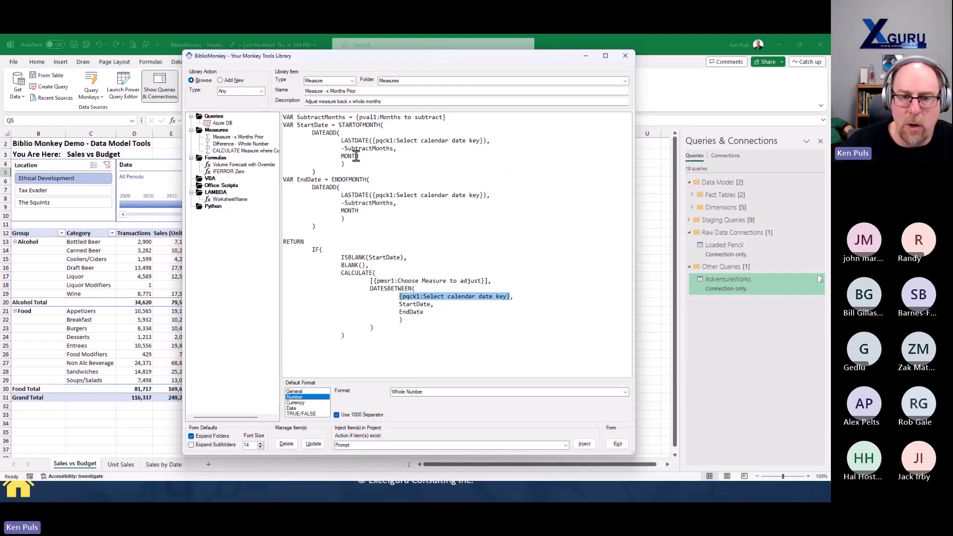
click(474, 250)
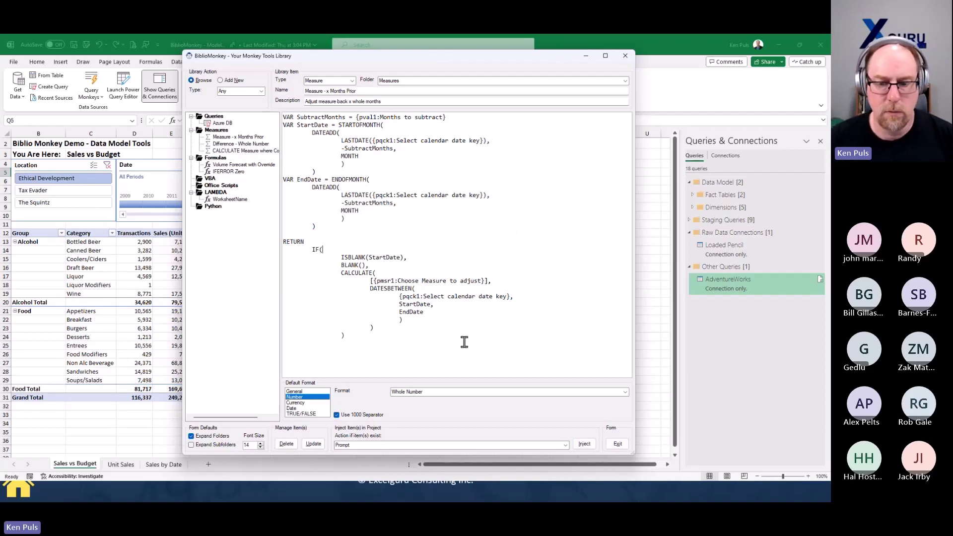
Step: Exit the library and close the open workbooks, discarding the changes to the BiblioMonkey - Formulas and LAMBDAs workbook
click(617, 444)
click(821, 45)
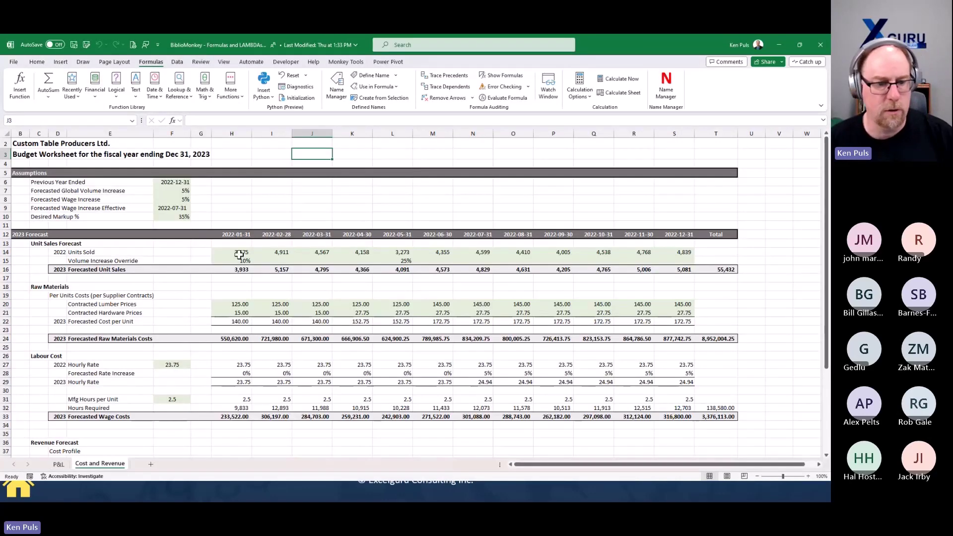
click(820, 45)
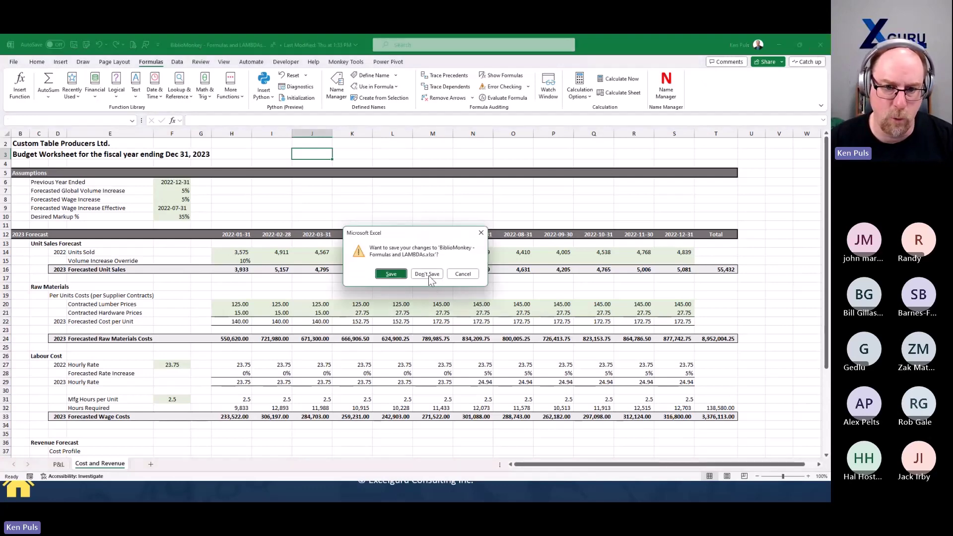
click(430, 278)
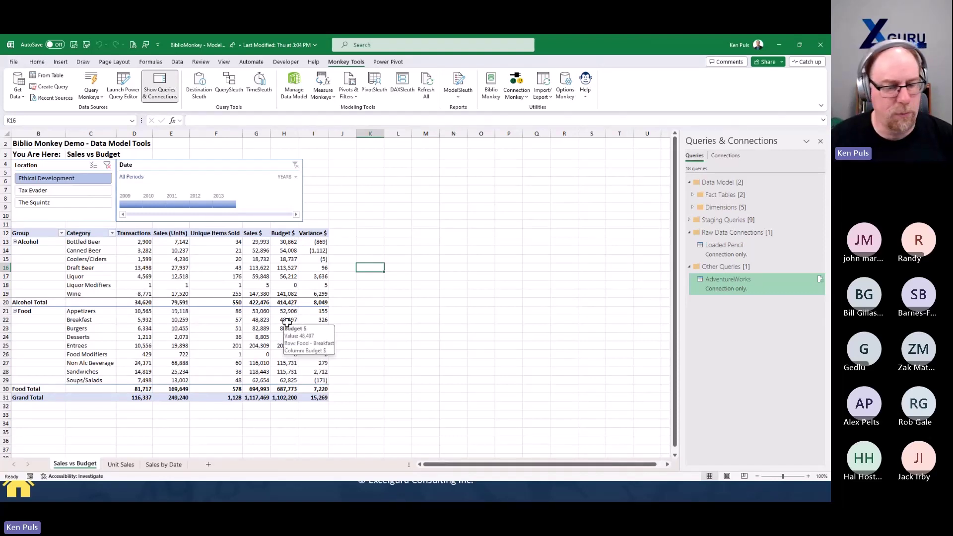
Step: Review the Variance $ column on the Sales vs Budget sheet and the Burgers Sold (Units) column on the Unit Sales sheet
click(125, 463)
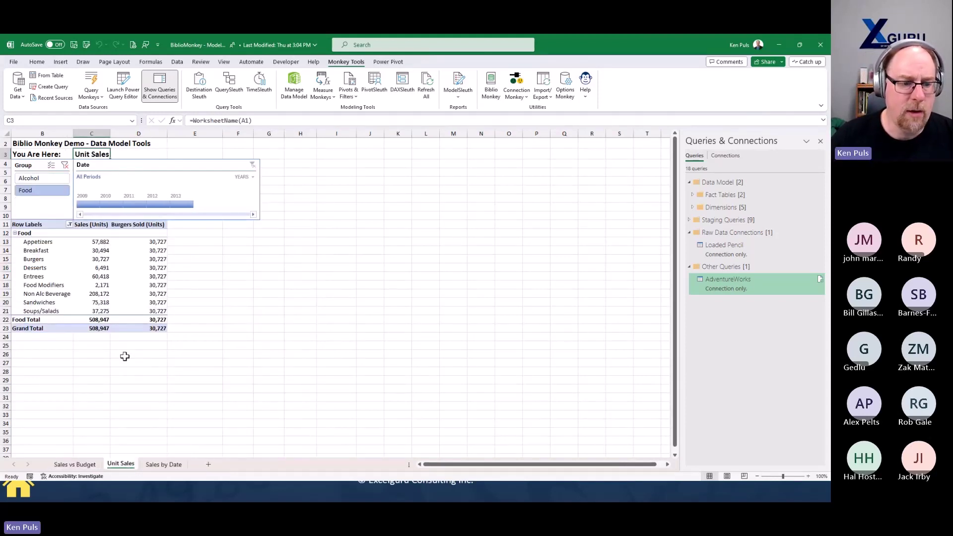
click(75, 464)
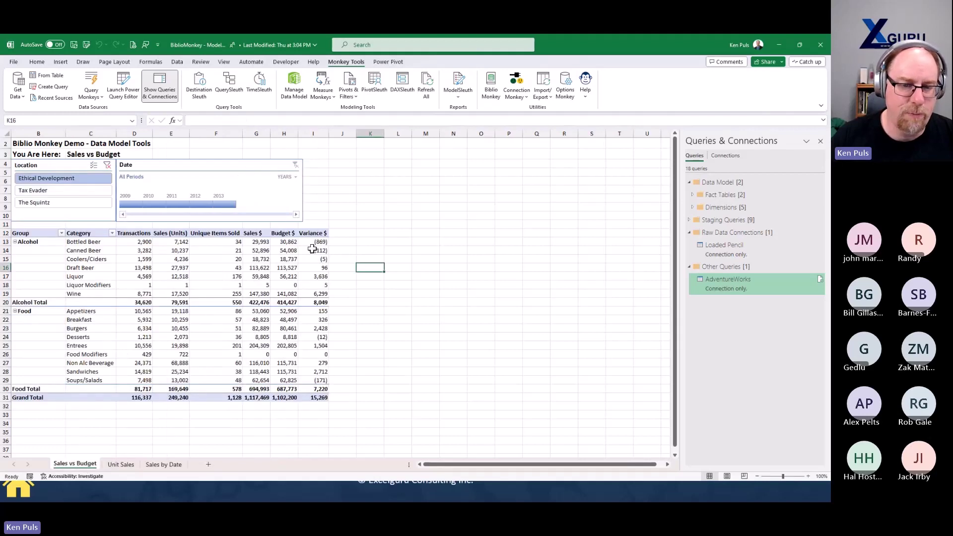
drag(312, 242, 318, 398)
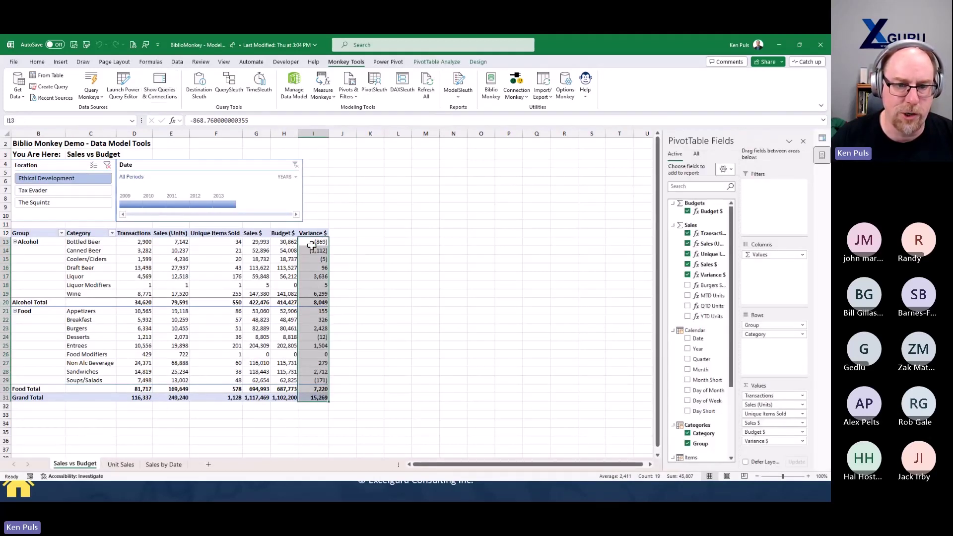
click(130, 463)
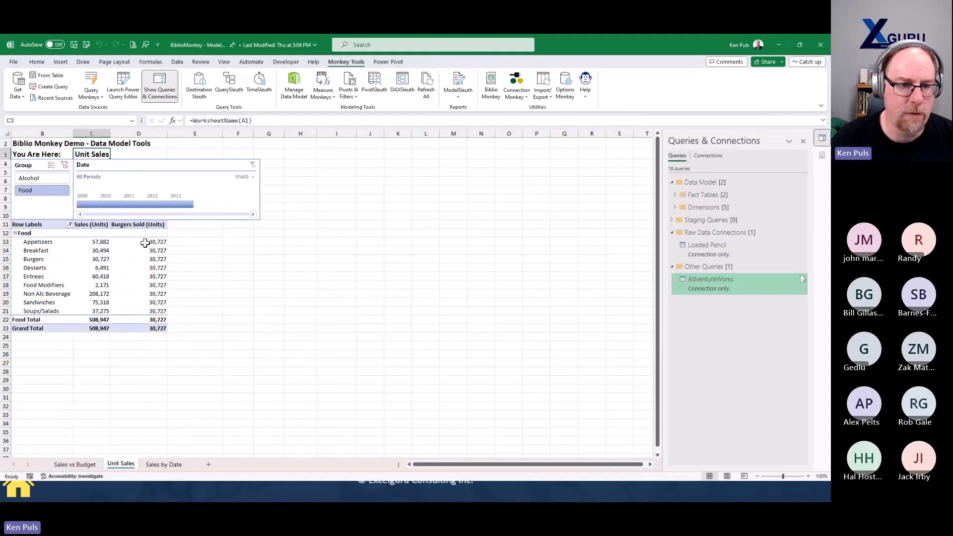
click(144, 243)
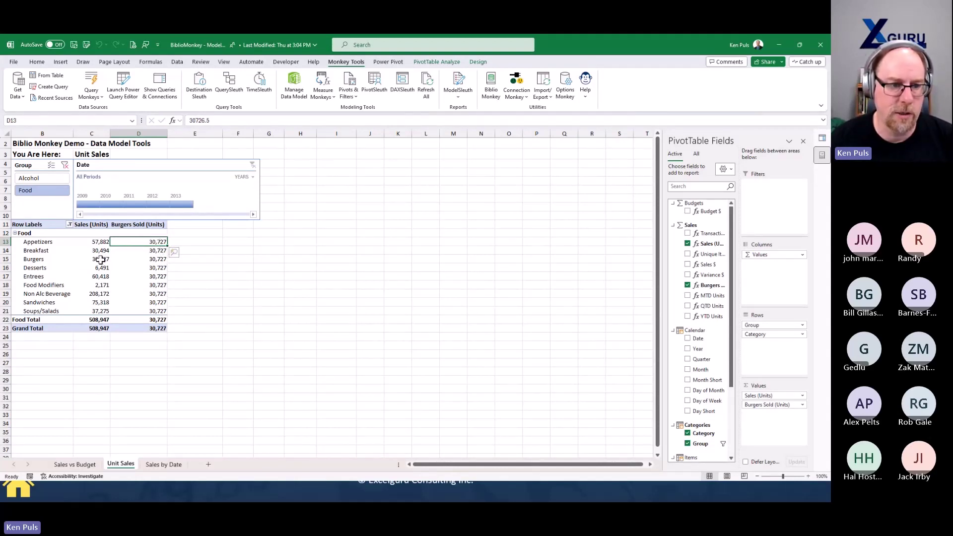
drag(142, 244, 152, 319)
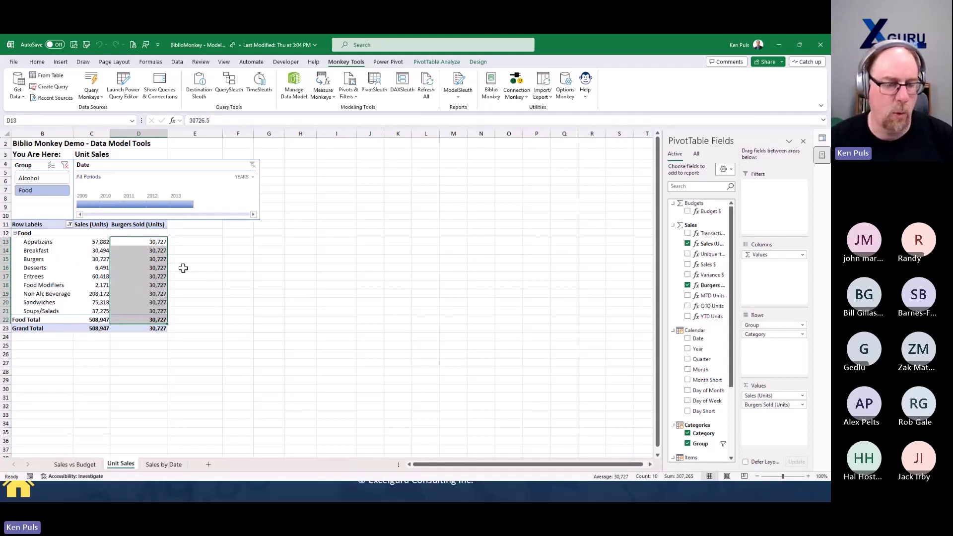
Step: Insert the Difference - Whole Number measure template from BiblioMonkey, naming it "Burgers vs All Sales" and storing it on the Sales table
right_click(198, 242)
mouse_move(268, 191)
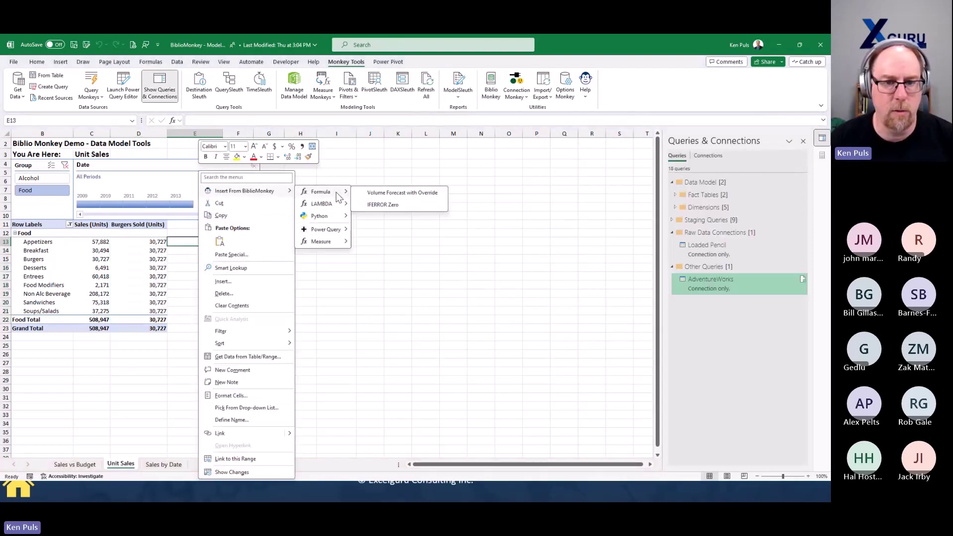
mouse_move(333, 240)
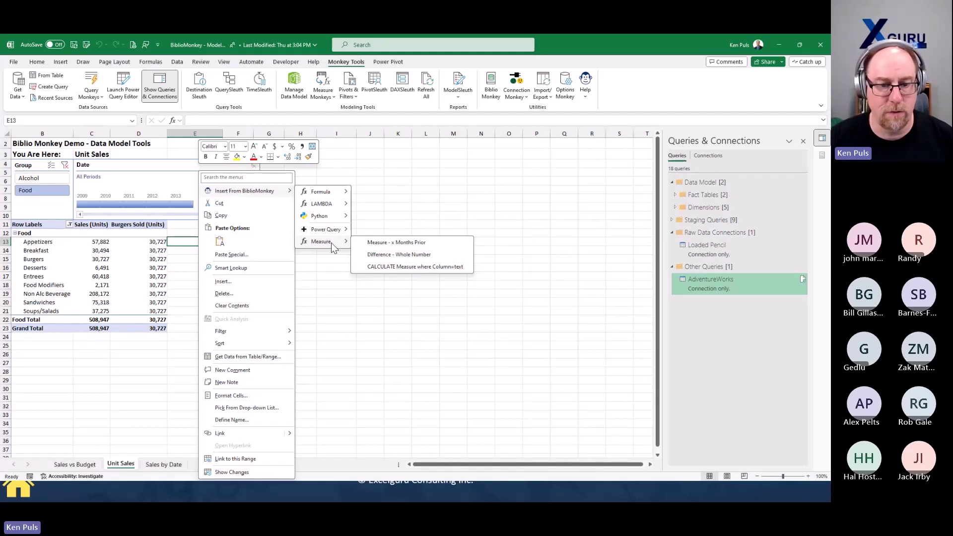
click(396, 256)
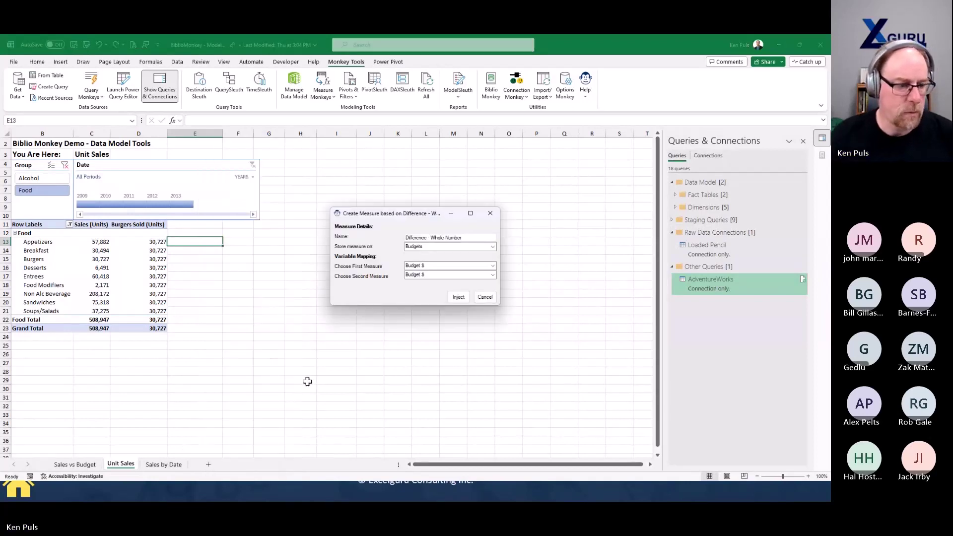
drag(472, 238, 406, 237)
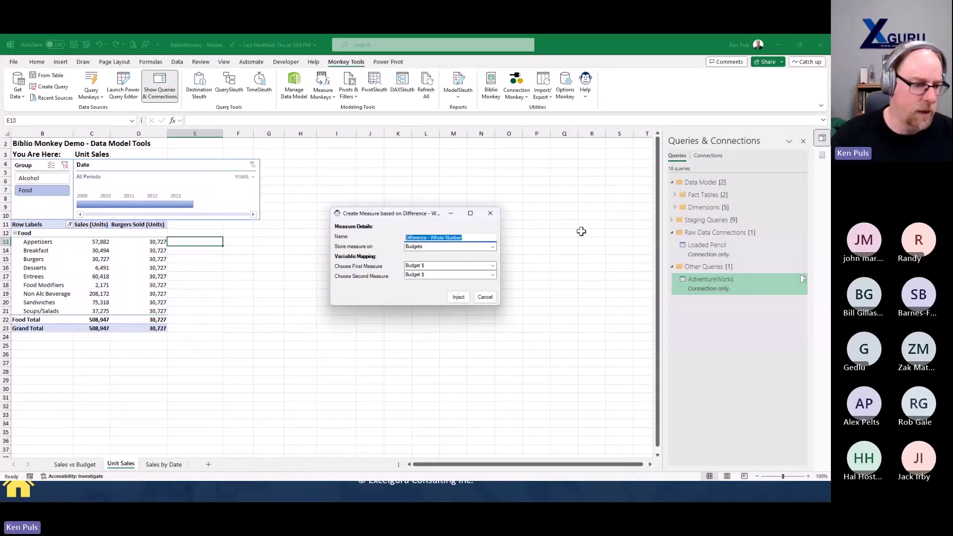
text(Burgers vs All Sales)
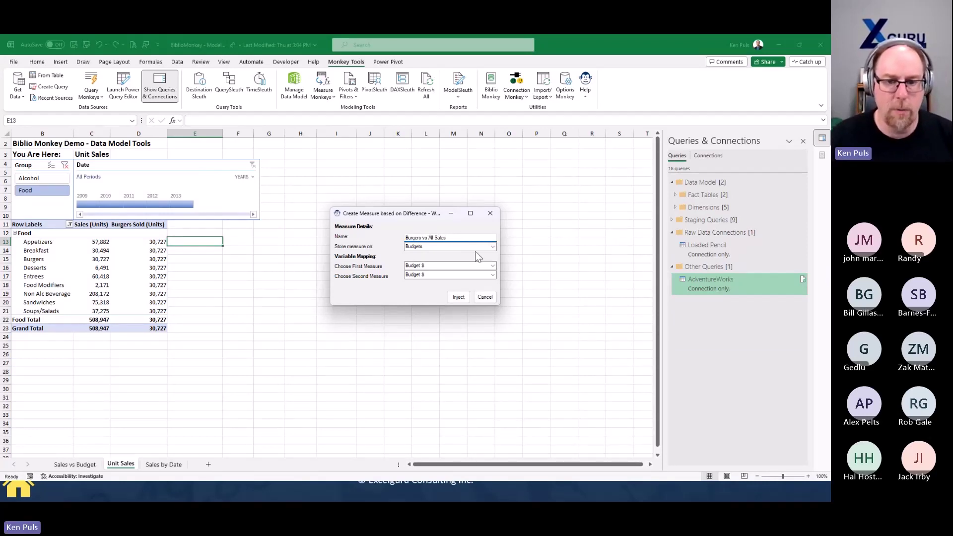
click(471, 245)
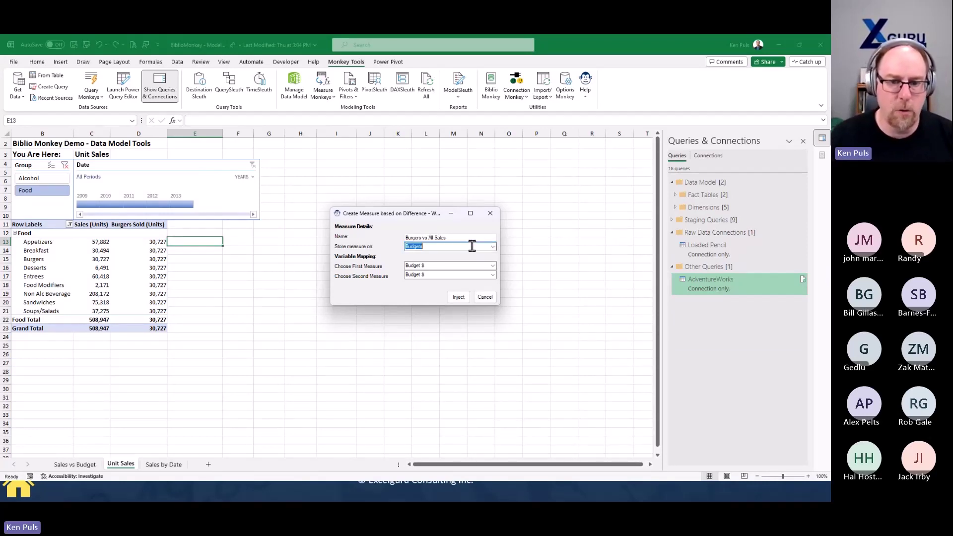
text(s)
key(Tab)
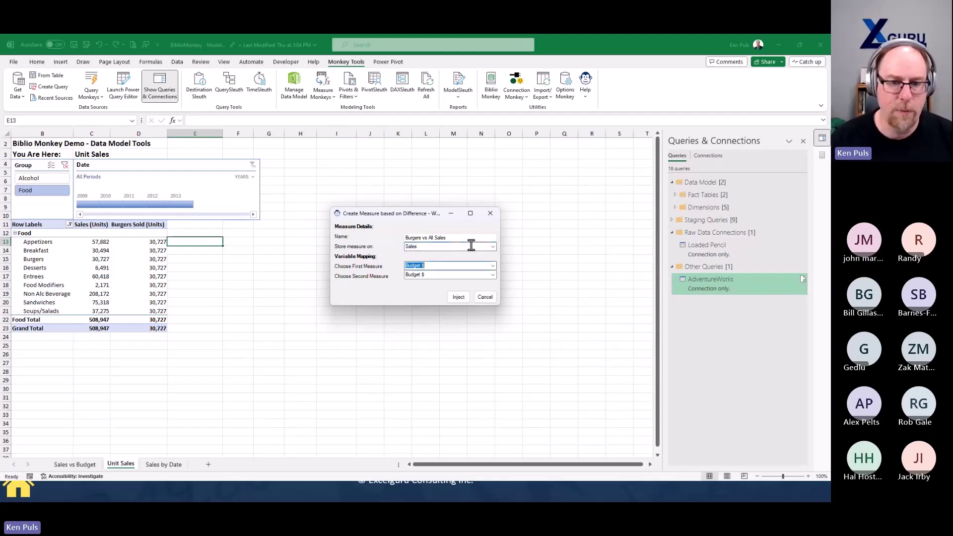
Step: Map the first measure to Sales (Units) and the second to Burgers Sold (Units), and inject the measure
text(s (Units)
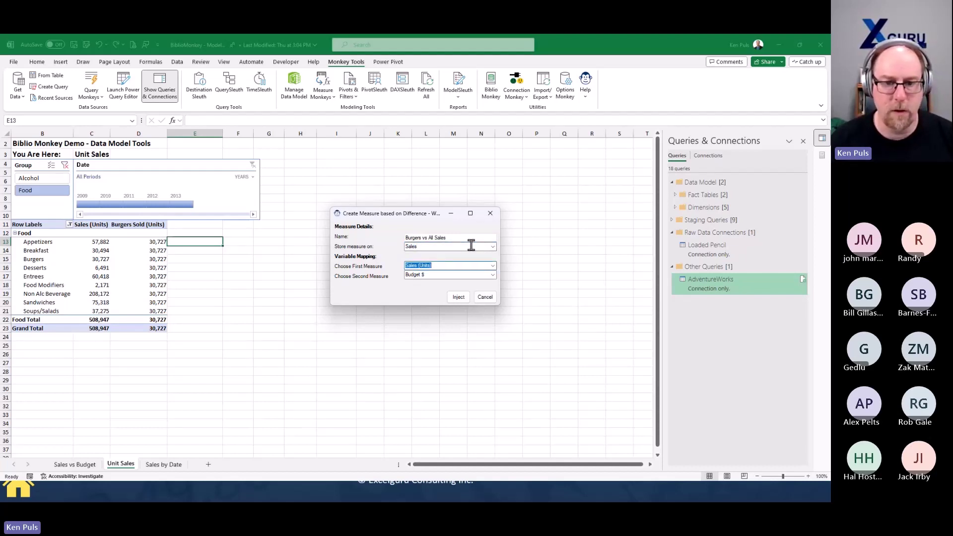
key(Tab)
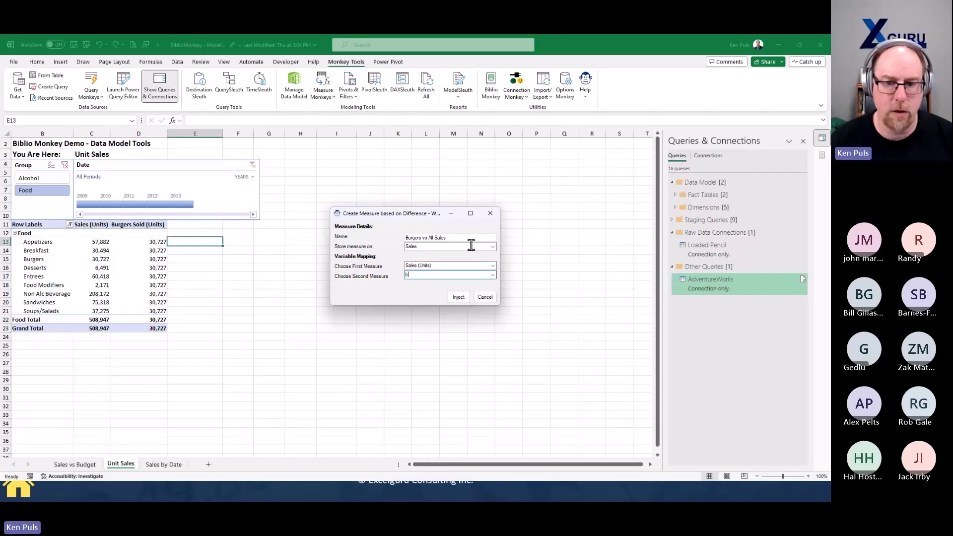
text(b)
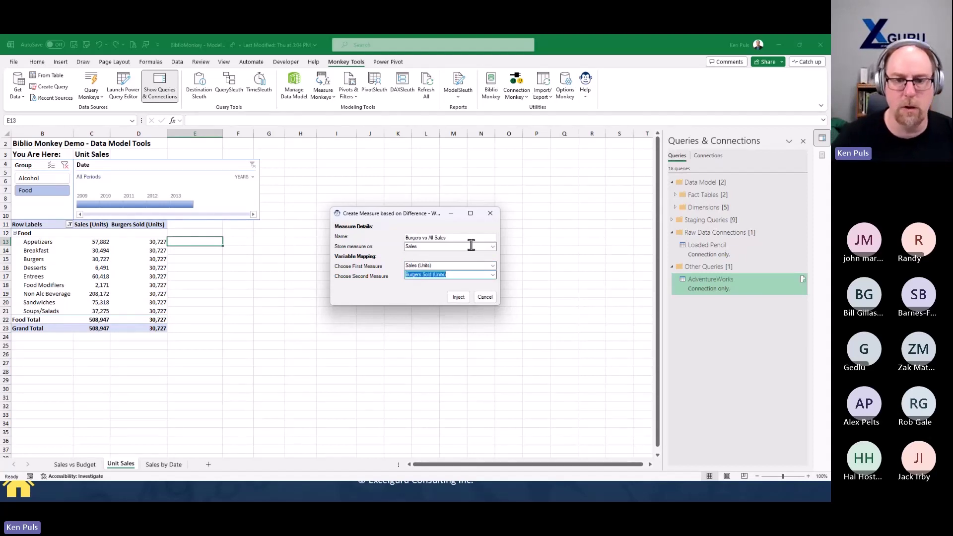
click(494, 276)
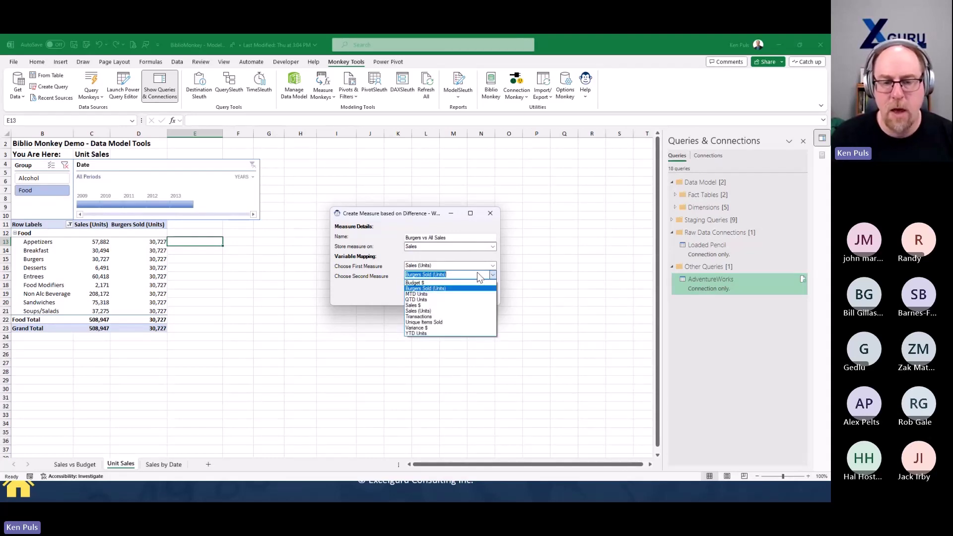
click(430, 290)
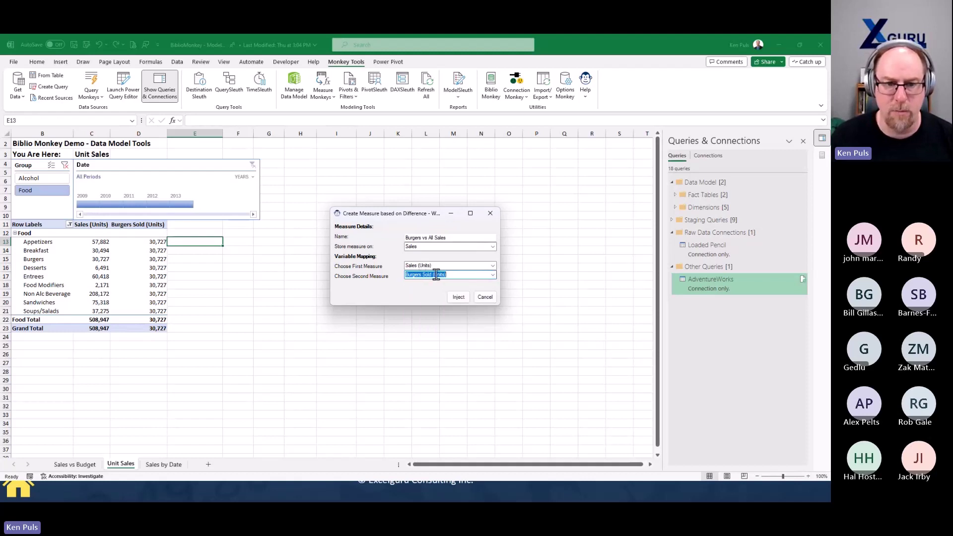
click(494, 247)
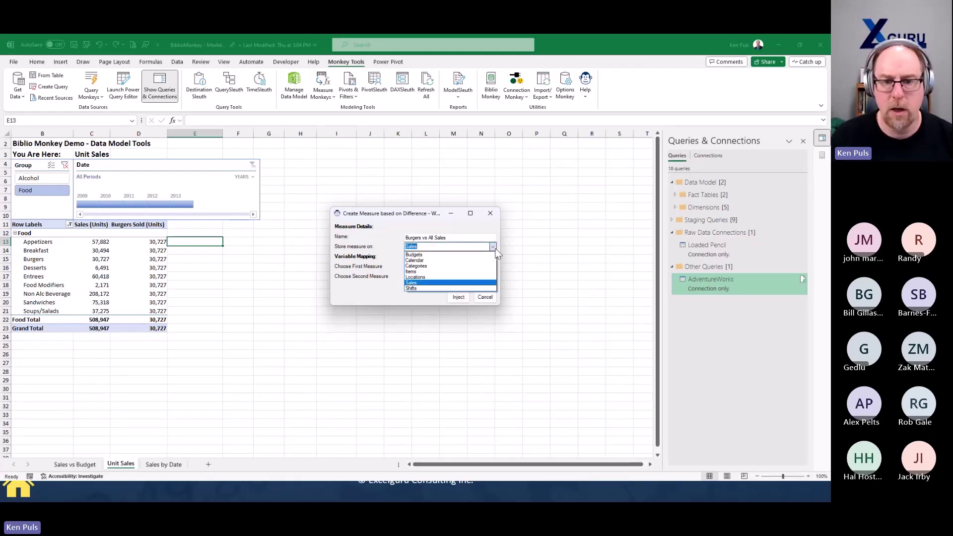
click(494, 248)
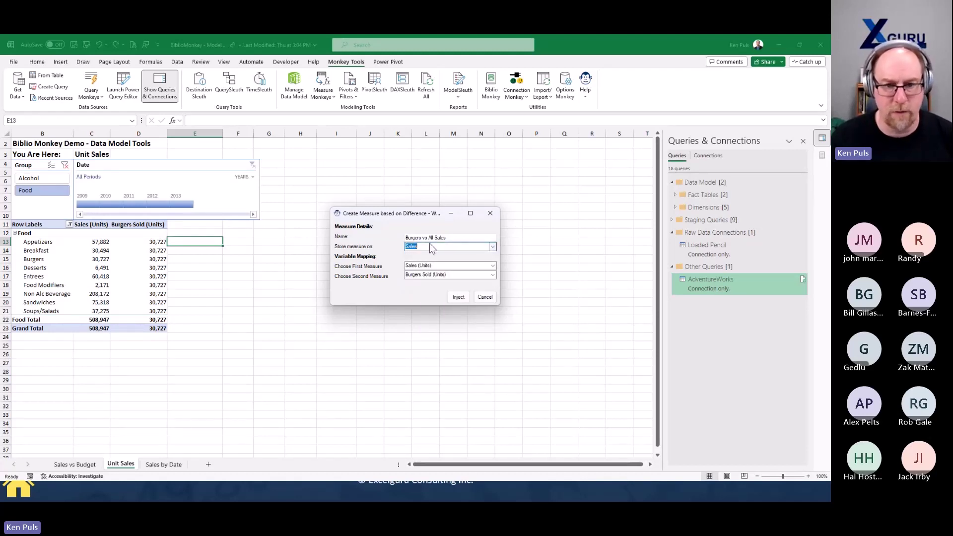
click(459, 297)
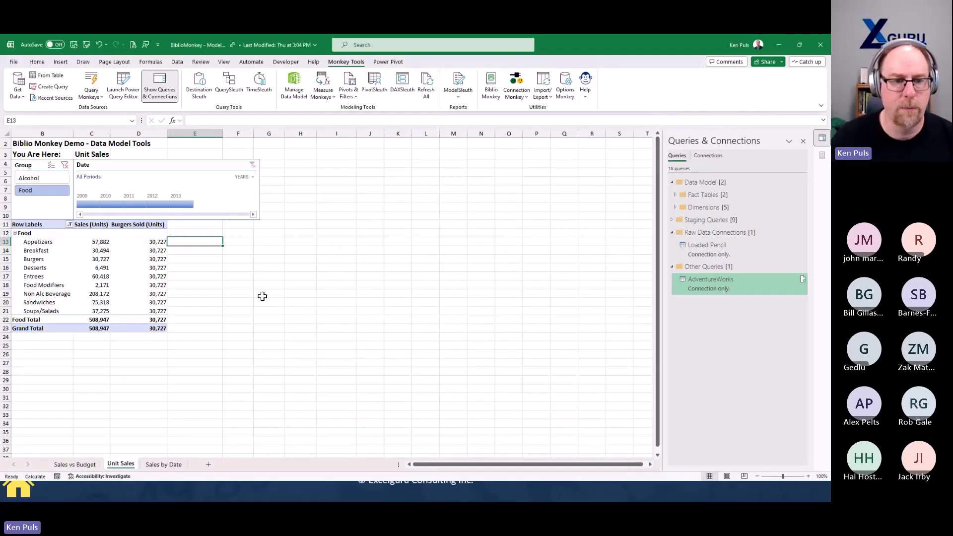
Step: Add the Burgers vs All Sales measure to the Unit Sales PivotTable and check its Burgers row
click(155, 243)
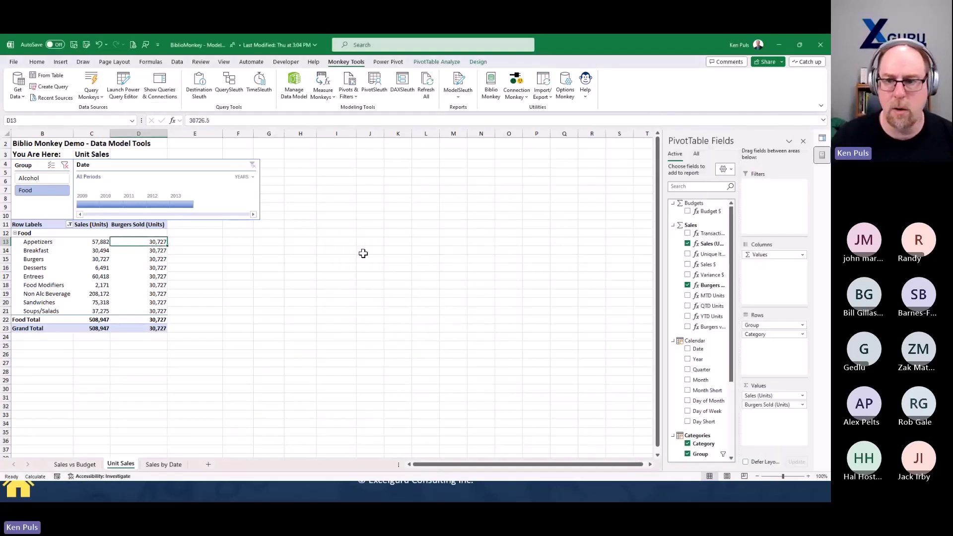
click(687, 327)
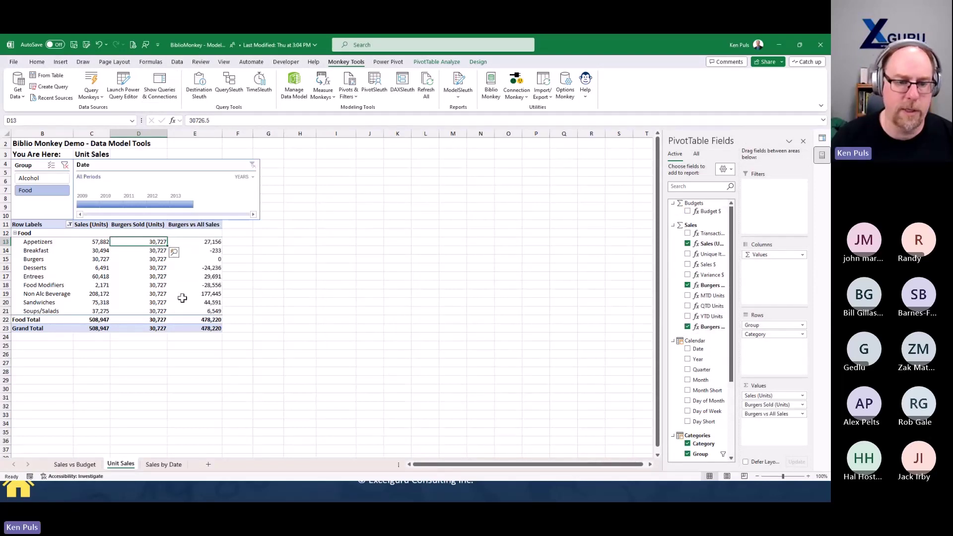
drag(219, 259, 99, 260)
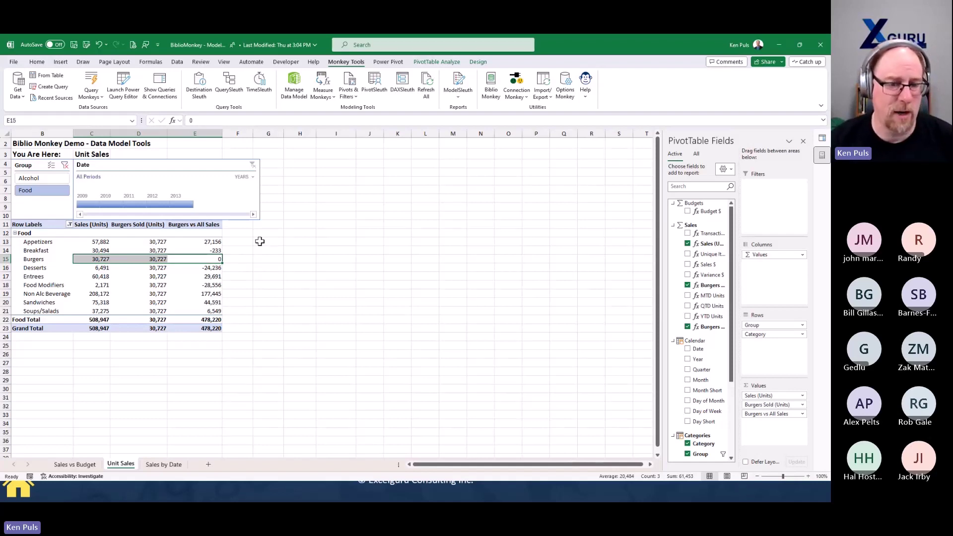
Step: Insert the CALCULATE Measure where Column=text template from BiblioMonkey, naming it "Sandwiches Sold" and storing it on the Sales table
right_click(288, 234)
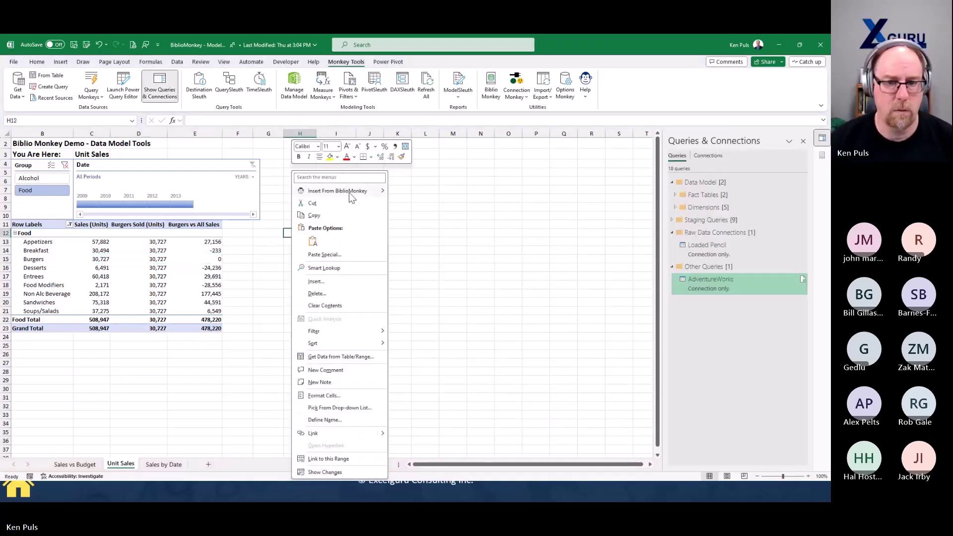
mouse_move(350, 193)
mouse_move(432, 243)
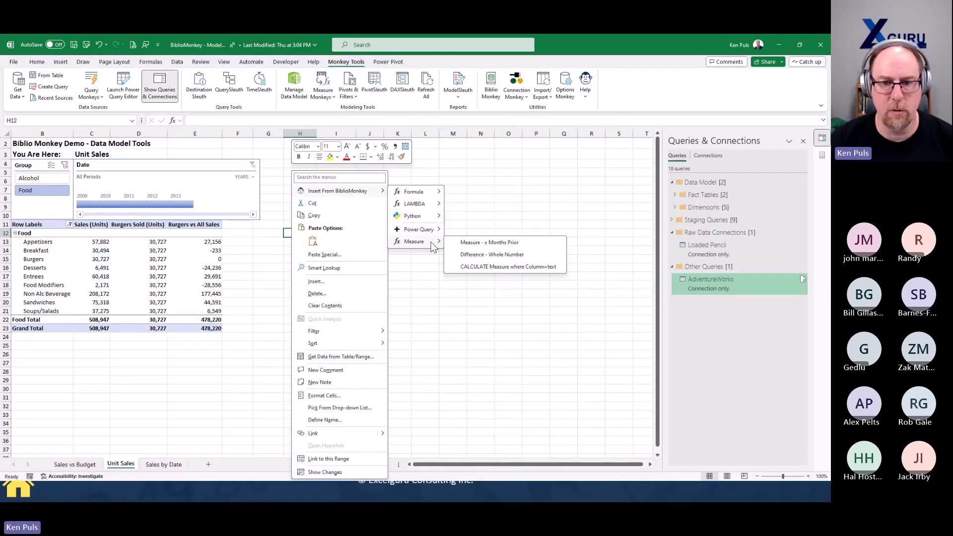
click(494, 268)
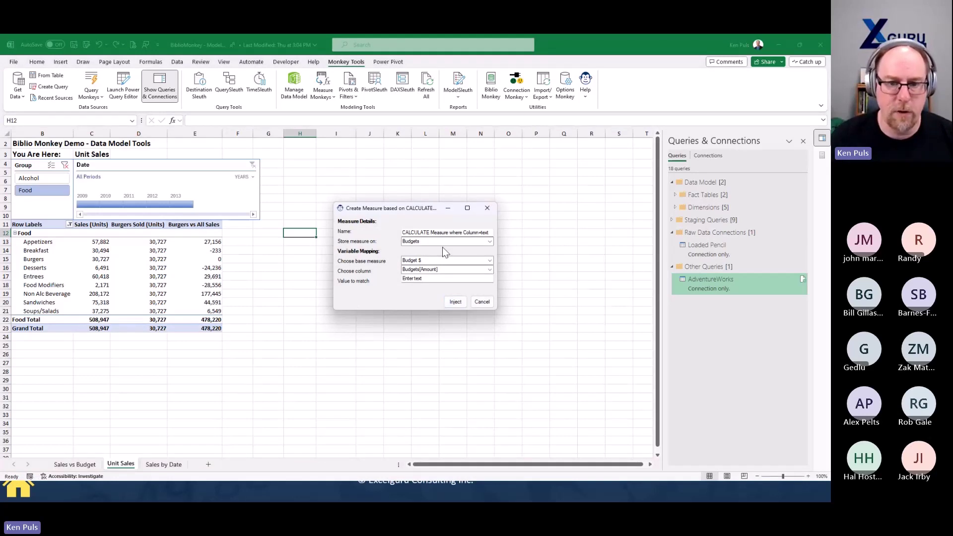
drag(404, 232, 554, 235)
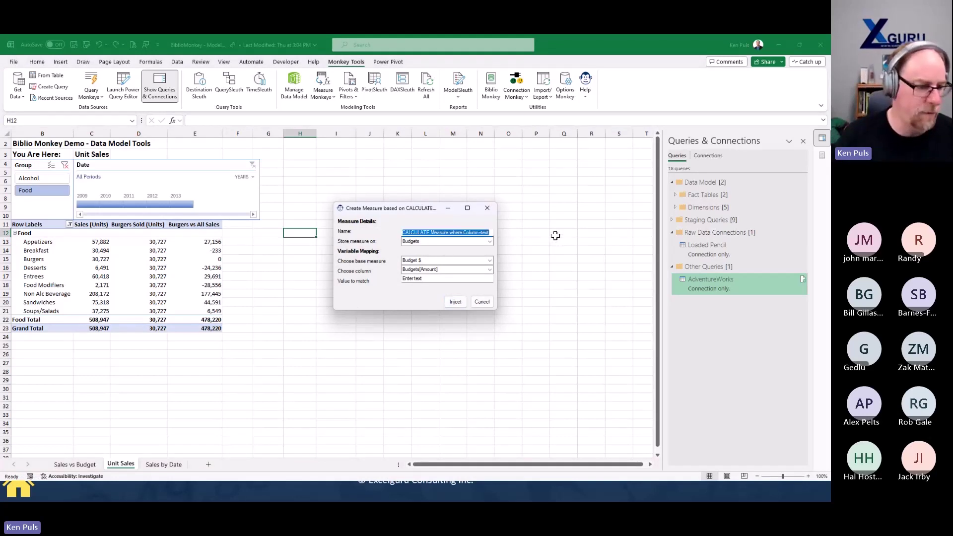
text(Sandwiches Sold)
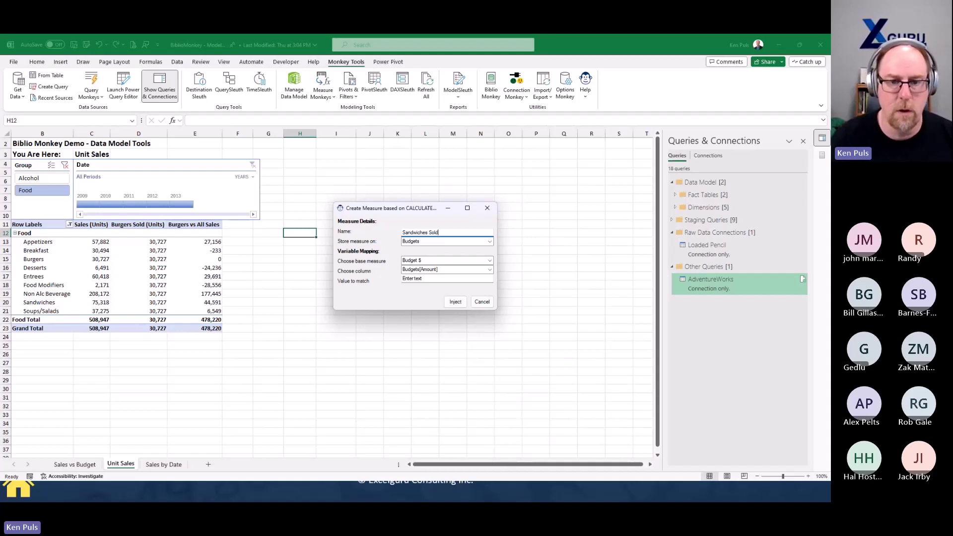
key(Tab)
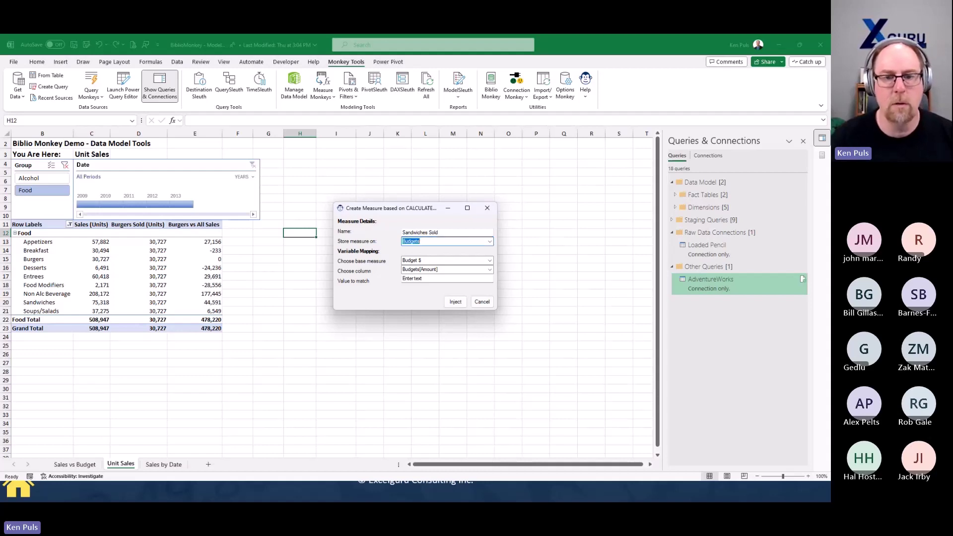
key(Down)
key(Tab)
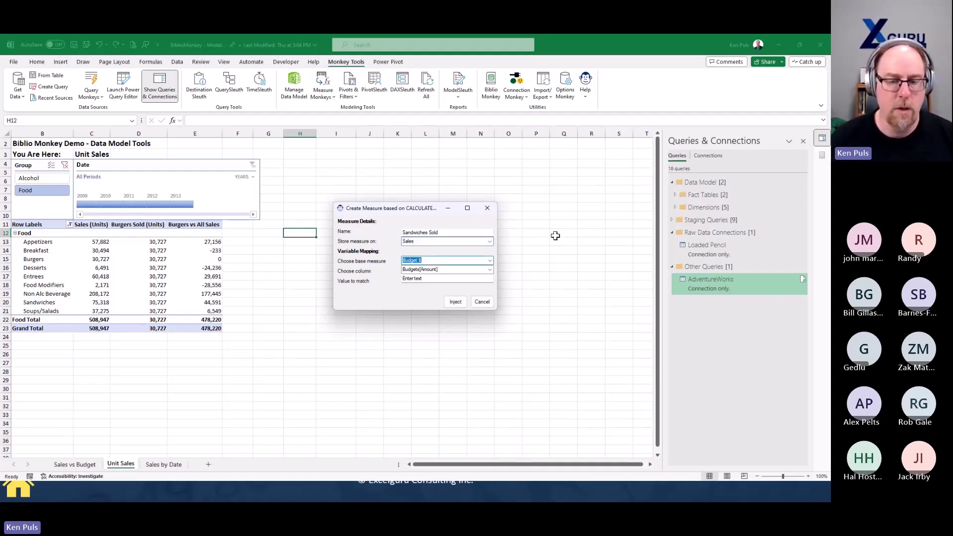
Step: Choose Sales (Units) as the base measure and Categories[Category] as the column for the Sandwiches Sold measure
key(Down)
key(Down)
key(Down)
key(Tab)
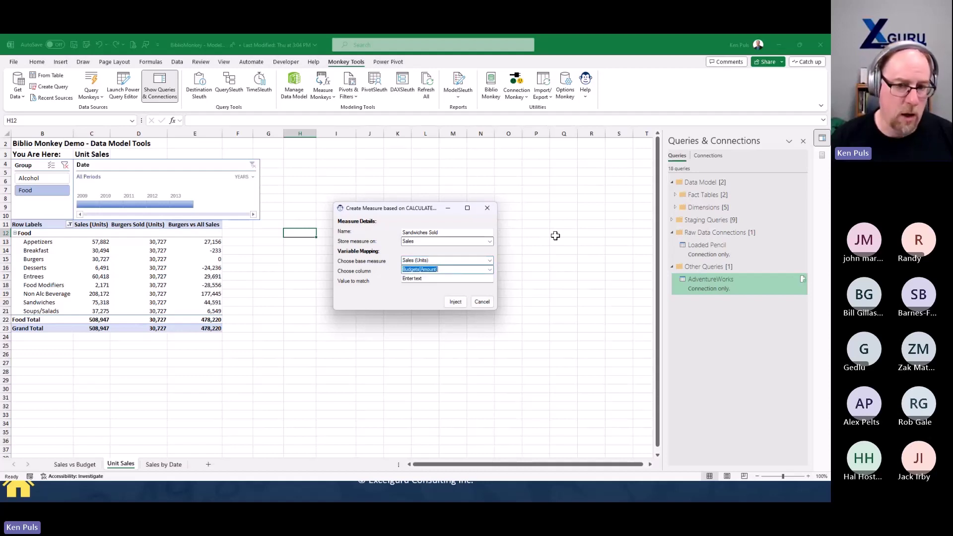
key(Down)
key(Down)
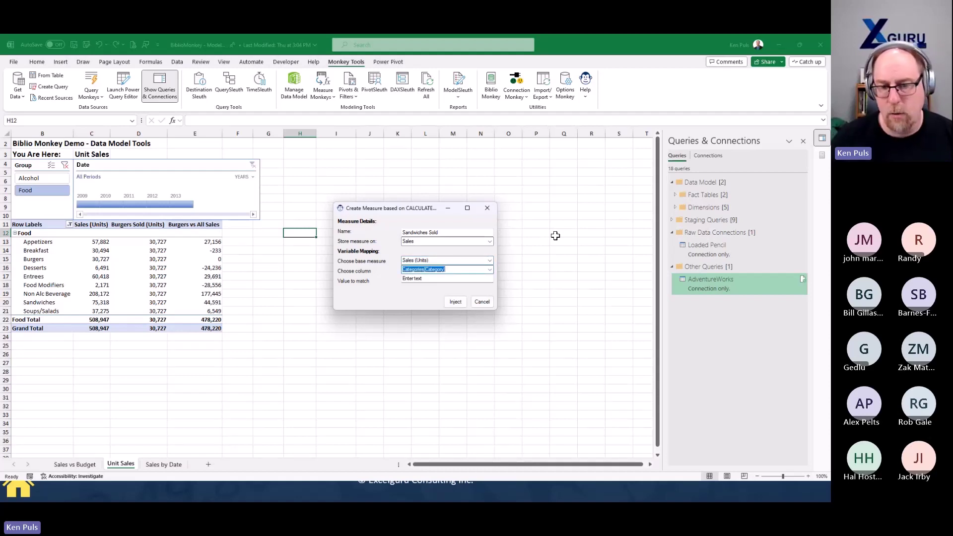
click(490, 261)
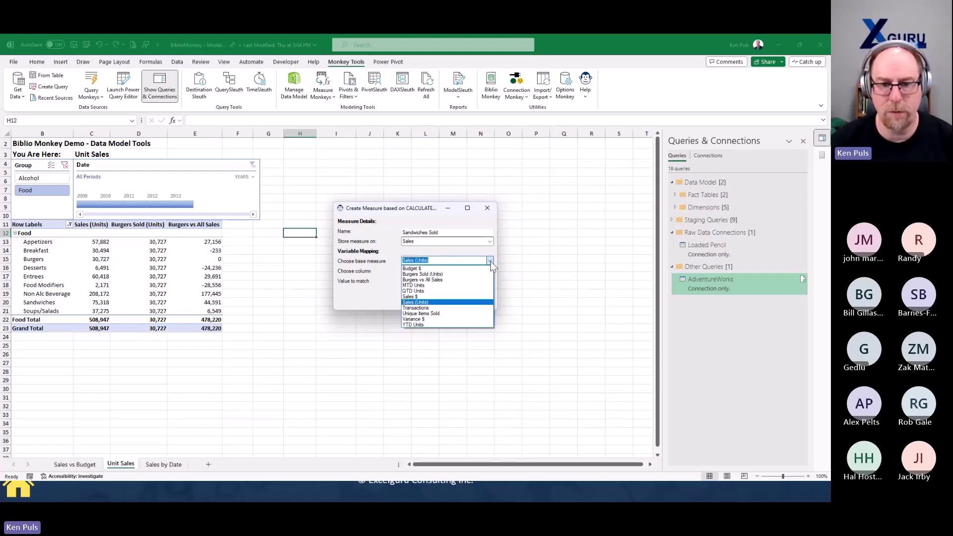
click(490, 261)
click(490, 269)
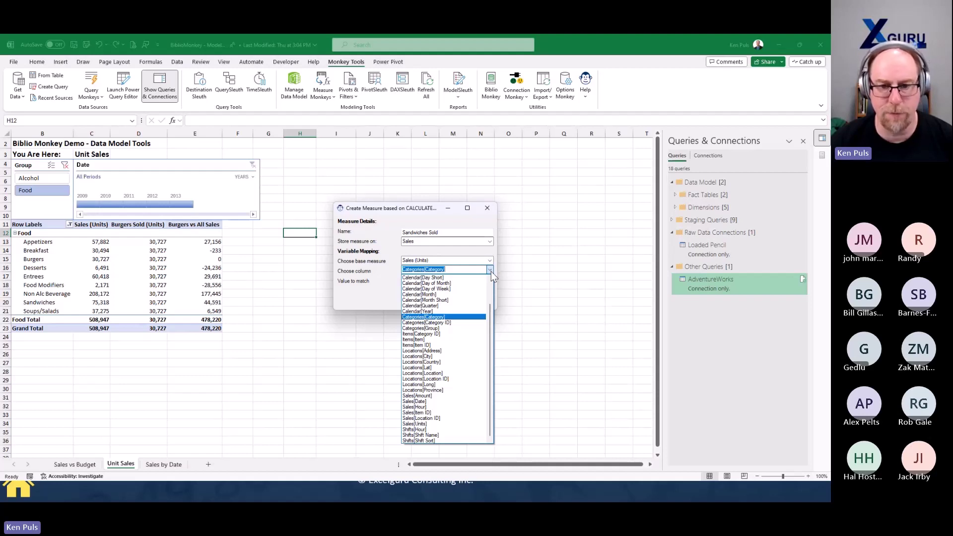
click(490, 271)
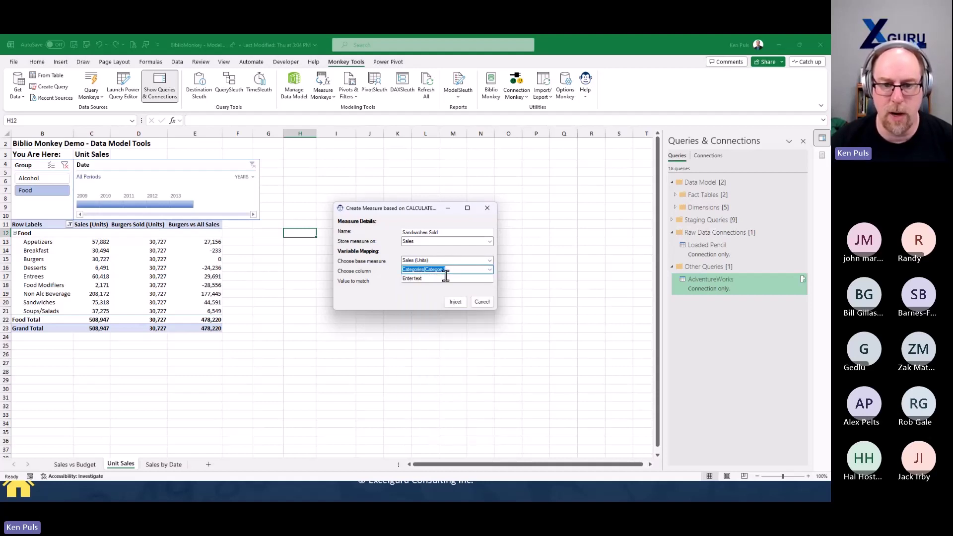
Step: Set the value to match to "Sandwiches", inject the measure and add Sandwiches Sold to the Unit Sales PivotTable
key(Tab)
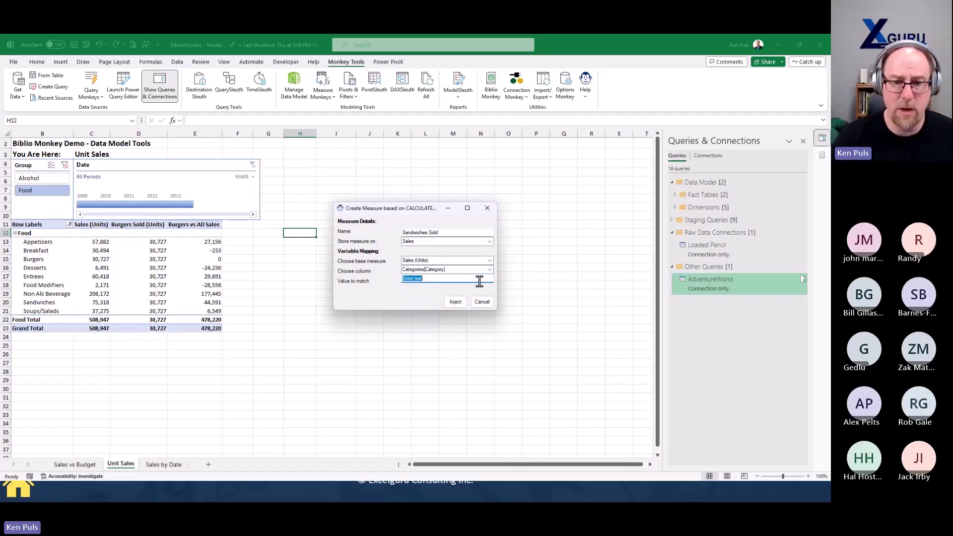
text(Sandwiches)
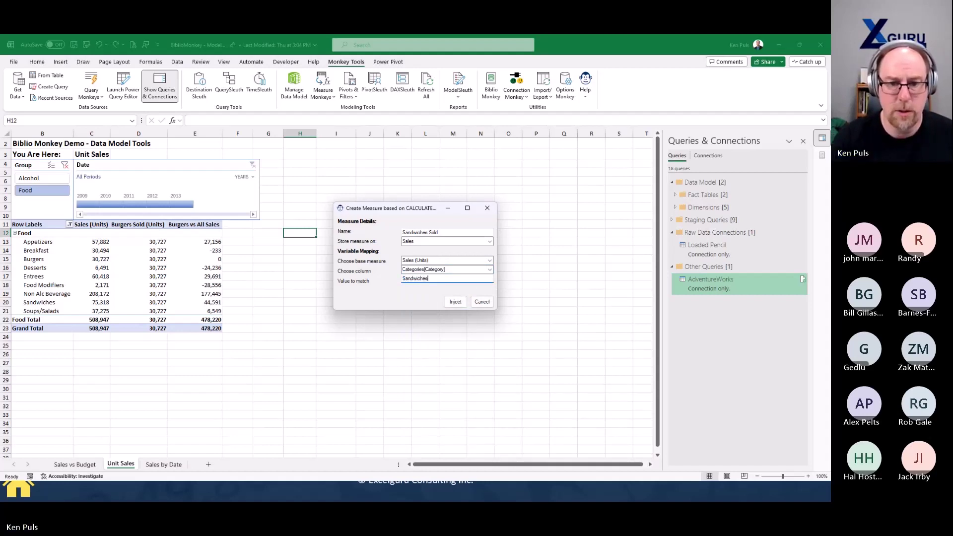
click(454, 301)
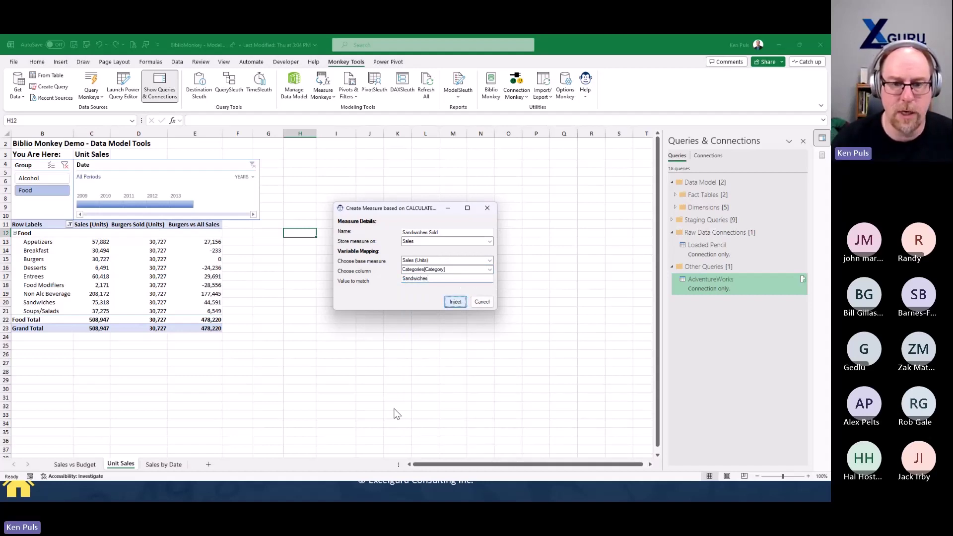
click(209, 242)
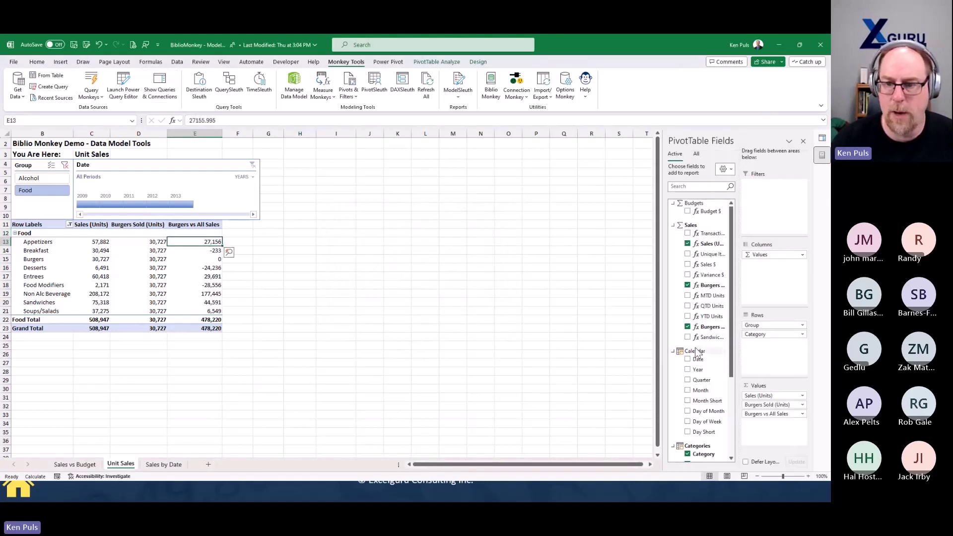
click(687, 338)
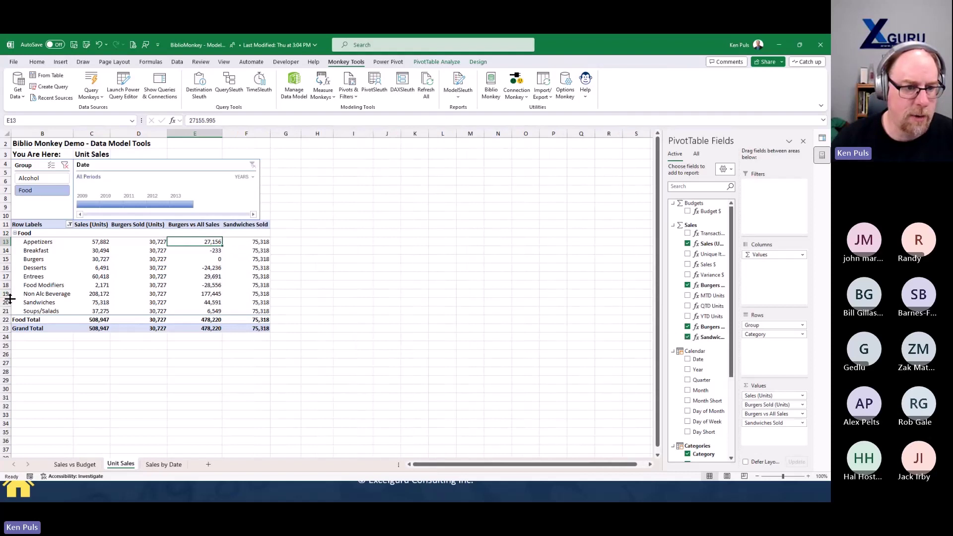
Step: Check the Sandwiches row of the Unit Sales PivotTable, and filter the Sales by Date sheet's Date timeline to June 2009
click(6, 302)
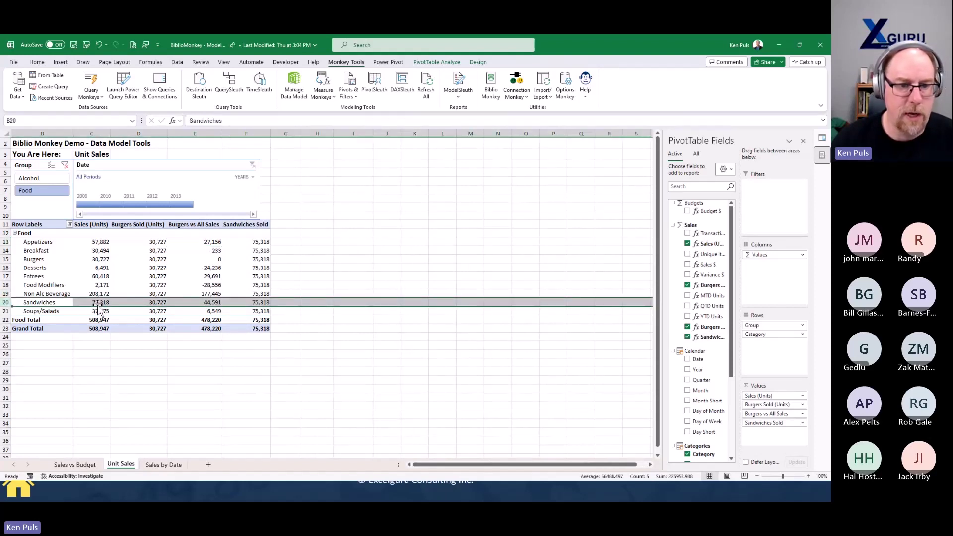
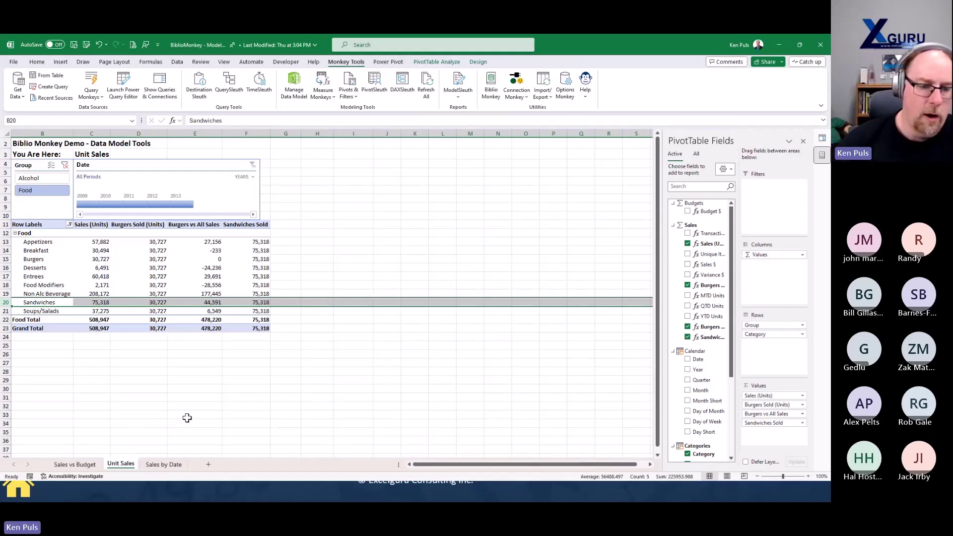
click(165, 465)
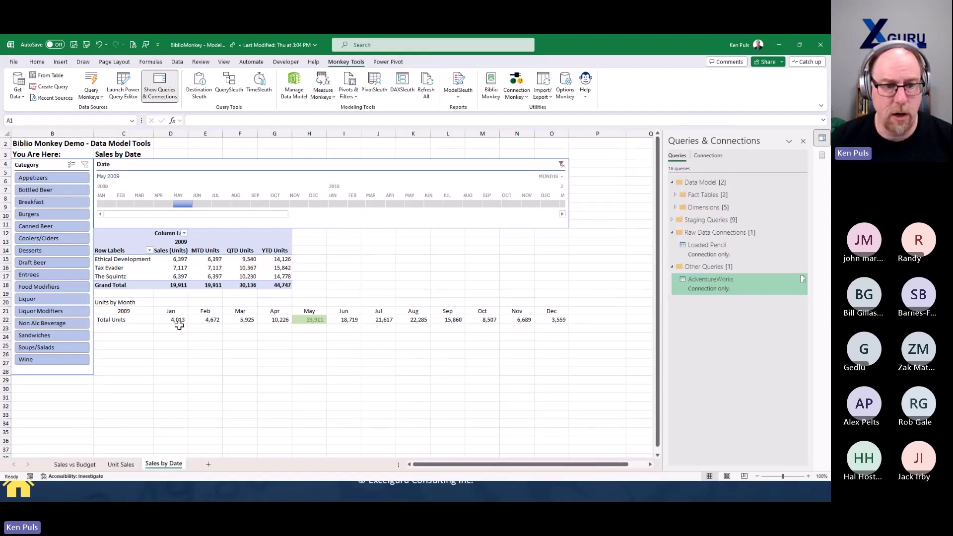
drag(178, 320, 564, 320)
click(309, 320)
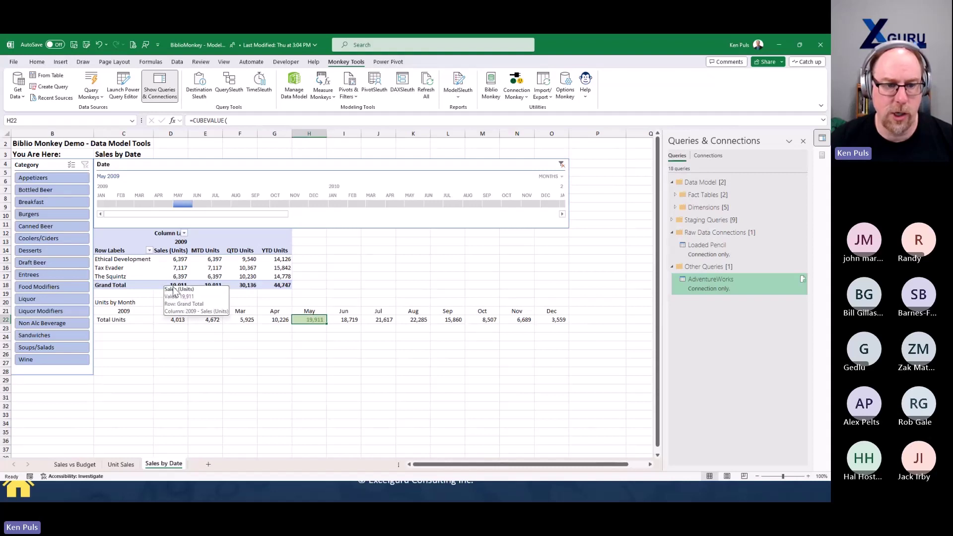
click(203, 203)
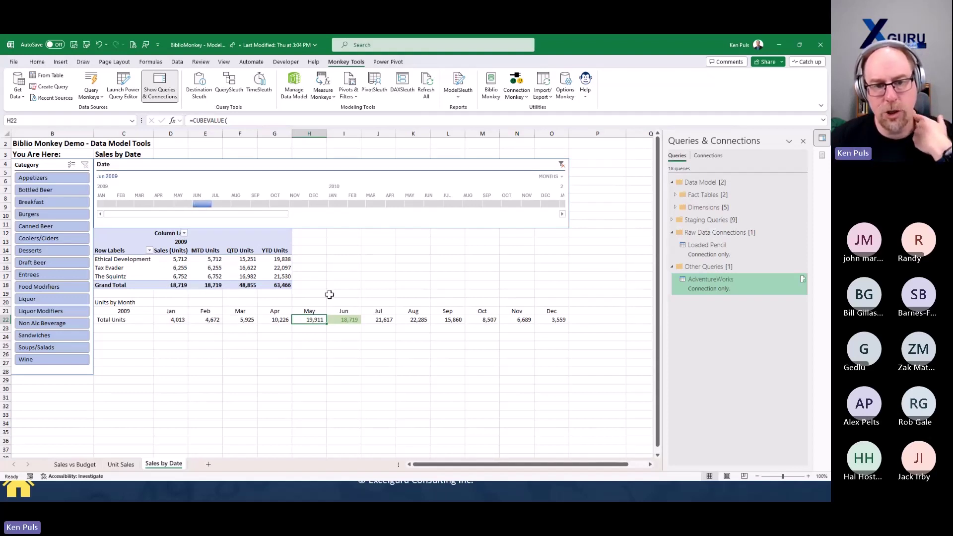
Step: Insert the Measure - x Months Prior template from BiblioMonkey and name the measure "Sales (Units) - 1 Month Prior"
right_click(333, 258)
mouse_move(387, 192)
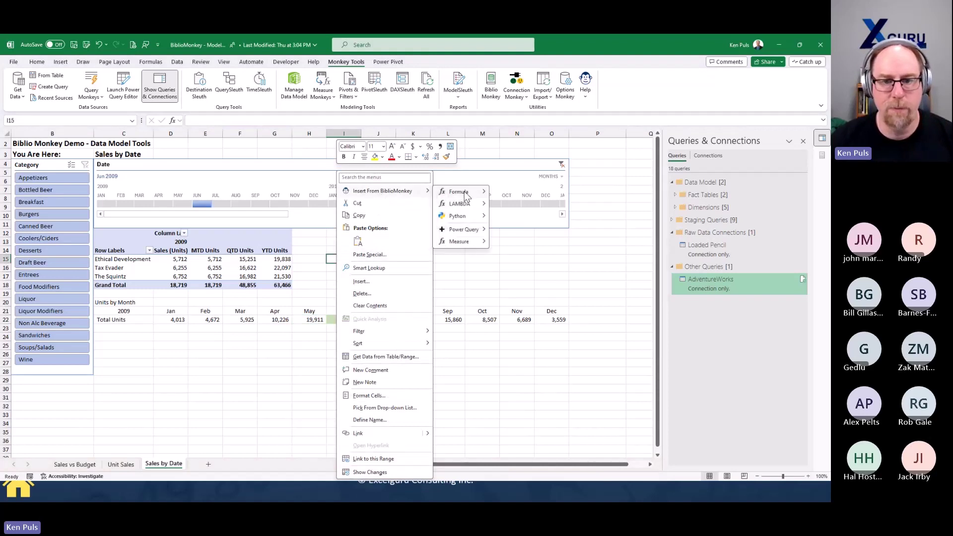
mouse_move(469, 243)
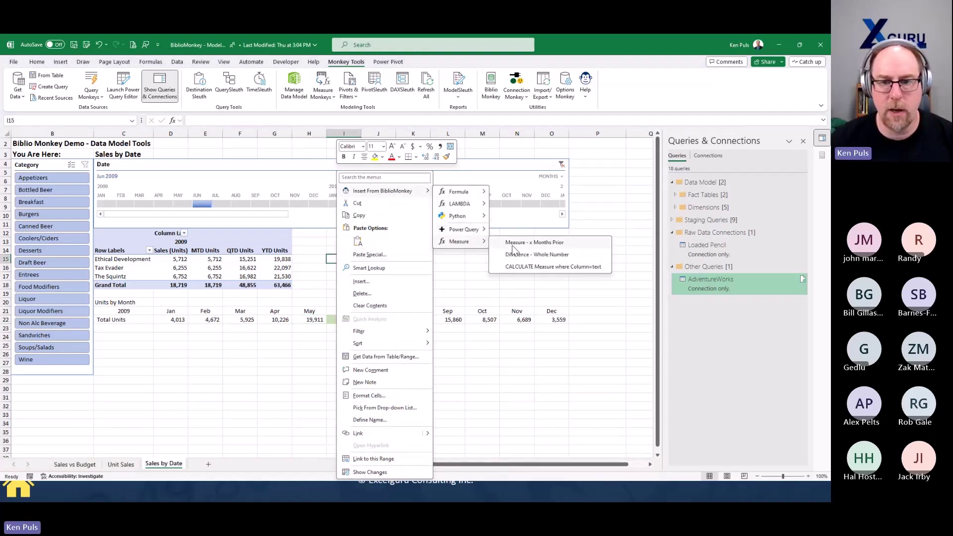
click(543, 246)
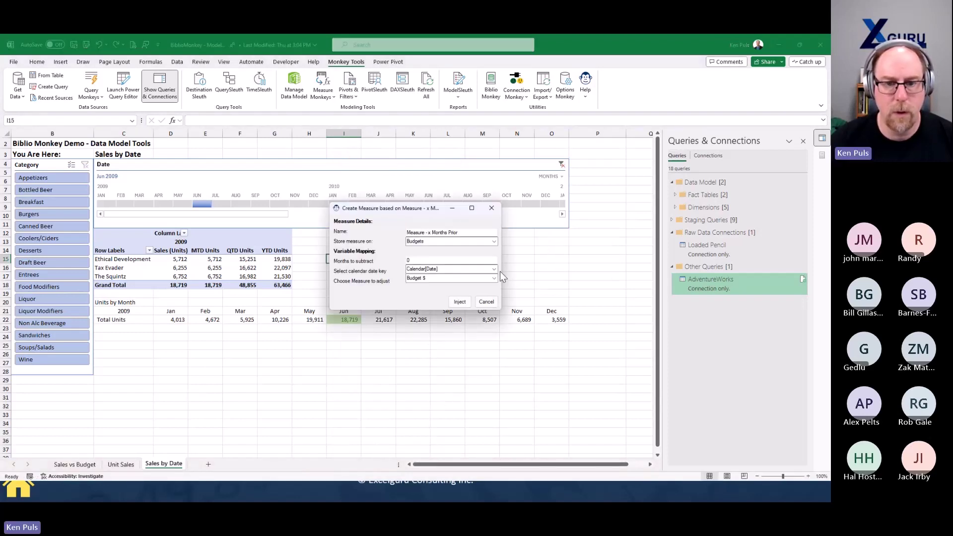
triple_click(470, 233)
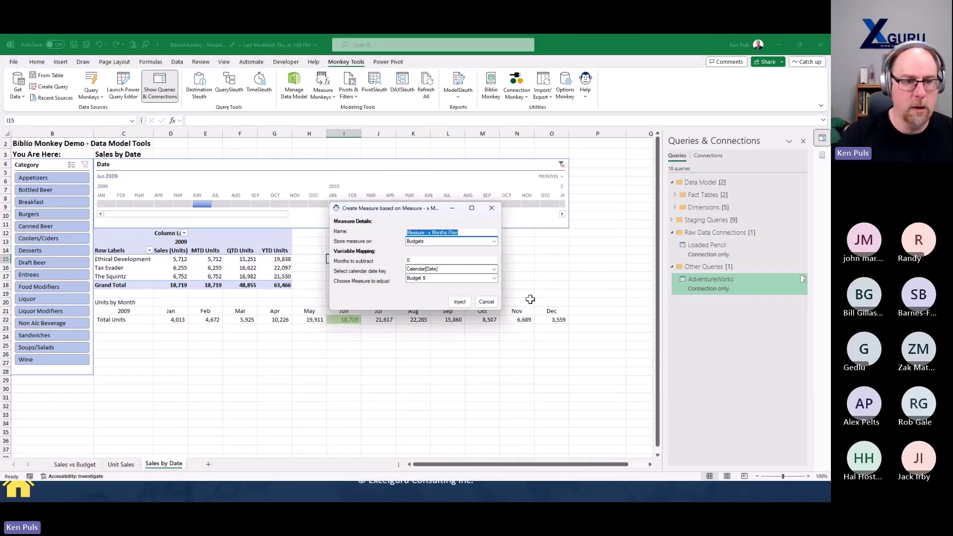
text(Sales)
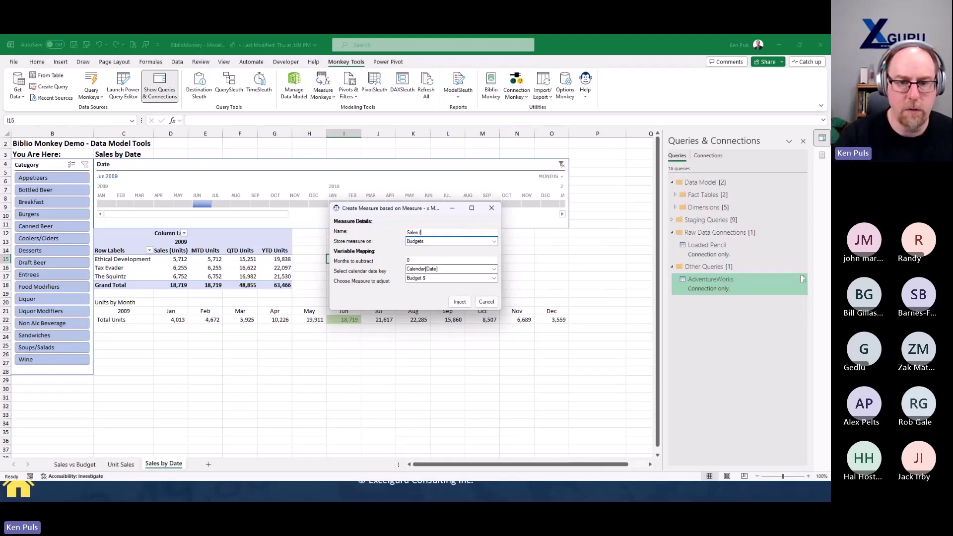
text( (Units) - 1 Mon)
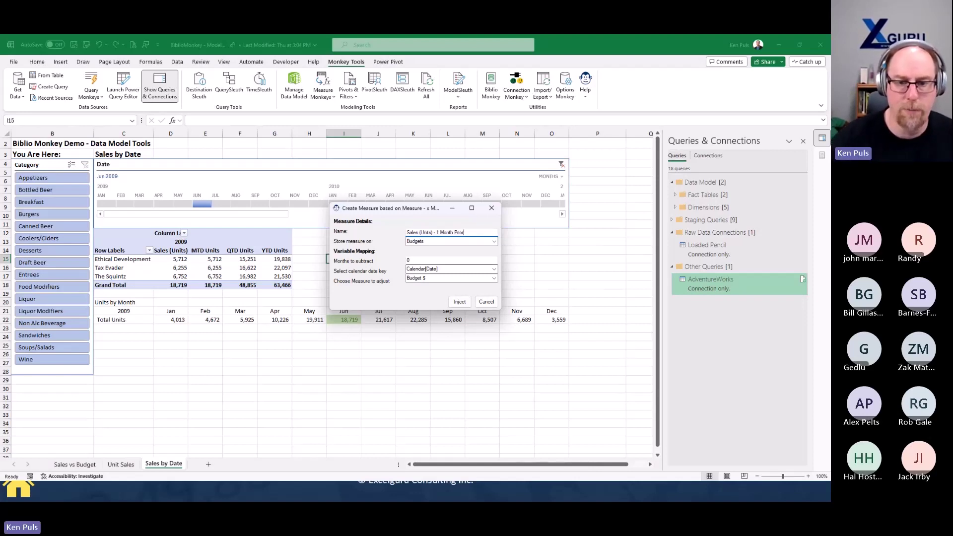
text(th Prior)
Step: Store the measure on the Sales table and set 1 month to subtract, keeping Calendar[Date] as the calendar date key
click(453, 241)
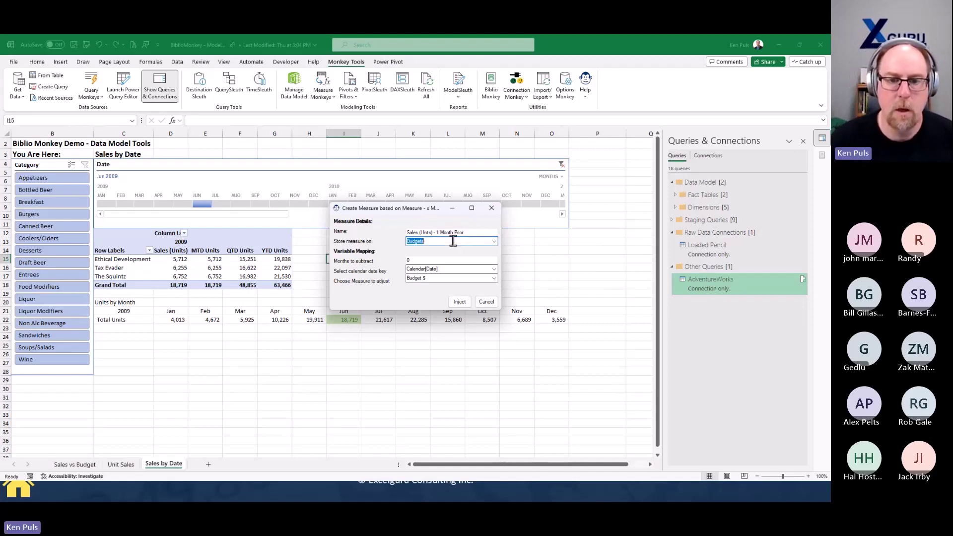
text(S)
key(Down)
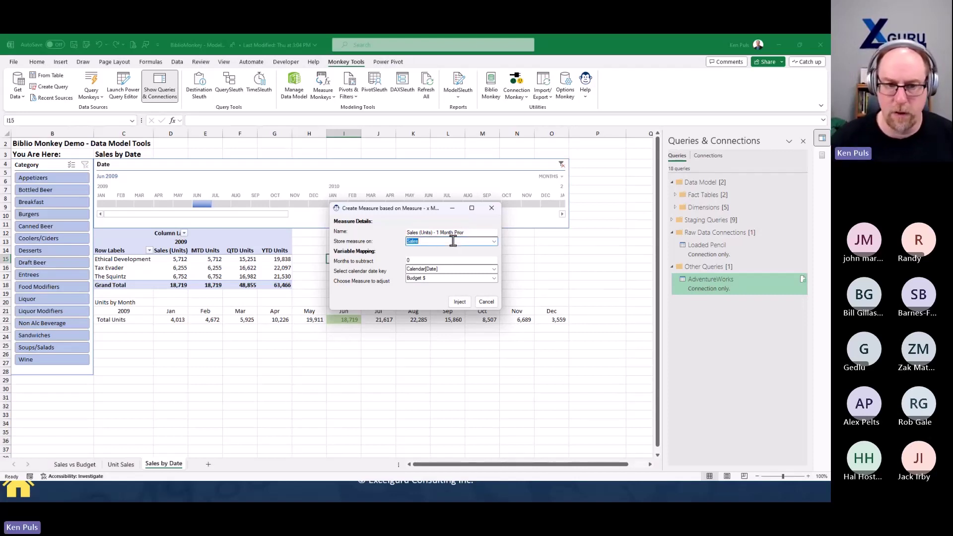
key(Tab)
text(1)
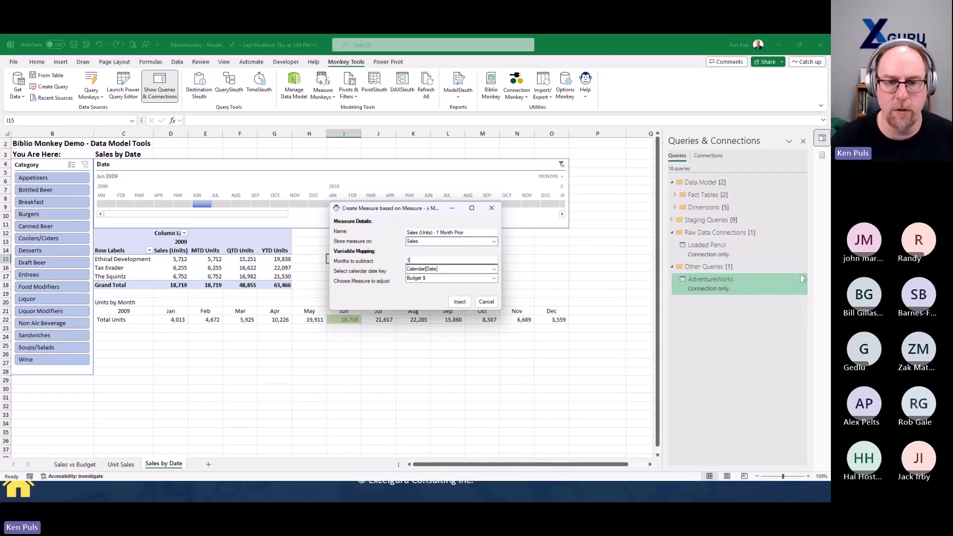
key(Tab)
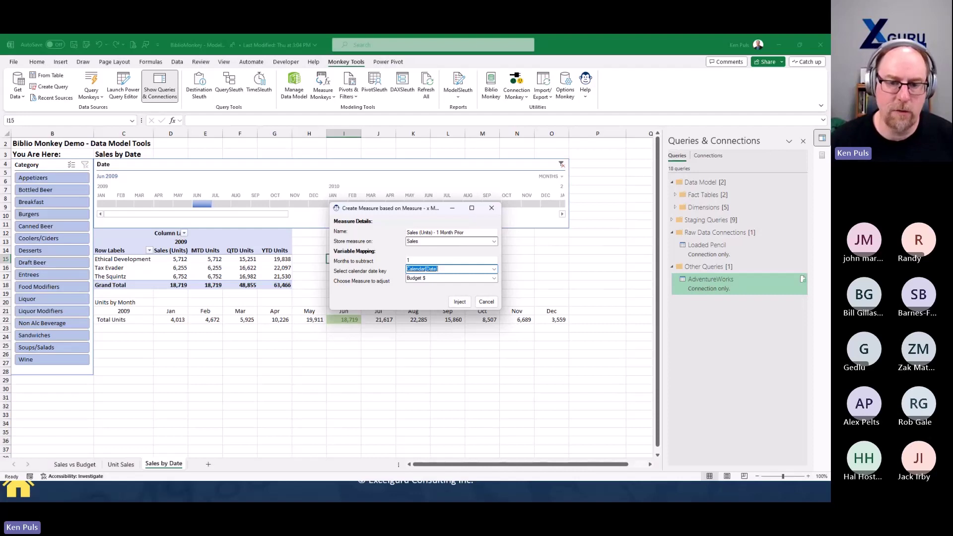
click(496, 272)
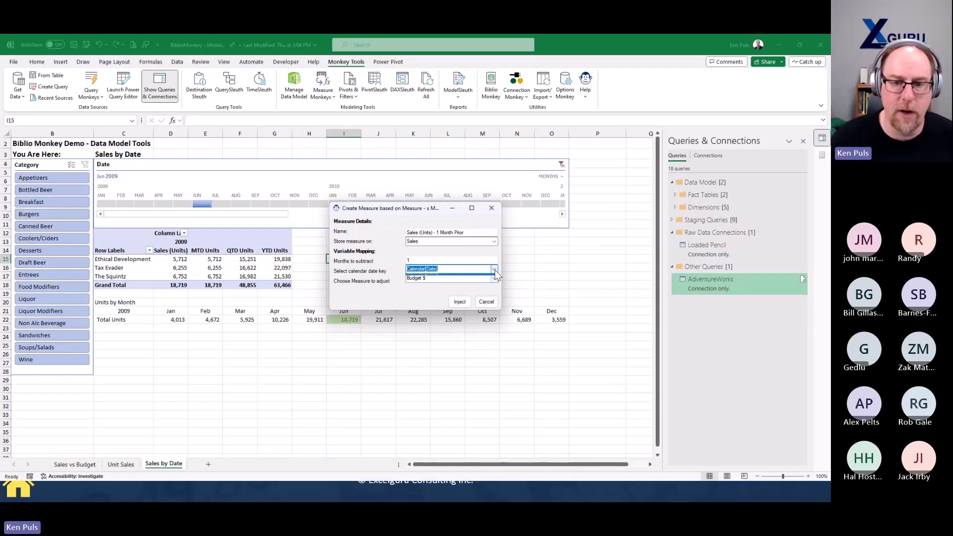
click(496, 273)
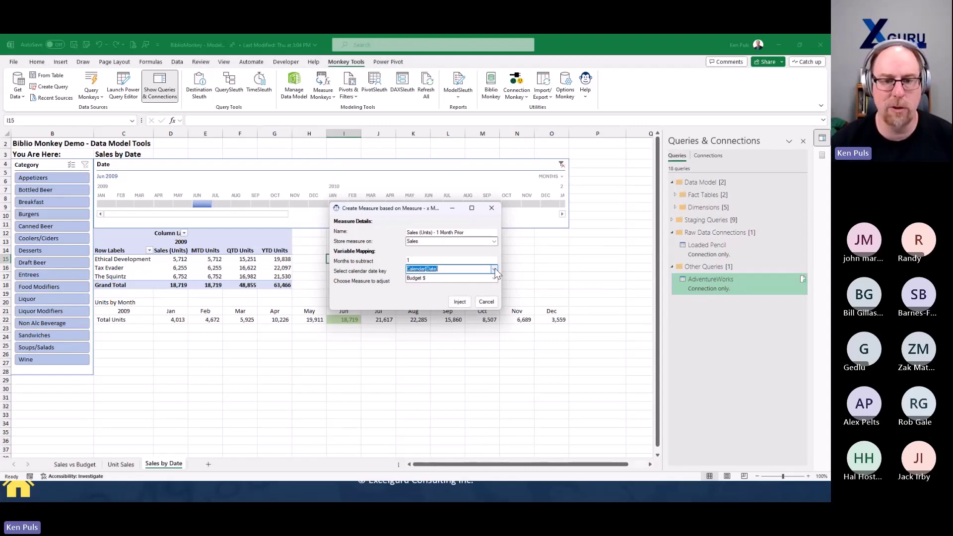
Step: Choose Sales (Units) as the measure to adjust and inject the new measure into the data model
key(Tab)
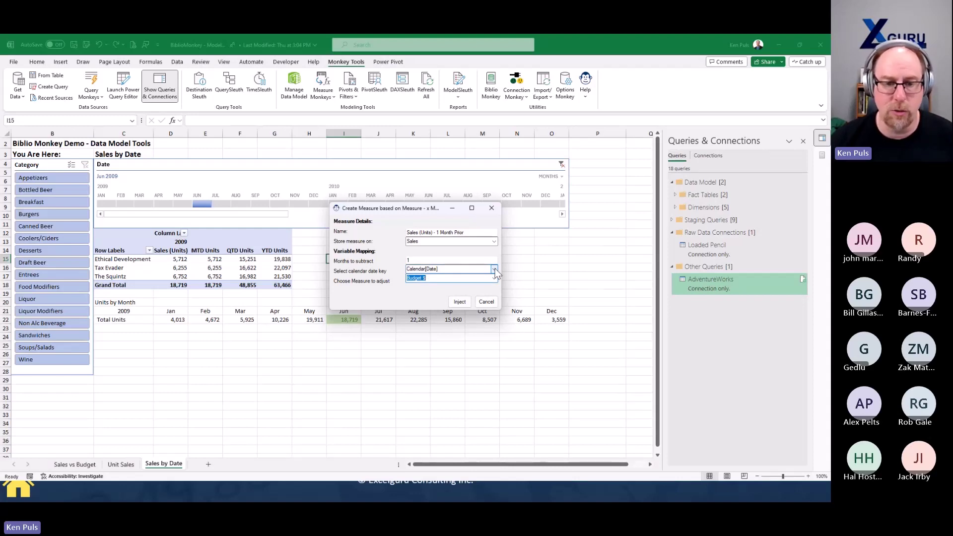
text(sa)
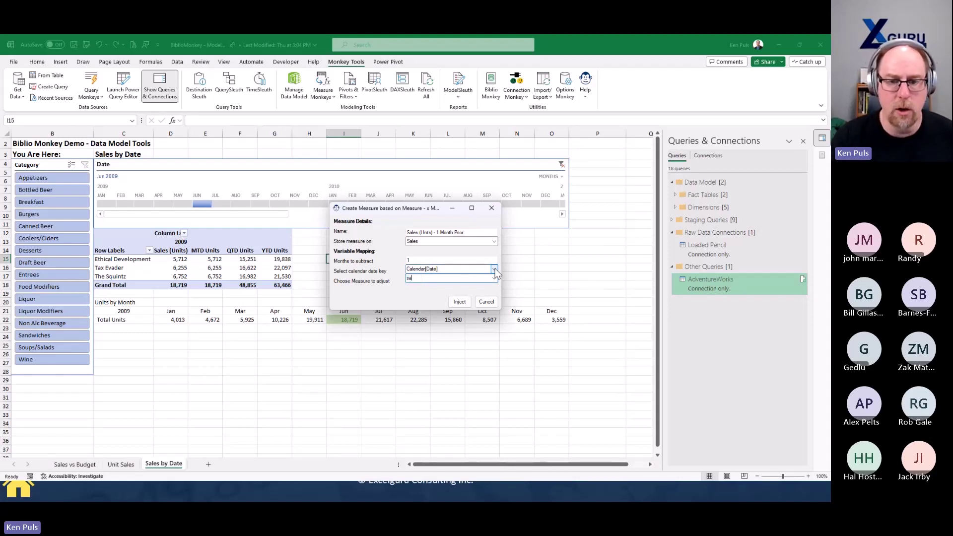
key(Down)
key(Down)
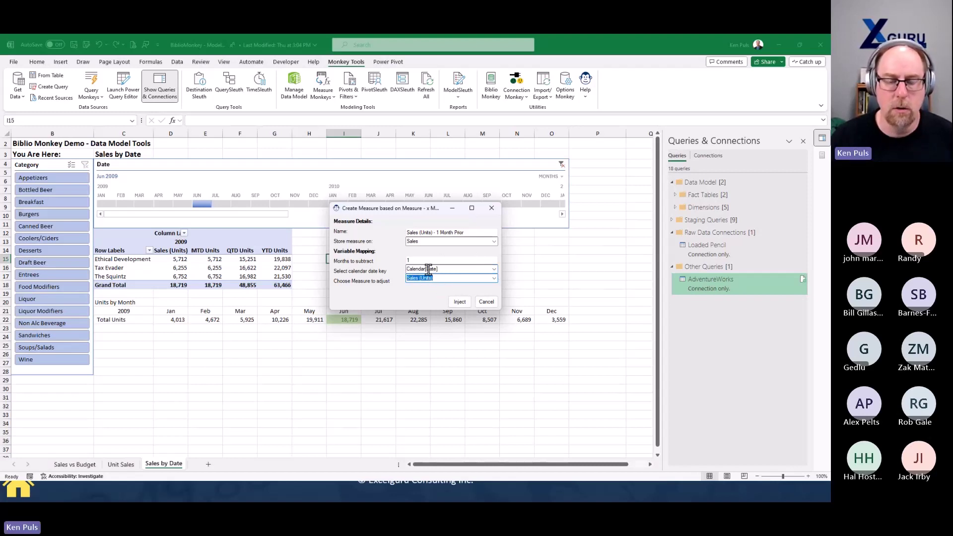
click(459, 302)
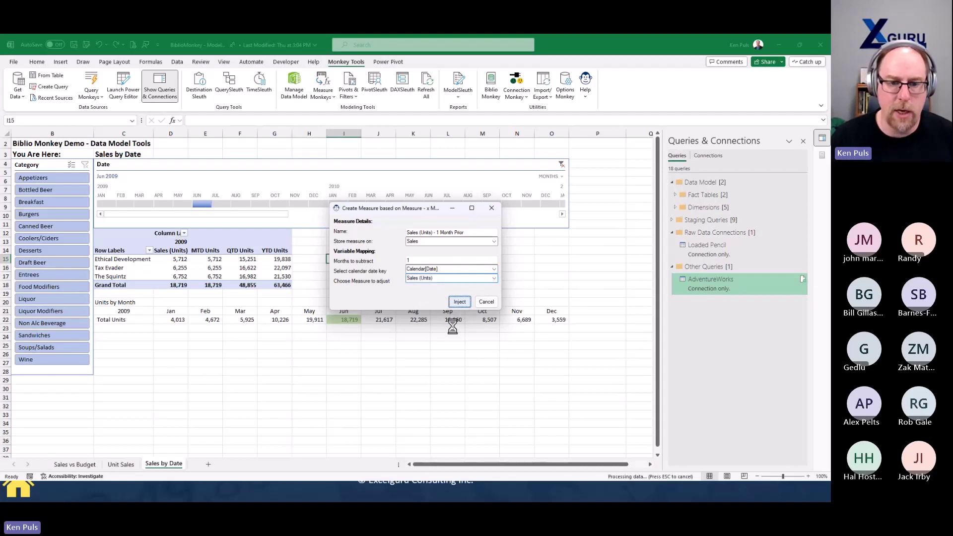
Step: Add Sales (Units) - 1 Month Prior to the Sales by Date PivotTable and check it with the timeline moved to July 2009
click(281, 259)
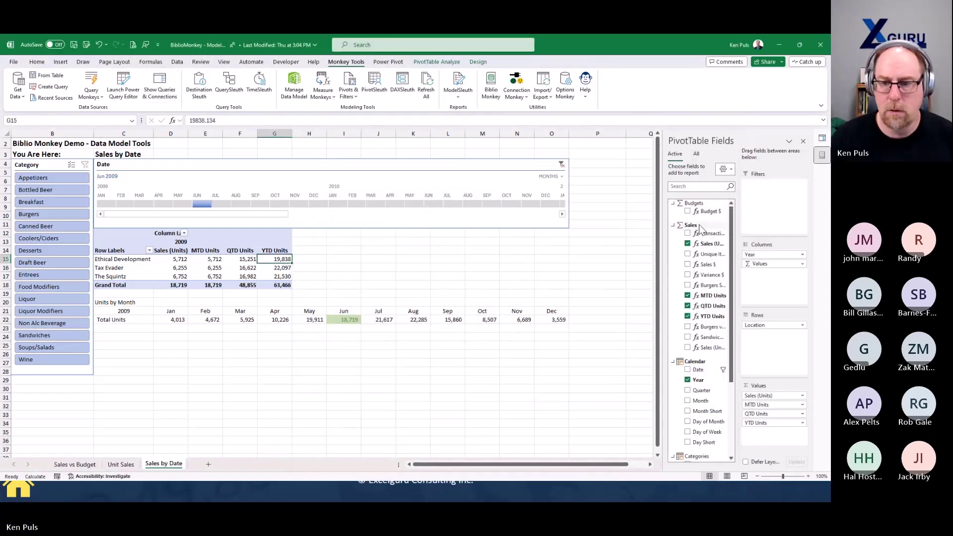
click(688, 348)
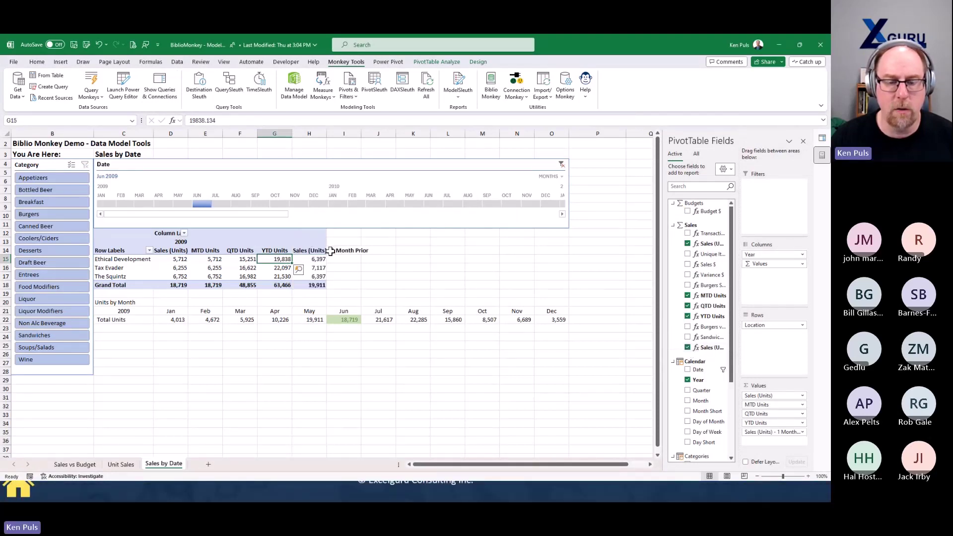
click(342, 325)
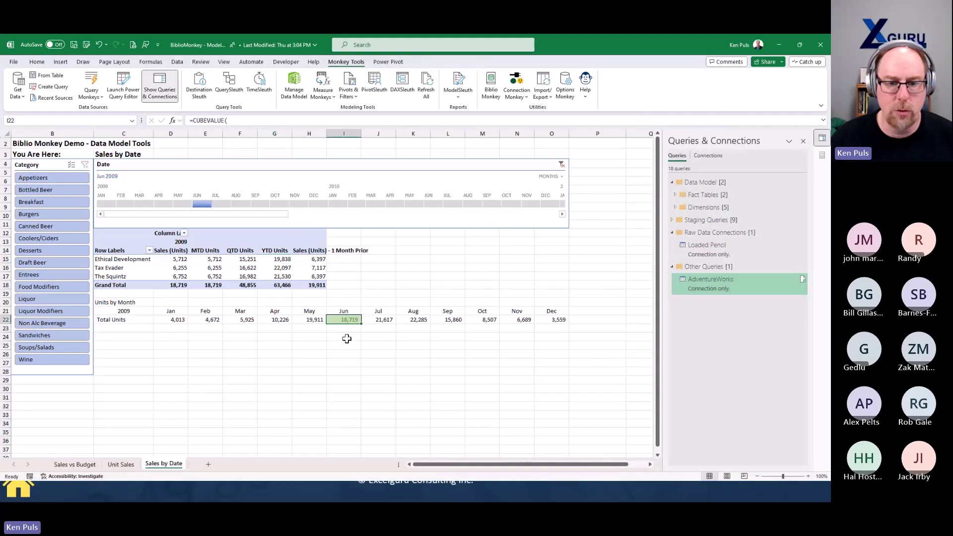
click(314, 287)
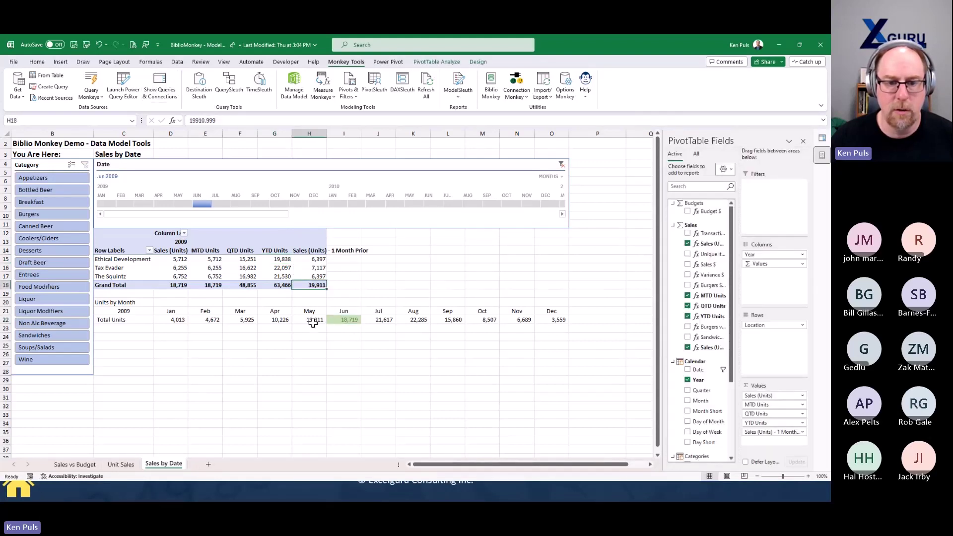
click(220, 204)
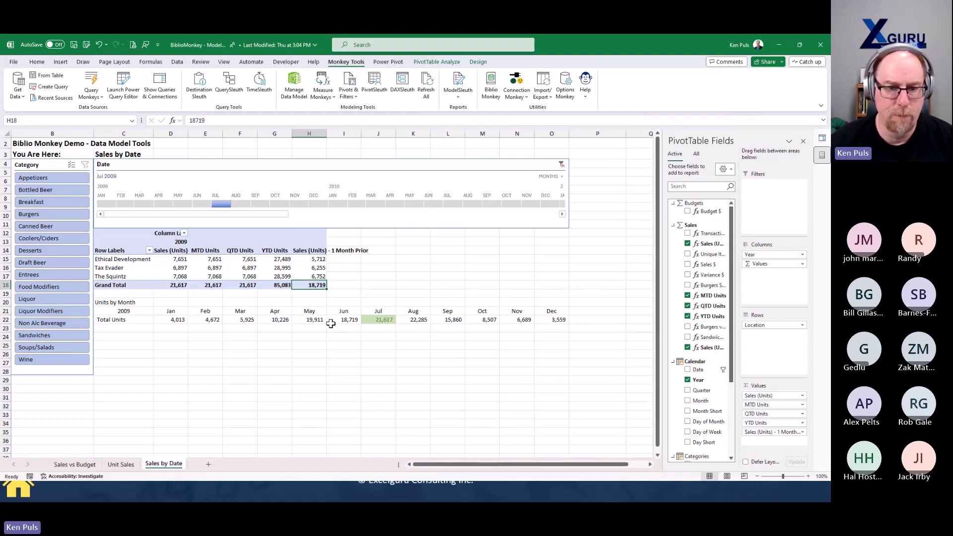
right_click(352, 258)
mouse_move(419, 194)
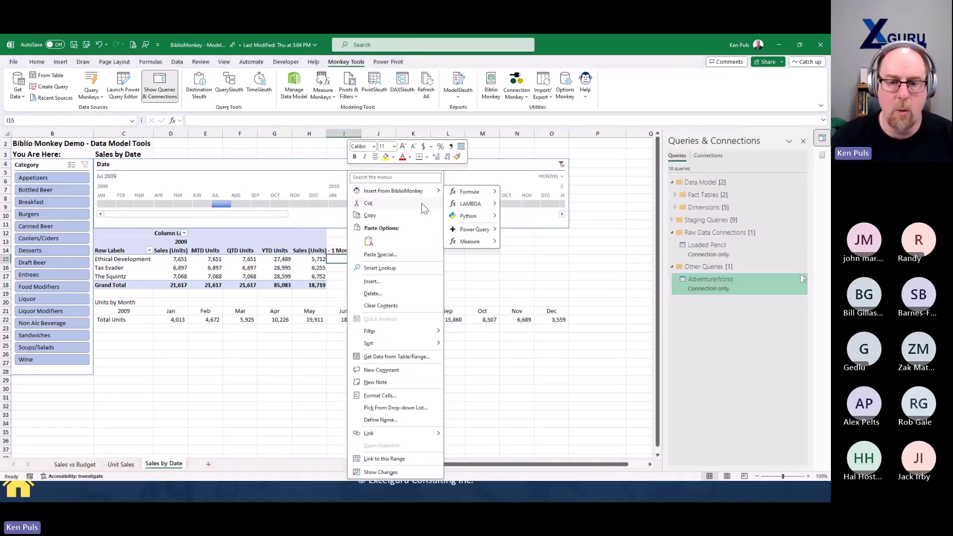
click(493, 284)
mouse_move(308, 259)
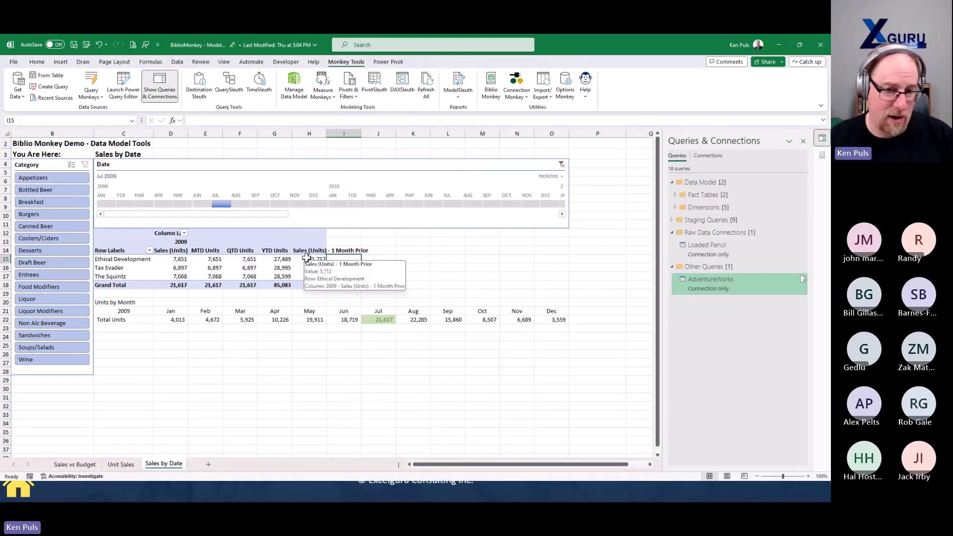
right_click(302, 258)
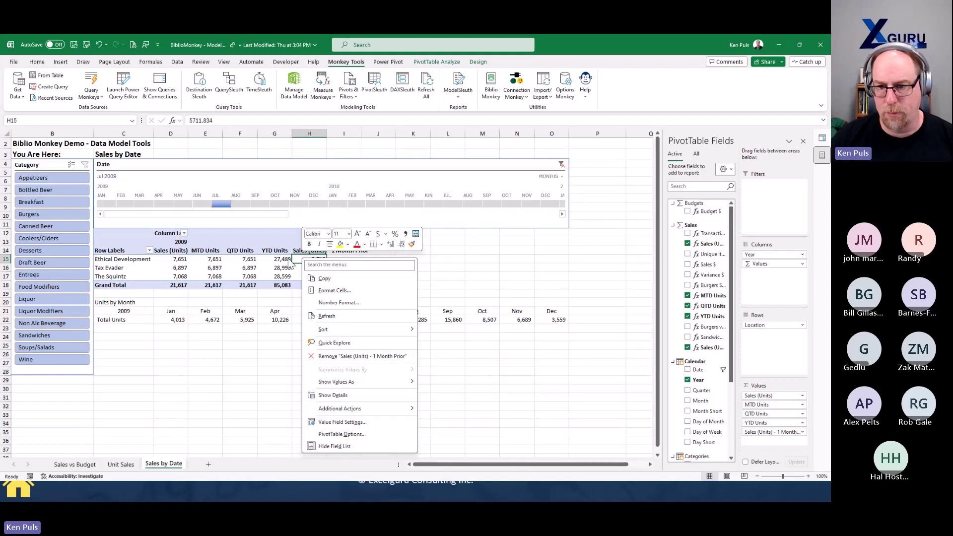
click(430, 263)
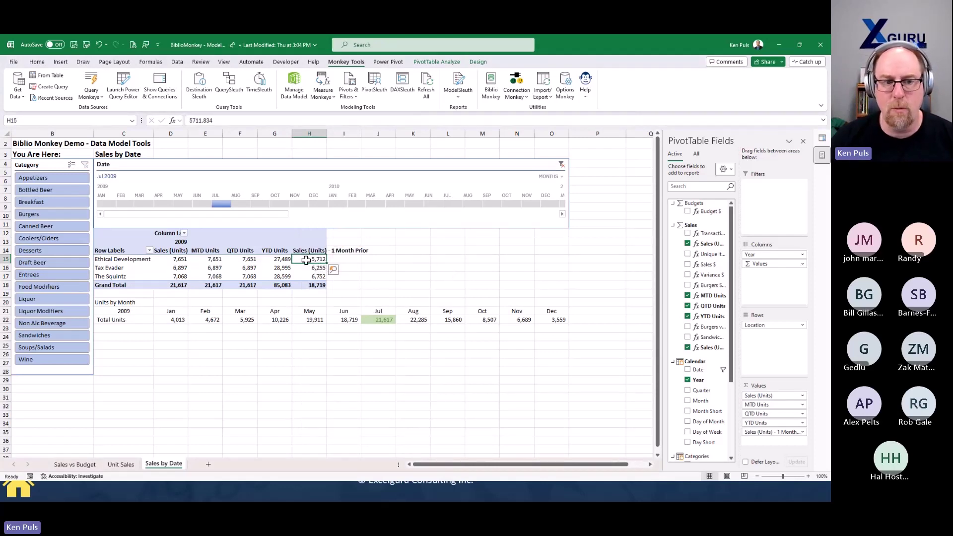
Step: Wrap the text of the PivotTable's header row 14 on the Sales by Date sheet
click(6, 251)
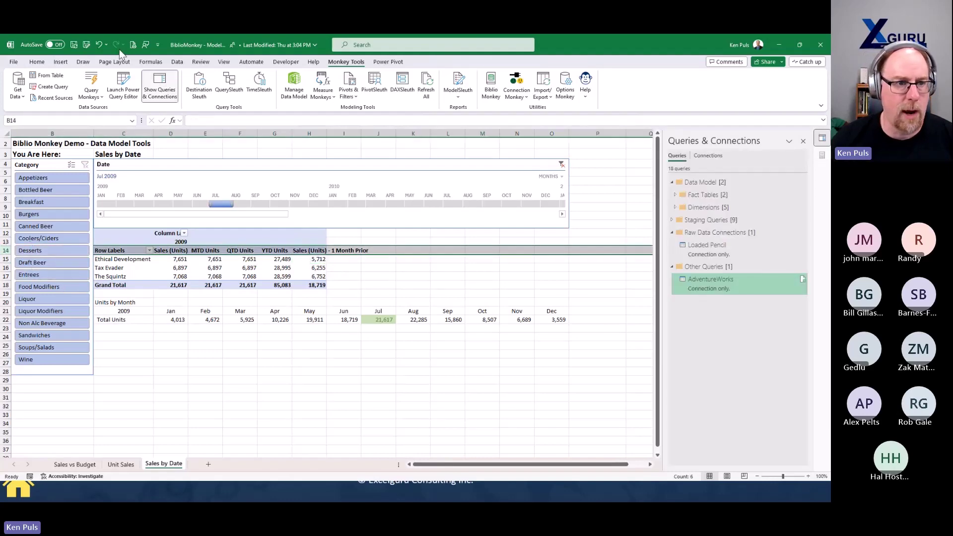
click(37, 62)
click(266, 80)
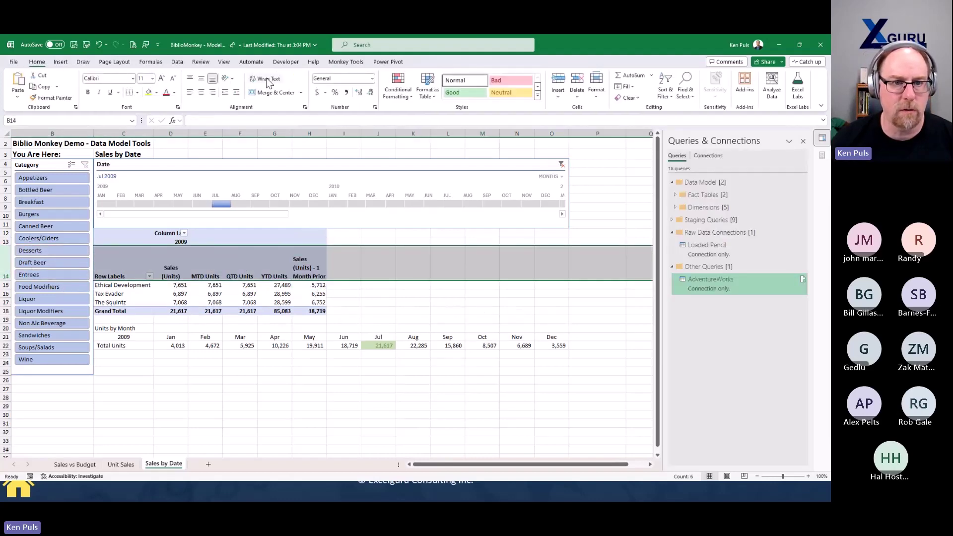
click(378, 261)
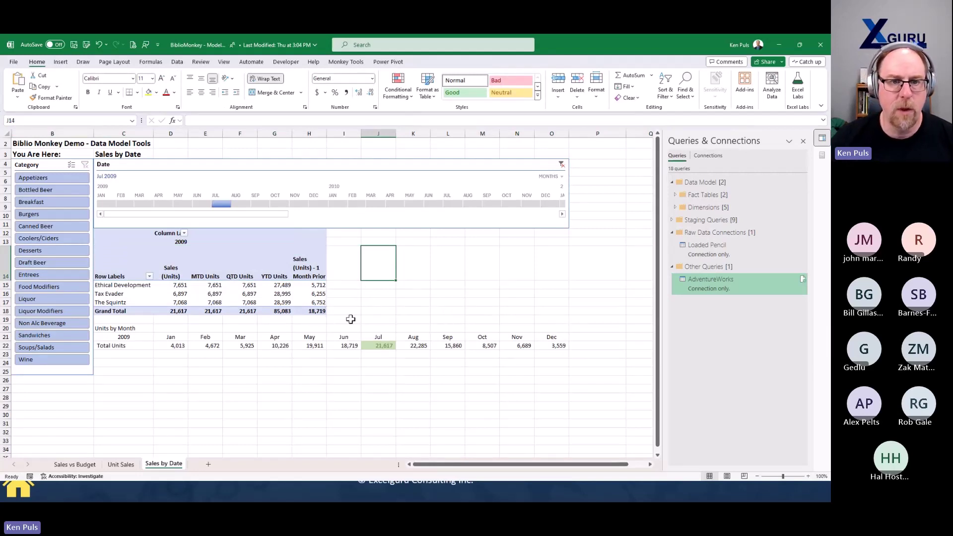
Step: Open DAXSleuth and review the full DAX of Sales (Units) - 1 Month Prior, with the window and measure list enlarged
click(346, 63)
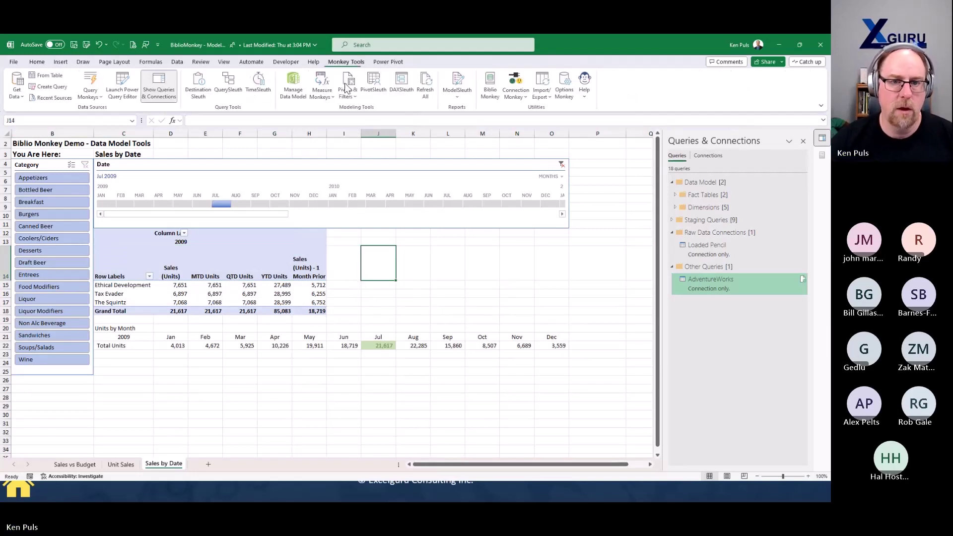
click(410, 95)
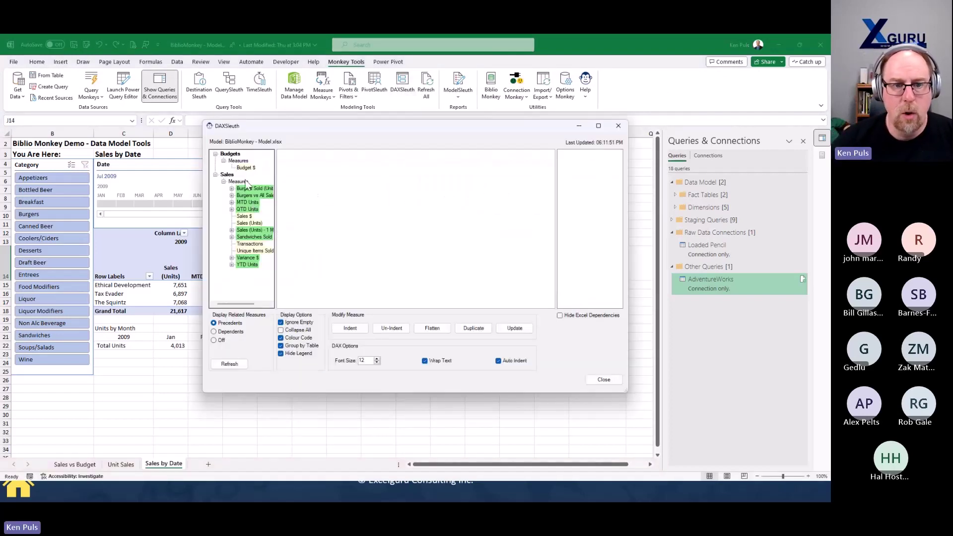
click(254, 230)
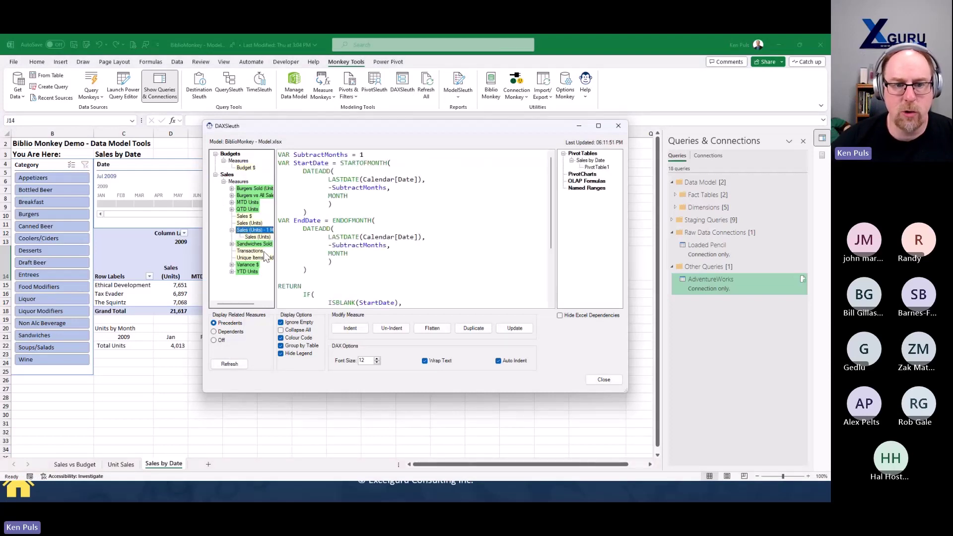
drag(304, 250, 313, 248)
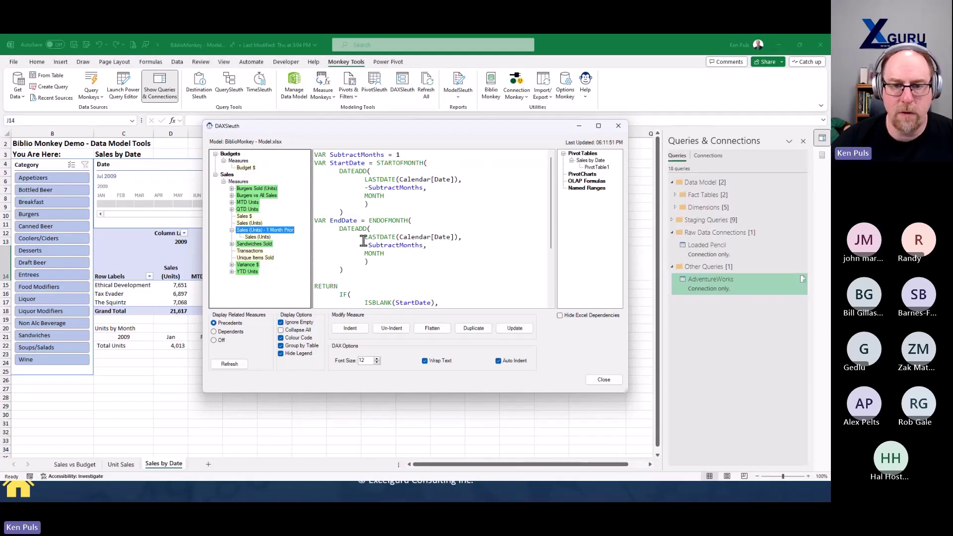
drag(460, 129, 460, 73)
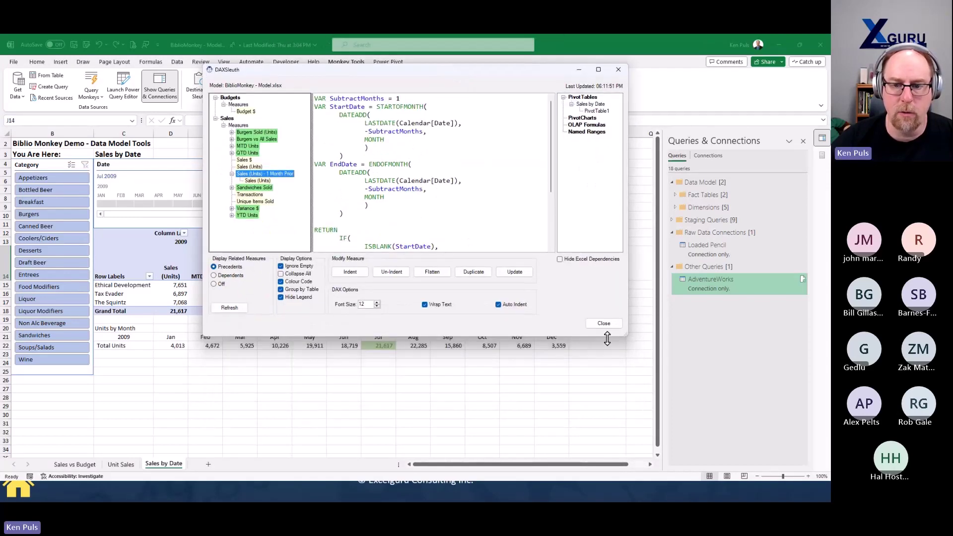
drag(628, 351, 662, 436)
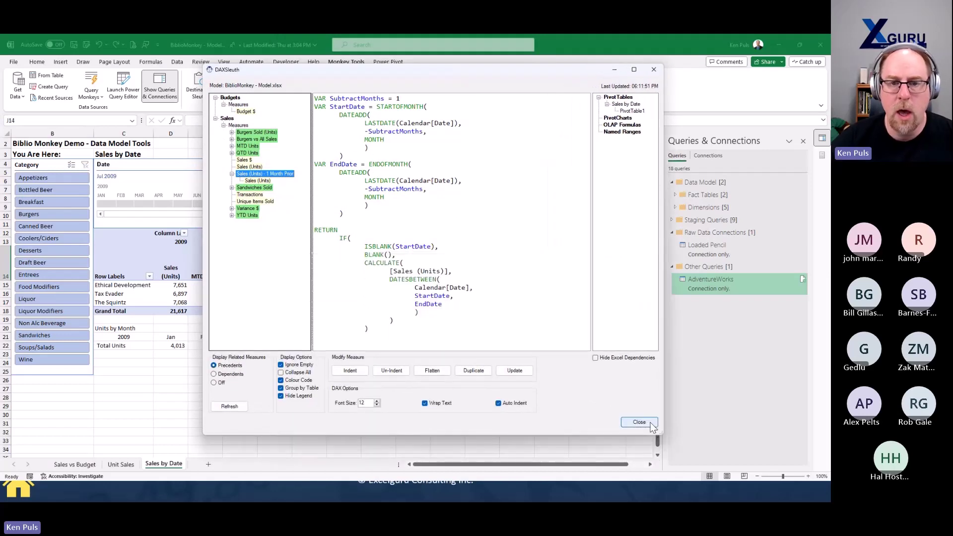
double_click(397, 99)
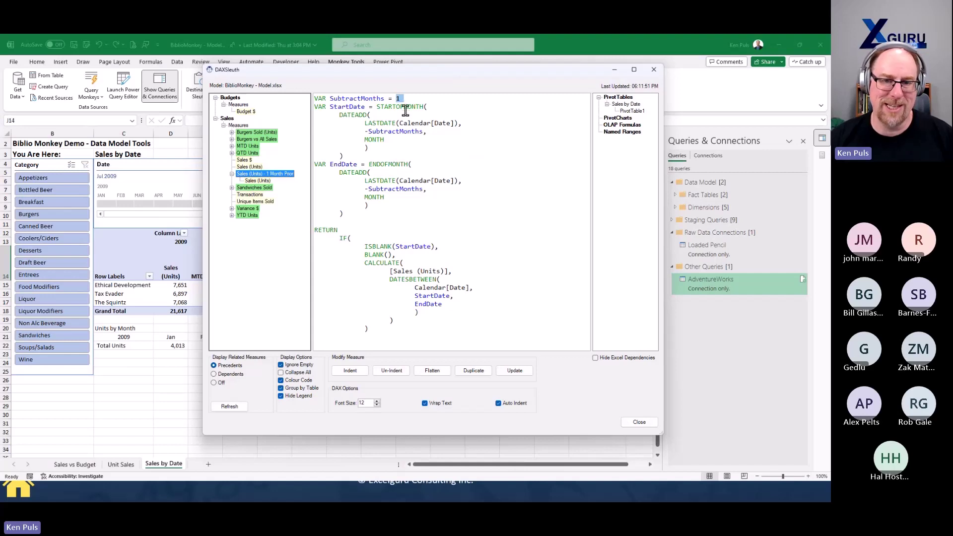
Step: Duplicate the 1 Month Prior measure as Sales (Units) - 2 Months Prior and update its SubtractMonths variable to 2
click(473, 373)
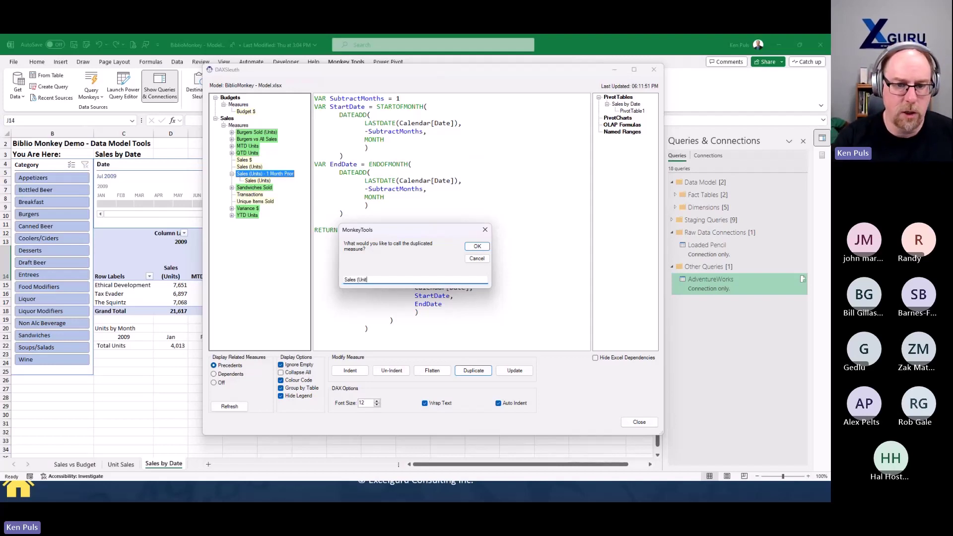
text(Sales (Units) - 2 Months)
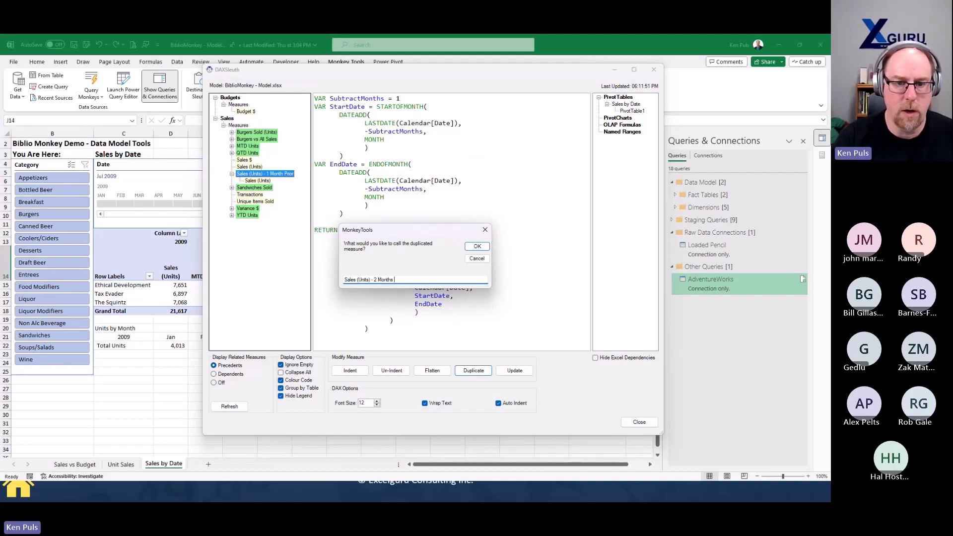
text( Prior)
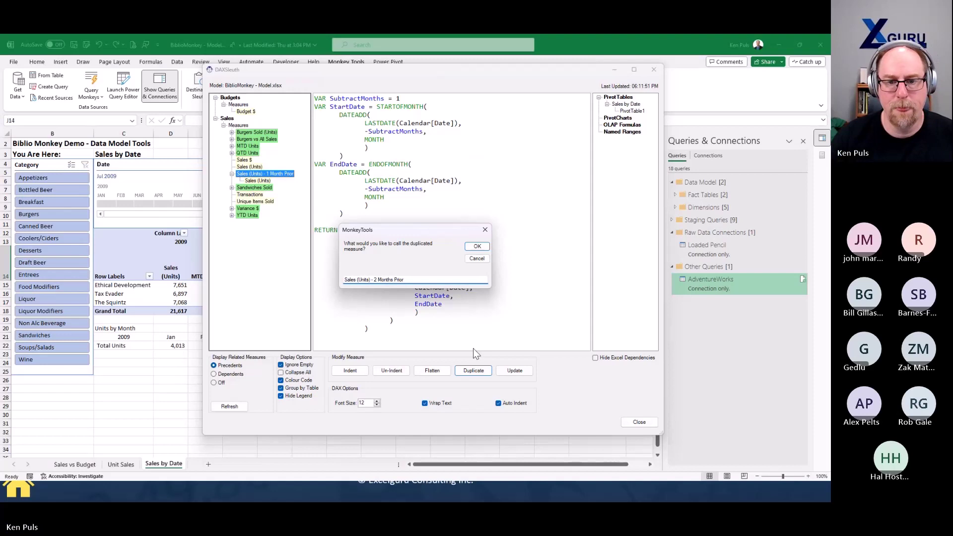
click(477, 247)
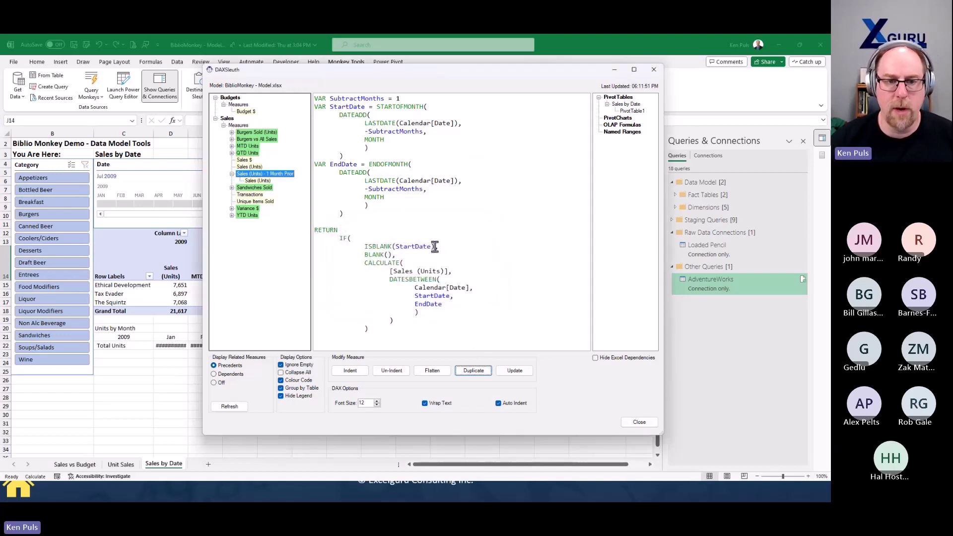
double_click(397, 99)
text(2)
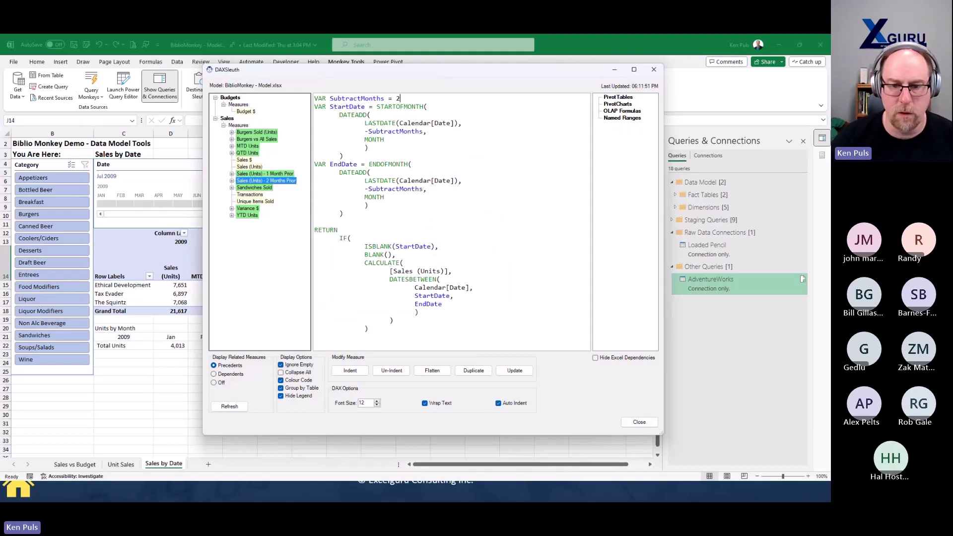
click(512, 372)
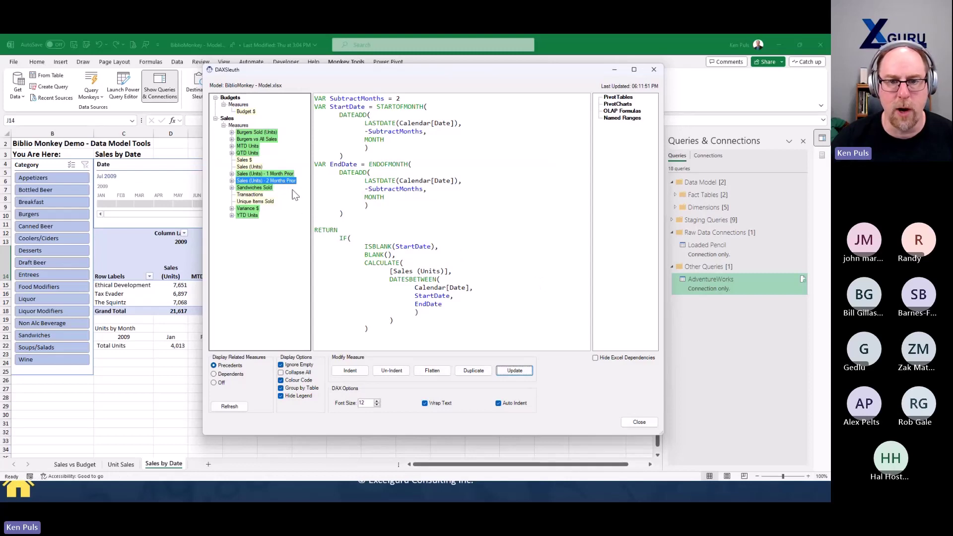
Step: Duplicate the 2 Months Prior measure as Sales (Units) - 3 Months Prior with SubtractMonths set to 3, and close DAXSleuth
double_click(397, 99)
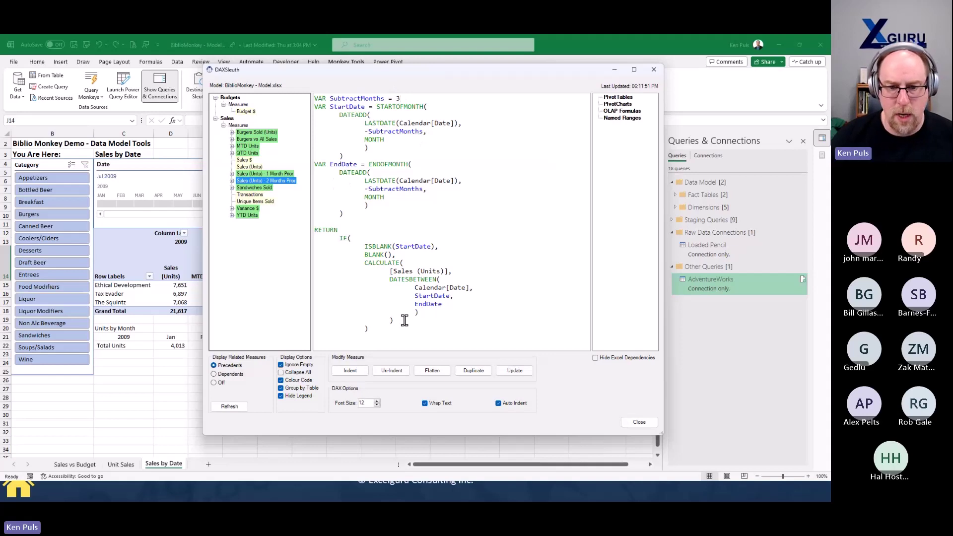
click(472, 371)
text(Sales)
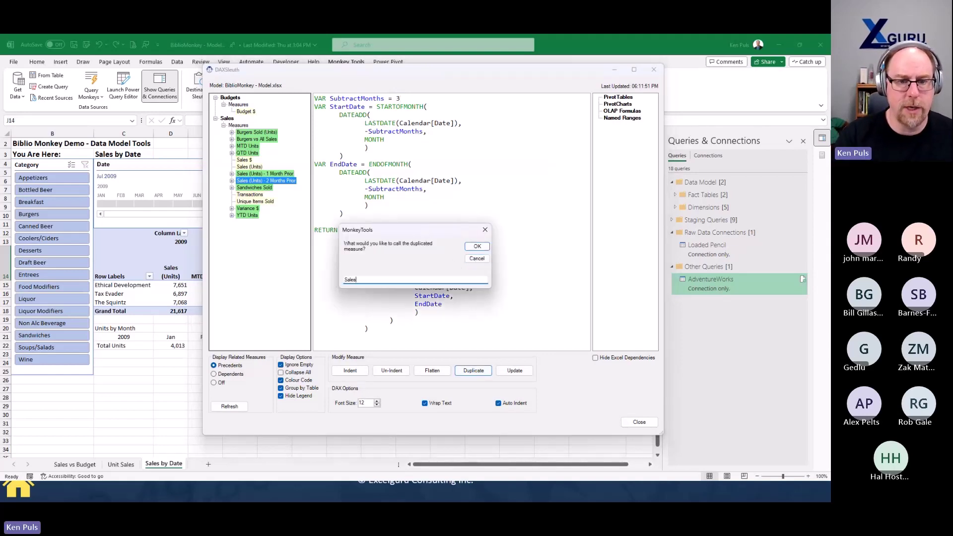
text( (Units) - )
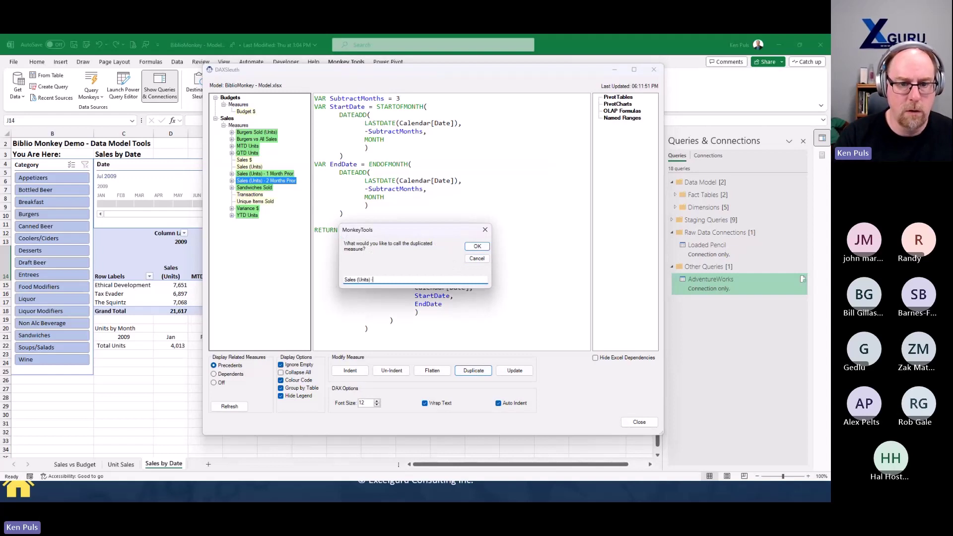
text(3 Months Prior)
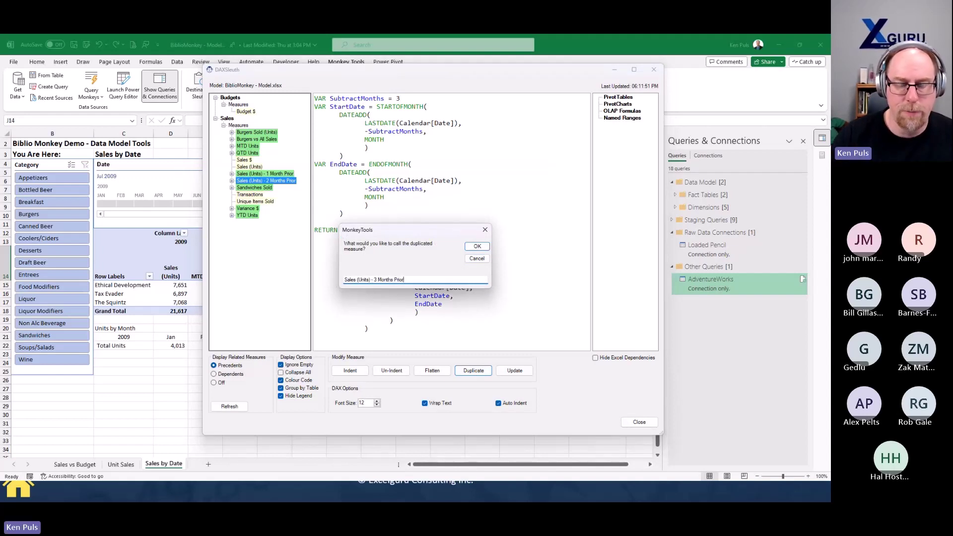
click(484, 247)
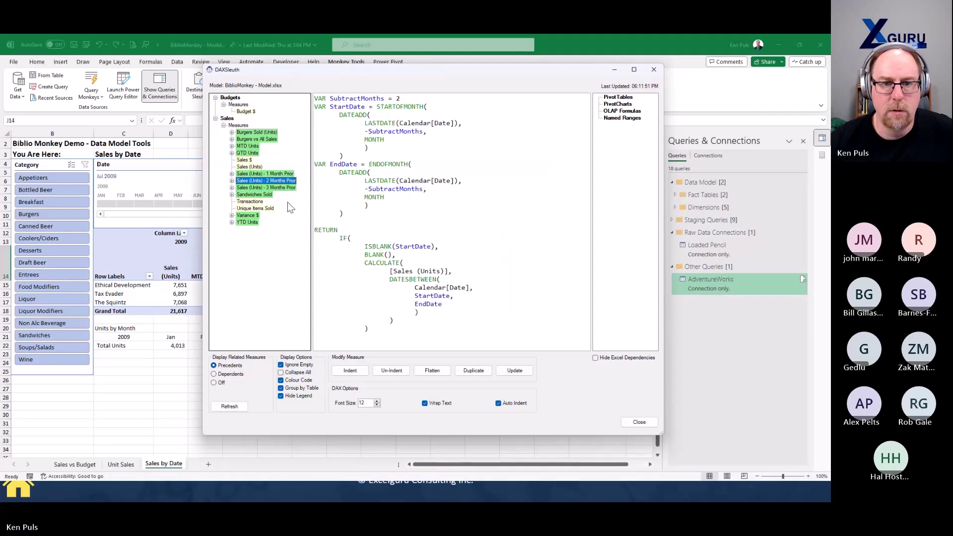
click(284, 174)
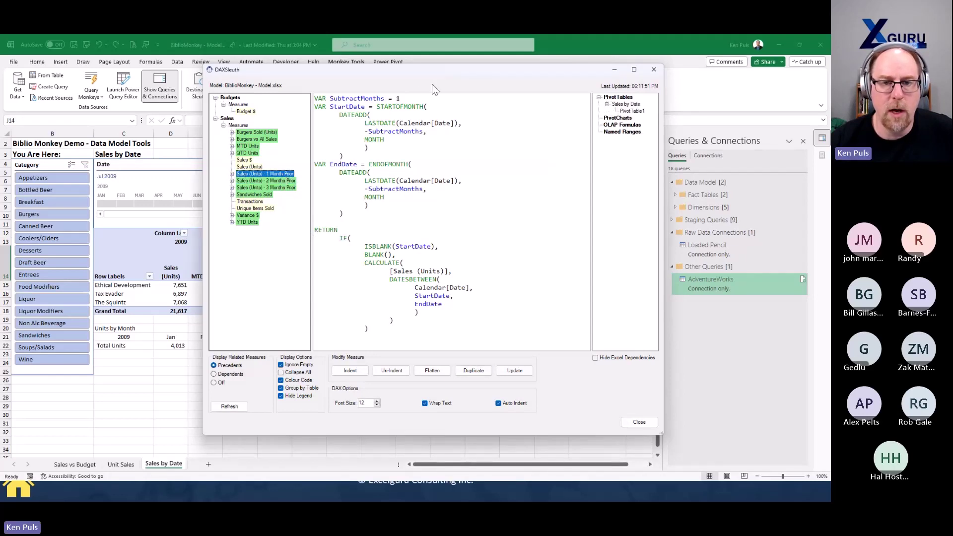
click(639, 422)
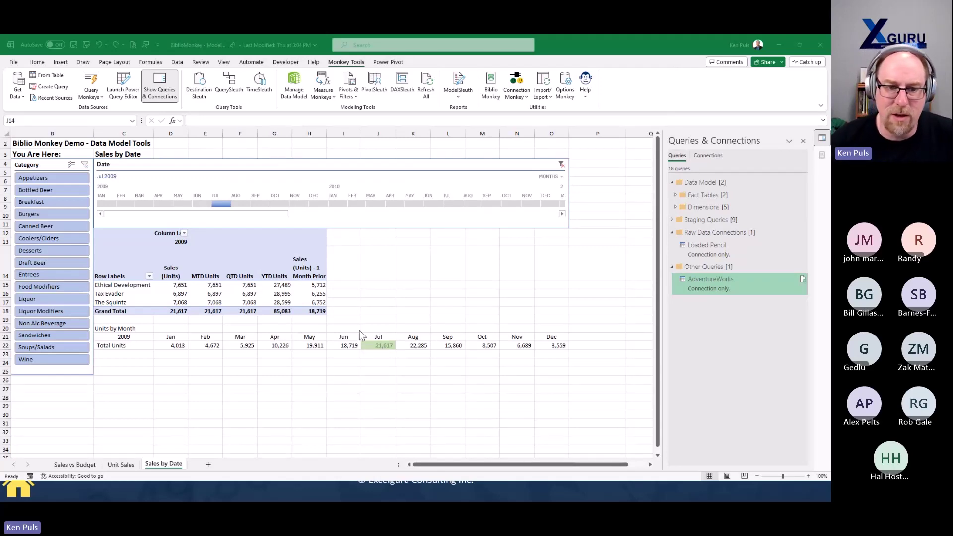
Step: Add Sales (Units) - 2 Months Prior and Sales (Units) - 3 Months Prior to the Sales by Date PivotTable
click(307, 293)
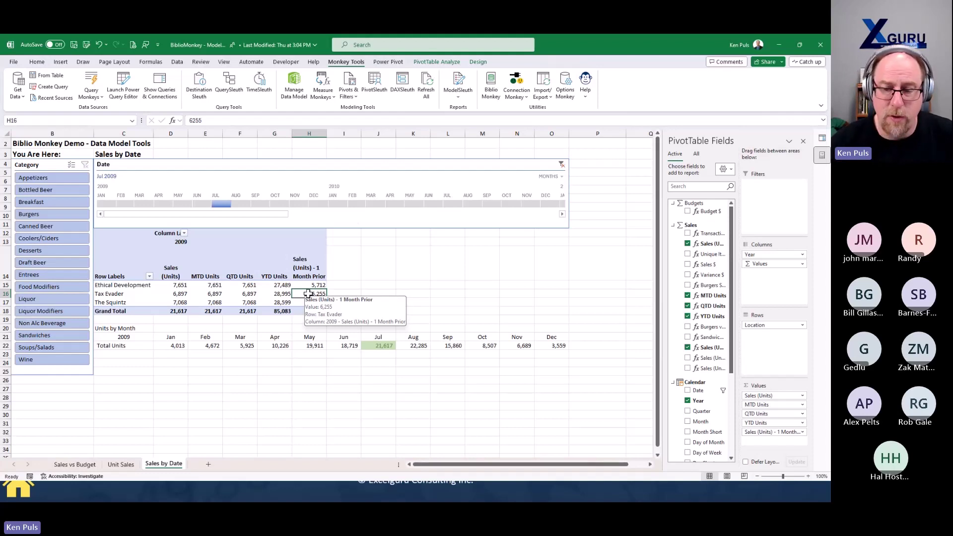
click(687, 357)
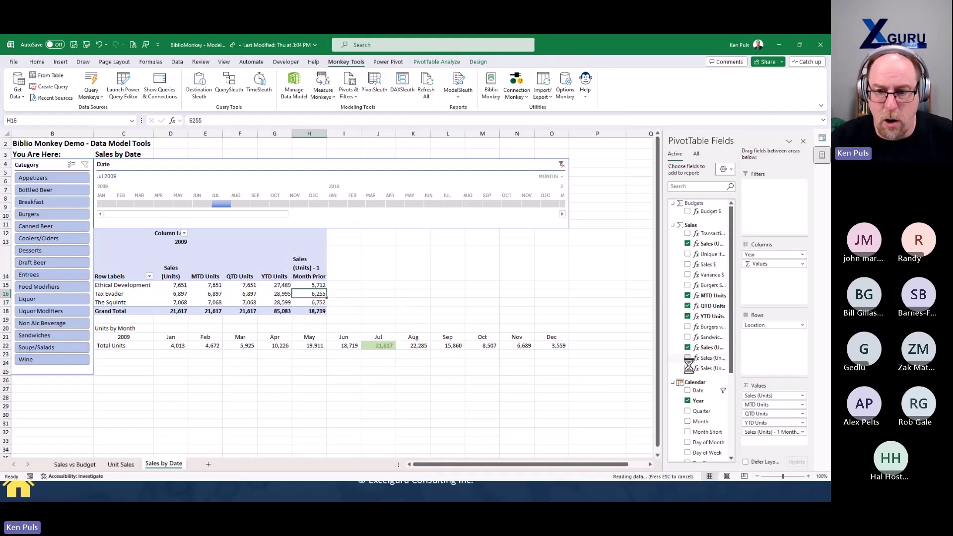
click(687, 369)
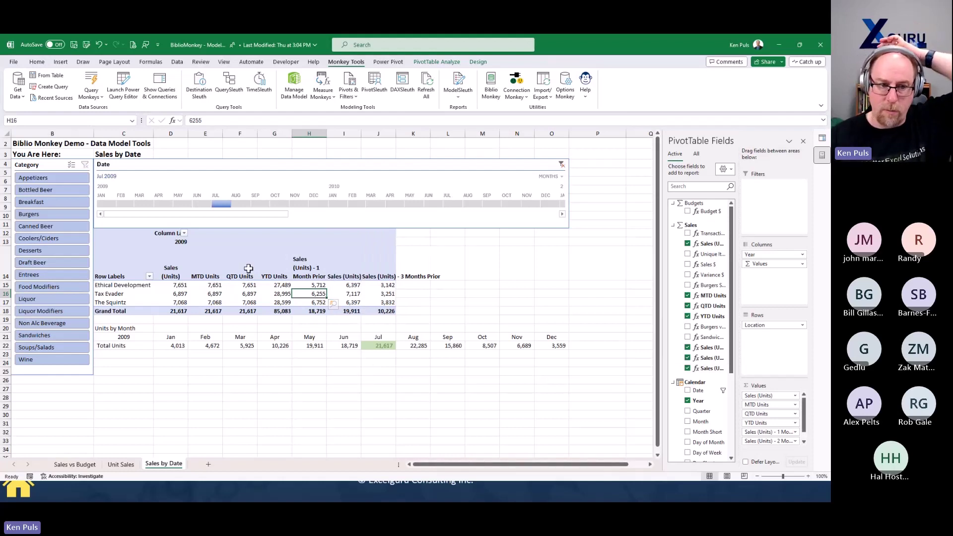
Step: Wrap the new measure headers in row 14 and check their totals against the June and May units in row 22
click(6, 268)
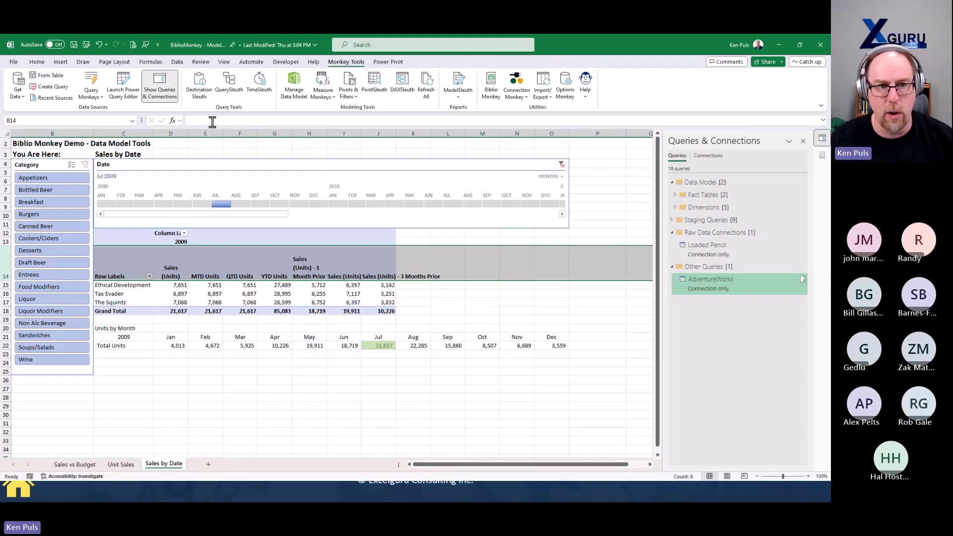
click(36, 63)
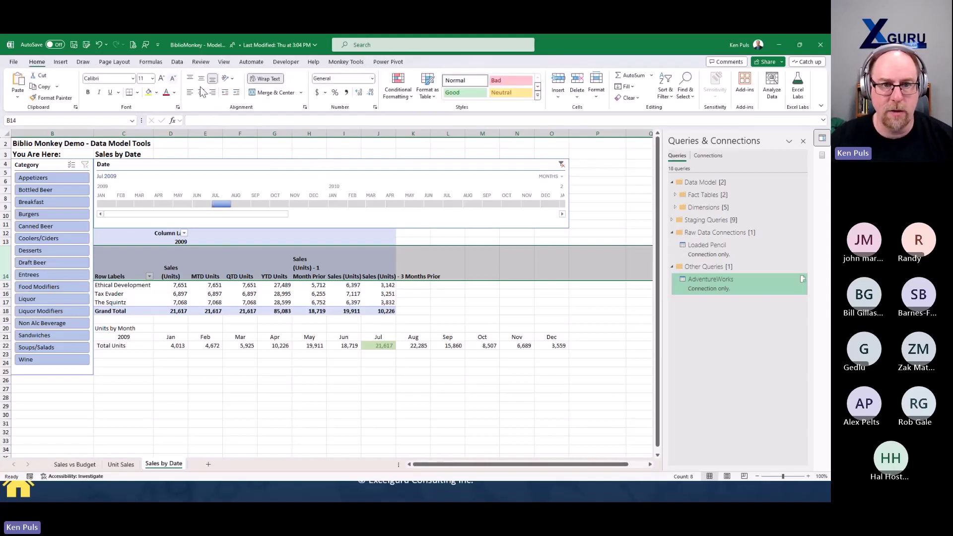
click(267, 80)
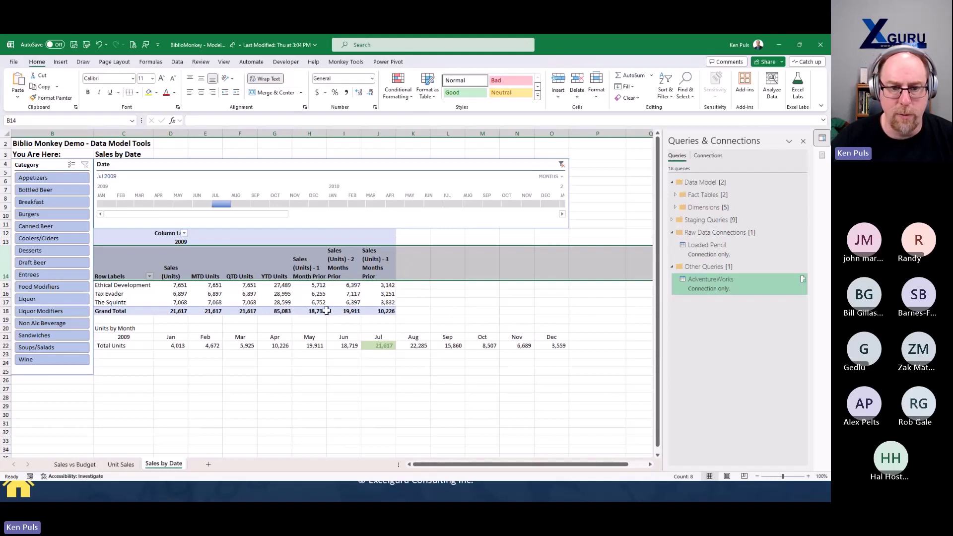
click(353, 346)
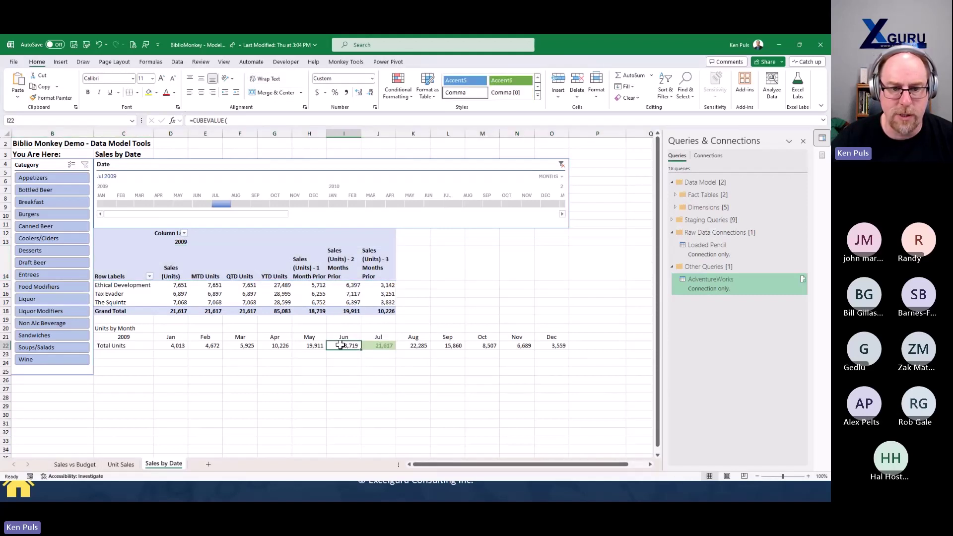
click(312, 346)
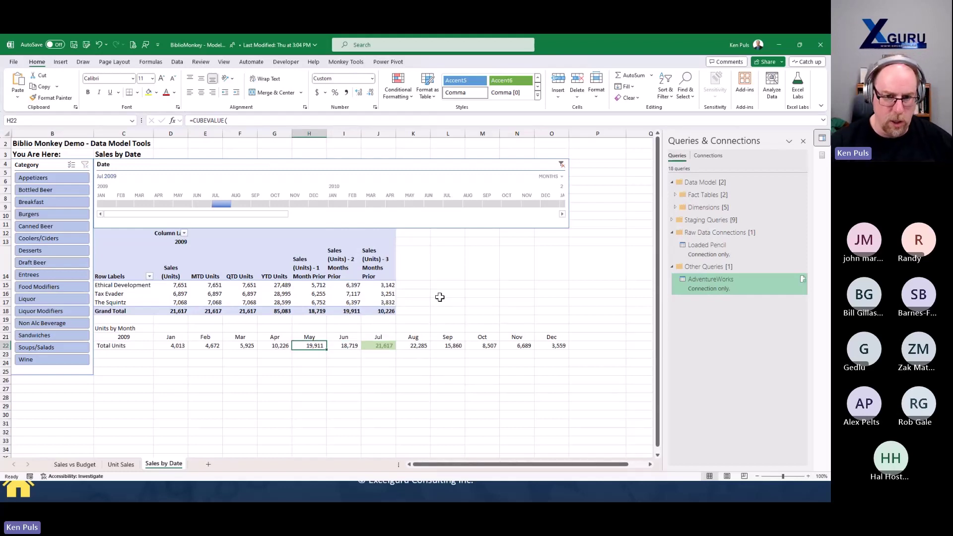
Step: Open DAXSleuth, widen the measure list to show full names, and display the Sandwiches Sold measure's formula
click(353, 66)
click(606, 284)
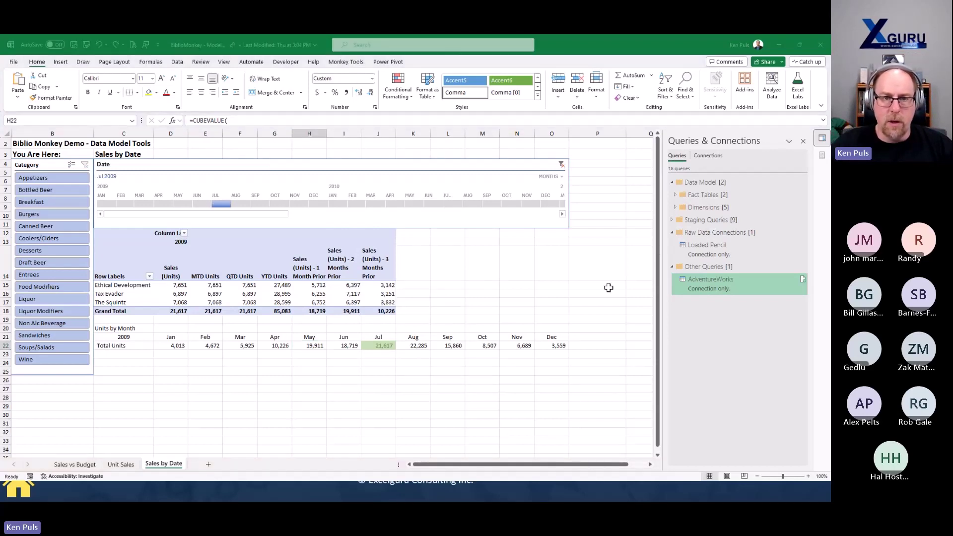
click(346, 62)
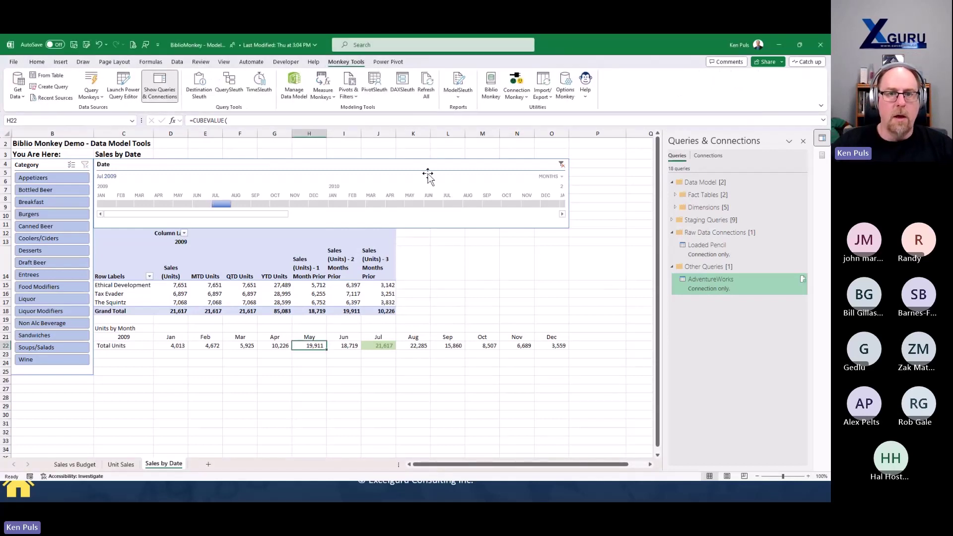
click(402, 85)
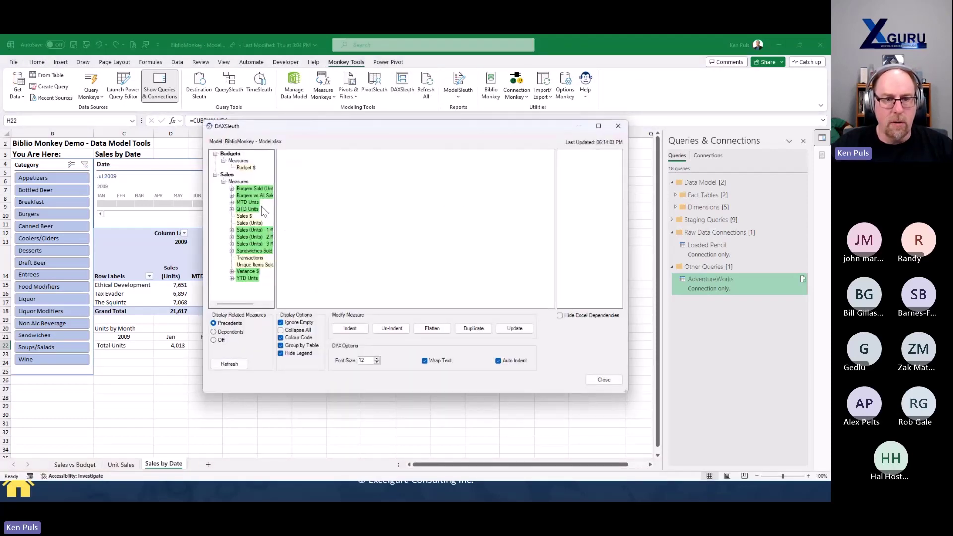
drag(278, 203, 313, 212)
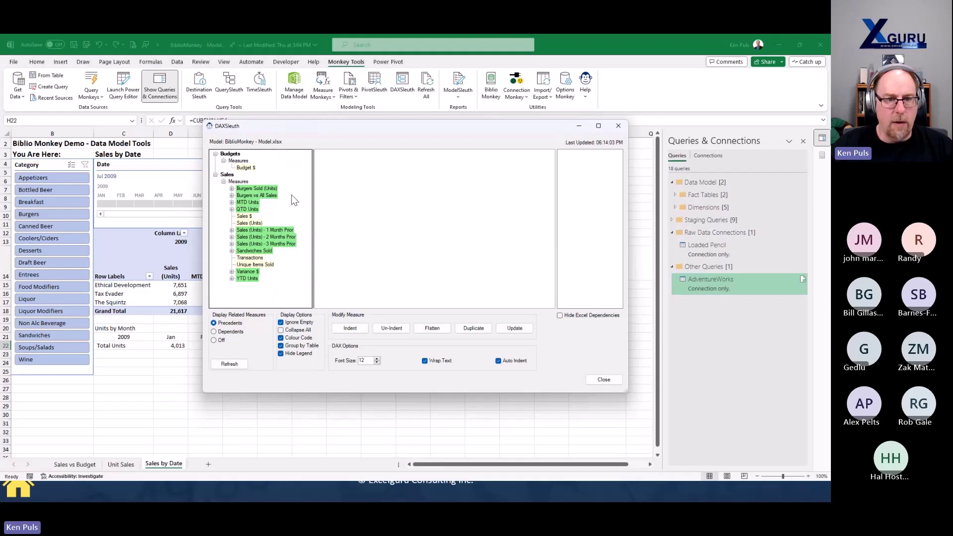
click(273, 189)
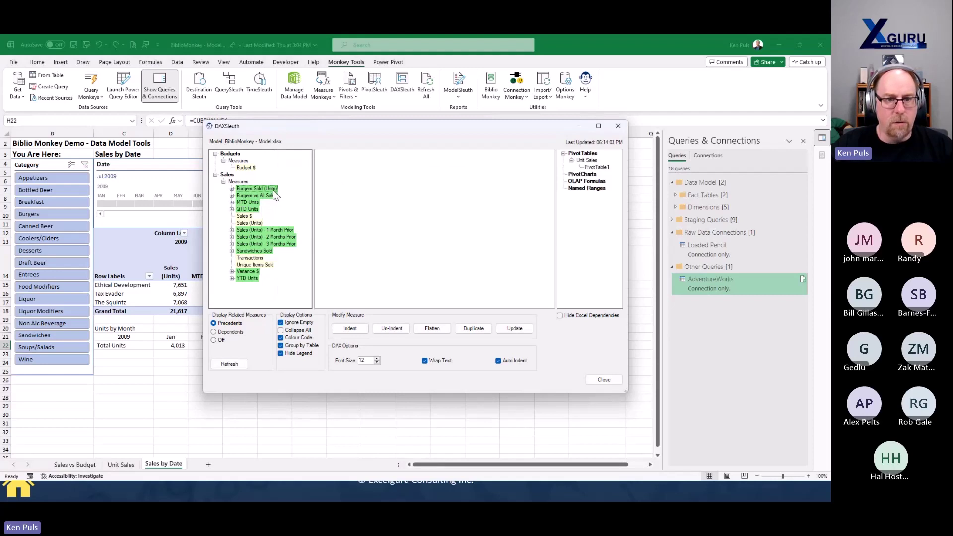
click(268, 251)
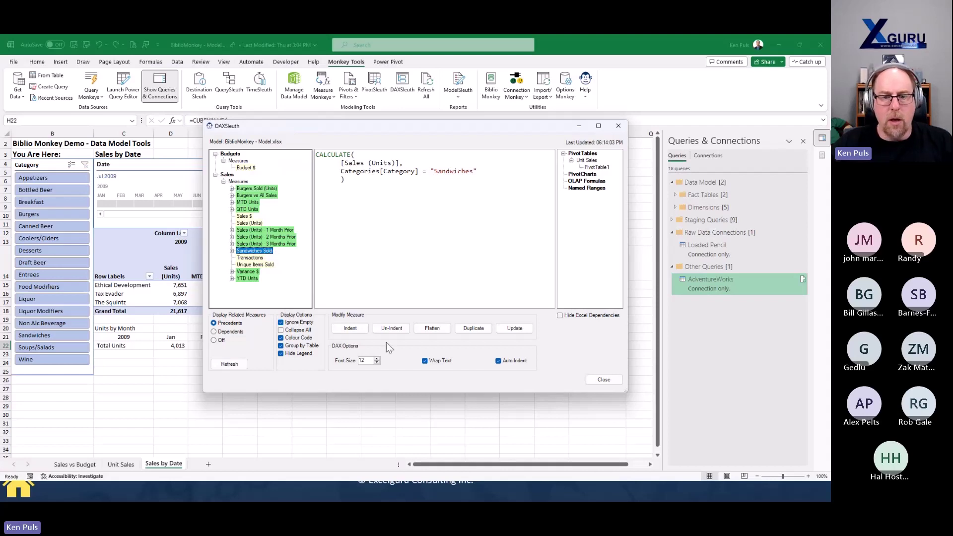
Step: Change the Sandwiches Sold formula's category filter to "Draft Beer", duplicate it as Draft Sold (Units), and close DAXSleuth
double_click(440, 172)
text(Draft Beer)
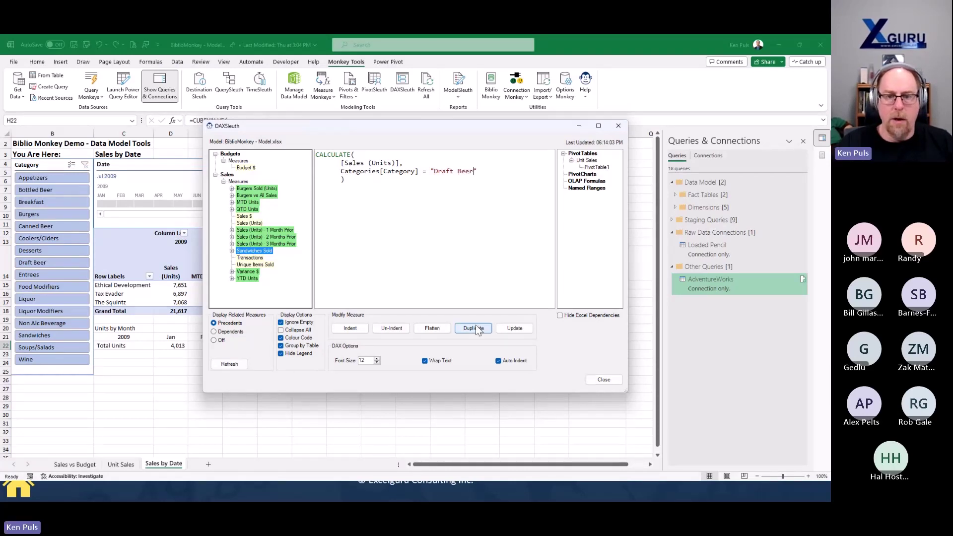
click(476, 326)
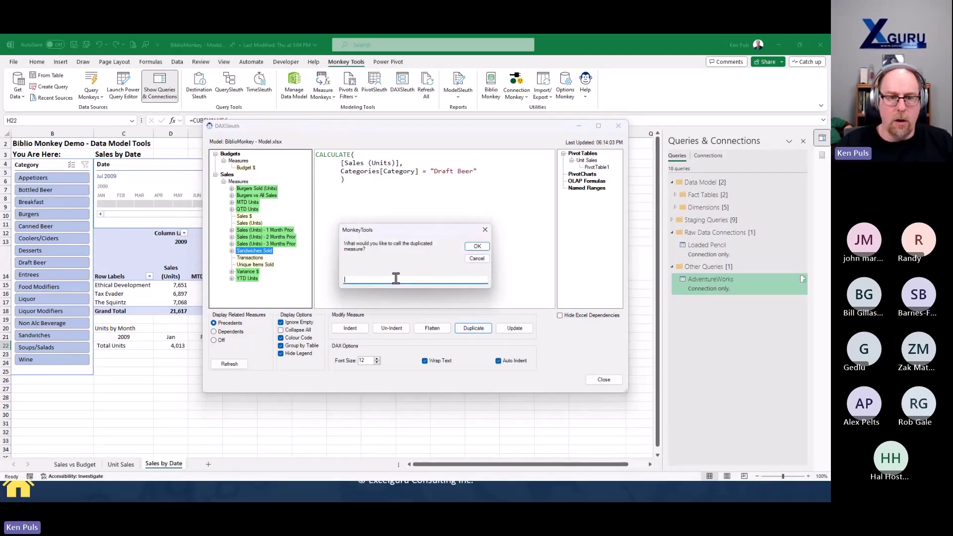
text(S)
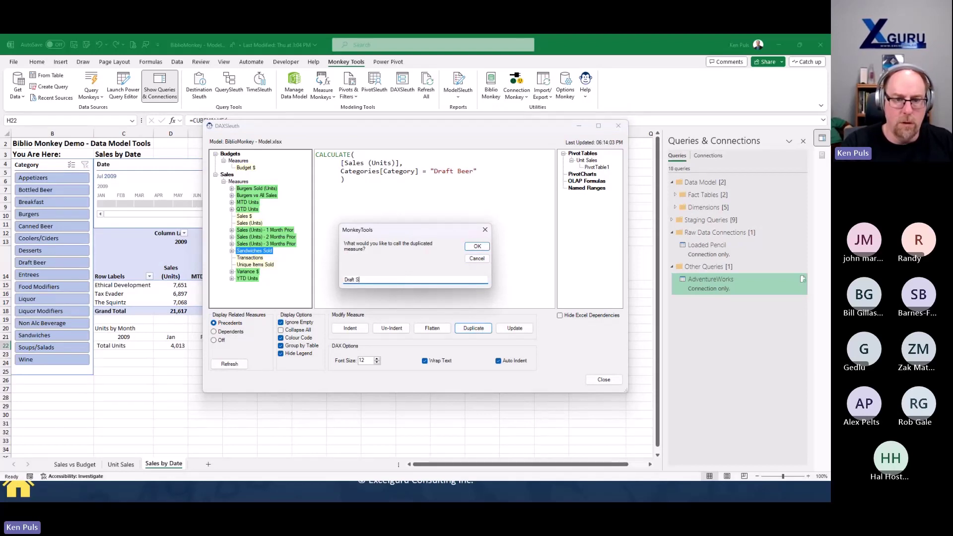
text(aelseold (Units)
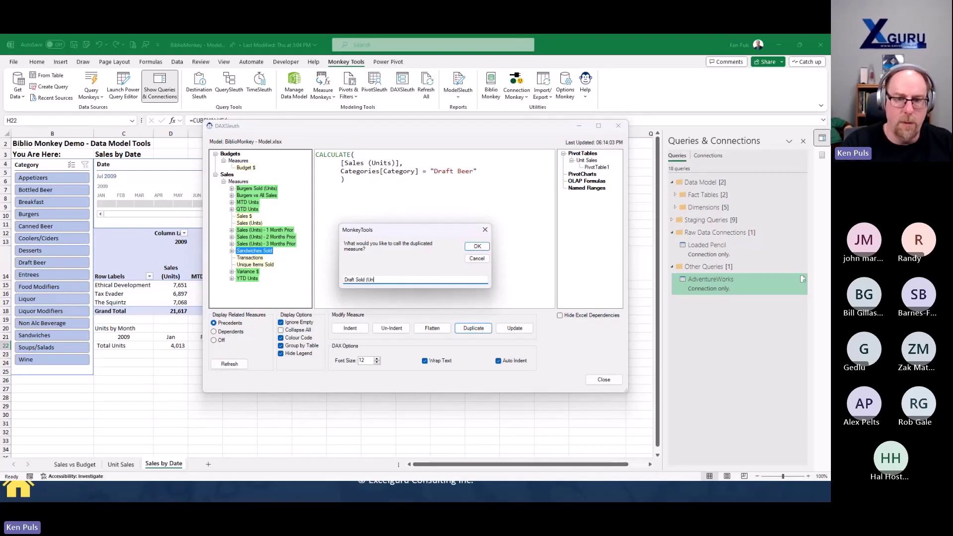
click(477, 246)
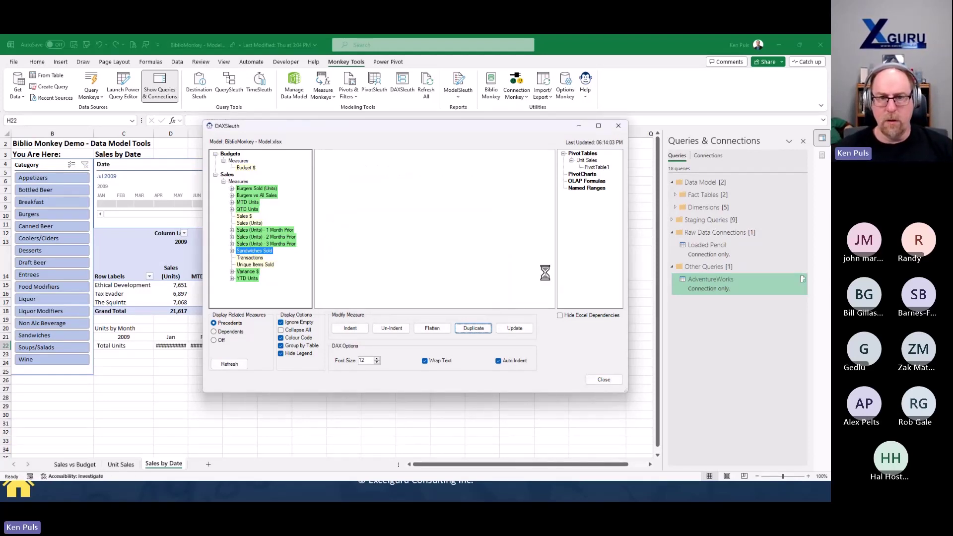
click(603, 379)
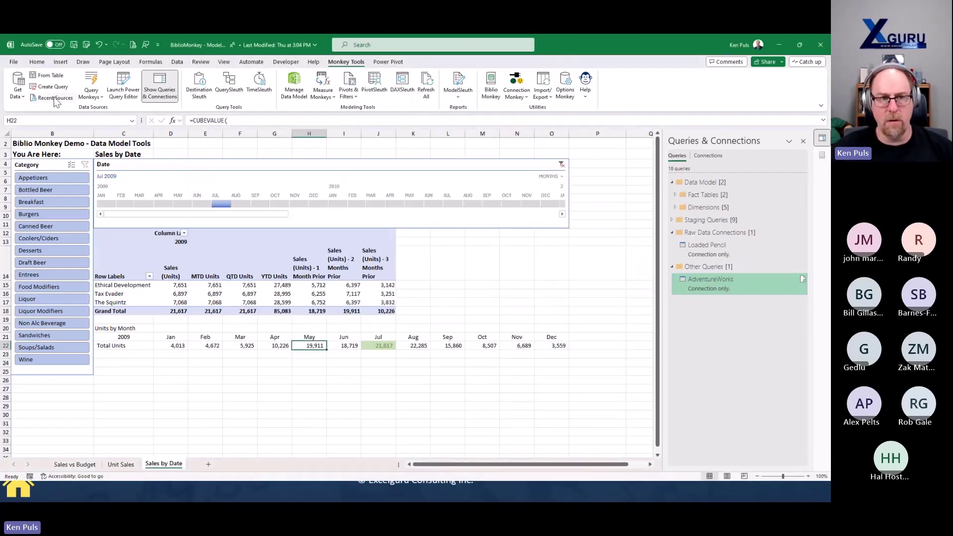
Step: Add Draft Sold (Units) to the Unit Sales PivotTable and set the Group slicer to show both Alcohol and Food
click(124, 464)
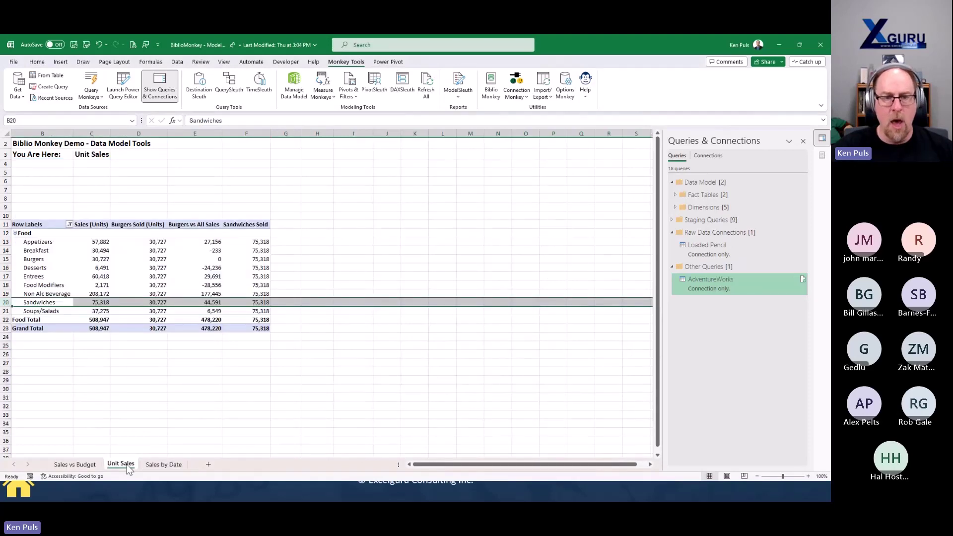
click(257, 260)
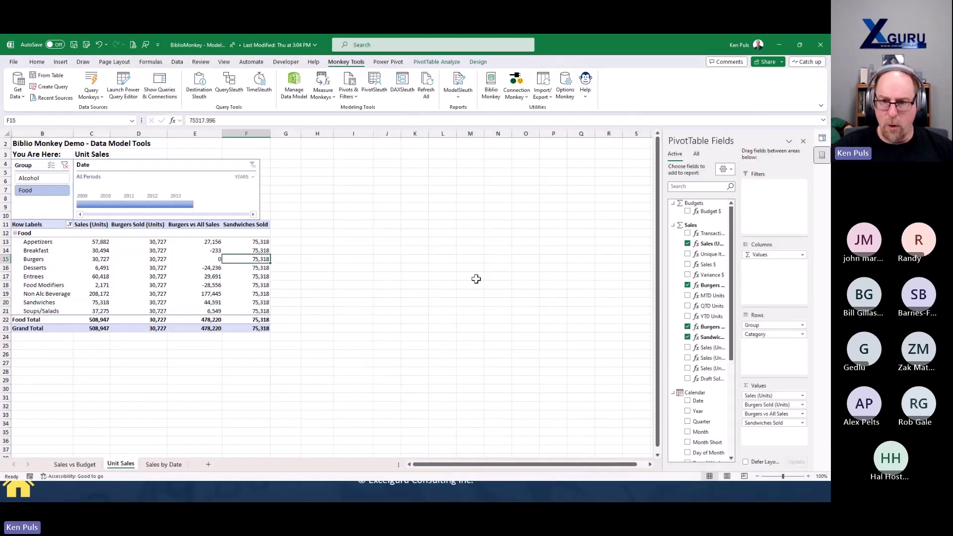
click(688, 379)
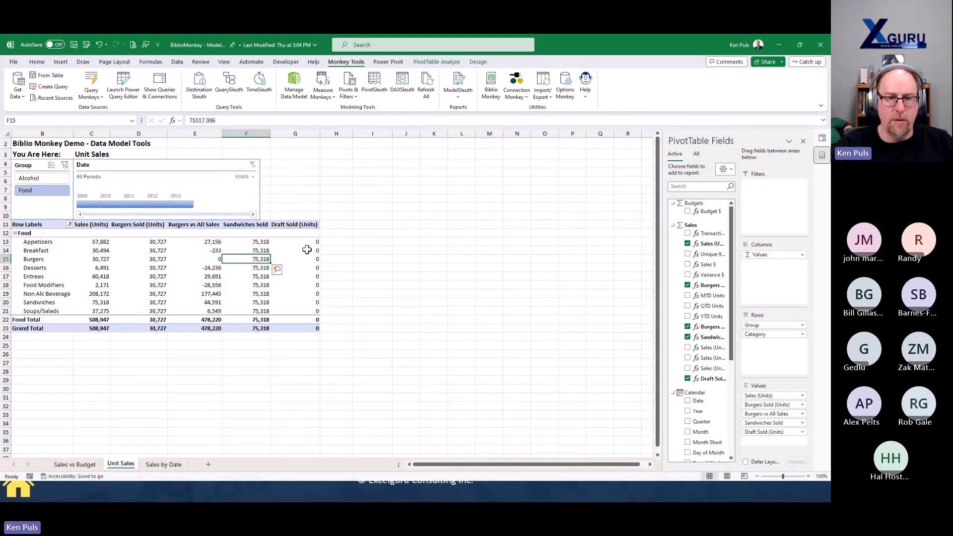
click(42, 178)
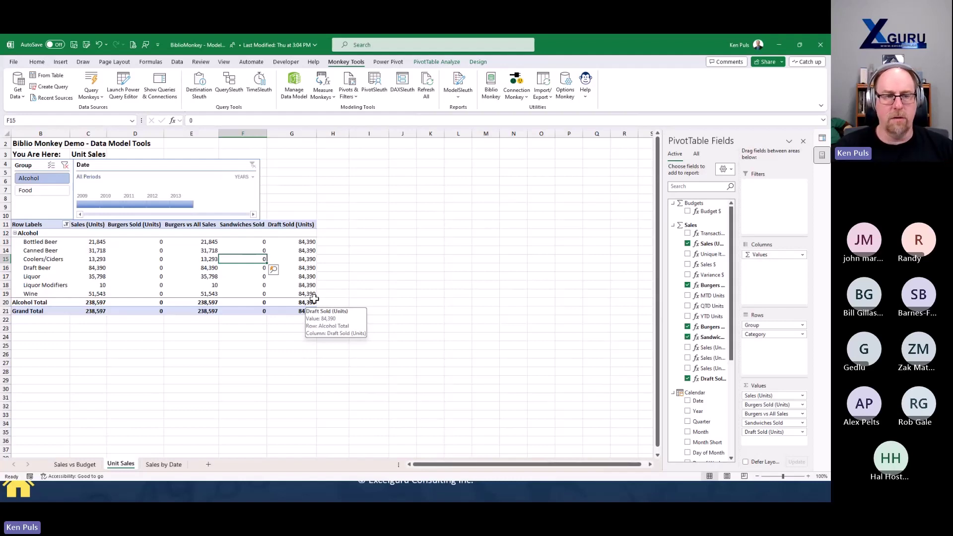
ctrl+click(42, 190)
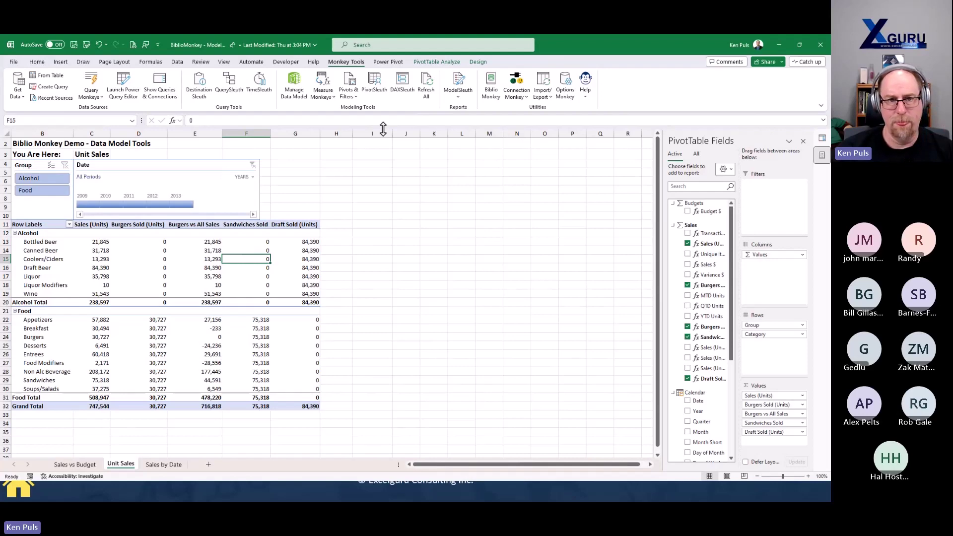
Step: Trace Sales (Units) in DAXSleuth to its dependent PivotTables on Sales vs Budget, Unit Sales and Sales by Date
click(402, 84)
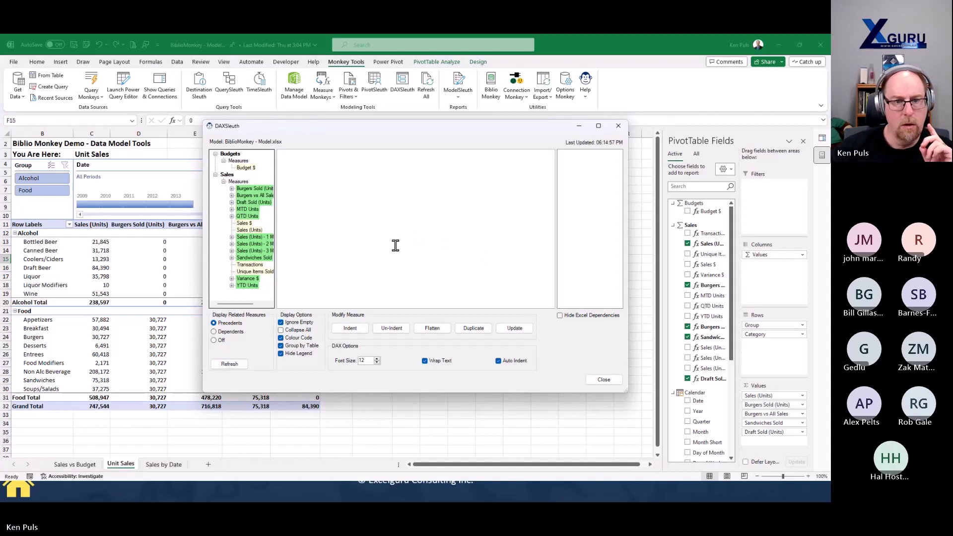
click(249, 230)
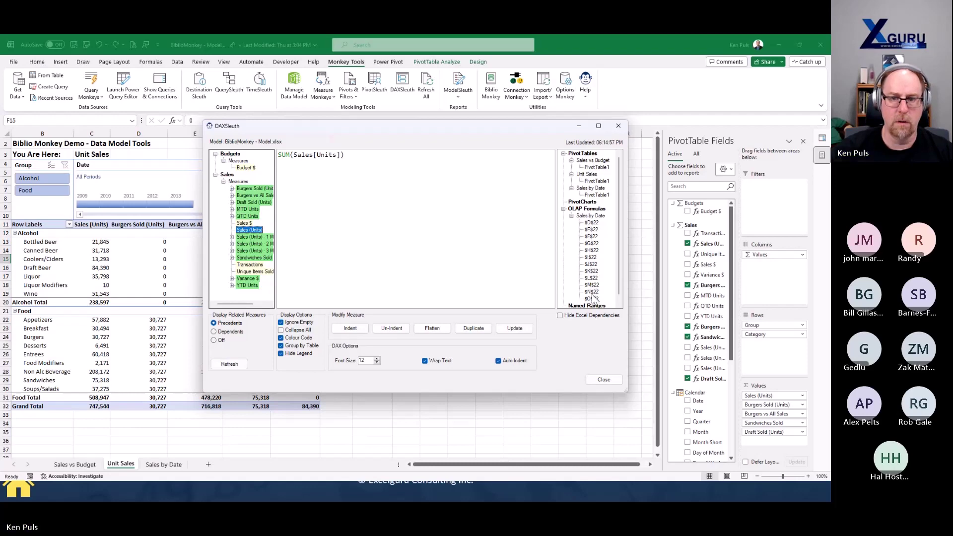
click(596, 168)
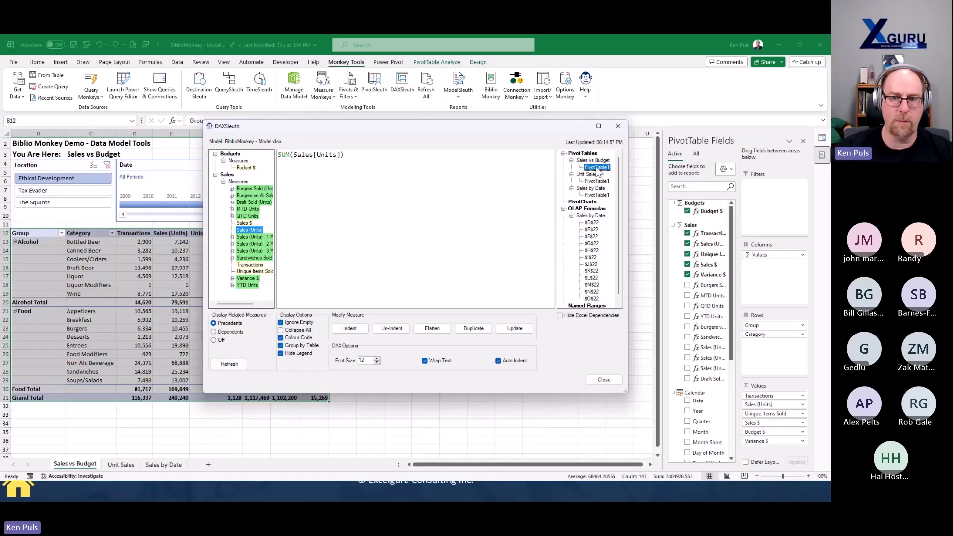
click(597, 182)
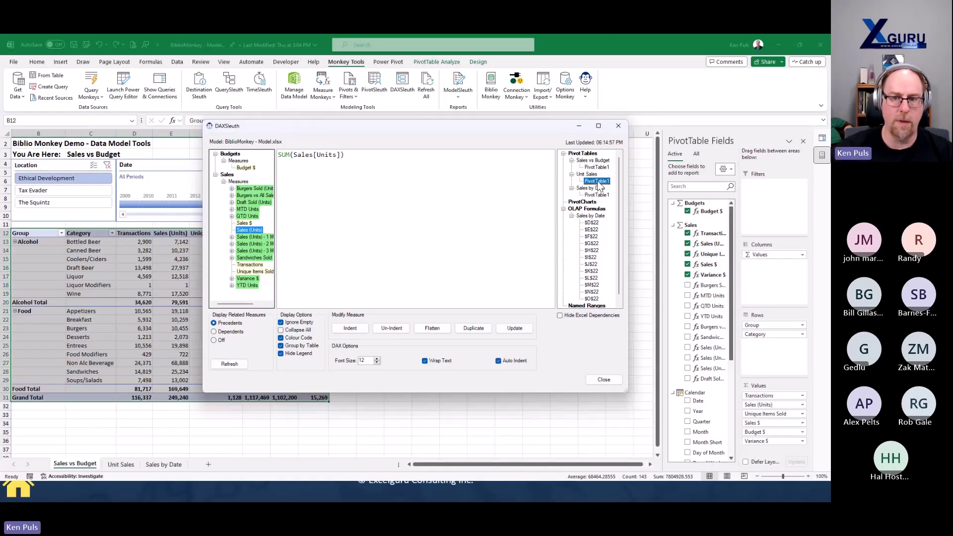
click(598, 195)
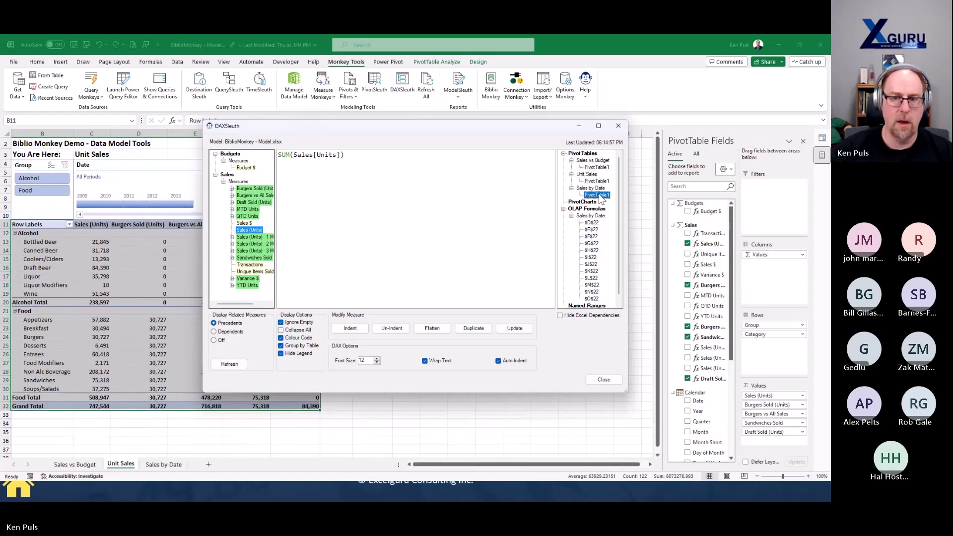
Step: Trace the OLAP formulas that use Sales (Units) through cells D22 to H22 on Sales by Date, with DAXSleuth moved aside
click(593, 223)
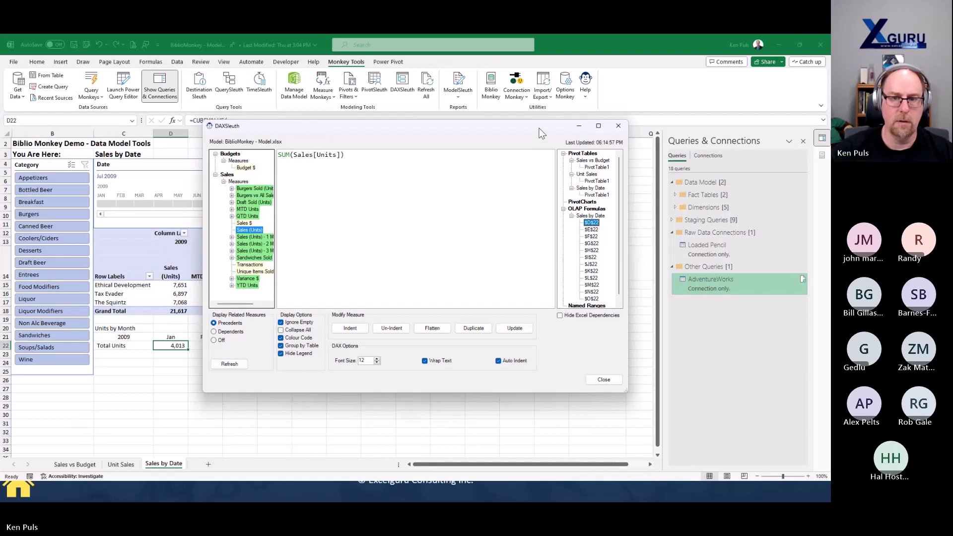
drag(538, 125, 643, 78)
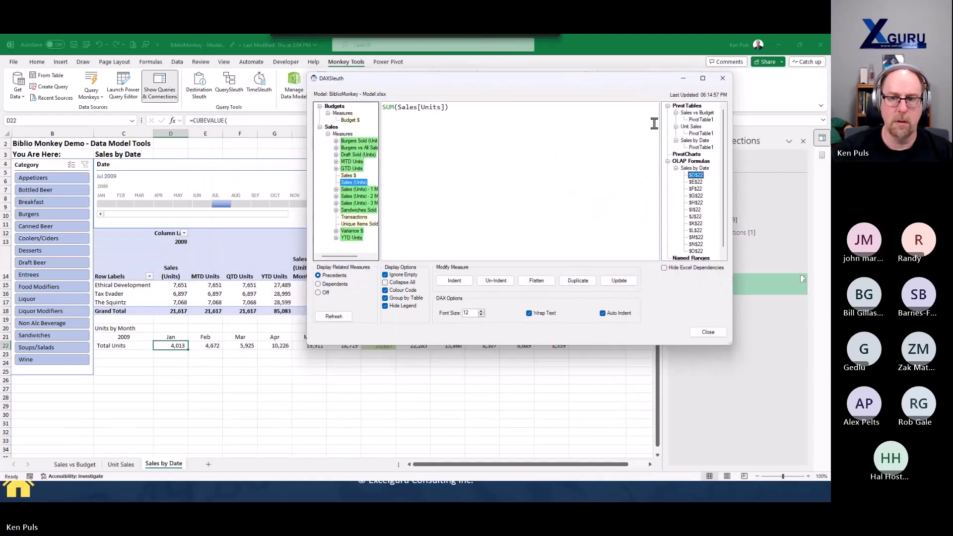
click(699, 181)
click(699, 189)
click(698, 195)
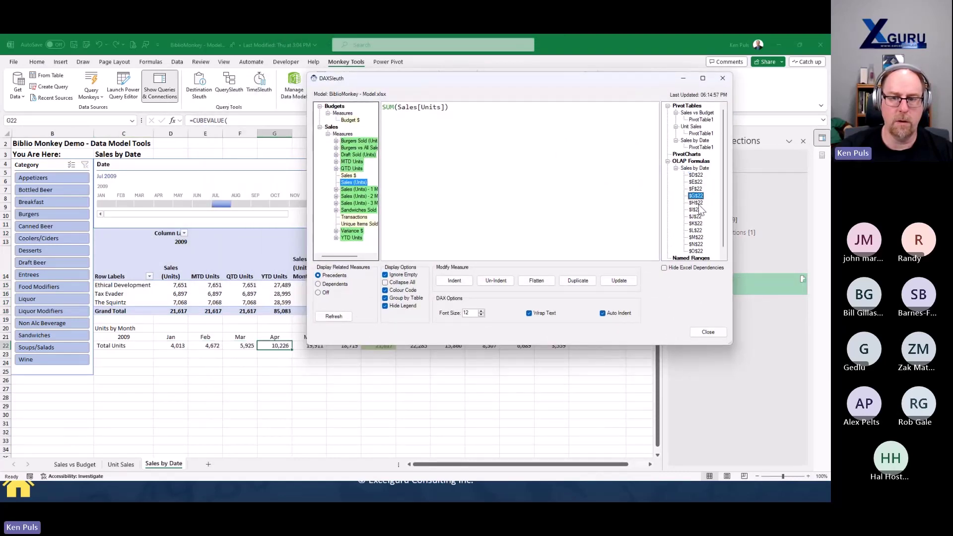
click(698, 202)
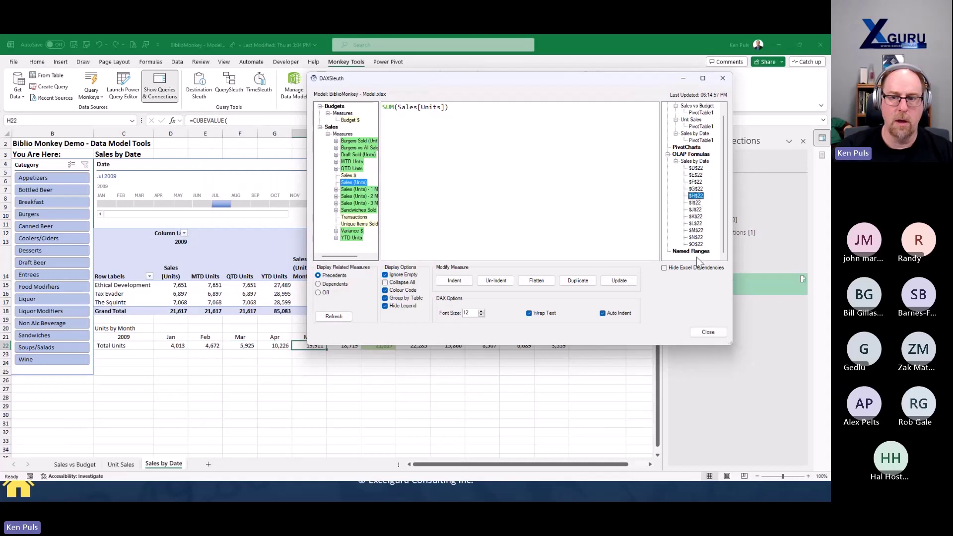
scroll(698, 208, up, 1)
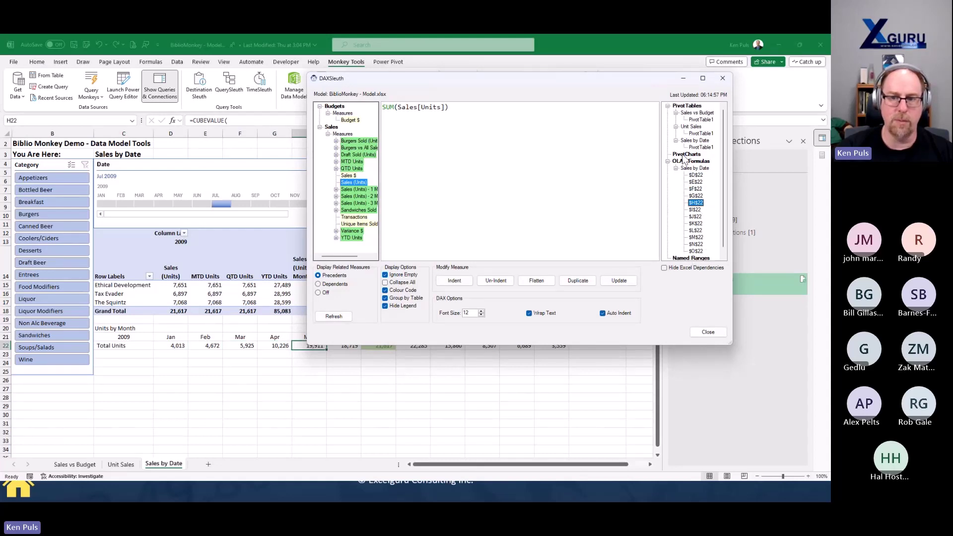
Step: Inspect the Sales $ measure's formula, go to its dependent PivotTable on Sales vs Budget, and close DAXSleuth
click(347, 176)
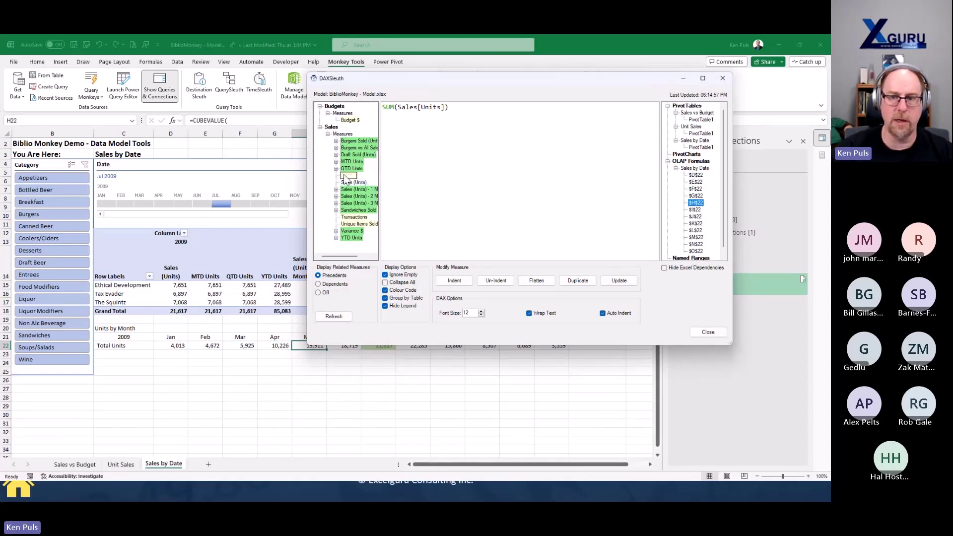
click(701, 120)
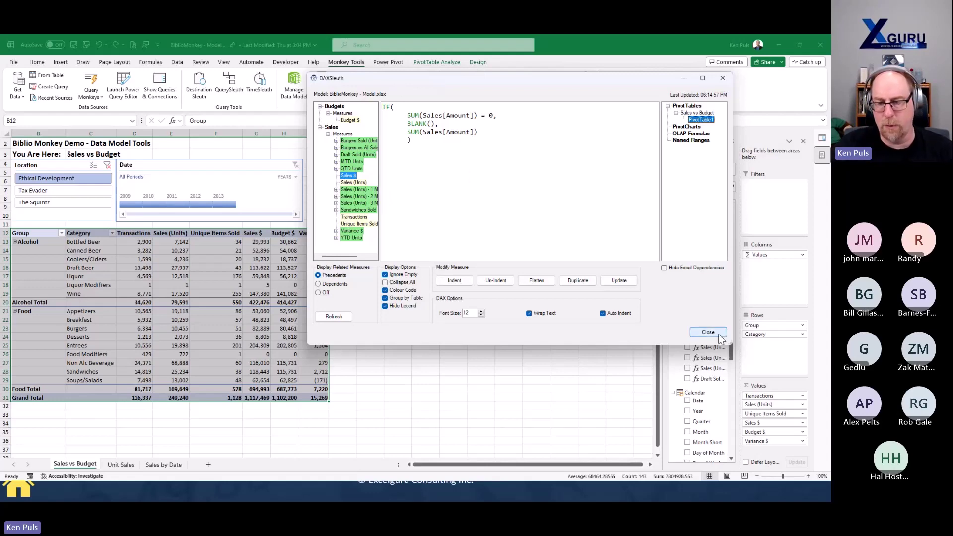
click(720, 336)
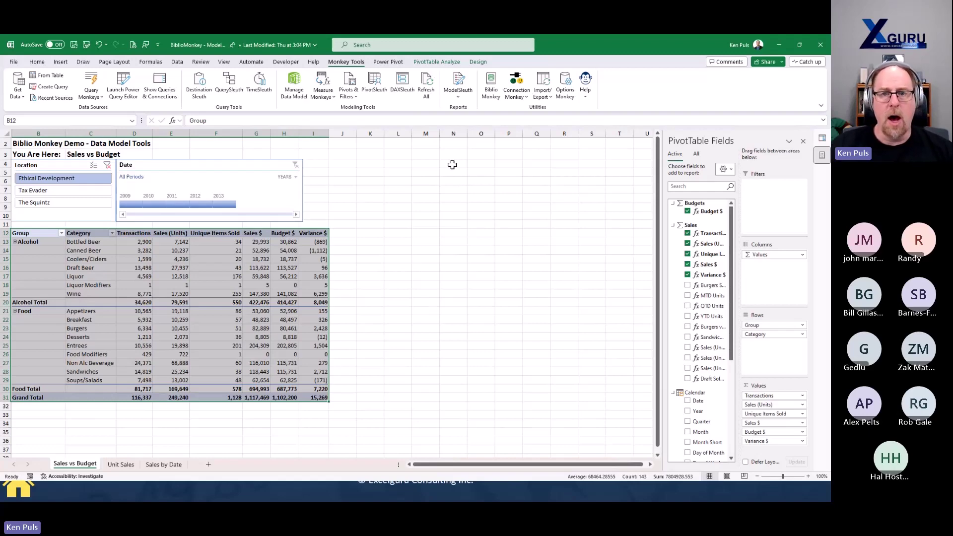
Step: Open the BiblioMonkey library, select its VBA folder, and open the workbook's Visual Basic editor
click(491, 85)
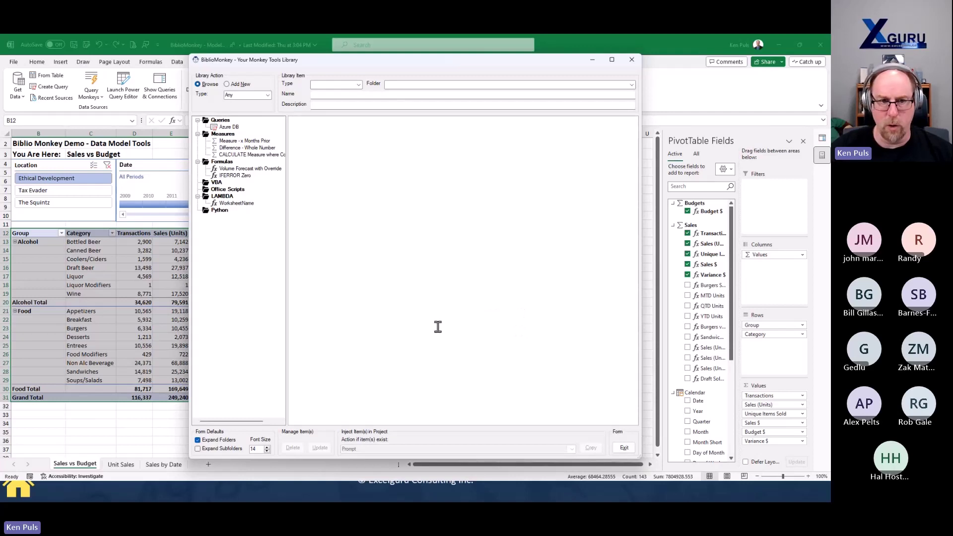
click(216, 183)
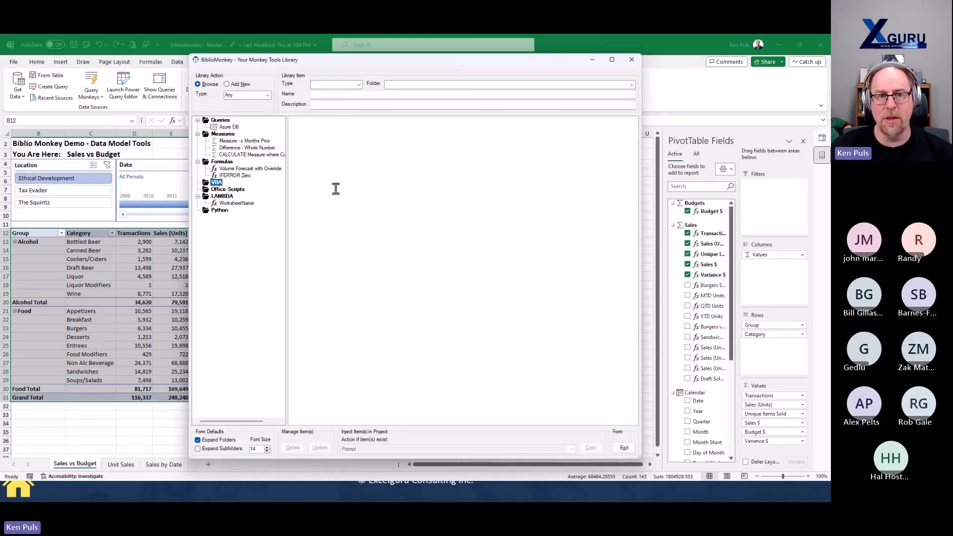
drag(409, 61, 560, 70)
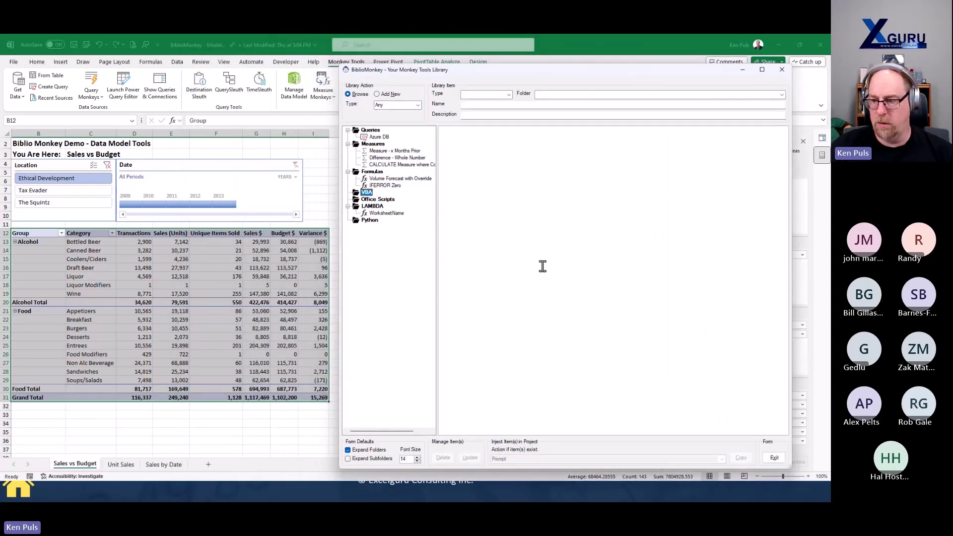
click(562, 51)
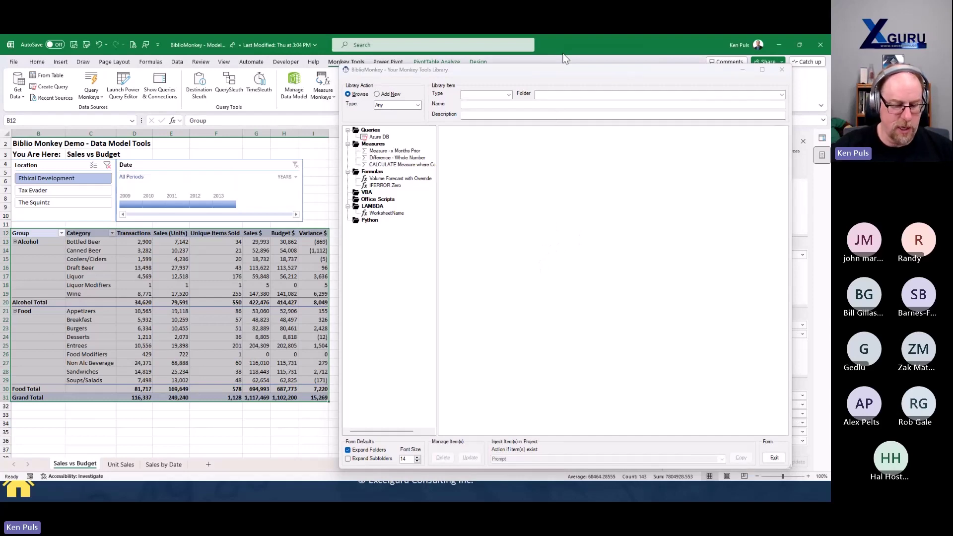
key(alt+F11)
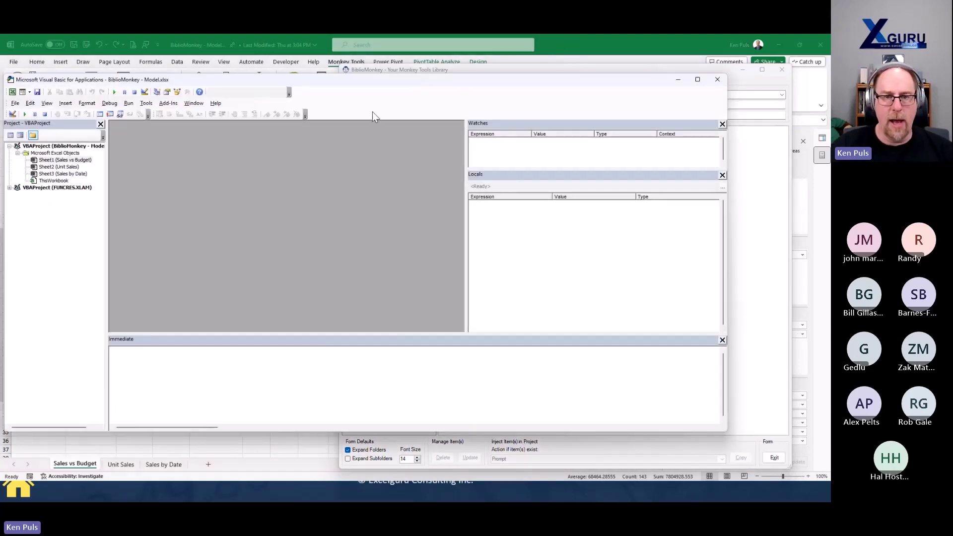
Step: Arrange the BiblioMonkey library and the Visual Basic editor side by side, and widen the editor's code area
click(495, 68)
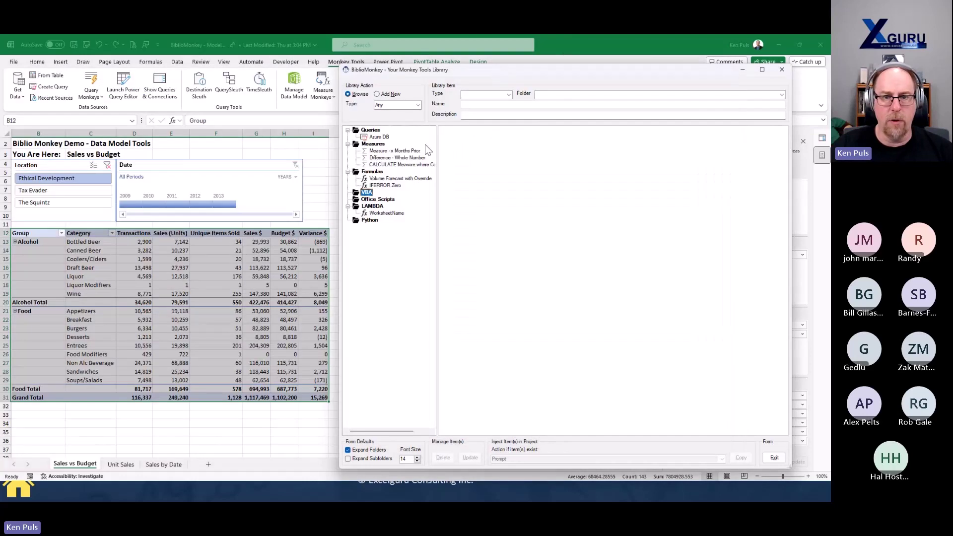
key(alt+F11)
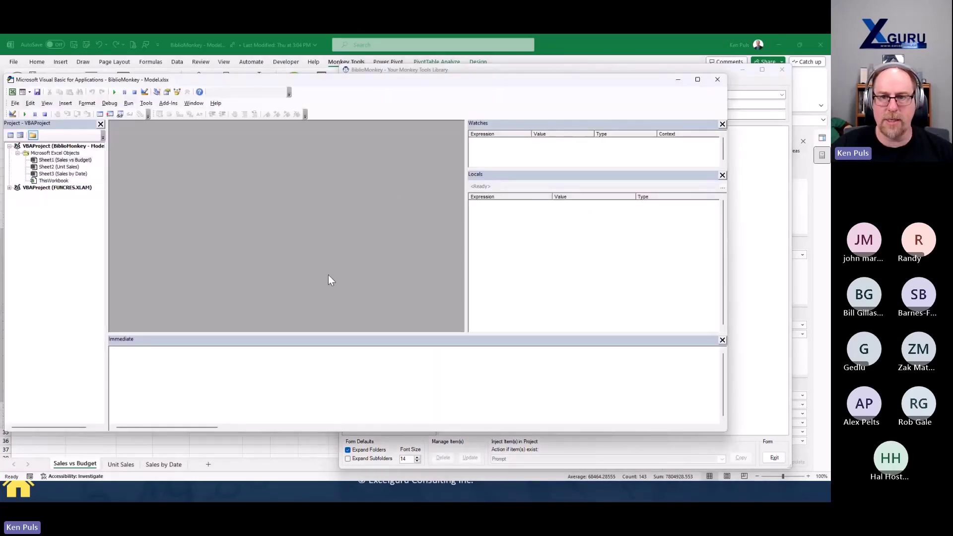
click(695, 69)
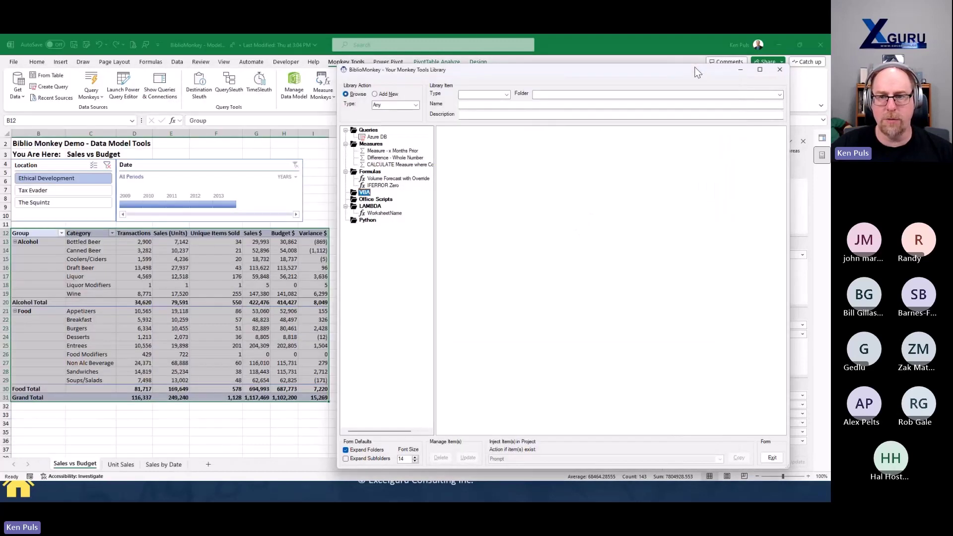
drag(697, 73, 742, 75)
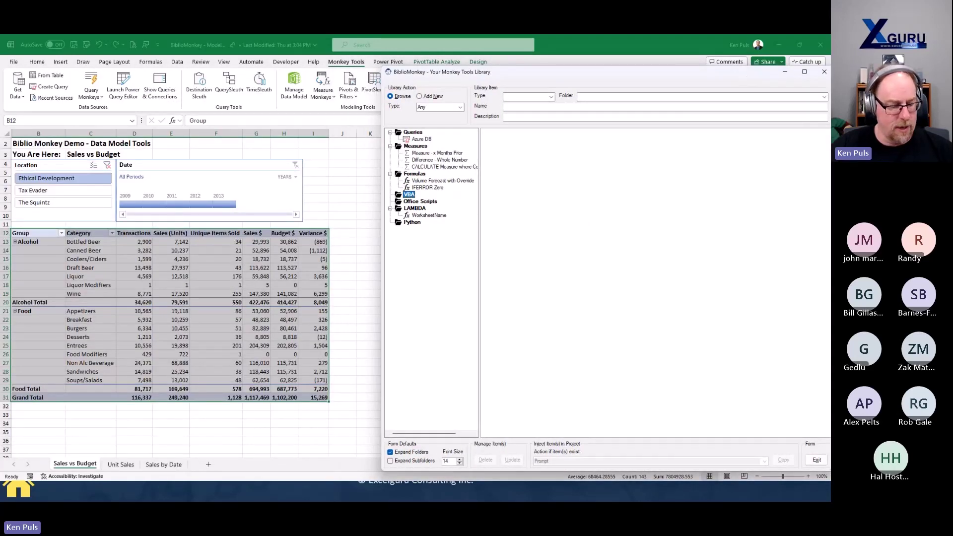
key(alt+F11)
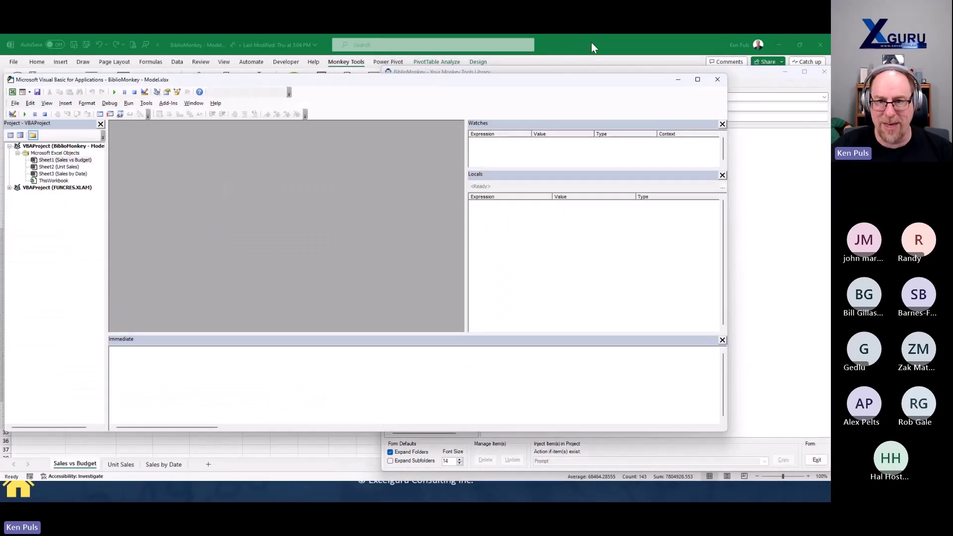
drag(582, 79, 223, 76)
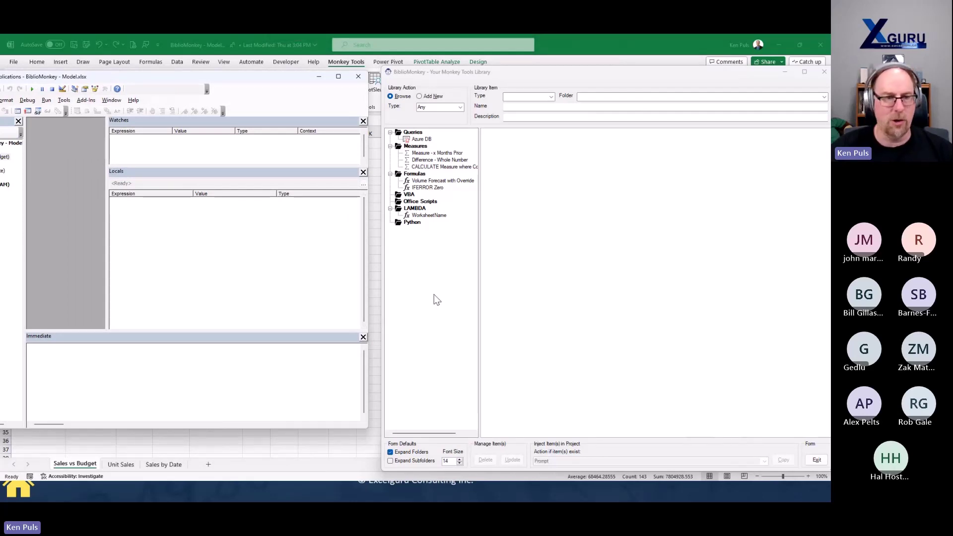
drag(106, 225, 194, 228)
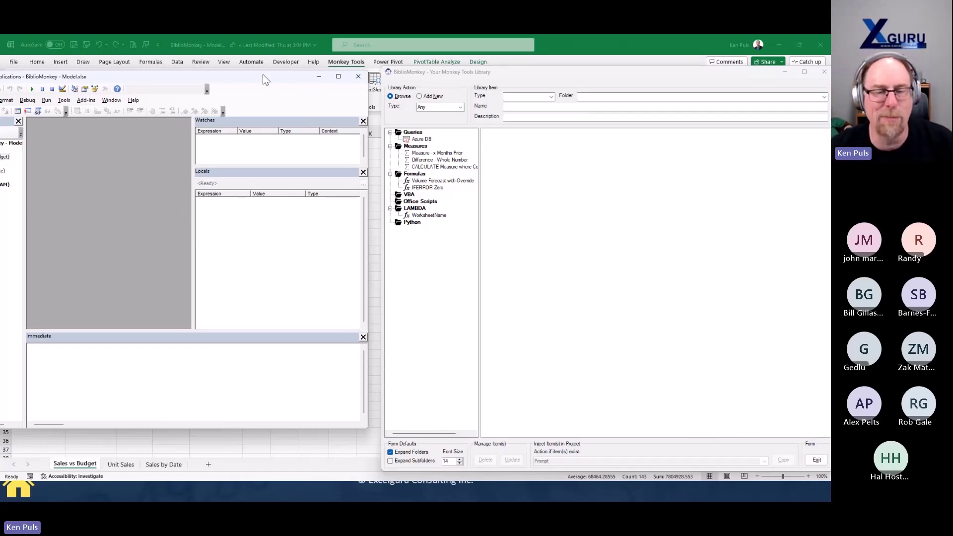
drag(263, 77, 323, 83)
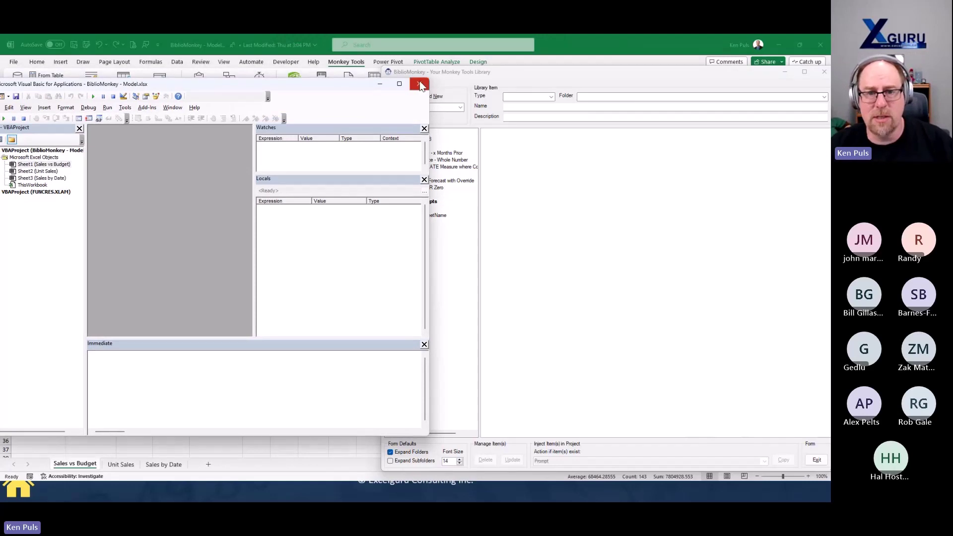
Step: Close the Visual Basic editor and exit the BiblioMonkey library
click(420, 85)
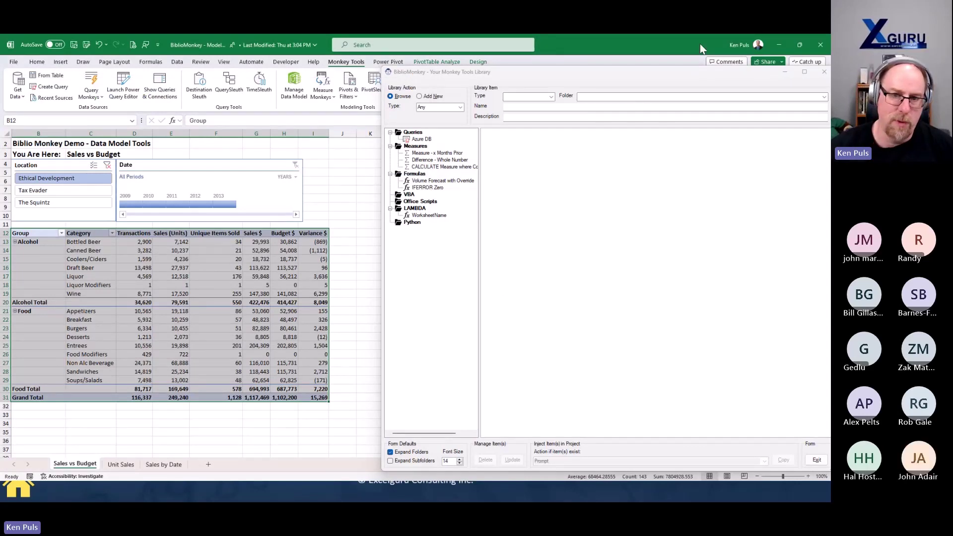
drag(707, 70, 651, 70)
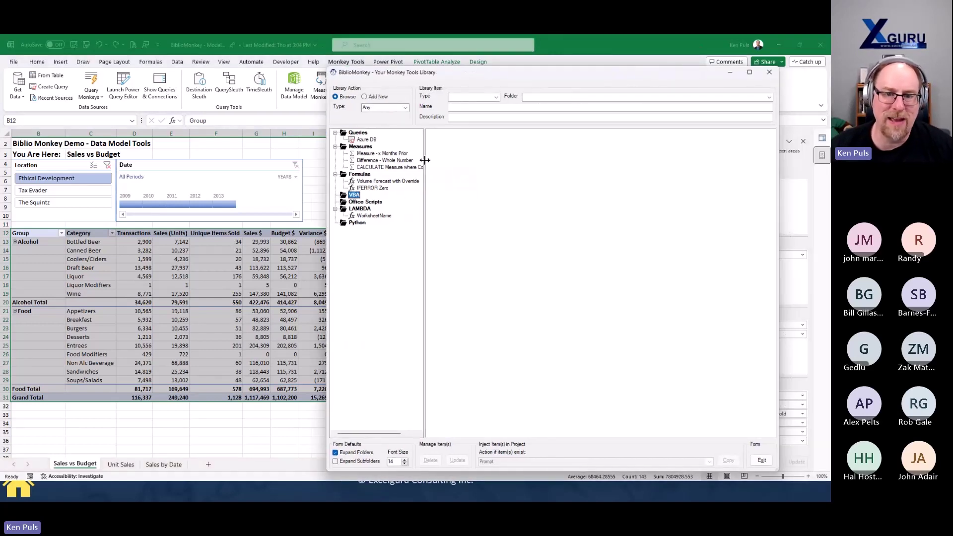
click(762, 460)
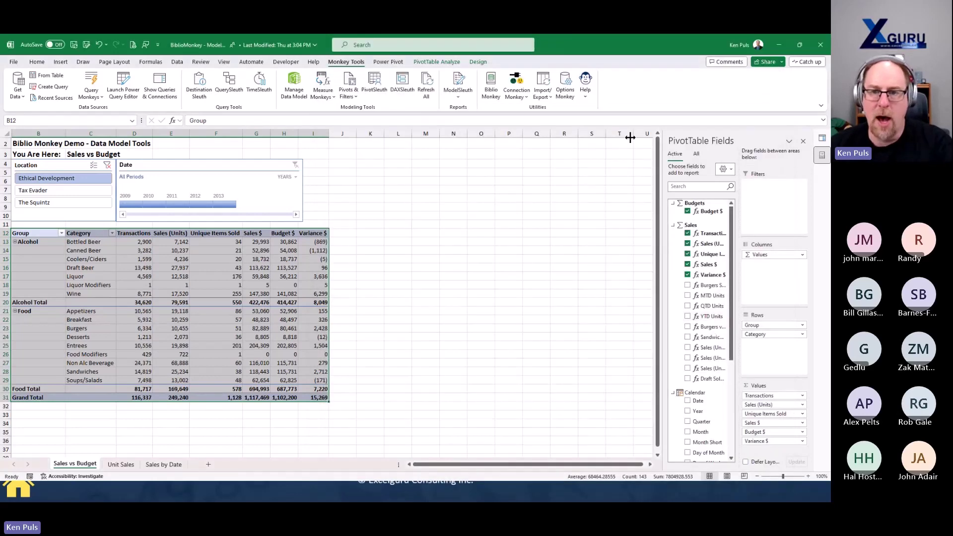
Step: Switch to the presentation, return to its Monkey Tools Feature Overview slide, and switch back to the Excel workbook
click(306, 492)
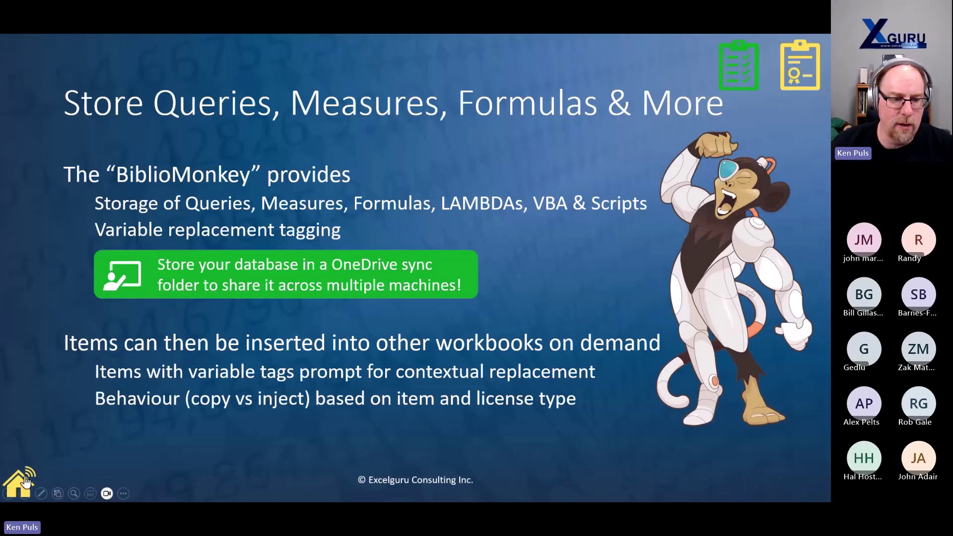
click(20, 477)
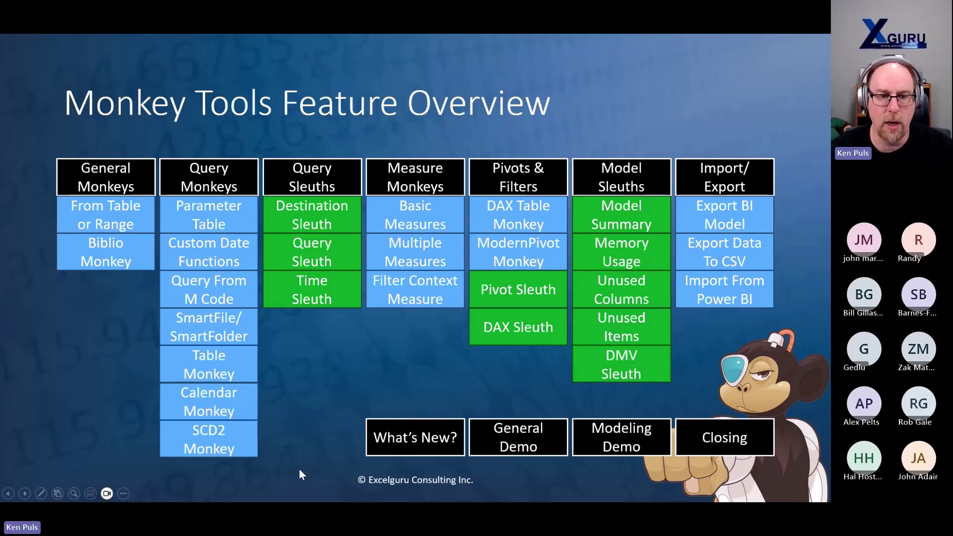
key(alt+Tab)
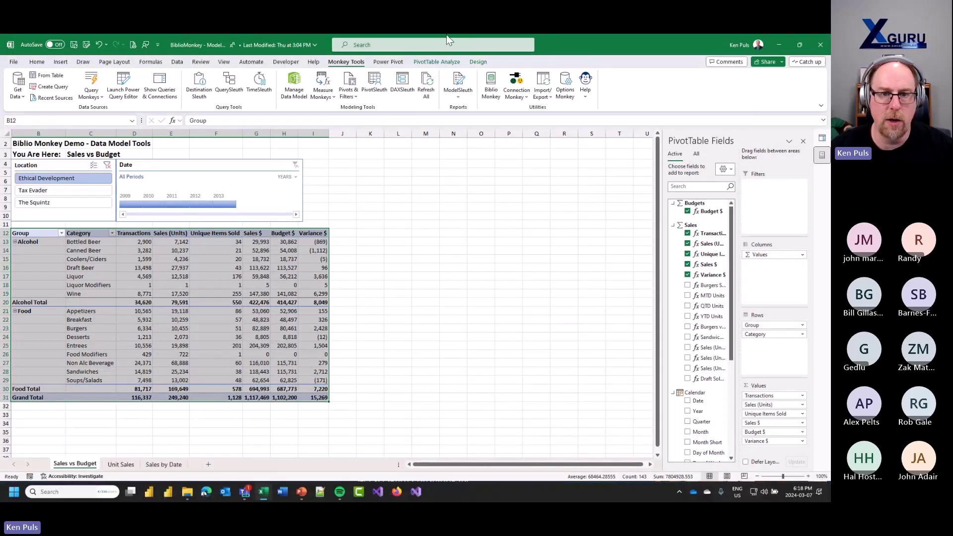
Step: Inject the Monkey Tools parameter table and function into the workbook, and inspect the formula behind the Folder Path value
click(91, 88)
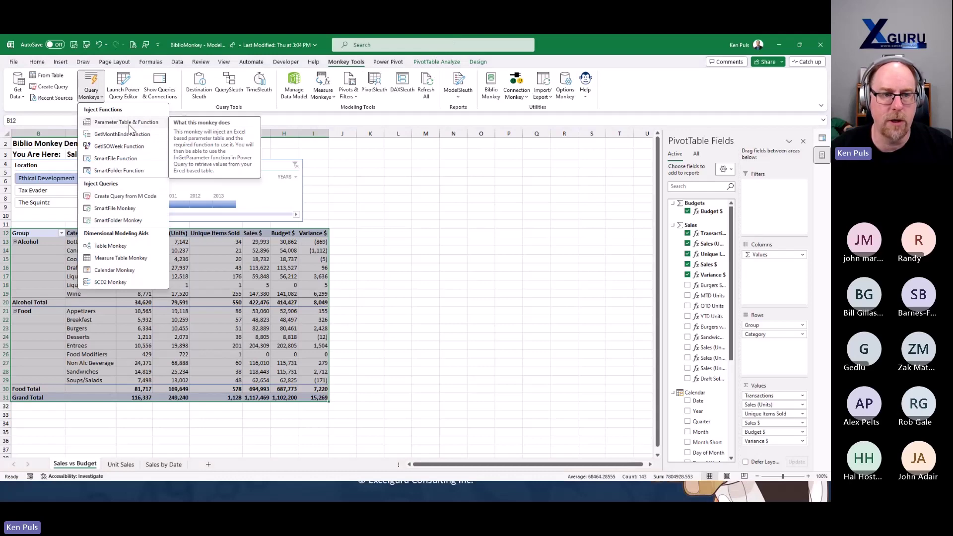
click(129, 124)
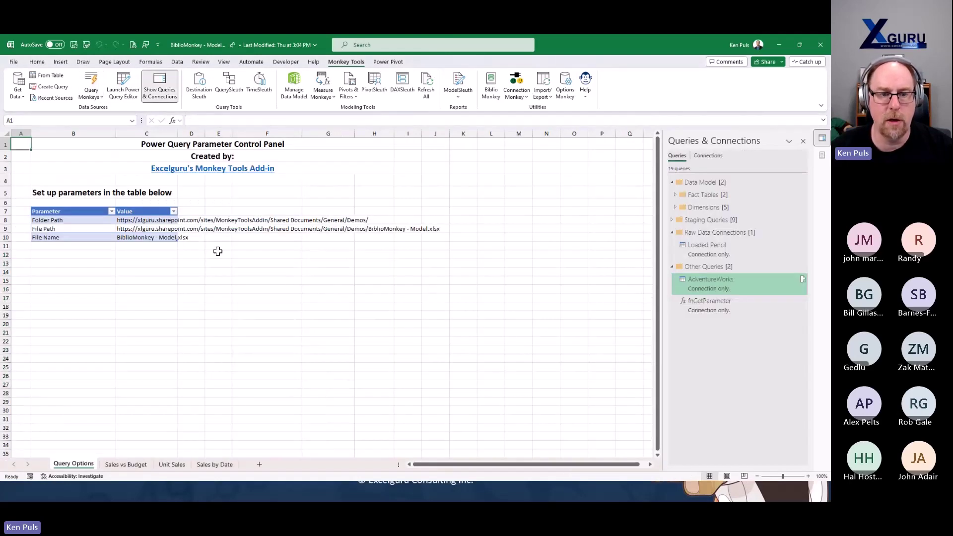
click(159, 222)
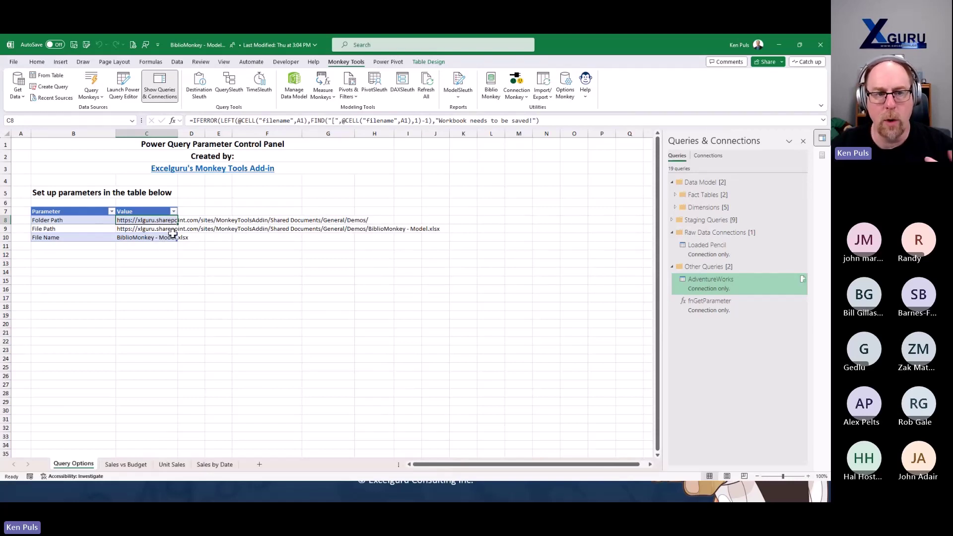
Step: Start SmartFolder Monkey with FilesList as the new query's name and Folder Path as the folder variable
click(95, 93)
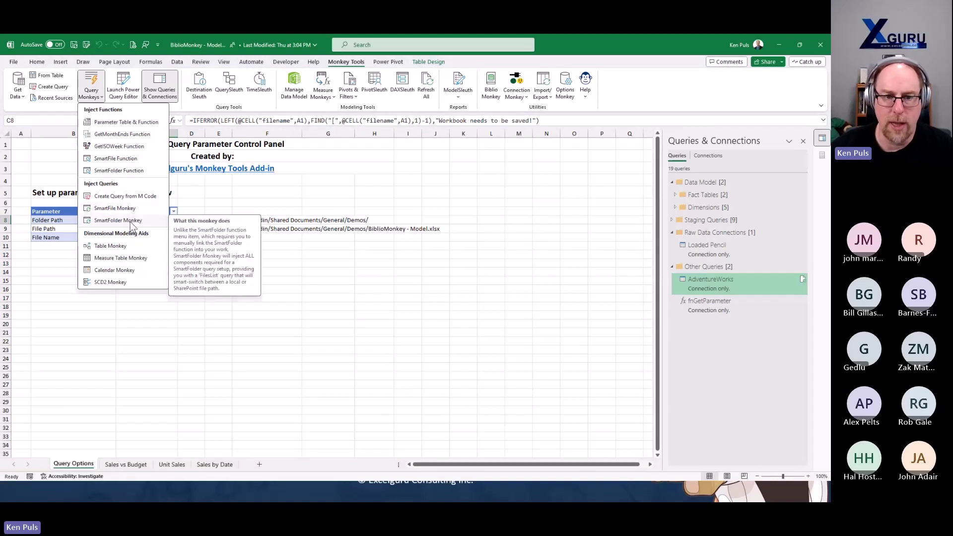
click(154, 221)
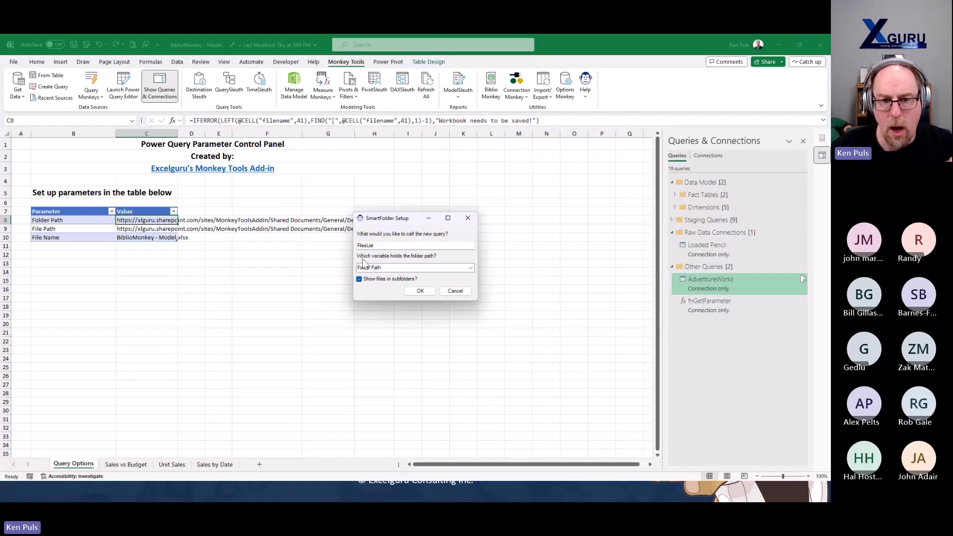
key(BackSpace)
key(BackSpace)
key(BackSpace)
key(BackSpace)
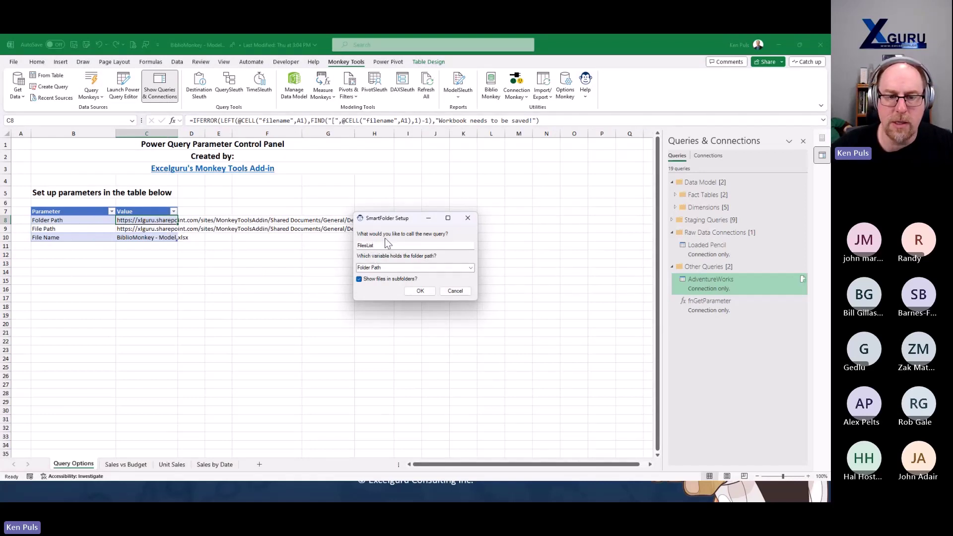
text(List)
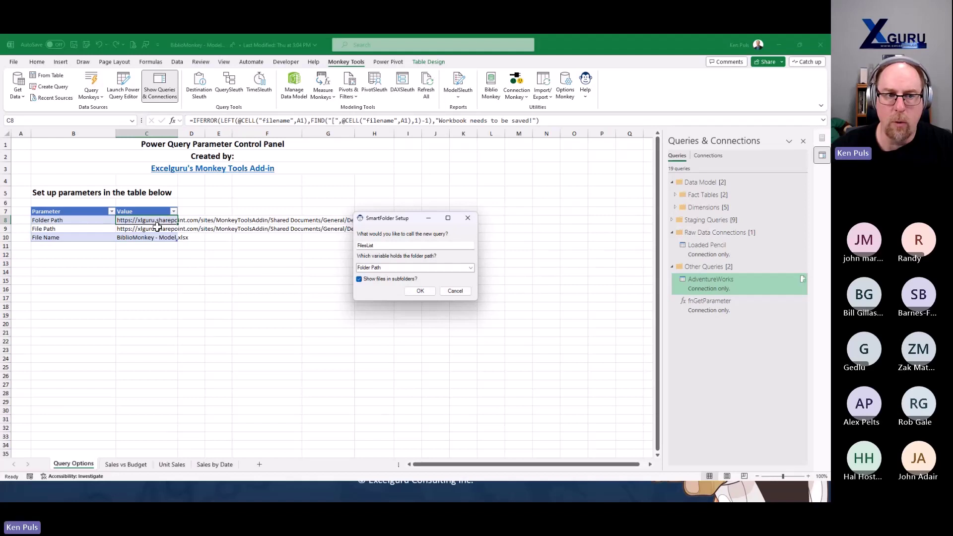
Step: Examine Excel's built-in file data sources, comparing From Folder with From SharePoint Folder
click(20, 95)
mouse_move(49, 113)
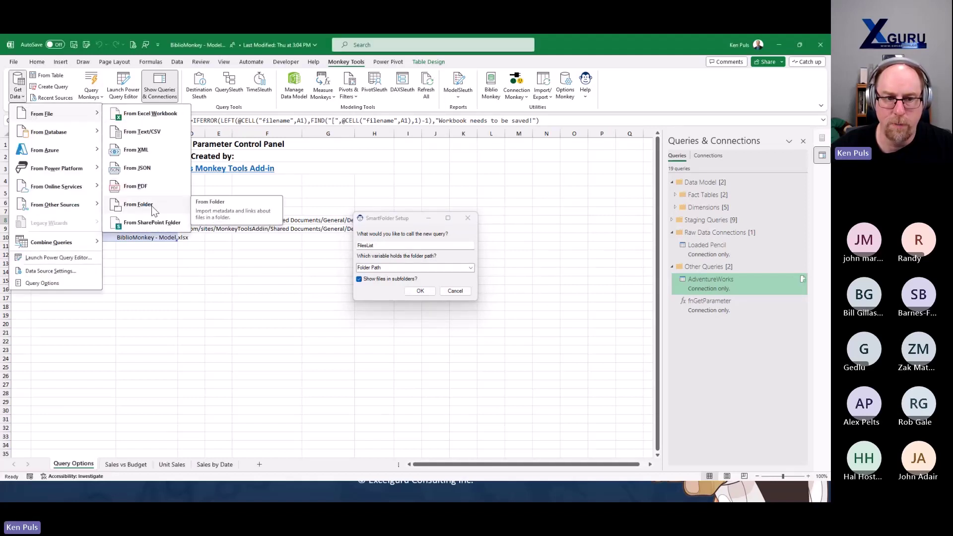
click(239, 248)
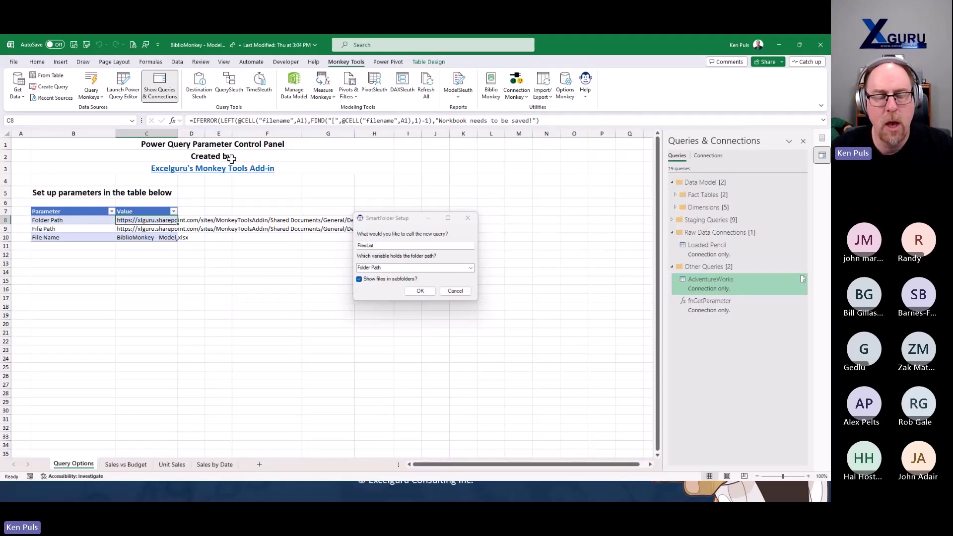
click(17, 90)
mouse_move(57, 114)
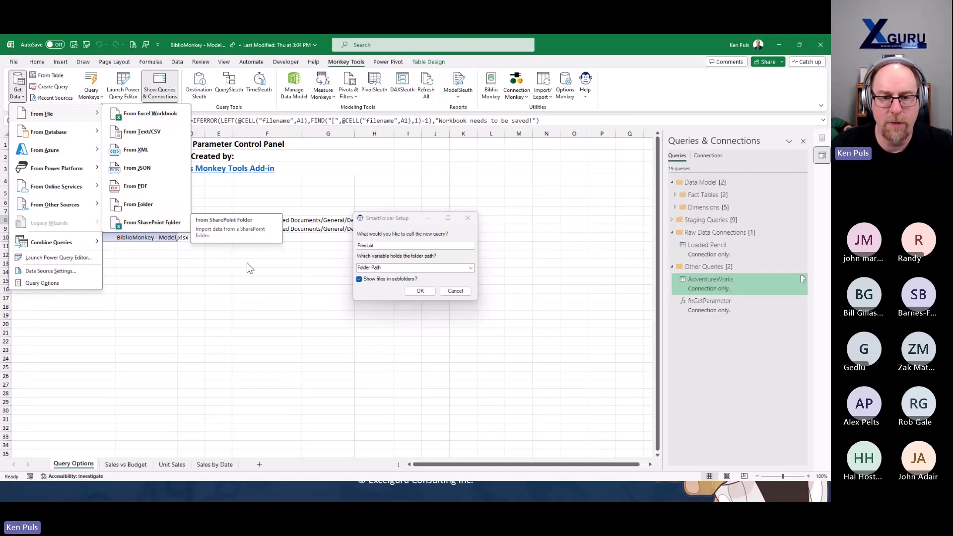
Step: Exclude files in subfolders and create the FilesList SmartFolder query
click(359, 281)
click(359, 280)
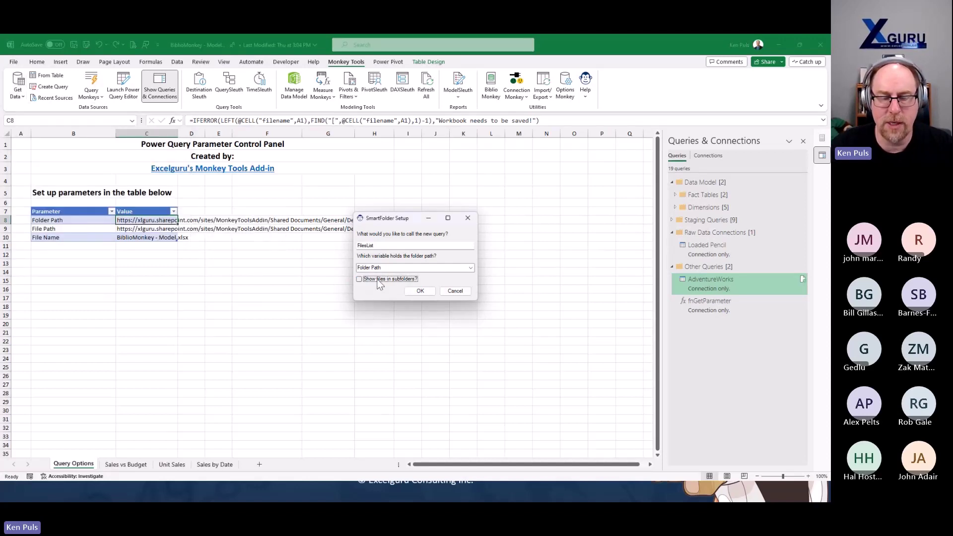
click(423, 295)
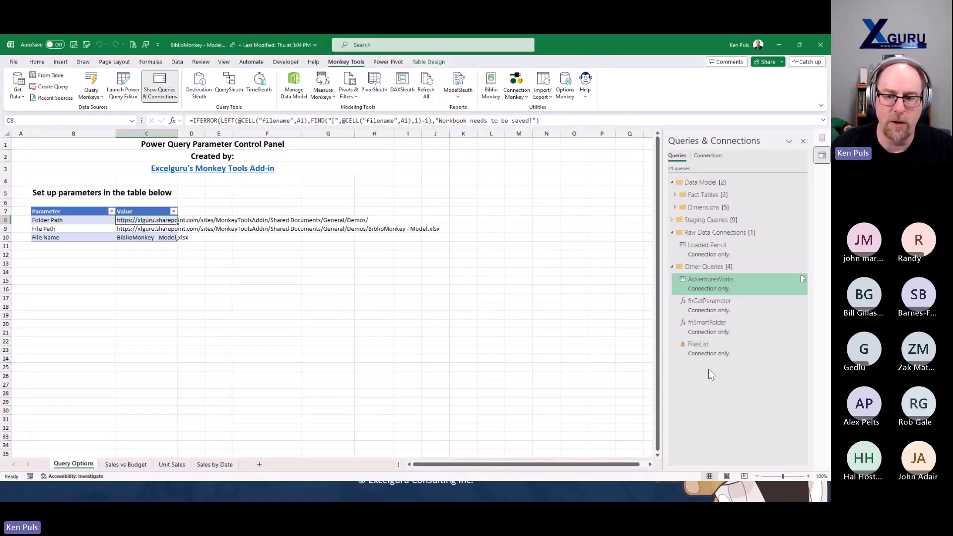
Step: Open the FilesList query in the Power Query Editor and save a privacy level for the current workbook
double_click(711, 350)
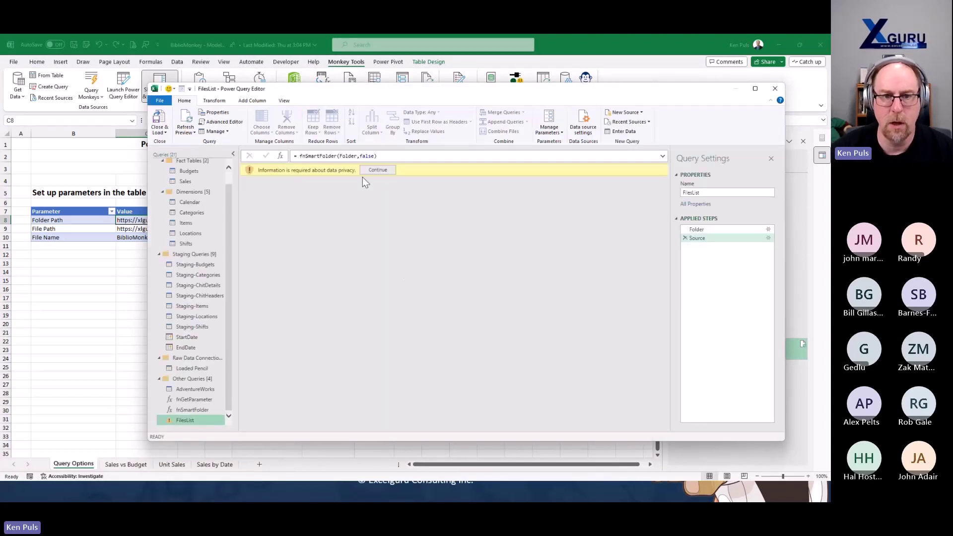
click(377, 170)
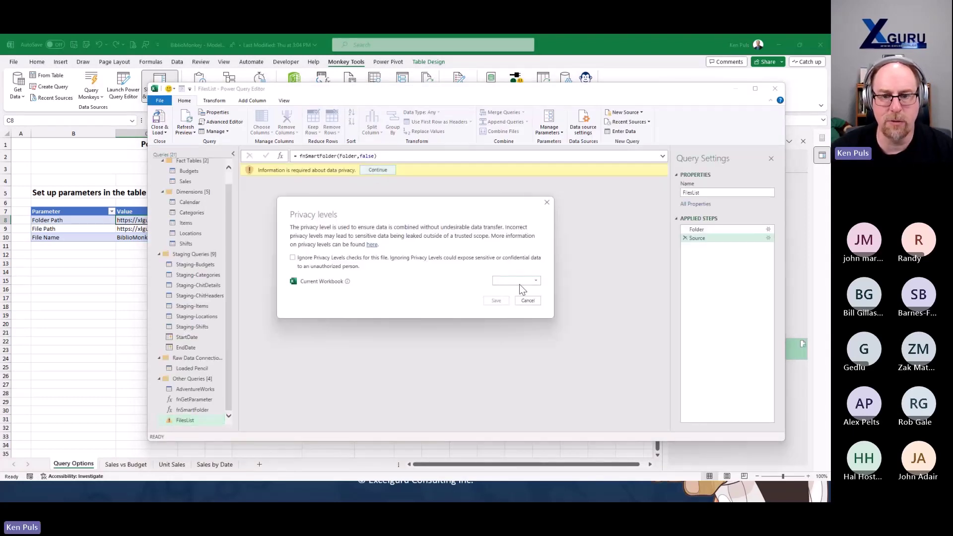
click(519, 285)
click(516, 298)
click(496, 300)
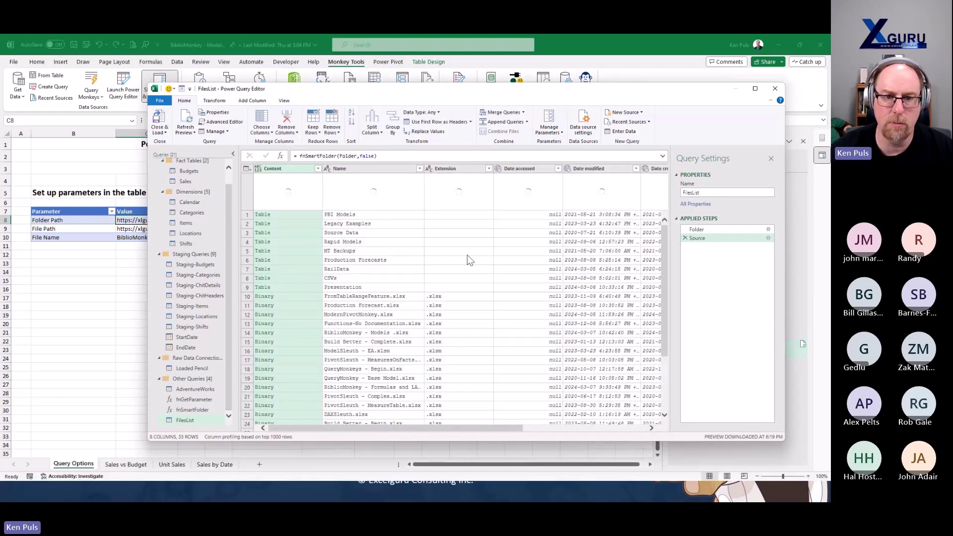
Step: Drill into the PBI Models folder in the maximized Power Query Editor, and close the editor, discarding the changes
click(755, 89)
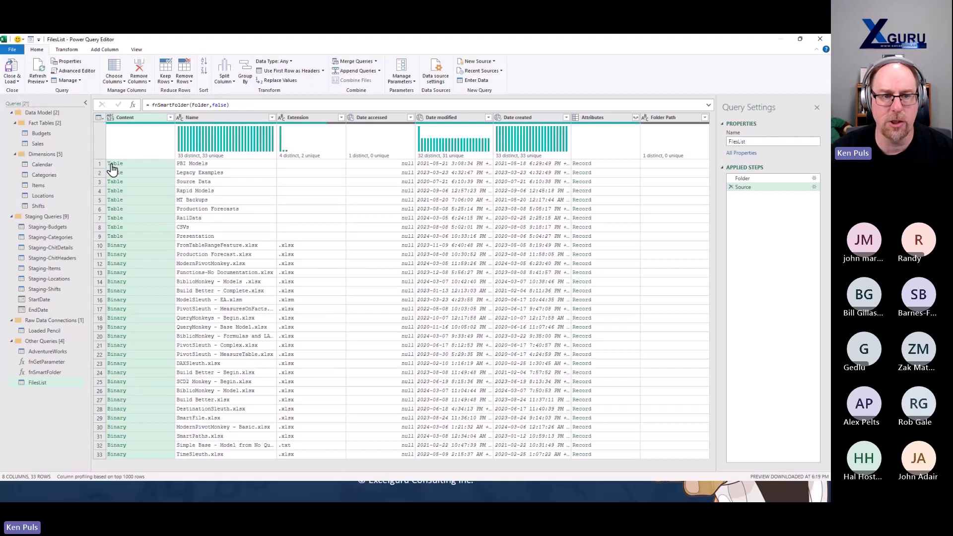
click(112, 167)
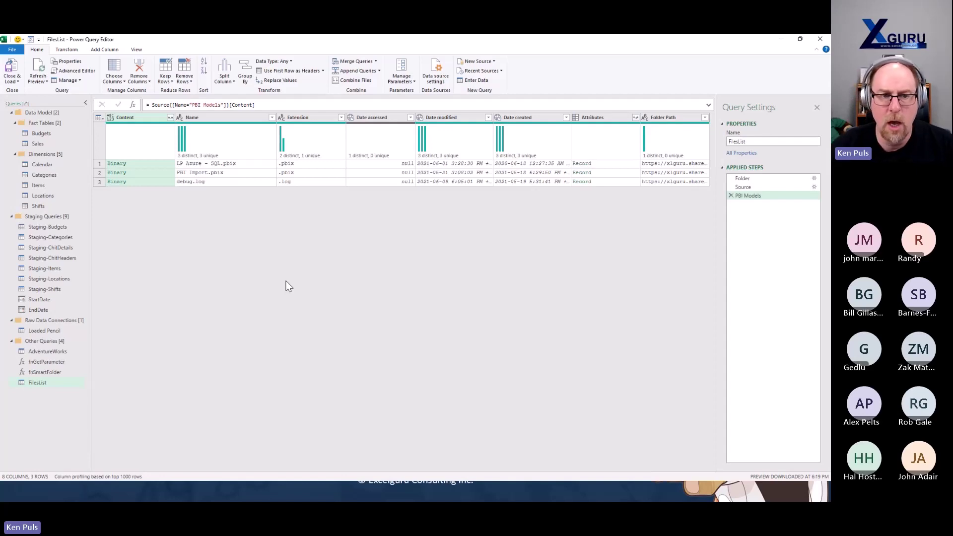
click(820, 40)
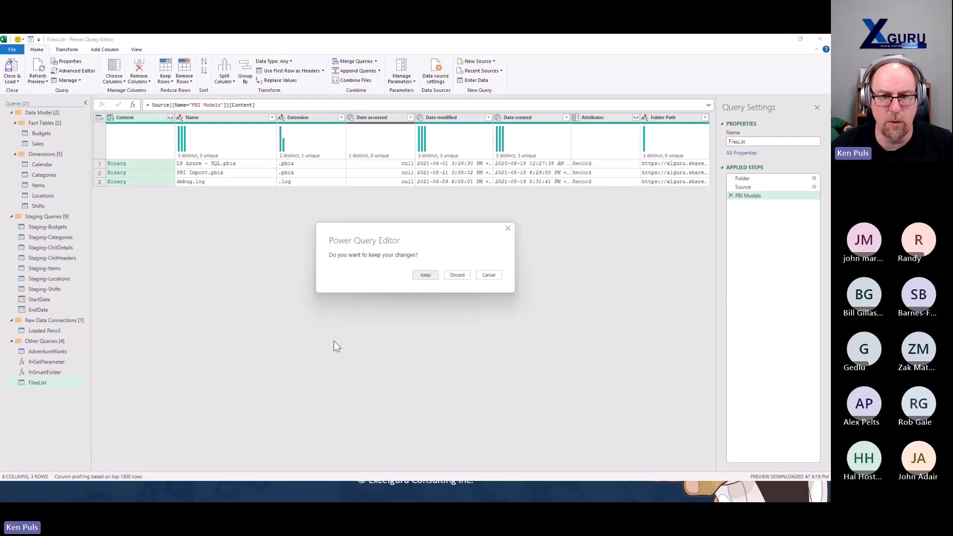
click(457, 275)
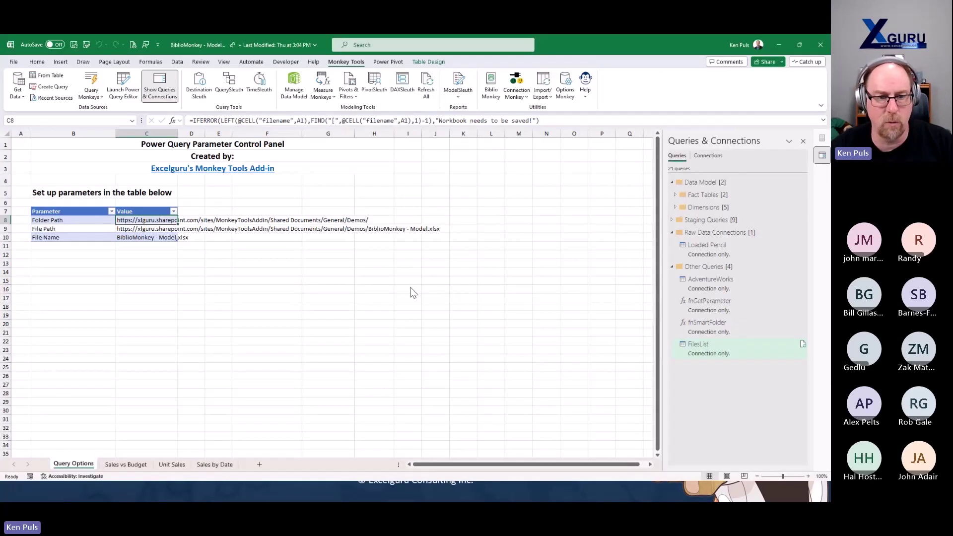
Step: Check the Feature Overview slide in the presentation and return to the workbook's Query Options sheet
key(alt+Tab)
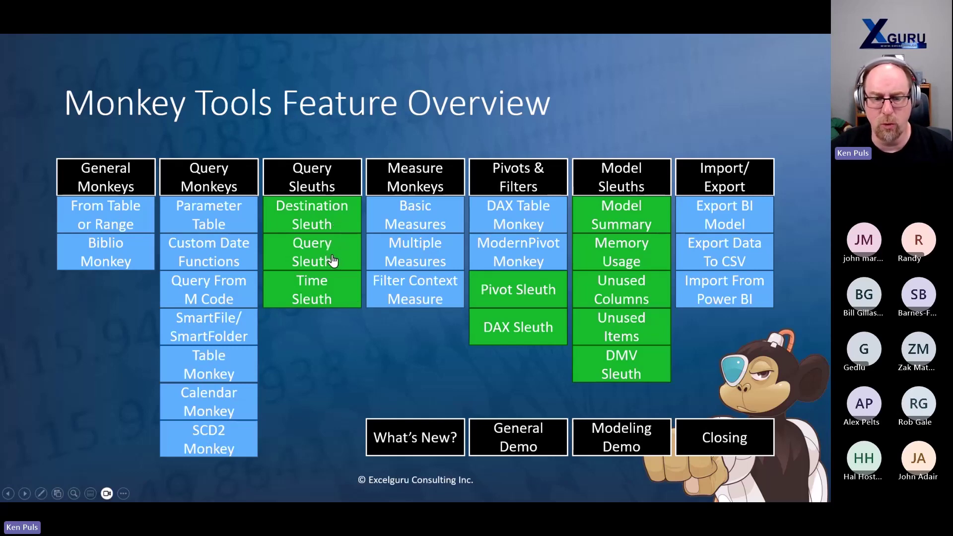
key(alt+Tab)
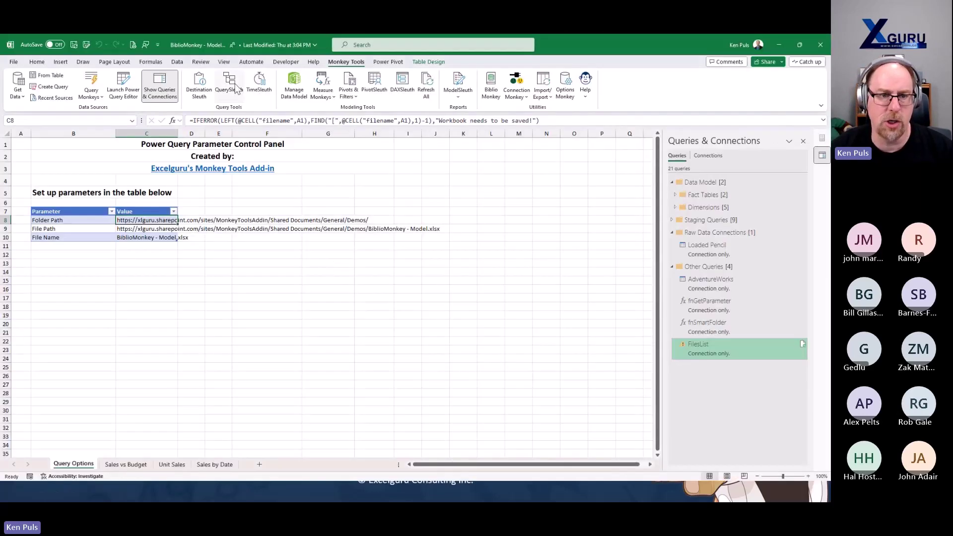
Step: Inspect the precedents and M code of the Budgets and Calendar queries in QuerySleuth, and close it
click(223, 88)
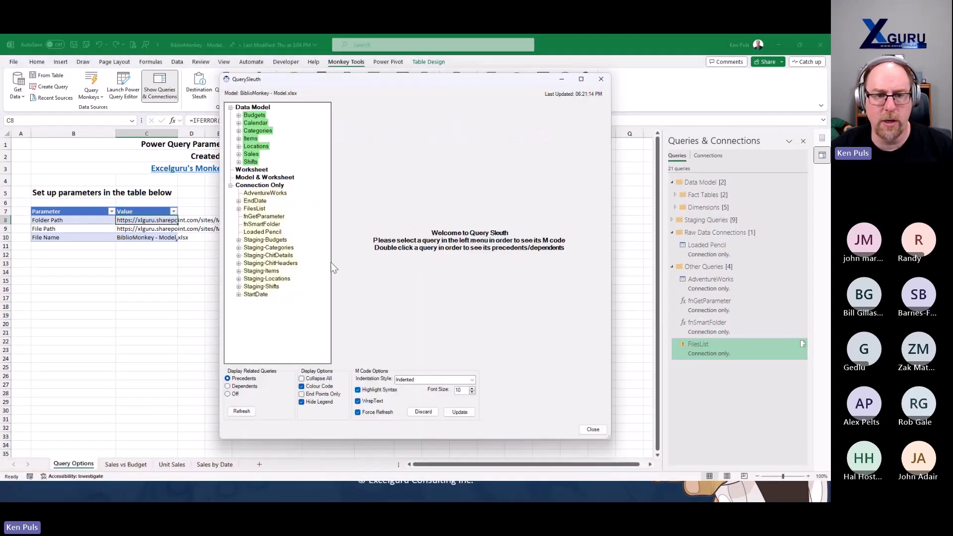
double_click(254, 115)
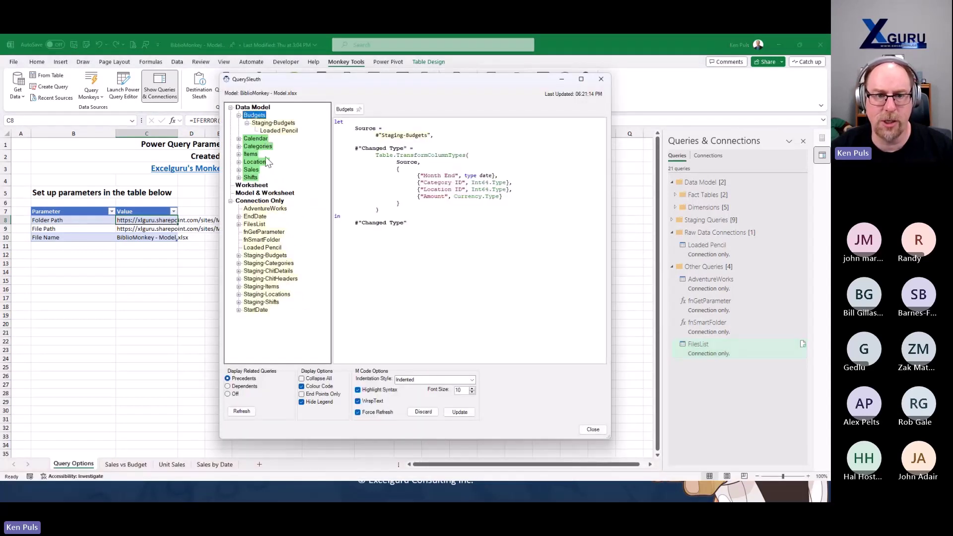
click(256, 139)
double_click(256, 139)
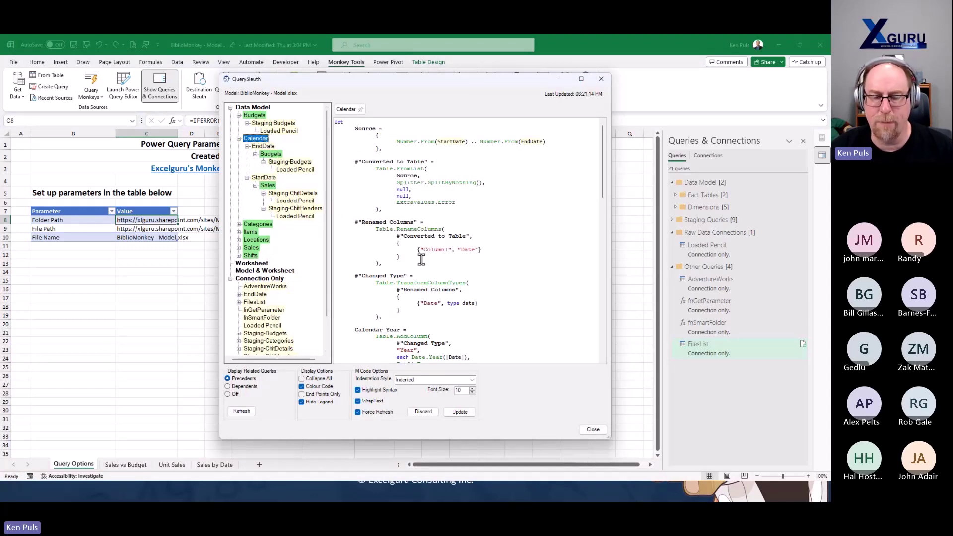
click(593, 430)
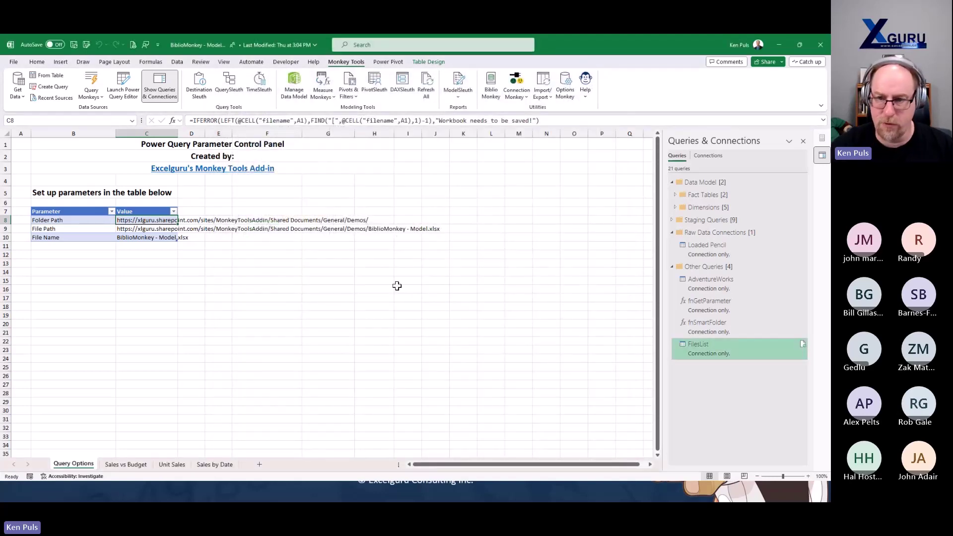
Step: Switch to the presentation, step through the Import Monkey slide's example and import results, and return to the workbook
key(alt+Tab)
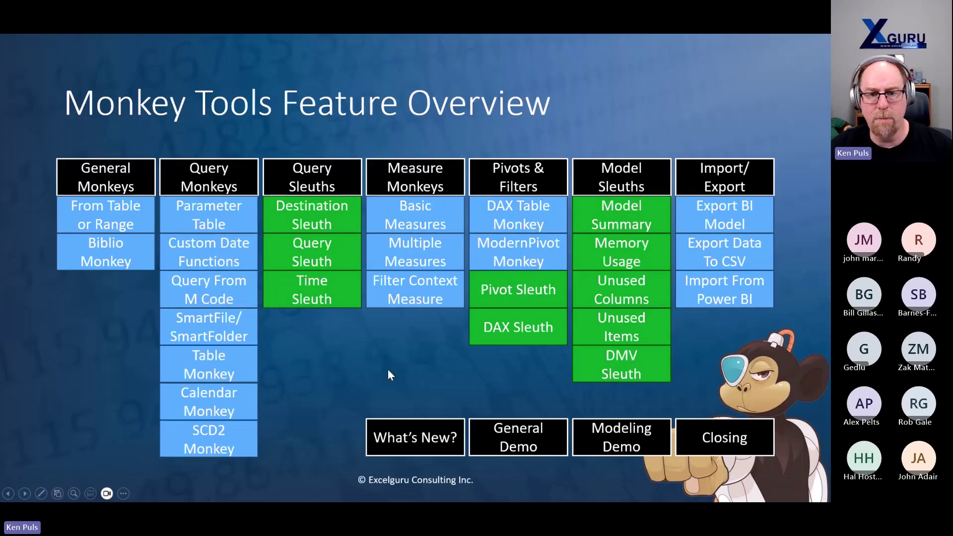
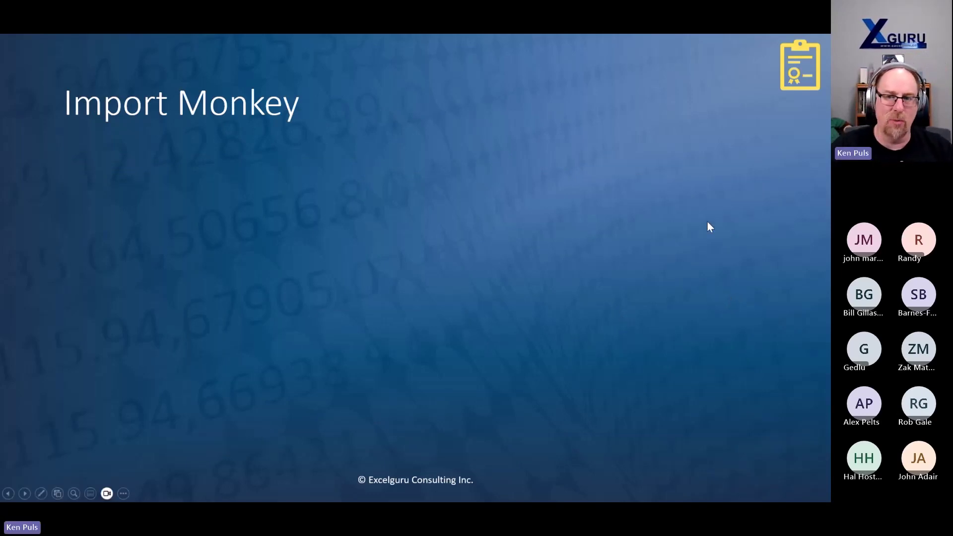
click(726, 223)
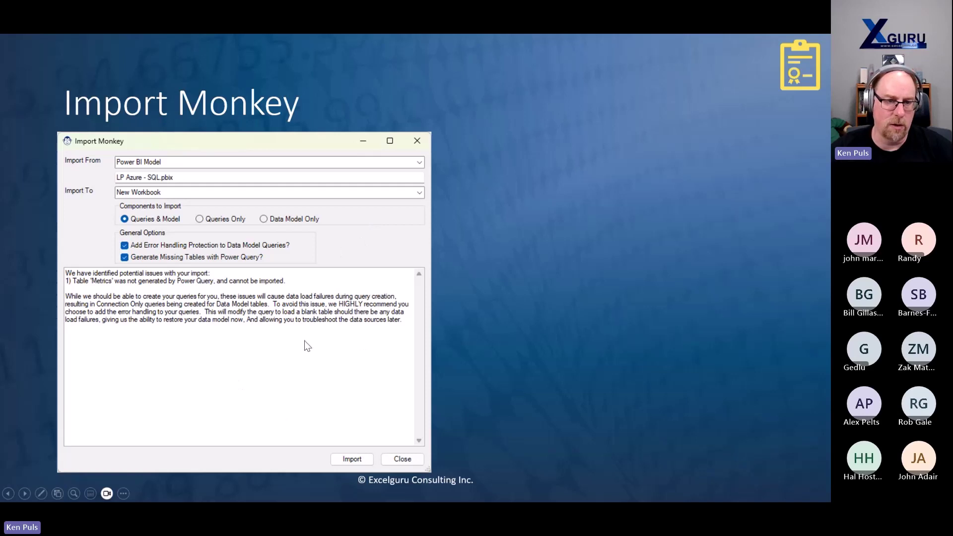
click(695, 454)
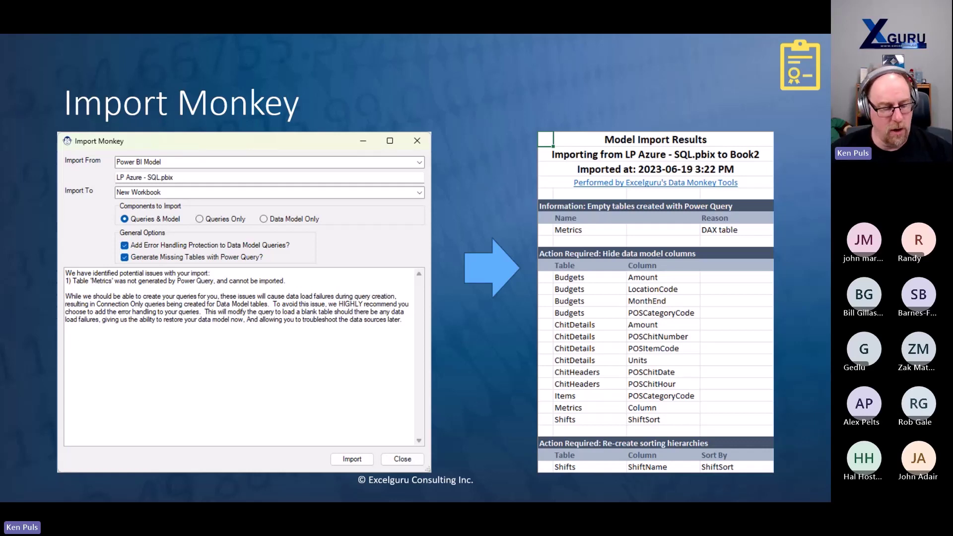
key(alt+Tab)
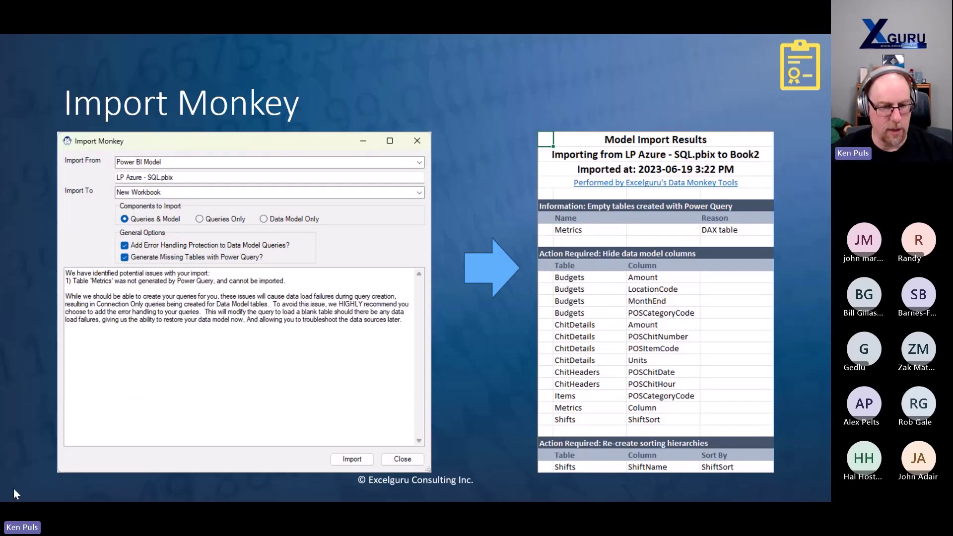
key(alt+Tab)
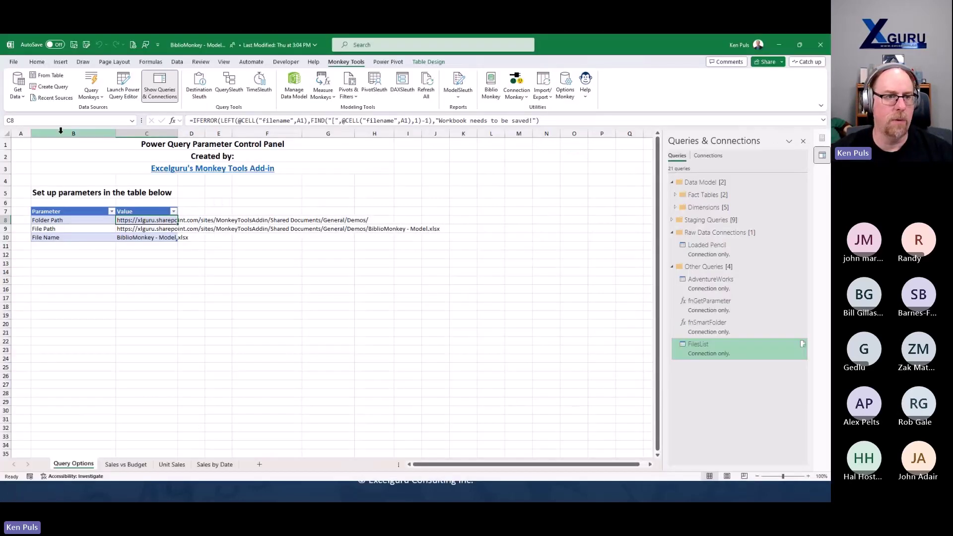
Step: Create a new blank workbook and start the Monkey Tools import of a BI model to Excel
click(14, 62)
click(38, 102)
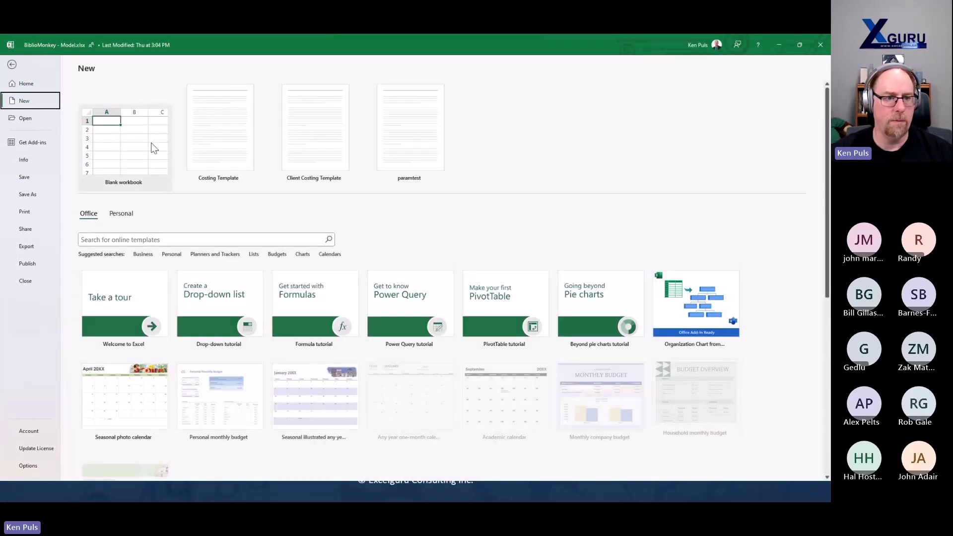
click(151, 142)
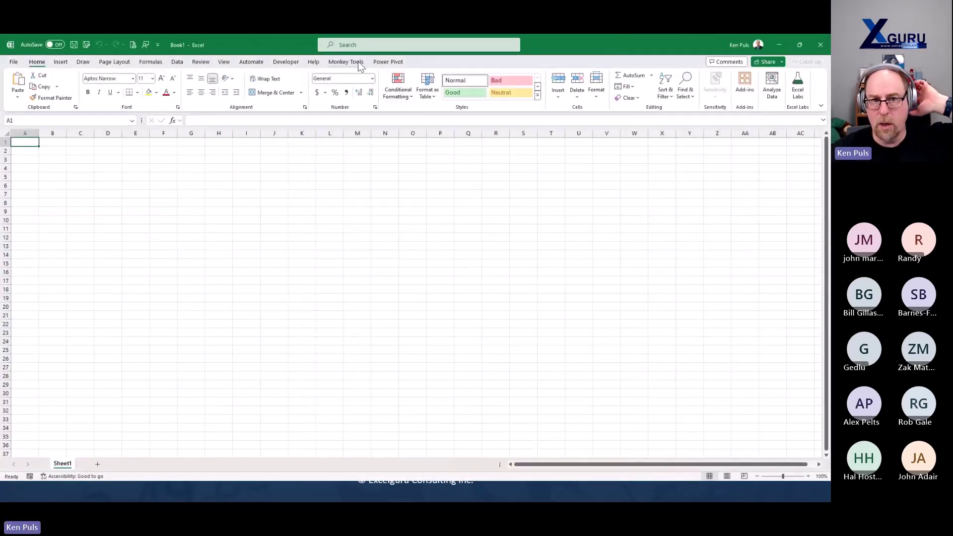
click(346, 61)
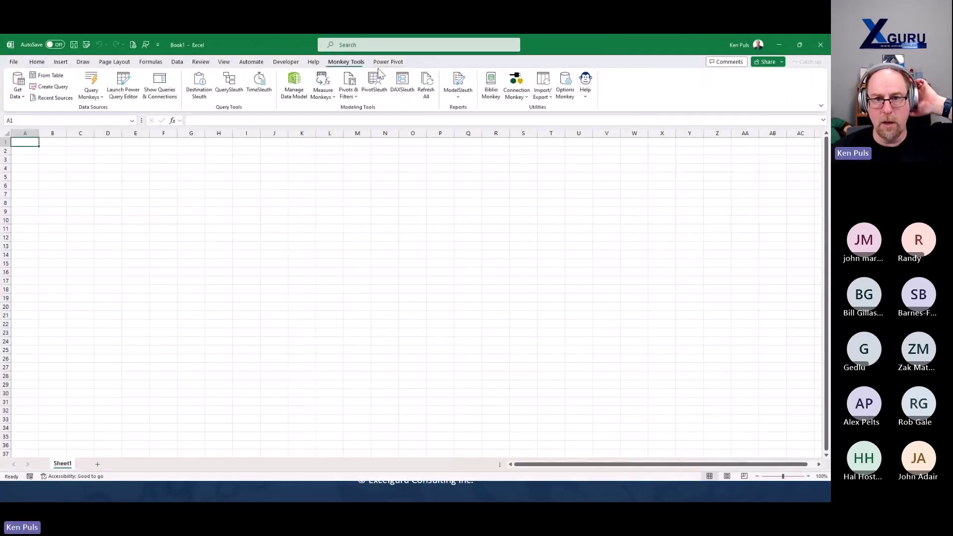
click(542, 97)
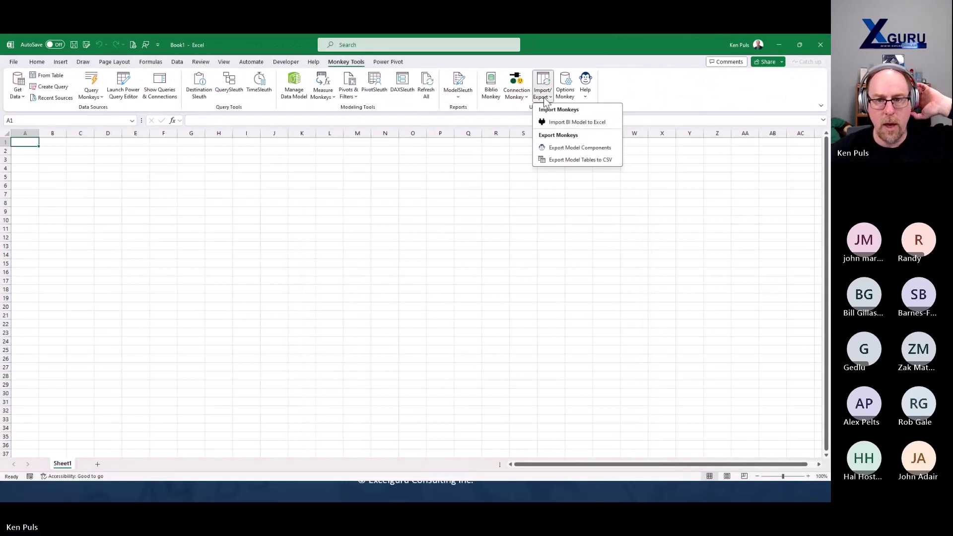
click(555, 124)
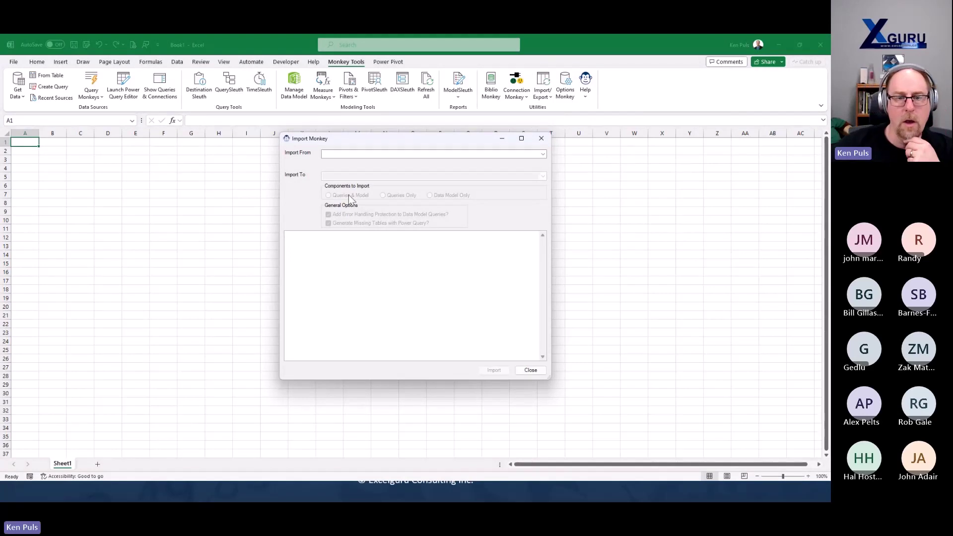
Step: Import the queries and model from the Power BI file LP Azure - SQL.pbix in the Demos PBI Models folder into a new workbook
click(542, 154)
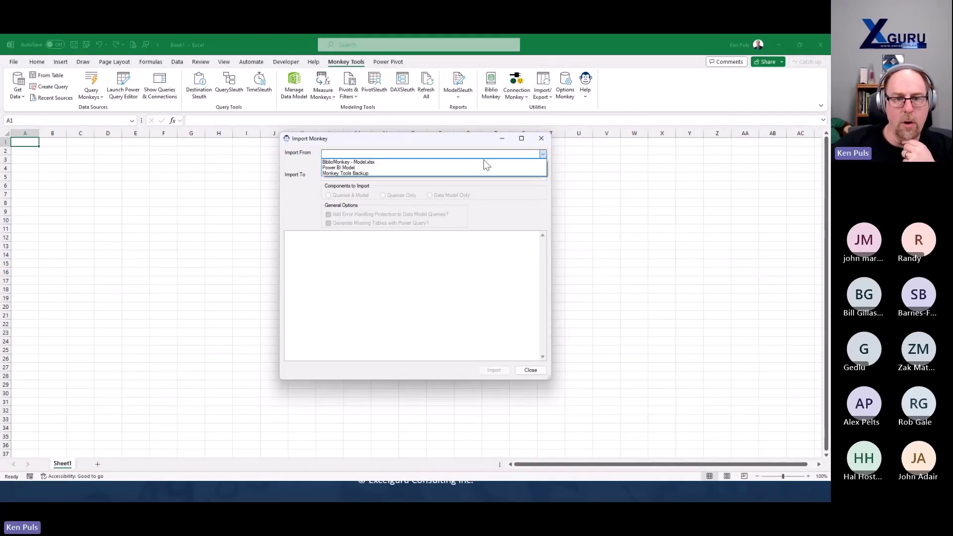
click(398, 168)
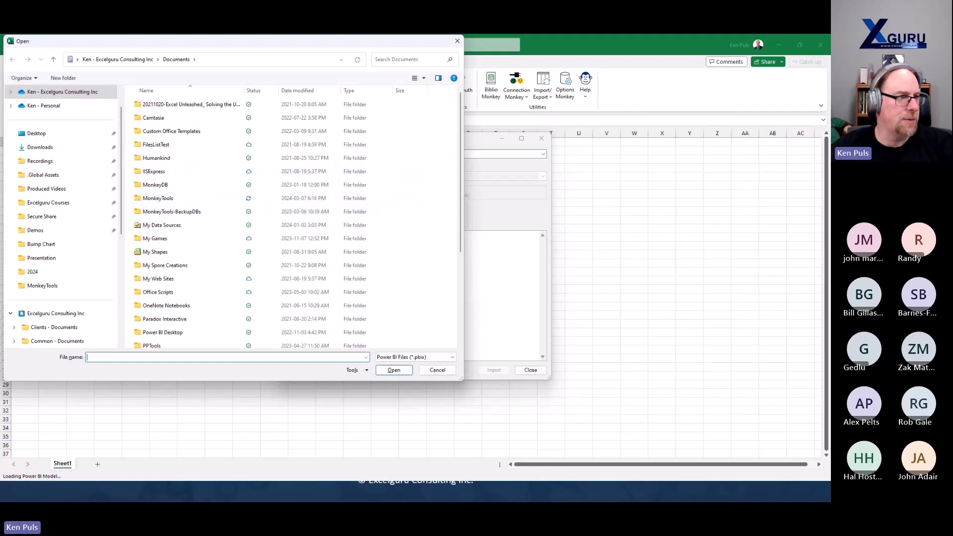
click(231, 59)
text(C:\Users\KenPuls\Excelguru Consulting Inc\Monkey Tools Addin - General\Demos)
key(Return)
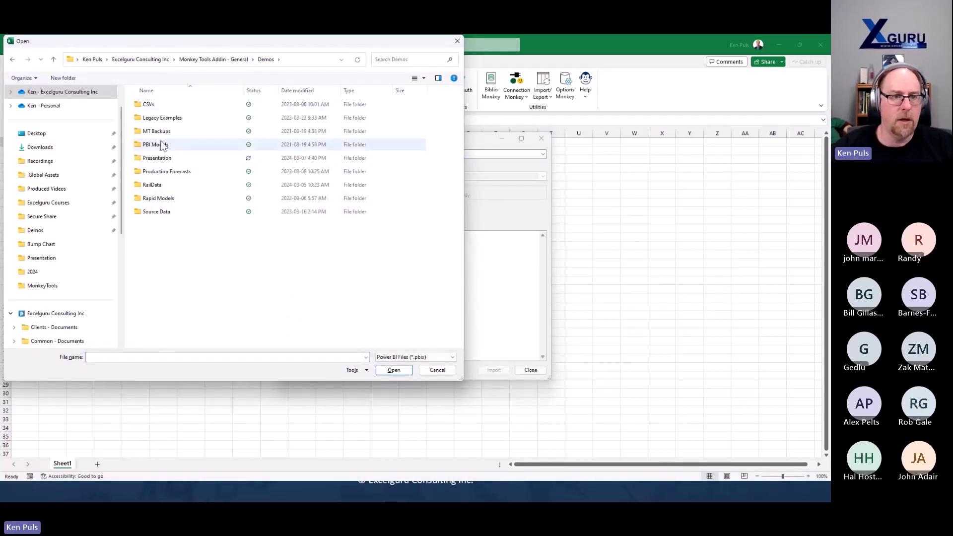
click(141, 146)
double_click(141, 146)
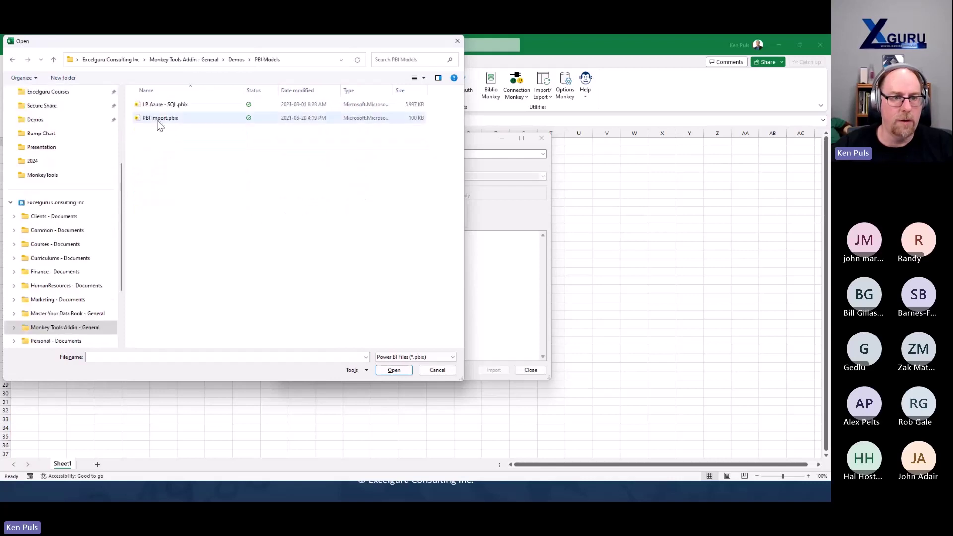
click(157, 105)
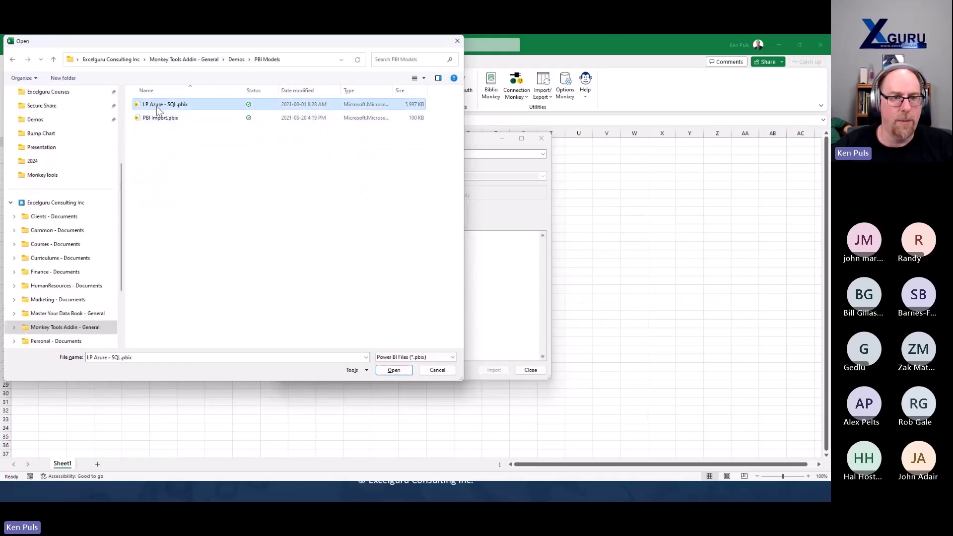
click(394, 370)
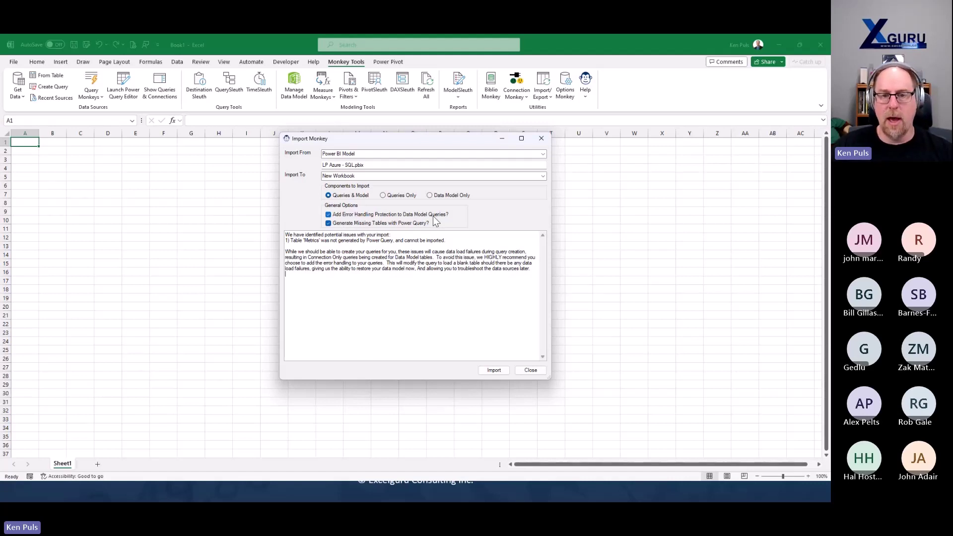
click(499, 373)
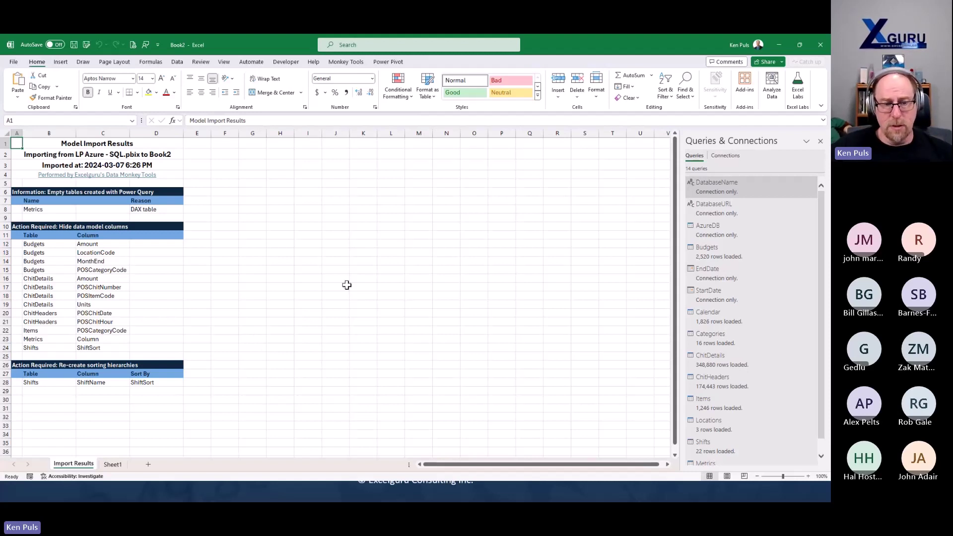
Step: Switch to the LP Azure - SQL report in Power BI Desktop and examine its model diagram, enlarging the Metrics table to show its measures
key(alt+Tab)
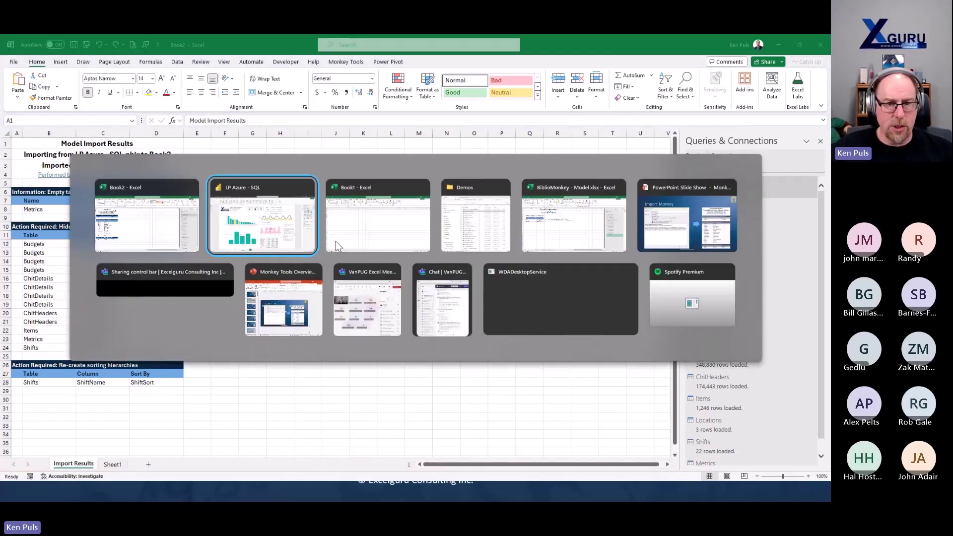
click(255, 224)
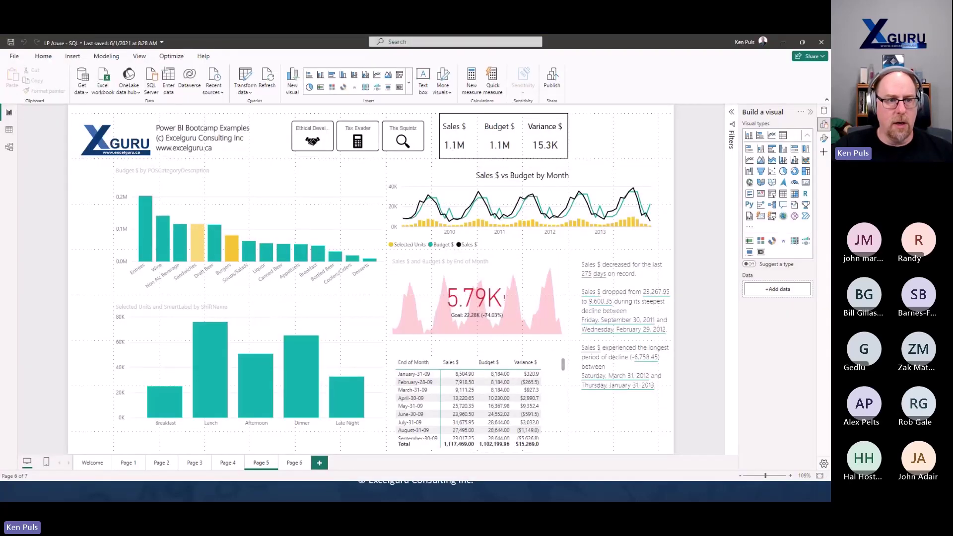
click(9, 147)
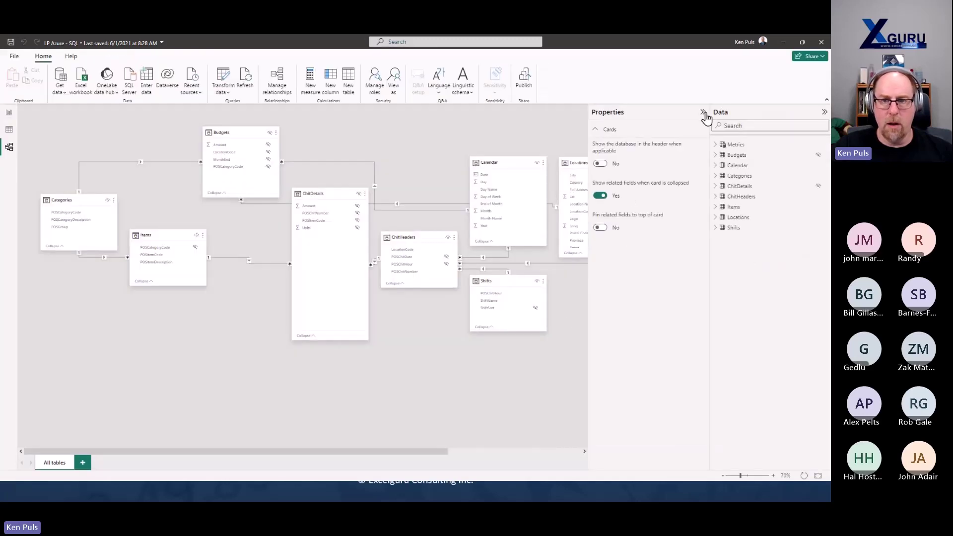
click(702, 113)
click(824, 117)
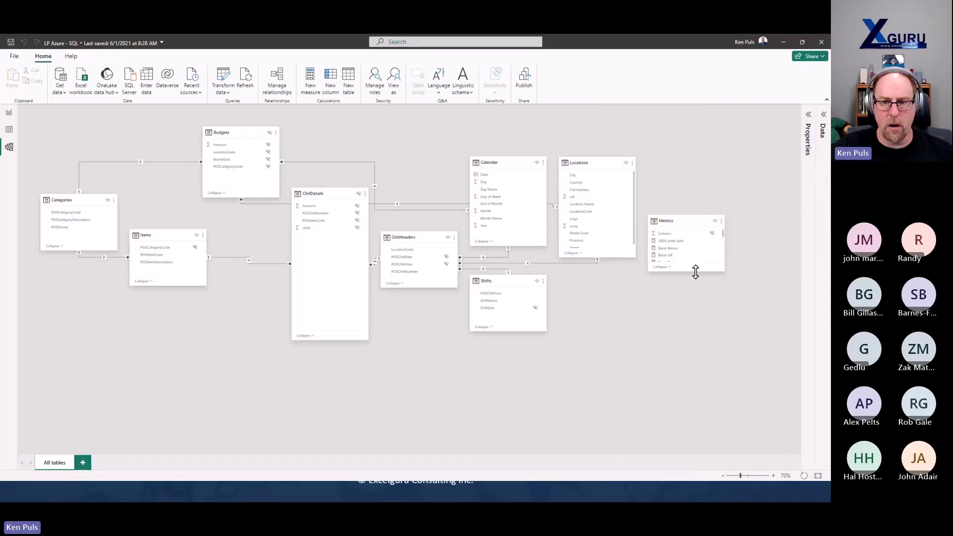
drag(695, 272, 694, 420)
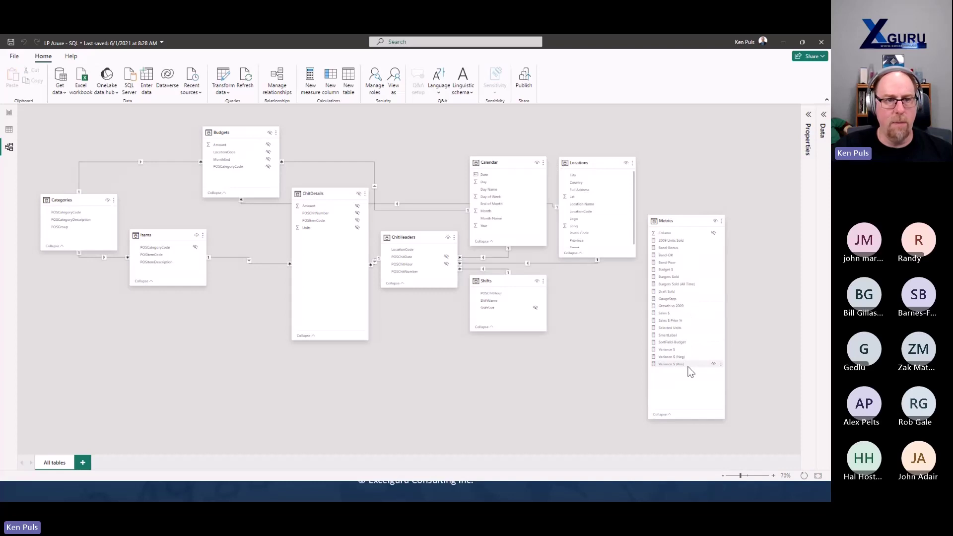
Step: Return to the report view, open the Power Query Editor maximized, and expand the Staging, Data Model, Calendar and Database query groups
click(9, 114)
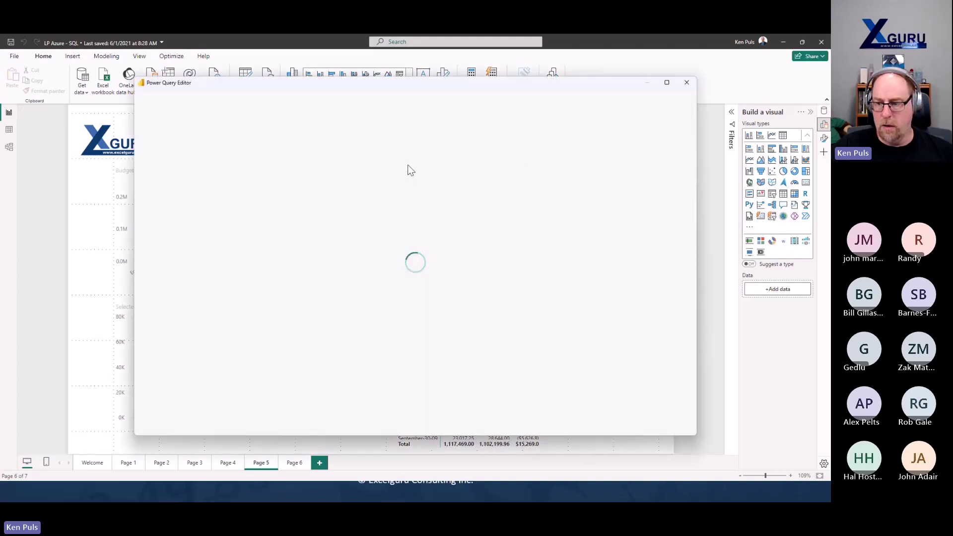
click(668, 83)
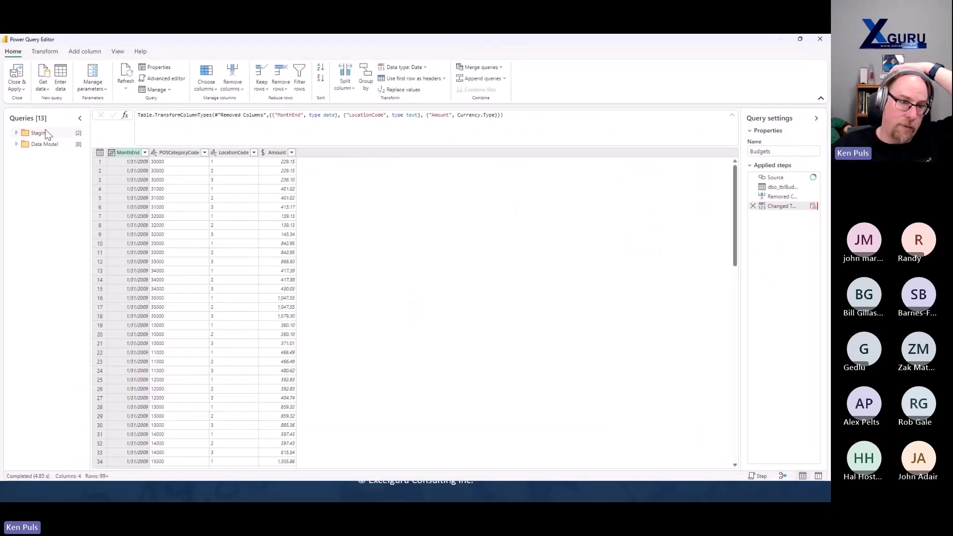
click(16, 133)
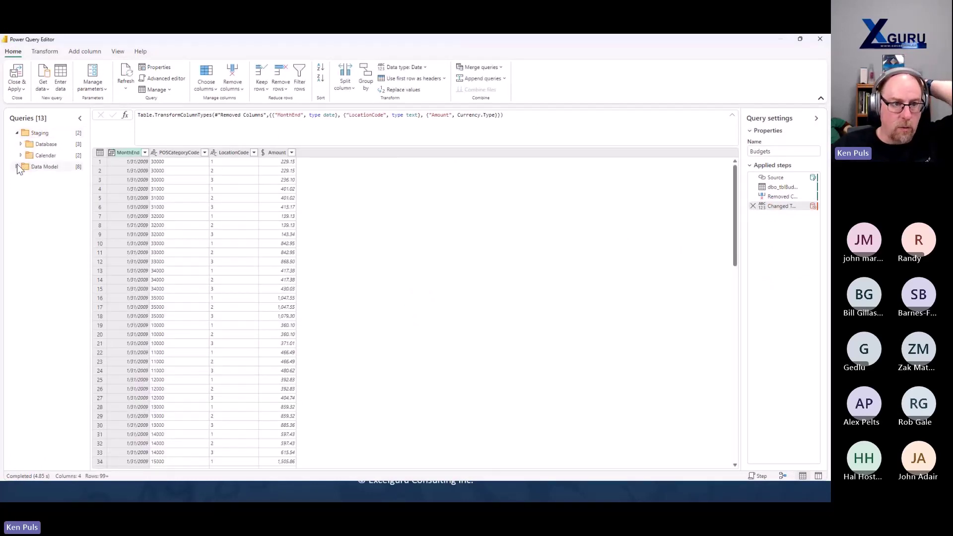
click(17, 165)
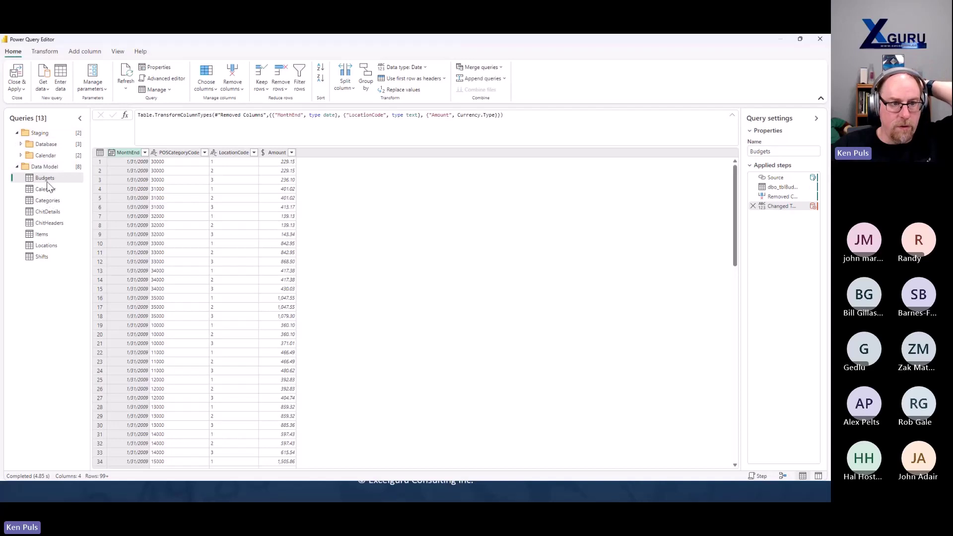
click(21, 155)
click(21, 144)
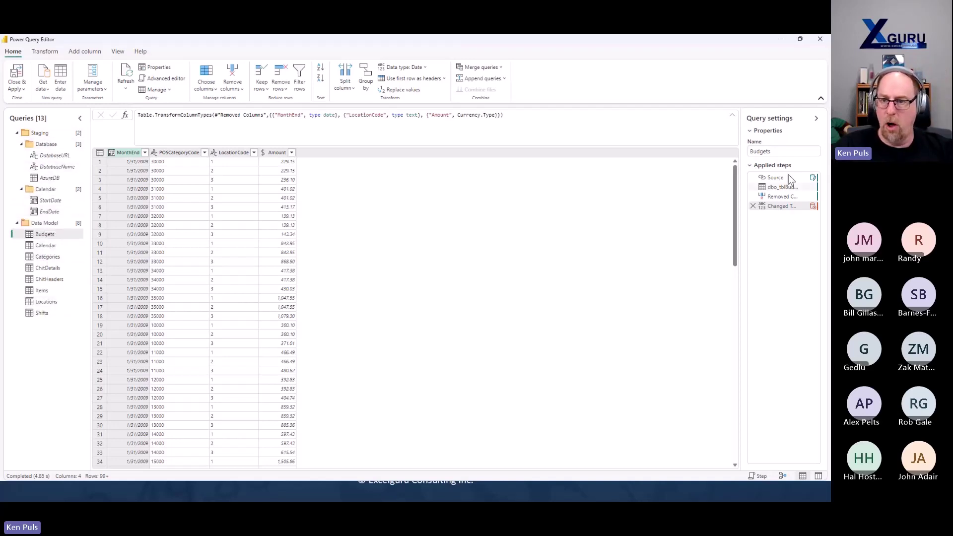
Step: Review the previews and applied steps of the Calendar, Categories, ChitDetails and ChitHeaders queries
click(46, 247)
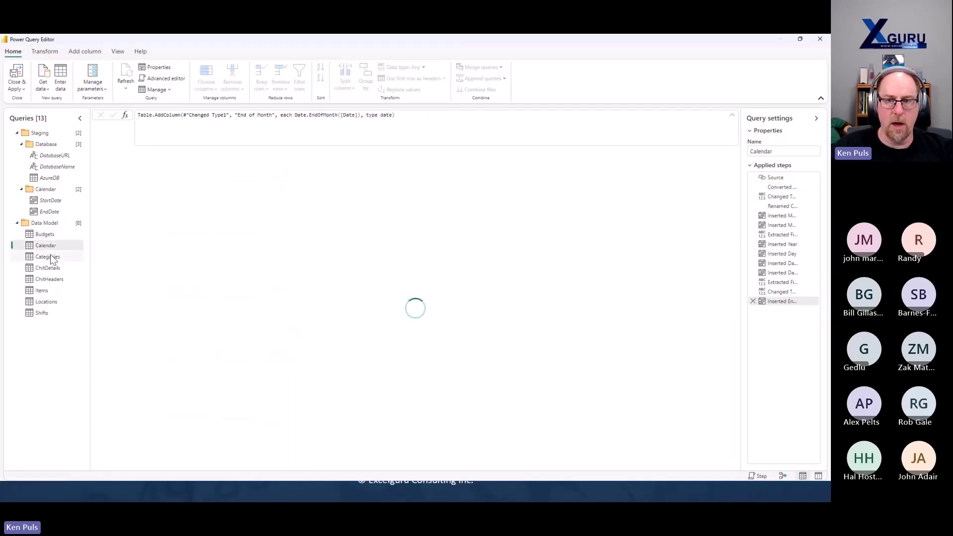
click(50, 256)
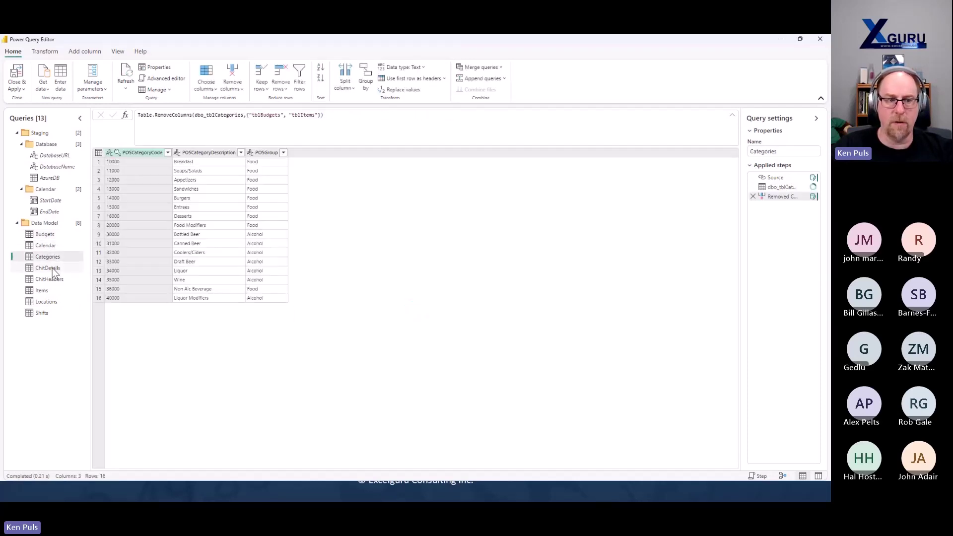
click(53, 269)
click(53, 278)
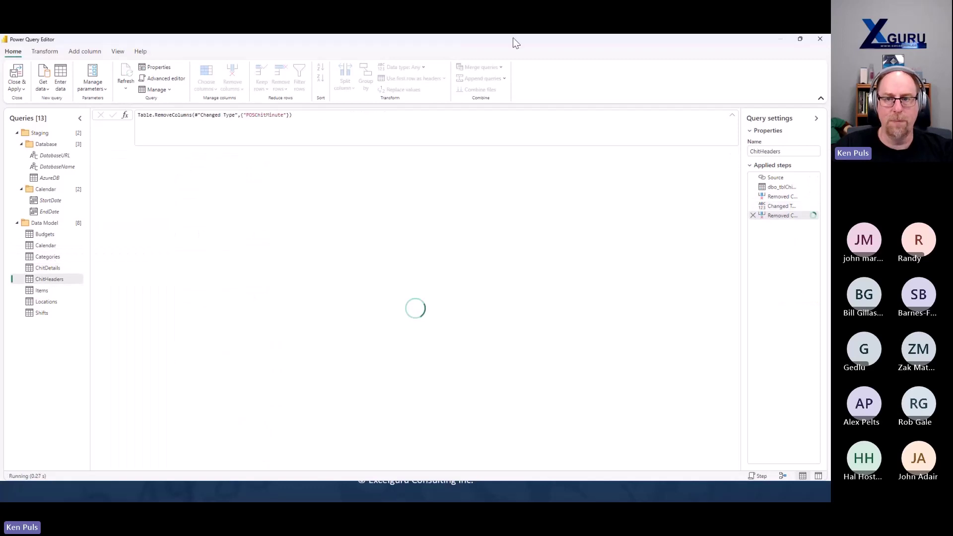
Step: Close the Power Query Editor, return to the Book2 workbook in Excel, and review the Metrics, hidden-column and sorting-hierarchy entries on the Import Results sheet
click(820, 42)
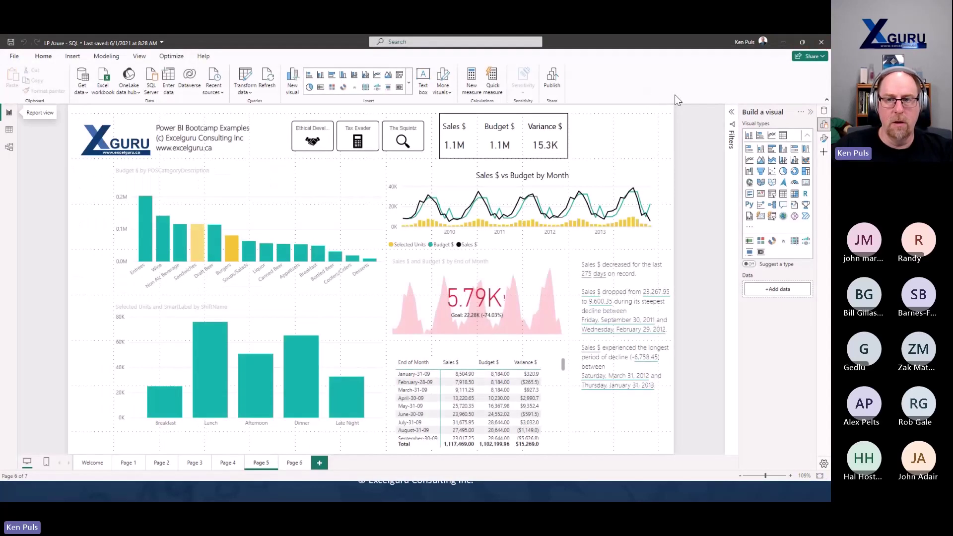
click(785, 43)
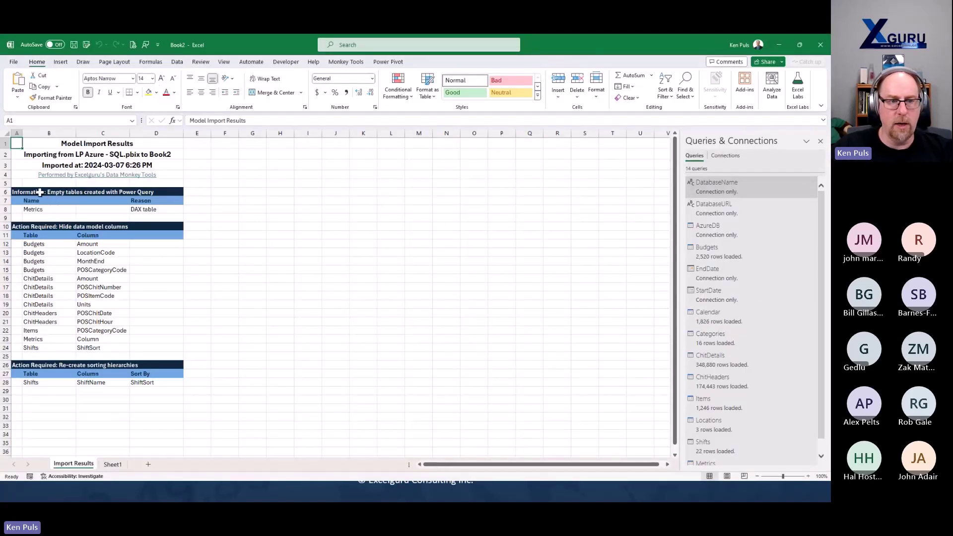
click(40, 209)
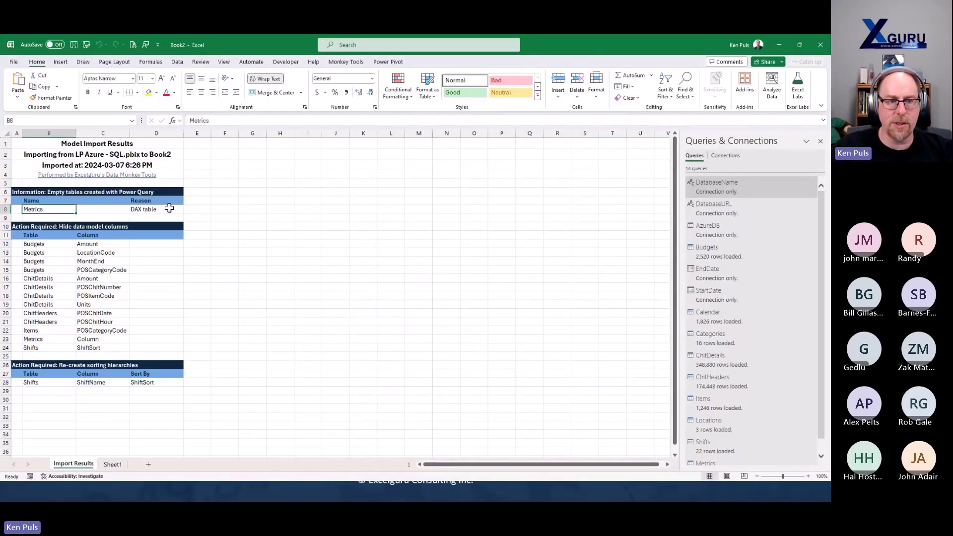
click(149, 208)
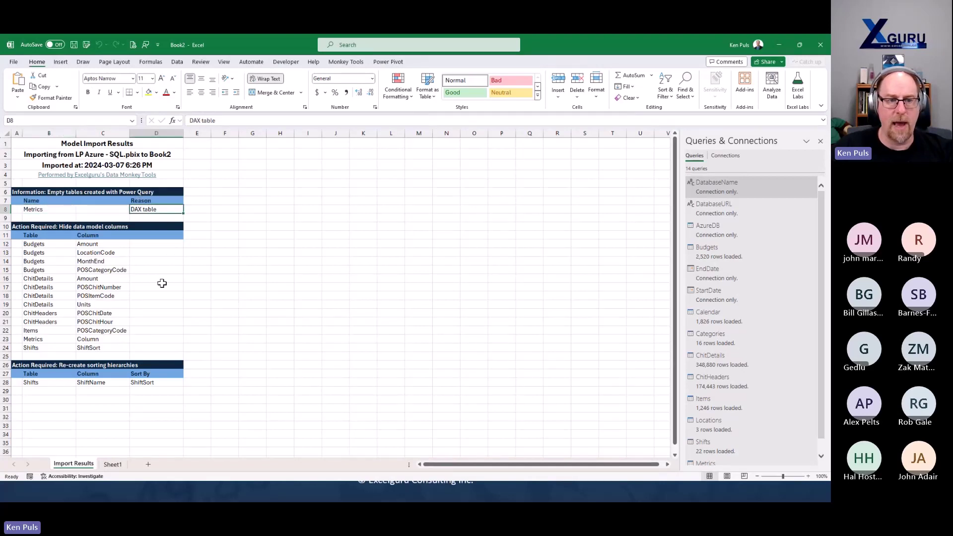
drag(42, 244, 105, 349)
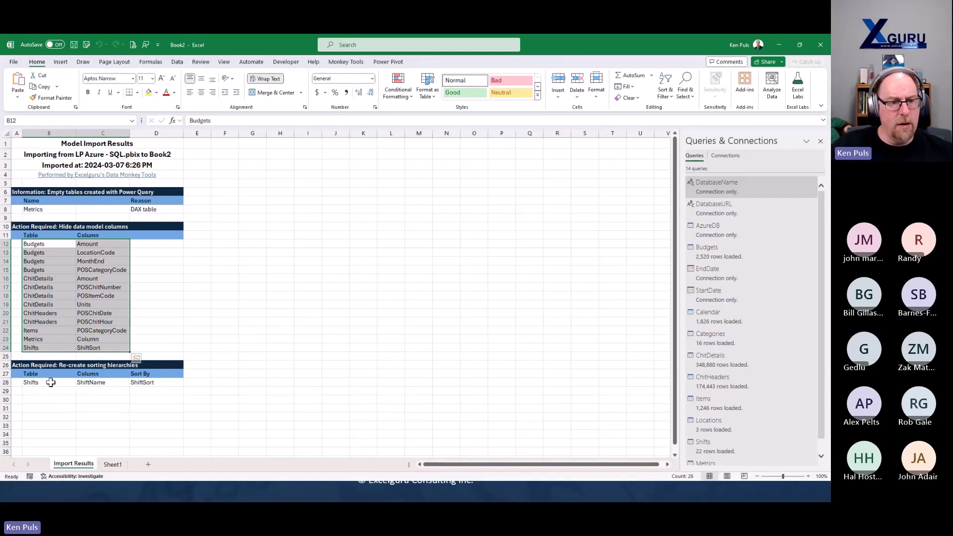
drag(48, 383, 149, 382)
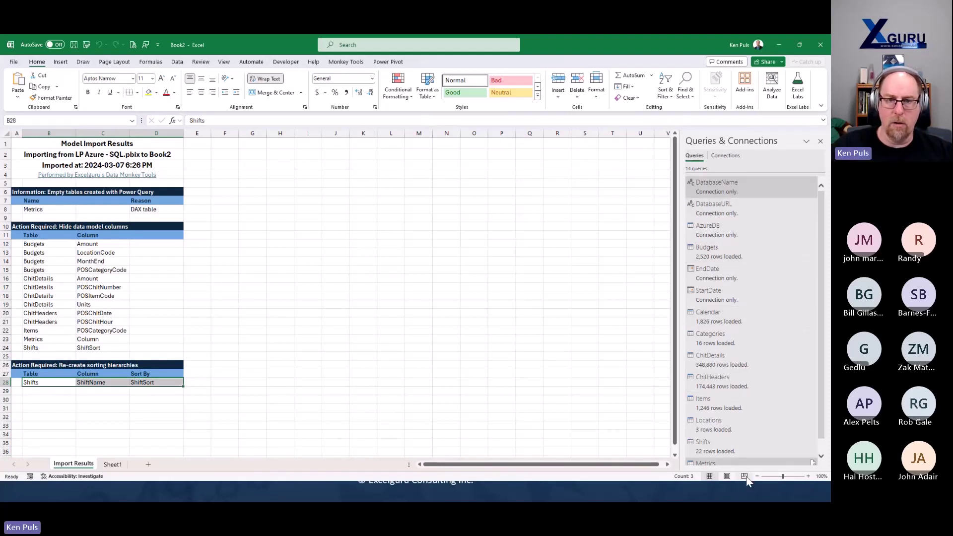
Step: Open the imported AzureDB query in Excel's Power Query Editor and browse the Budgets, date, Calendar, Categories, ChitDetails and ChitHeaders queries
double_click(713, 234)
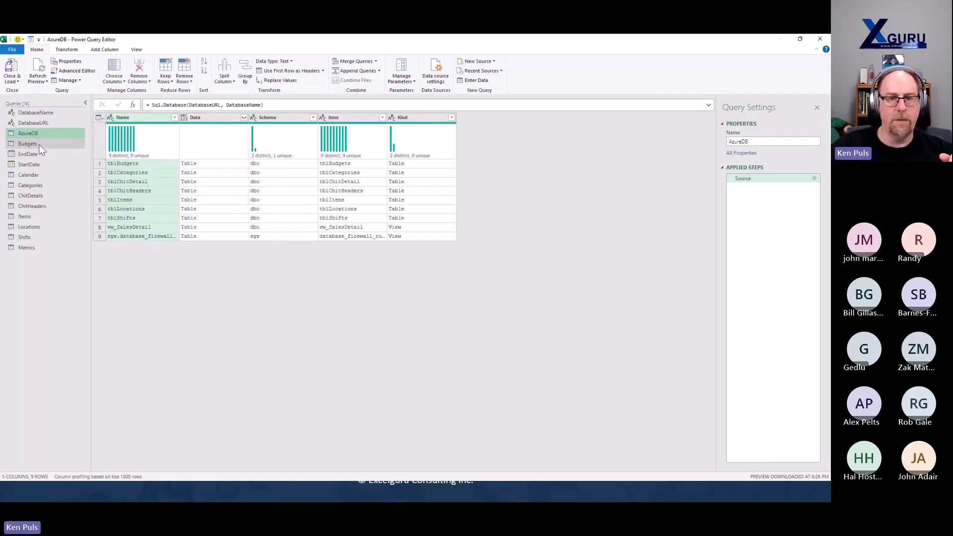
click(40, 144)
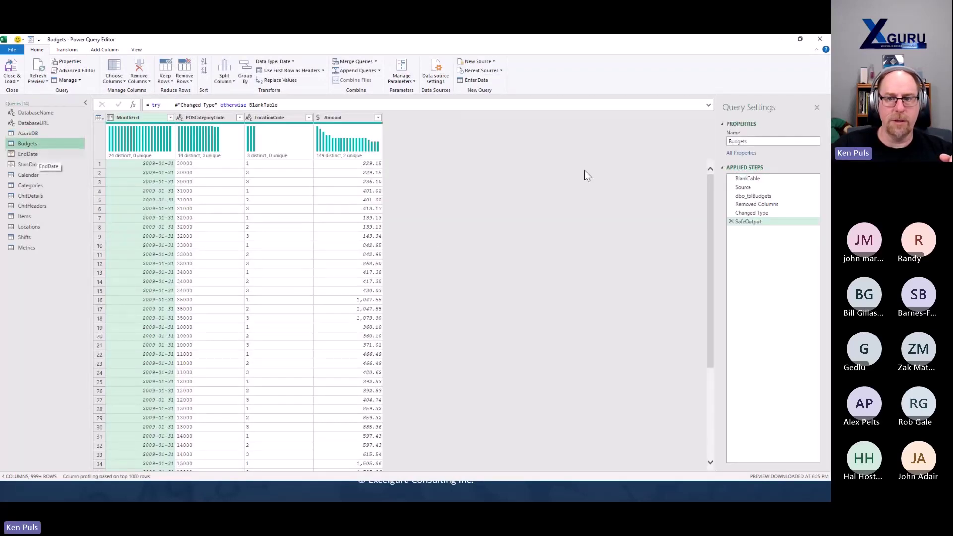
click(37, 165)
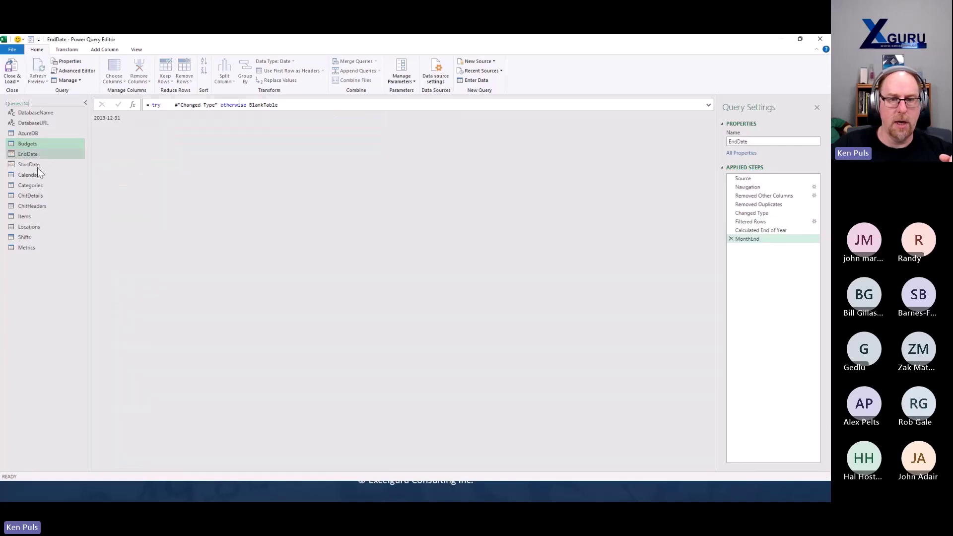
click(40, 174)
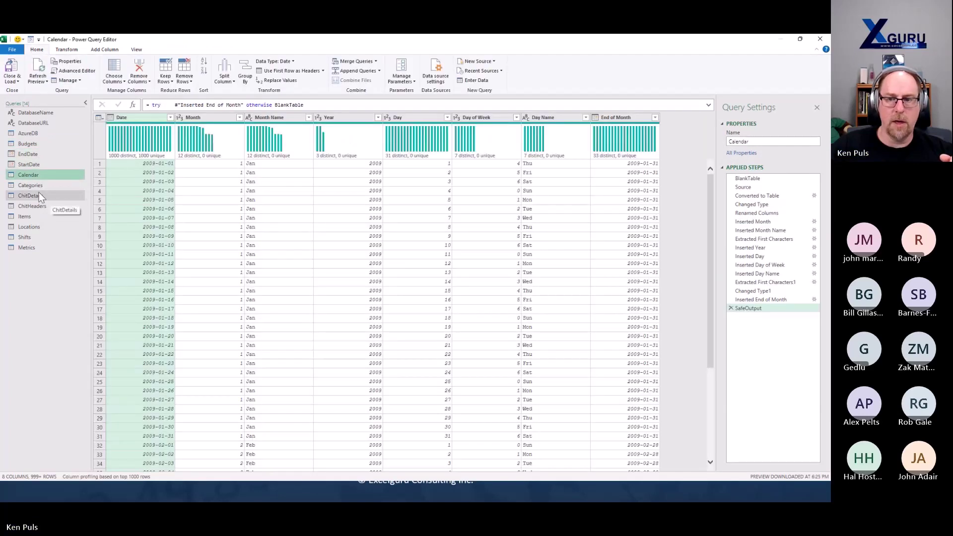
click(37, 188)
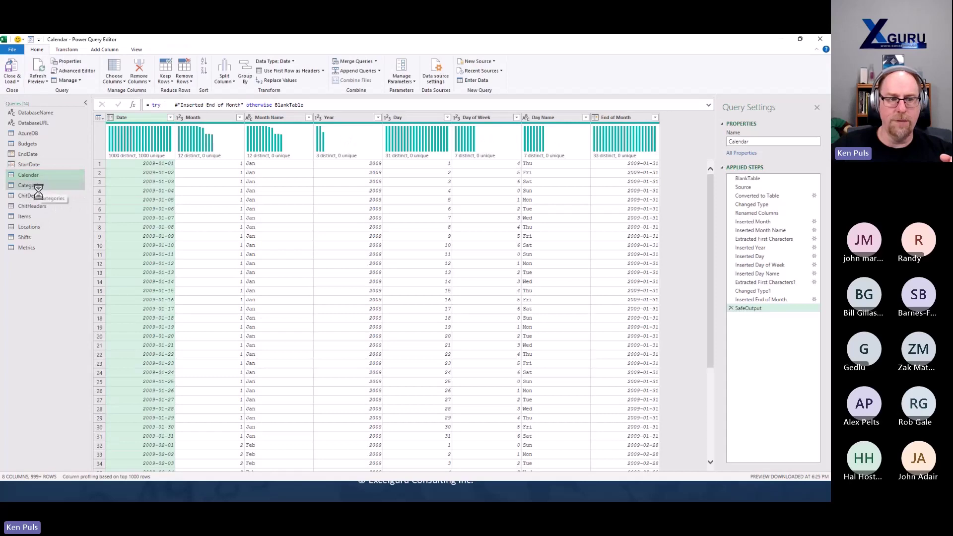
click(39, 196)
click(37, 205)
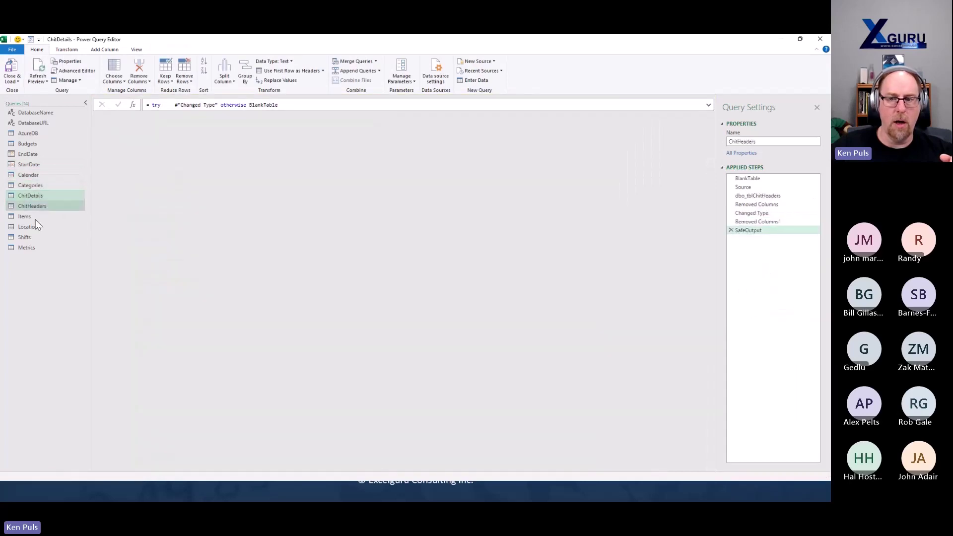
Step: Examine each applied step of the imported Categories query from BlankTable through SafeOutput, and close the editor
click(40, 186)
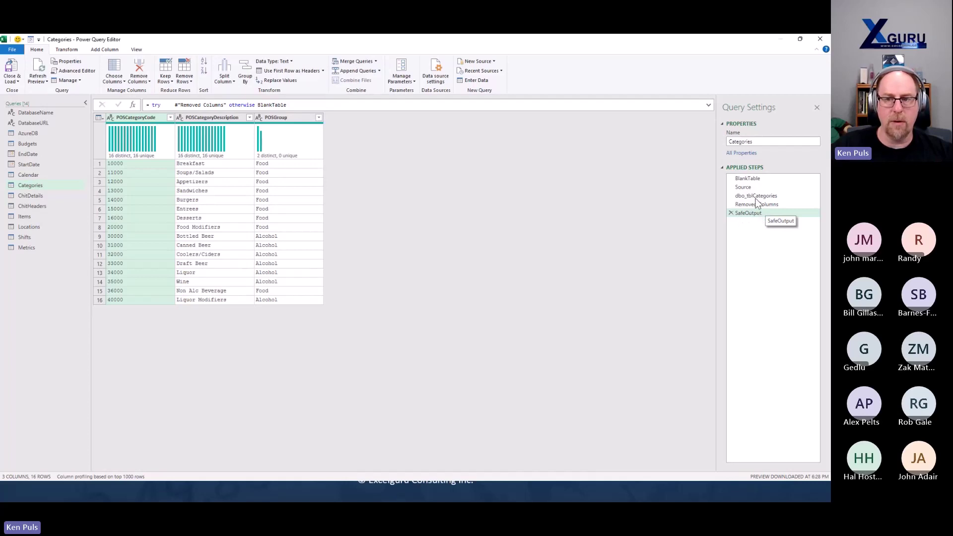
click(746, 179)
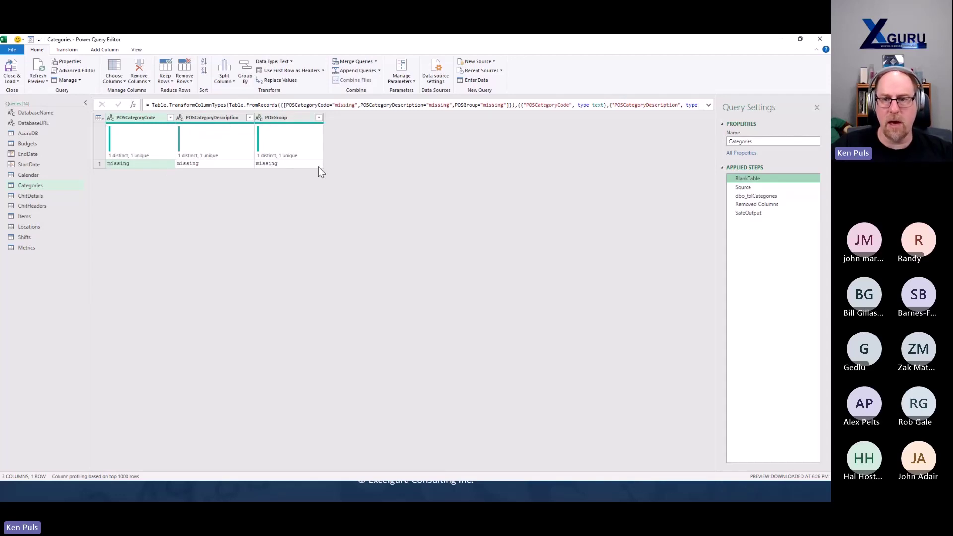
click(752, 186)
click(755, 196)
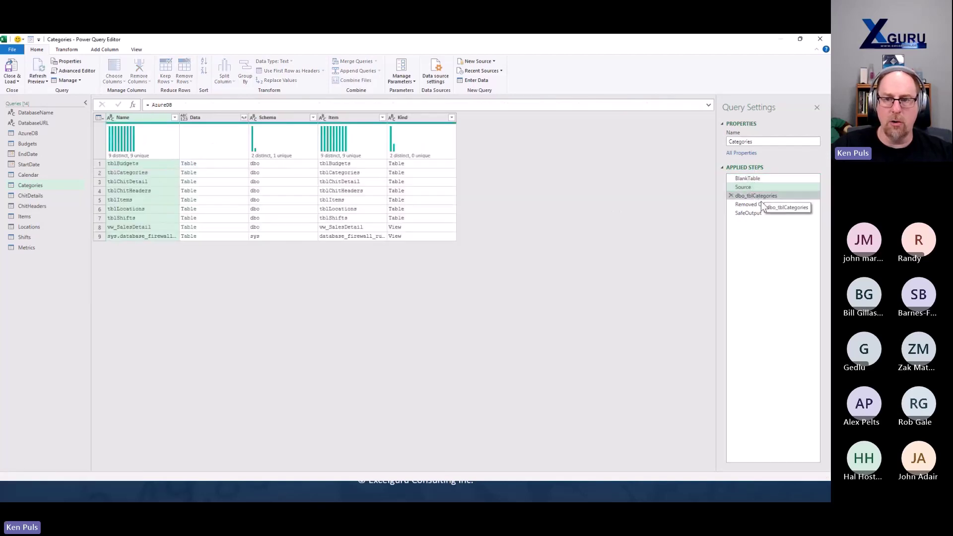
click(764, 209)
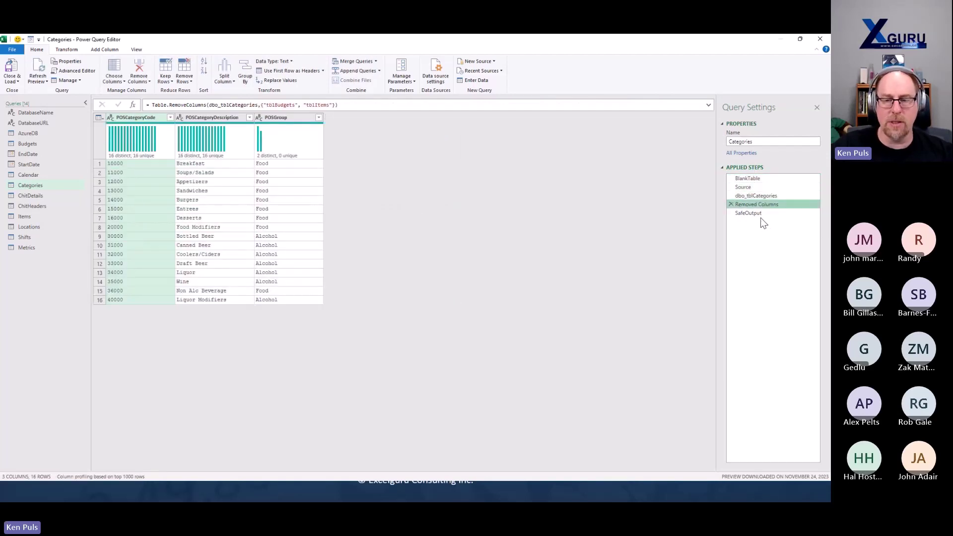
click(758, 213)
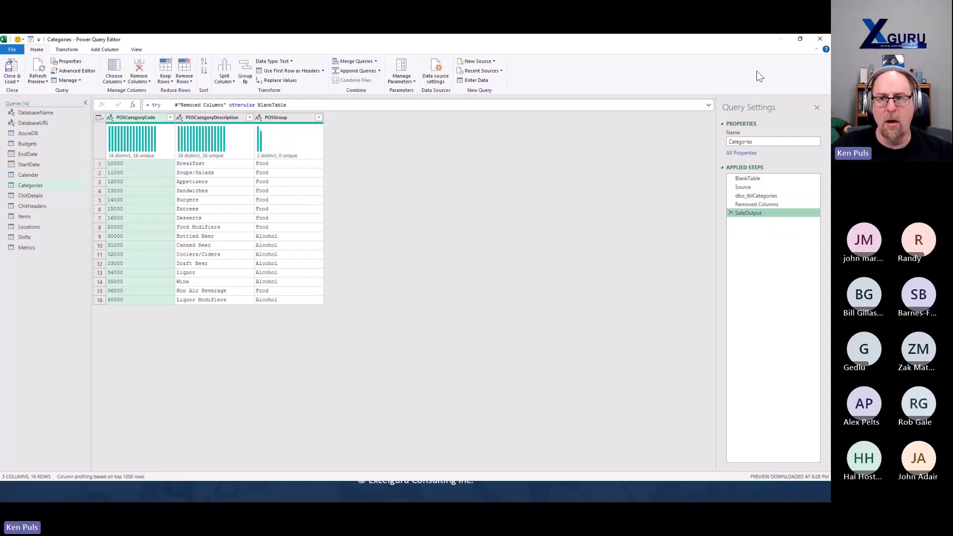
click(820, 40)
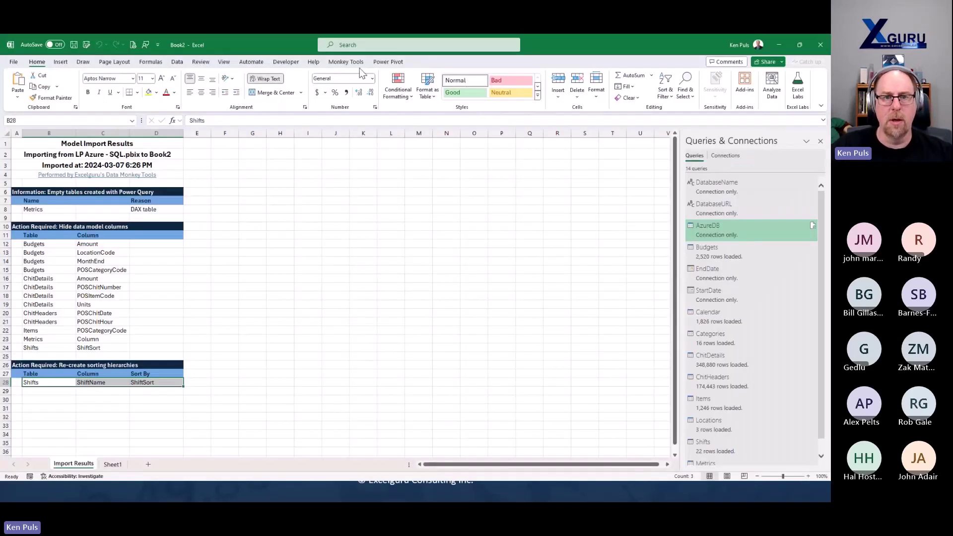
Step: Open the workbook's data model diagram maximized and group the Calendar, Locations and Budgets tables closer to the ChitHeaders and Categories tables
click(346, 62)
click(294, 90)
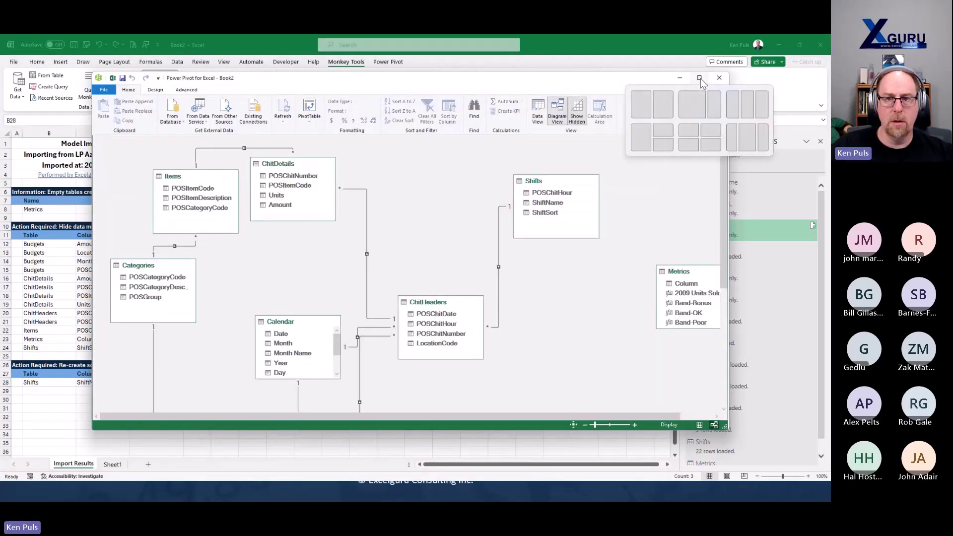
click(702, 82)
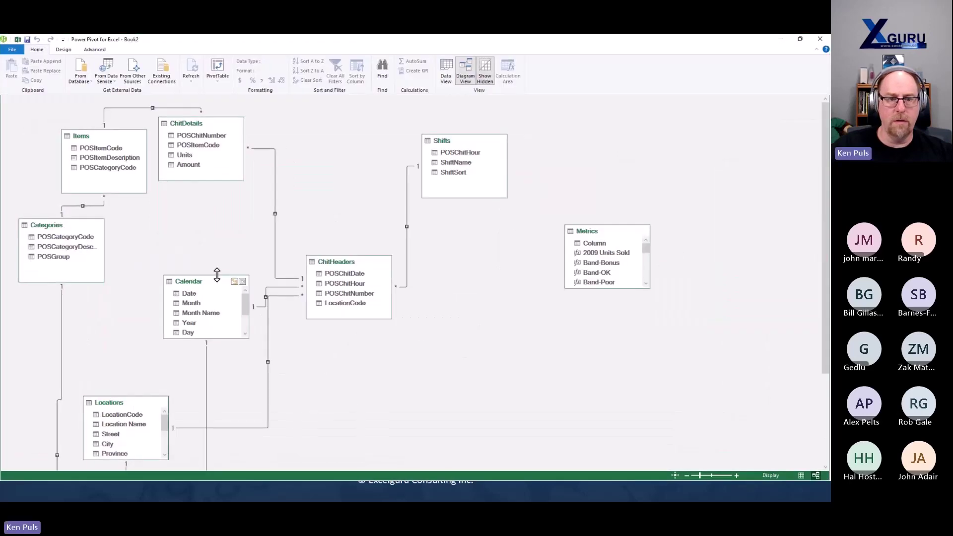
drag(216, 276, 349, 134)
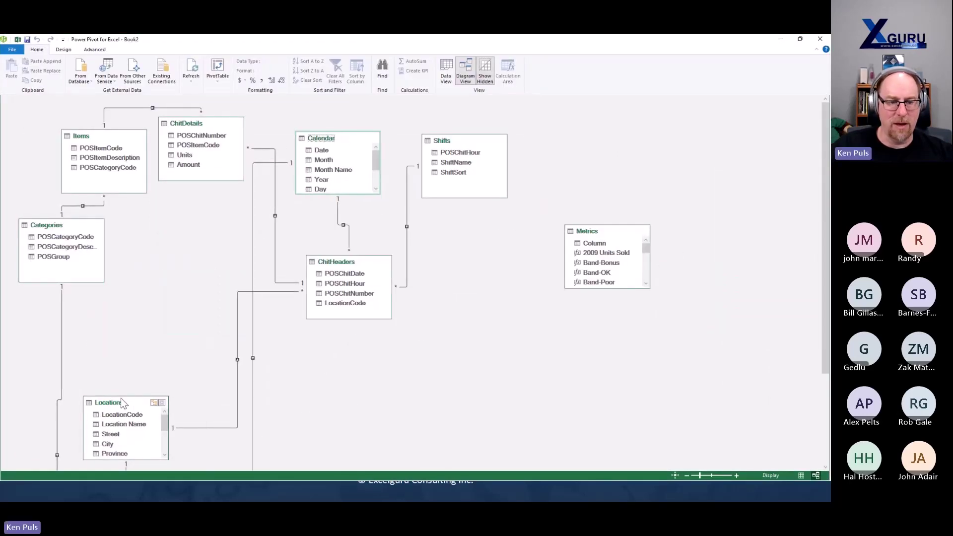
drag(123, 403, 229, 223)
scroll(143, 386, down, 3)
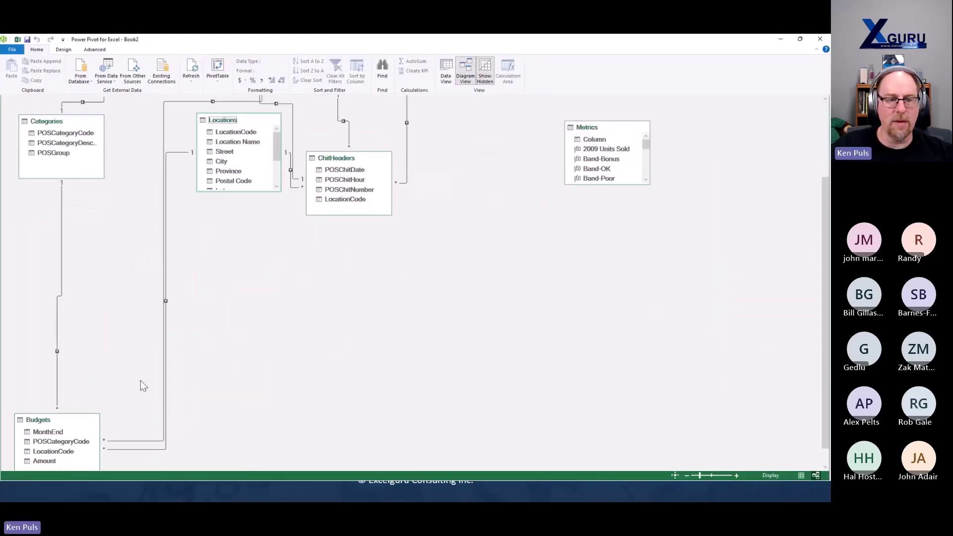
drag(68, 419, 163, 197)
scroll(240, 262, up, 3)
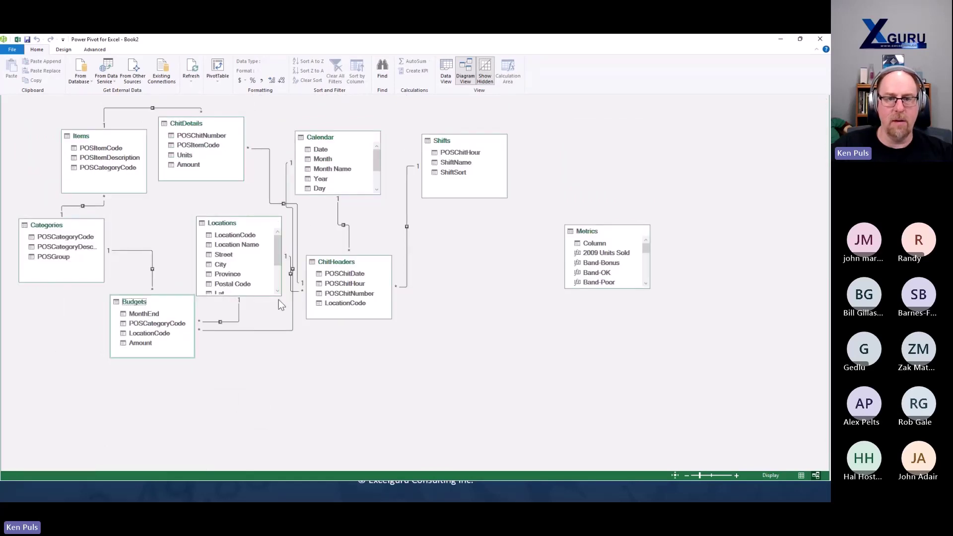
Step: Move the Metrics table nearer the other tables, enlarge it to show all its measures, and close the data model window
drag(603, 234, 540, 238)
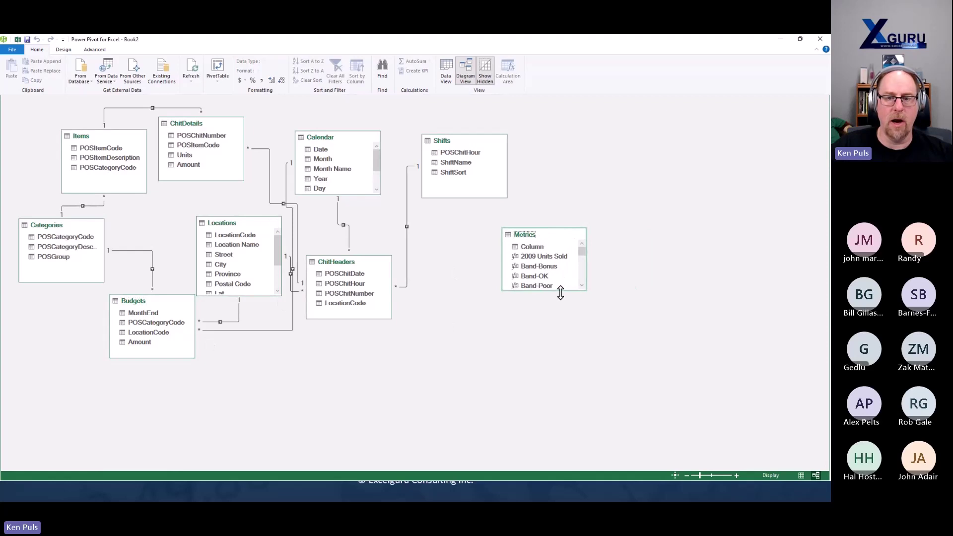
drag(560, 291, 571, 439)
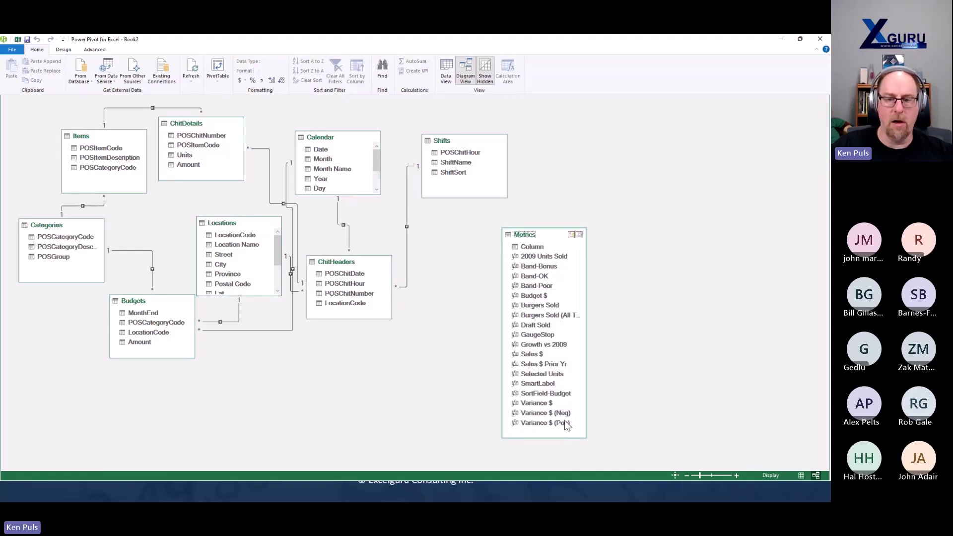
click(819, 39)
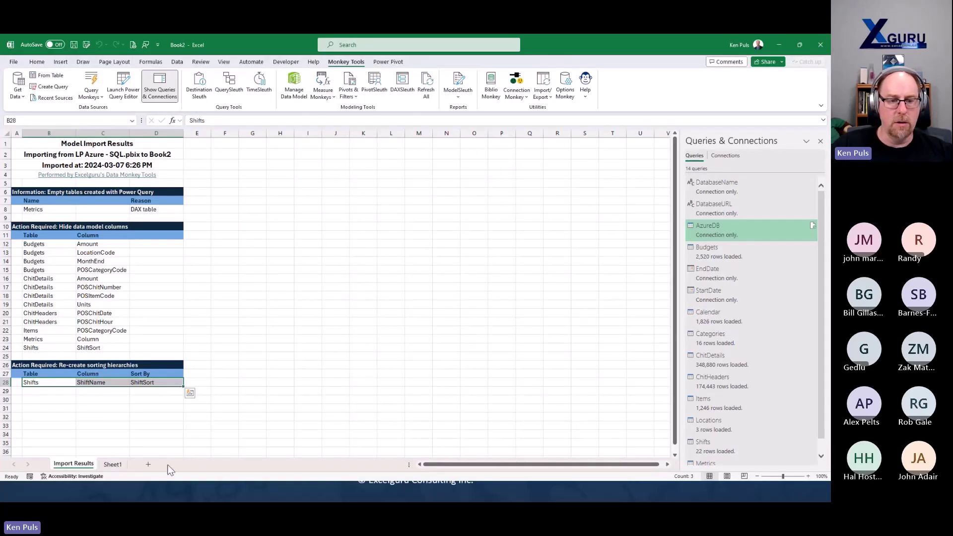
Step: Add a new worksheet and insert a PivotTable based on the data model at cell D9
click(149, 464)
click(111, 212)
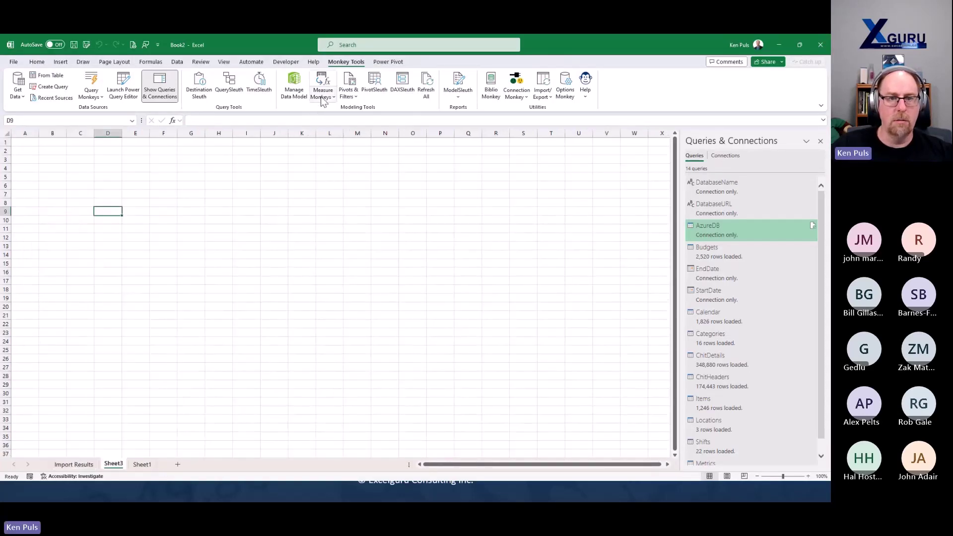
click(357, 99)
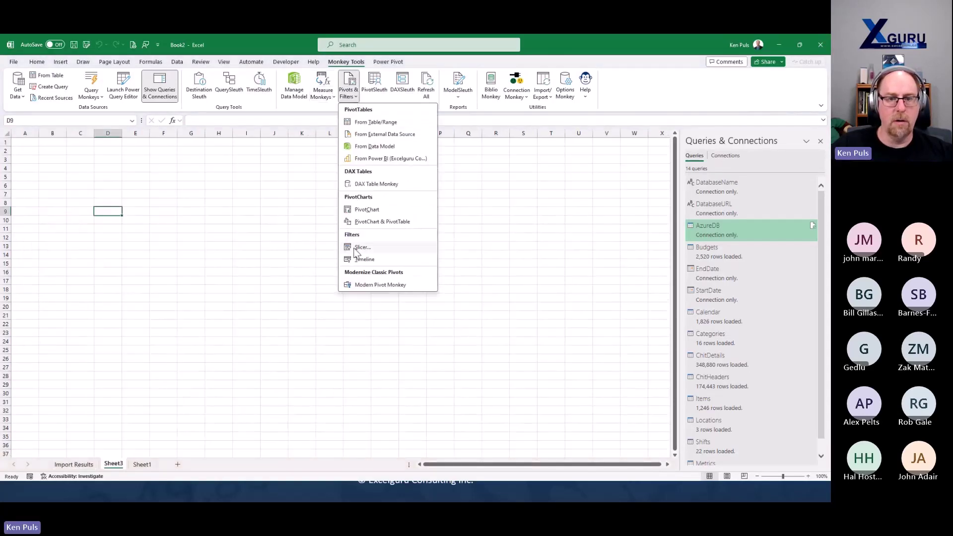
click(370, 147)
click(504, 254)
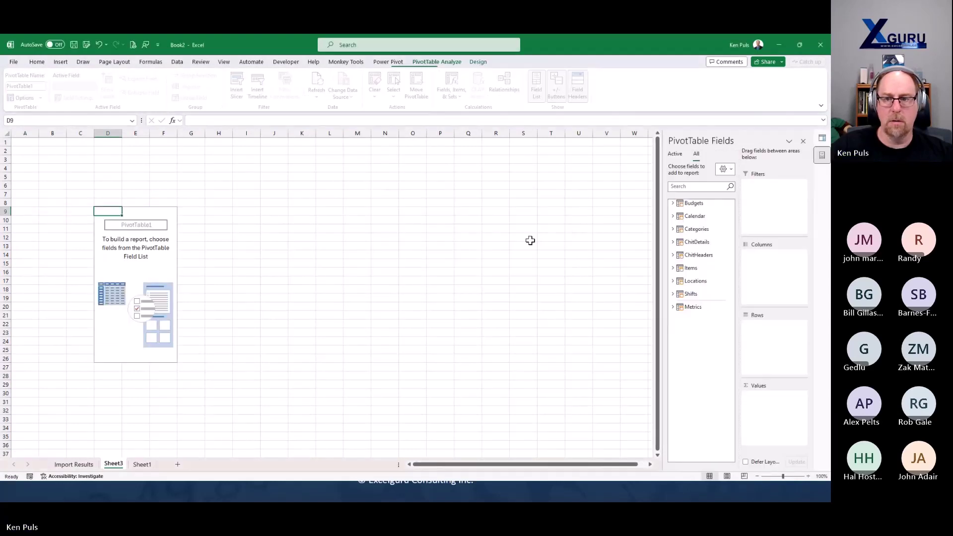
Step: Build the PivotTable with Calendar Year as rows, Categories POSGroup as columns and the Sales $ measure as values, and widen the field list
click(673, 216)
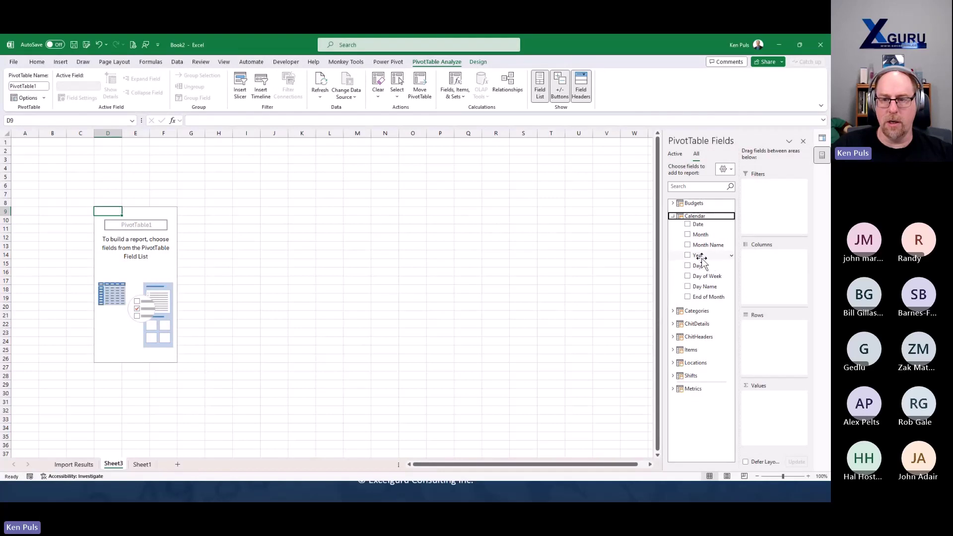
drag(697, 255, 770, 347)
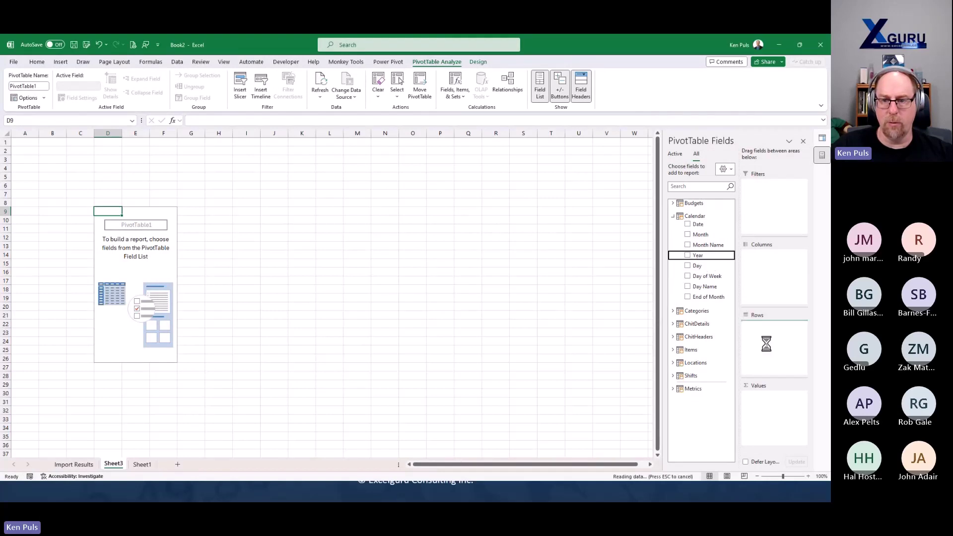
click(673, 311)
drag(705, 339, 773, 287)
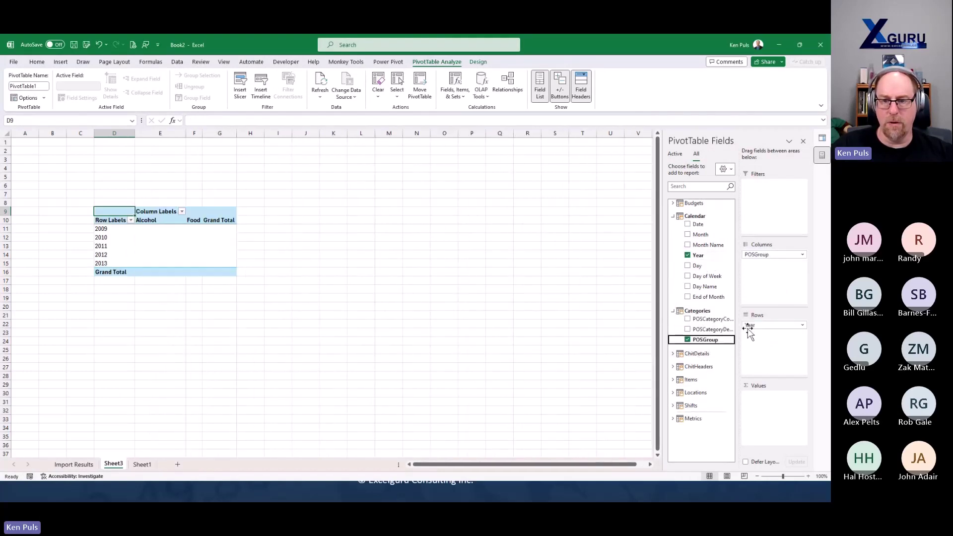
click(673, 419)
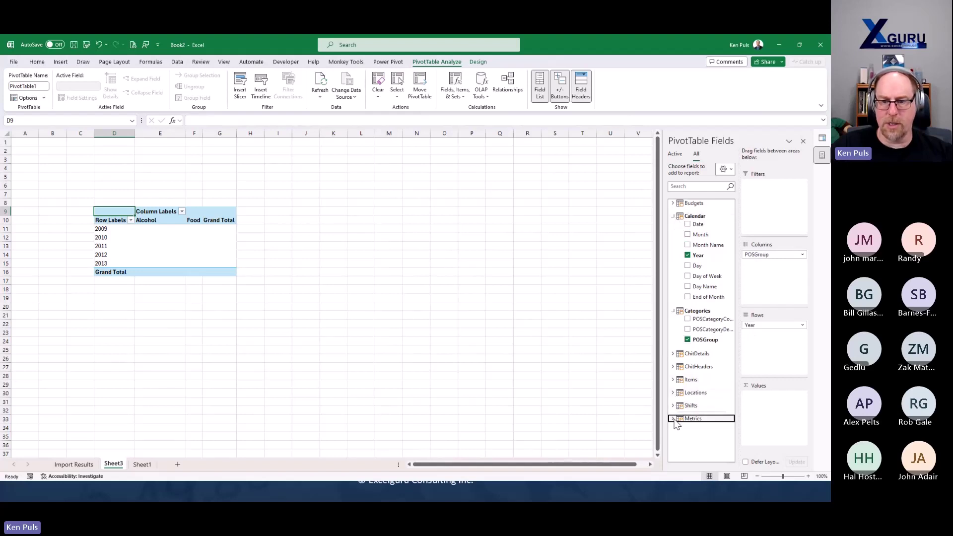
click(688, 380)
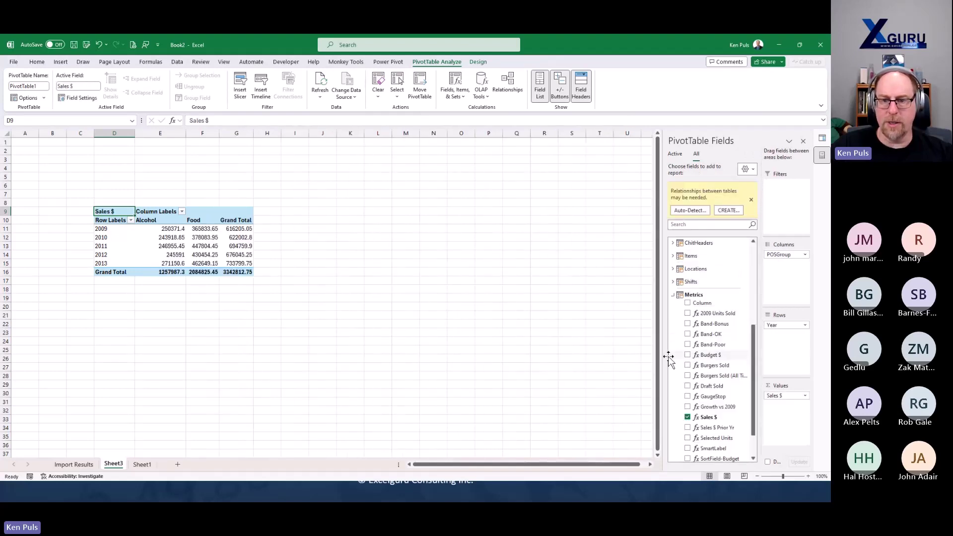
drag(667, 349, 617, 341)
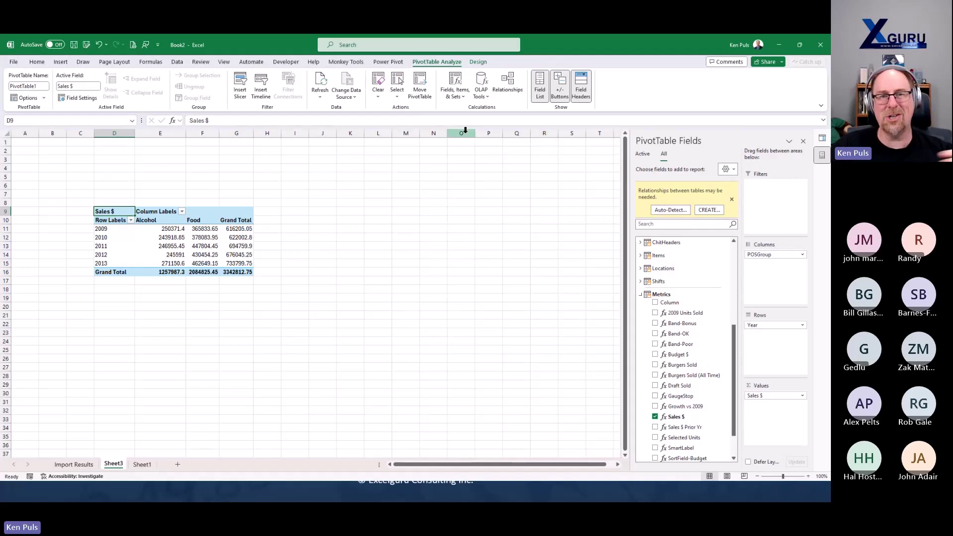
Step: Run PivotSleuth on the PivotTable, examine the issue details for the Sales $ measure, and close it
click(347, 63)
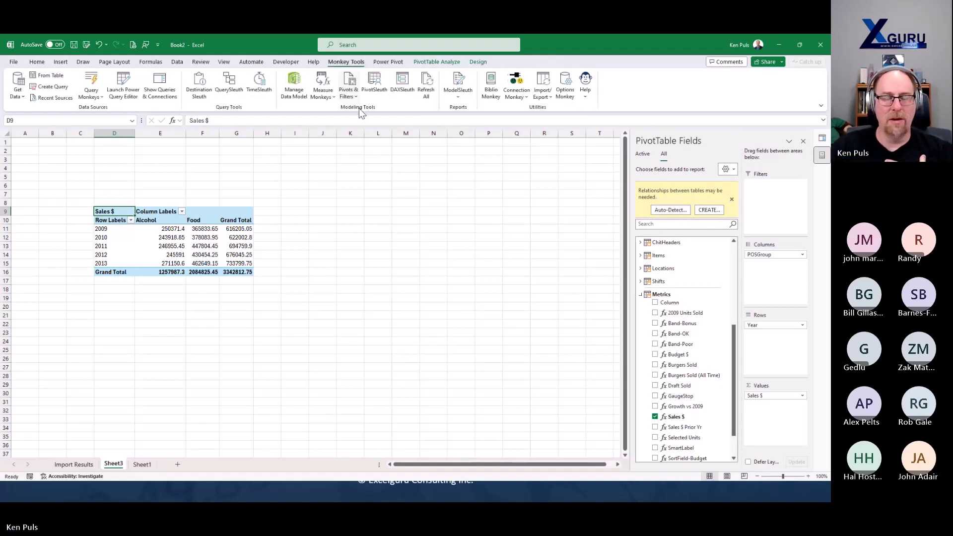
click(380, 88)
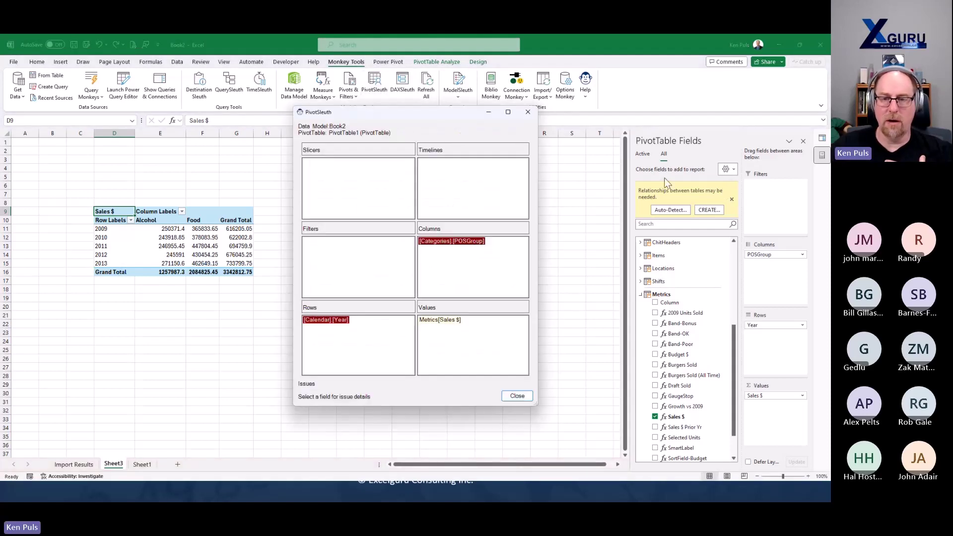
click(453, 323)
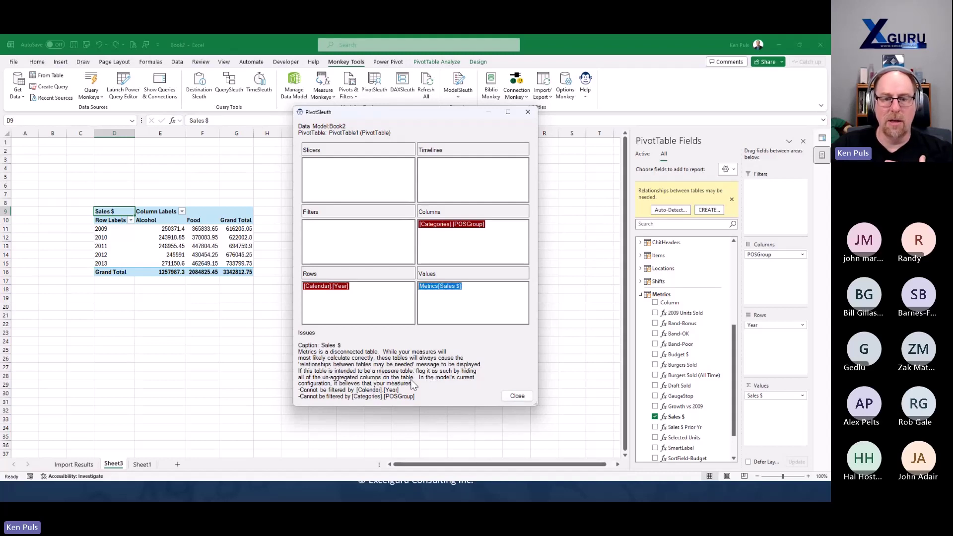
click(515, 396)
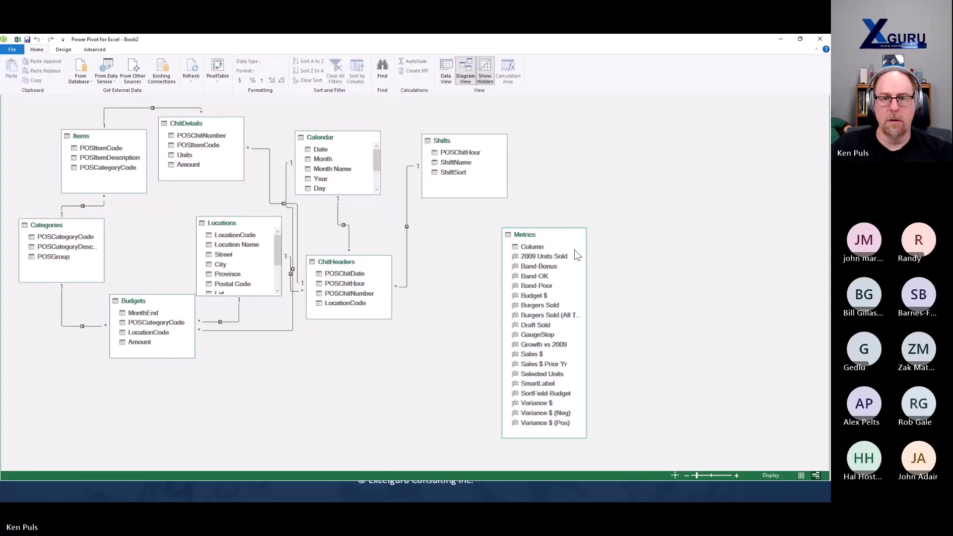
Step: Hide the Metrics table's Column field from client tools in the data model diagram and close the data model window
right_click(528, 247)
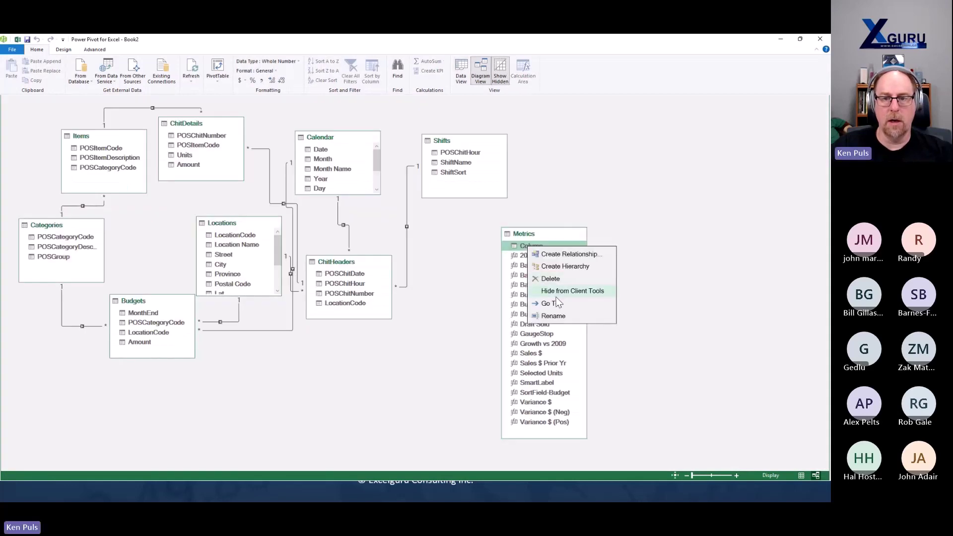
click(560, 291)
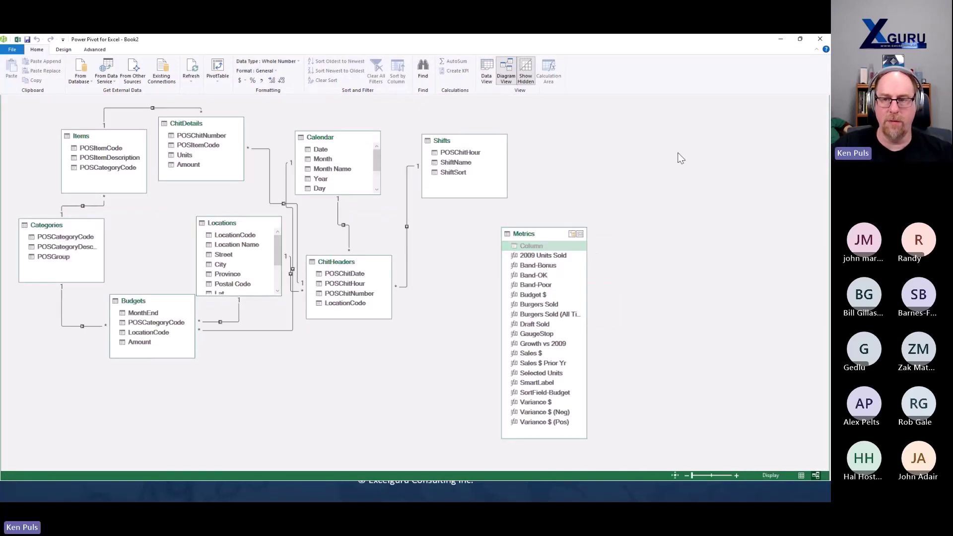
click(820, 38)
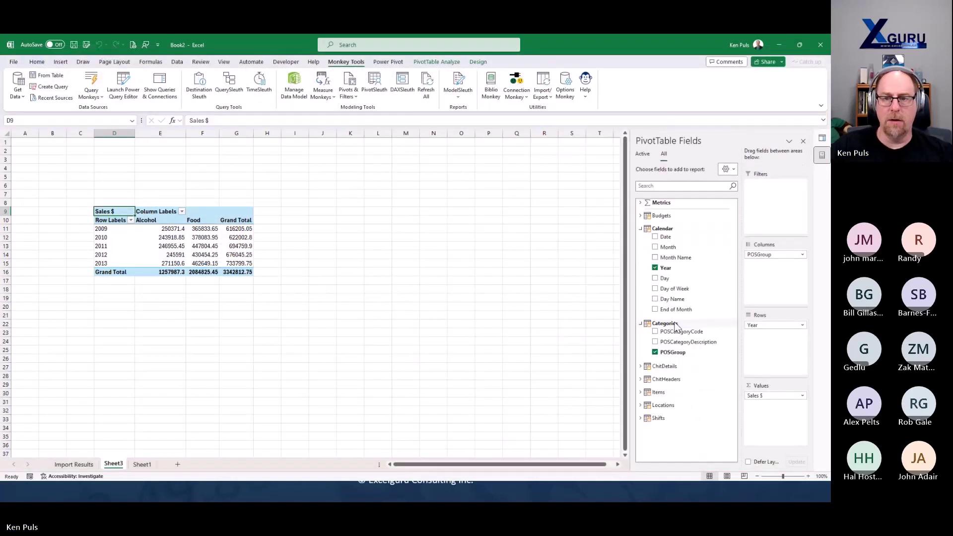
Step: Rerun PivotSleuth from a value cell in the PivotTable to recheck its fields for issues, and close it
click(214, 246)
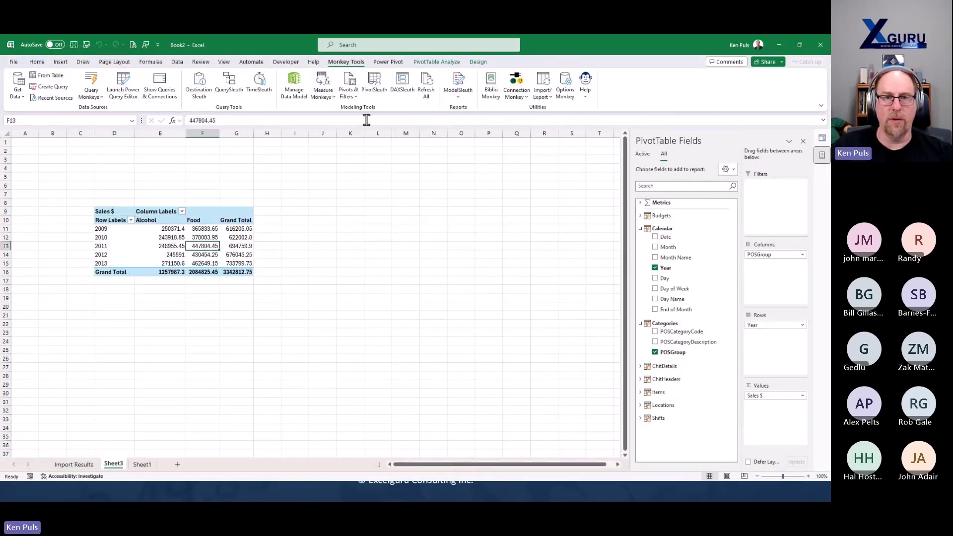
click(378, 91)
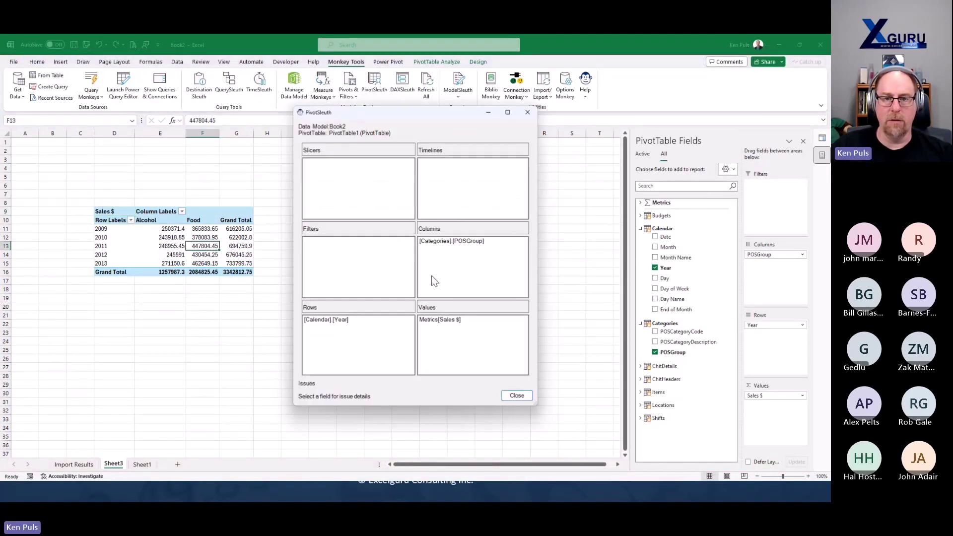
click(517, 396)
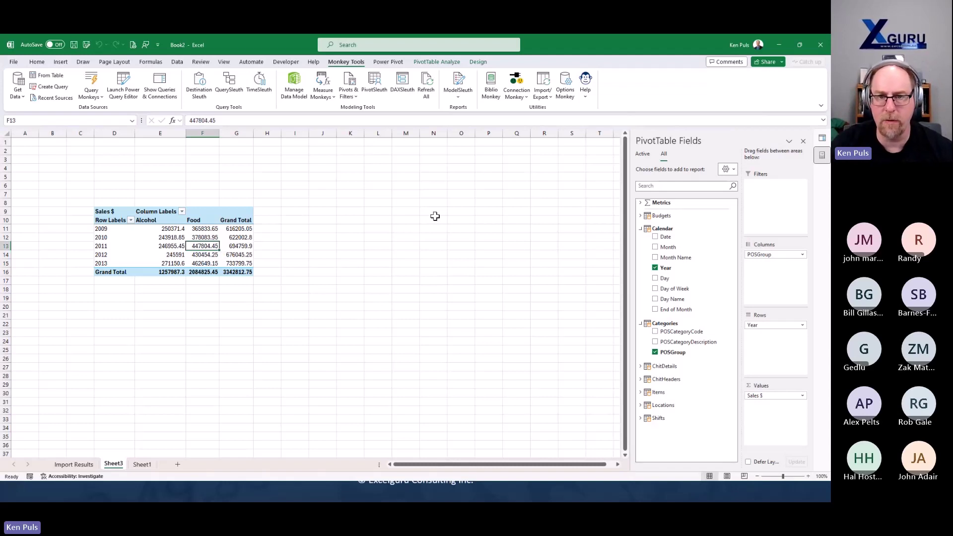
Step: Look over the workbook's queries in QuerySleuth and its measures in DAXSleuth, closing each tool after viewing
click(518, 101)
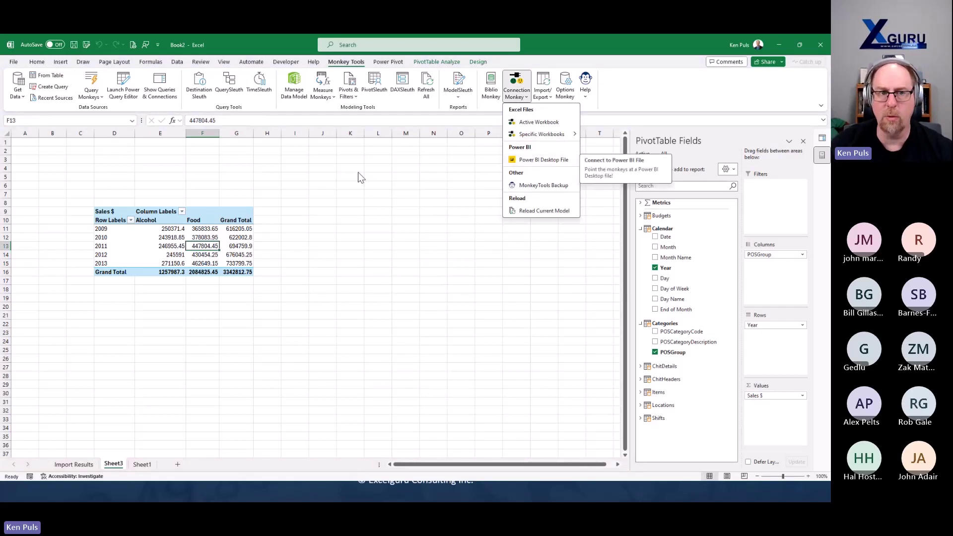
click(255, 196)
click(229, 87)
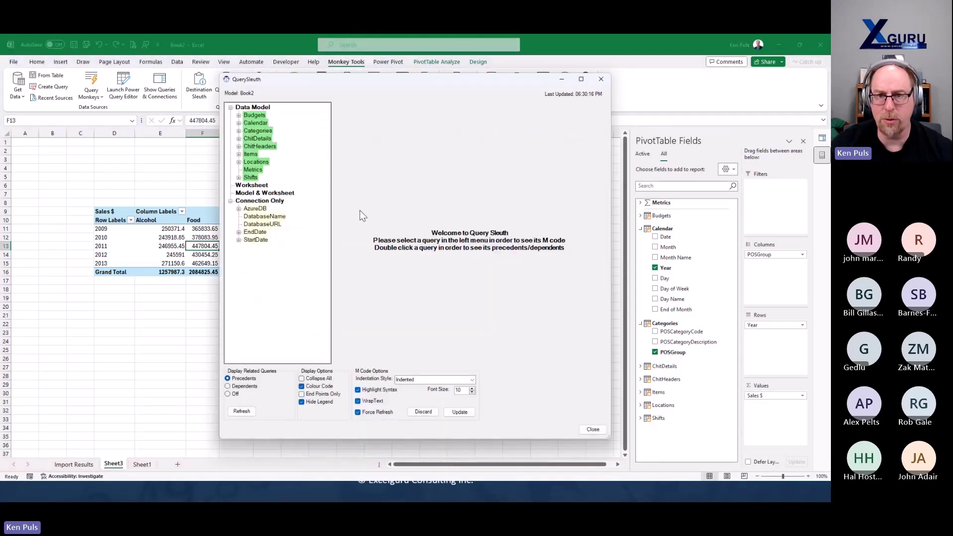
click(602, 78)
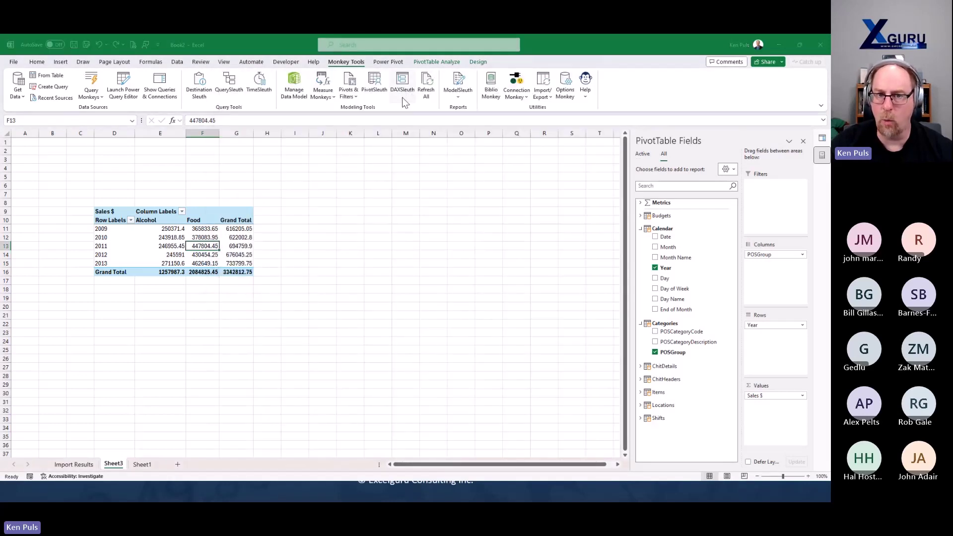
click(402, 93)
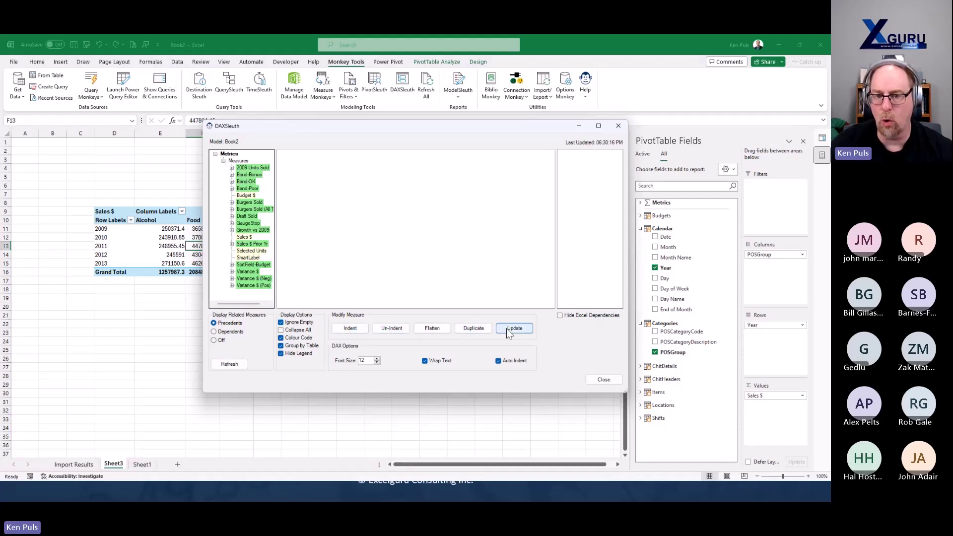
click(601, 380)
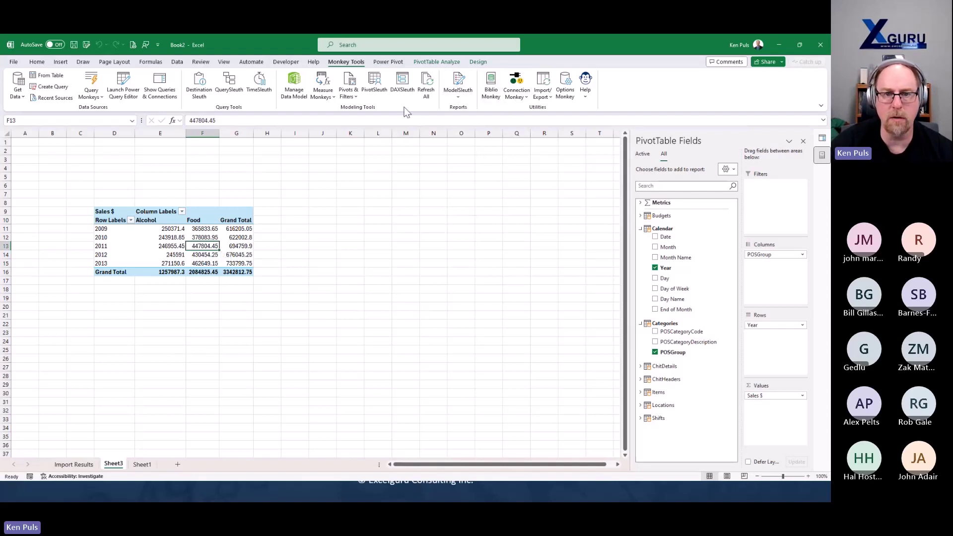
Step: Insert a PivotTable connected to the TravelStats Power BI dataset
click(351, 99)
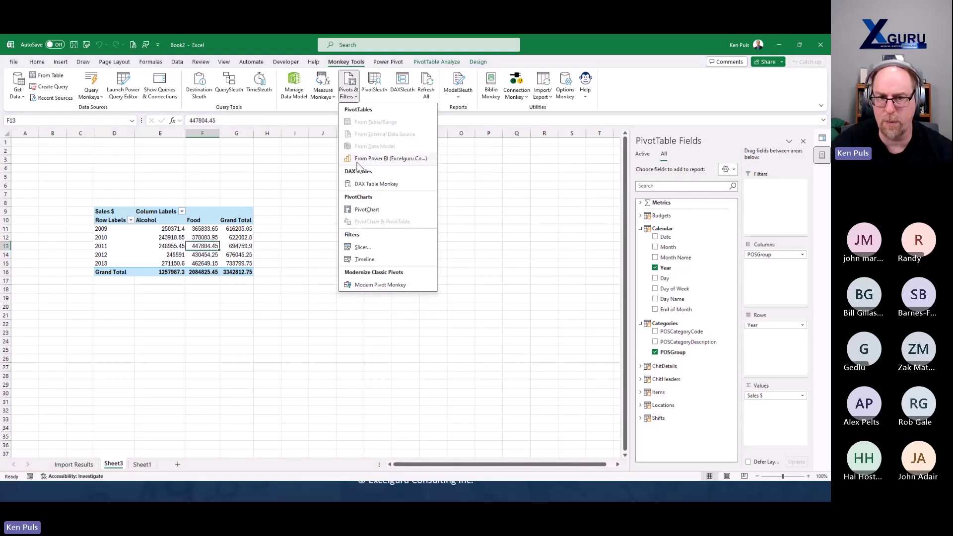
click(360, 160)
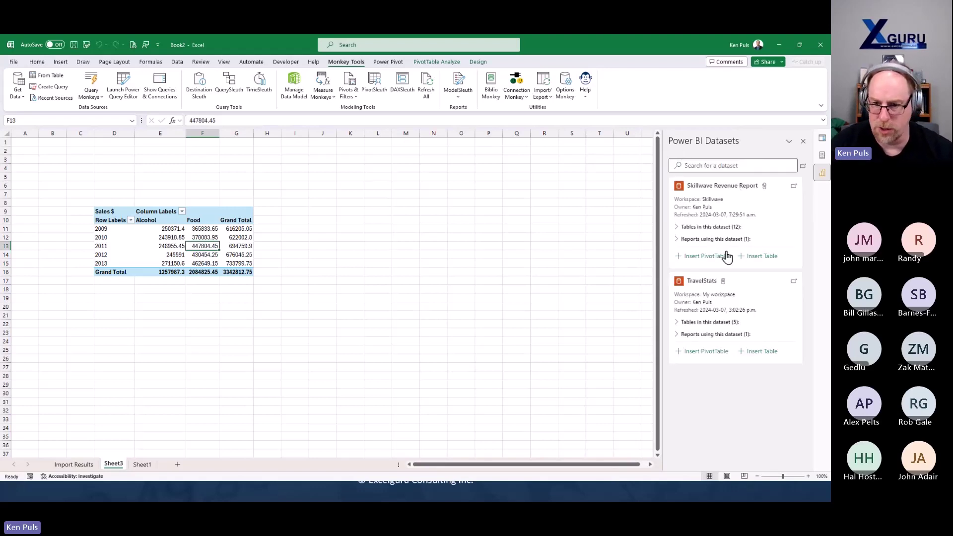
click(706, 351)
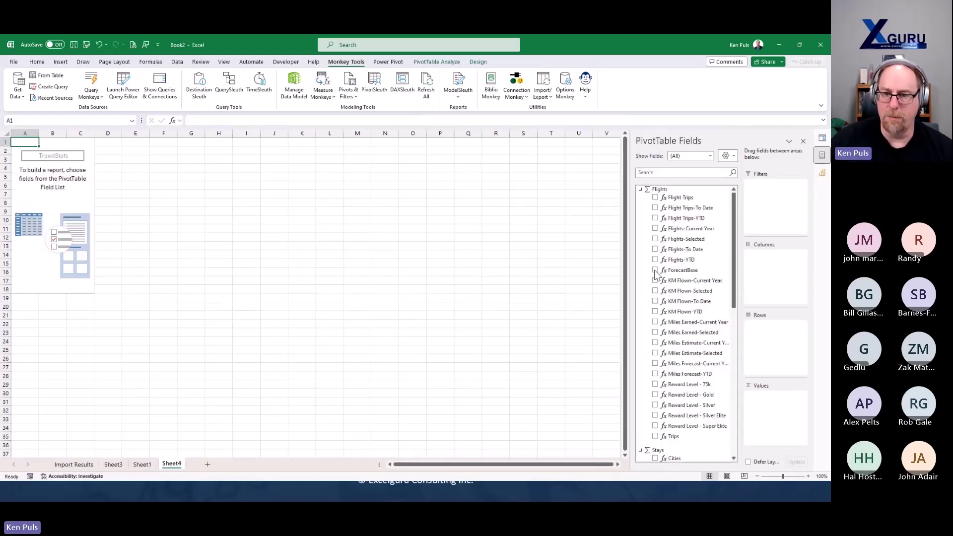
Step: Add Calendar Year above Month Name as PivotTable rows and Stays (Selected) as the values
scroll(672, 402, down, 4)
scroll(687, 425, down, 3)
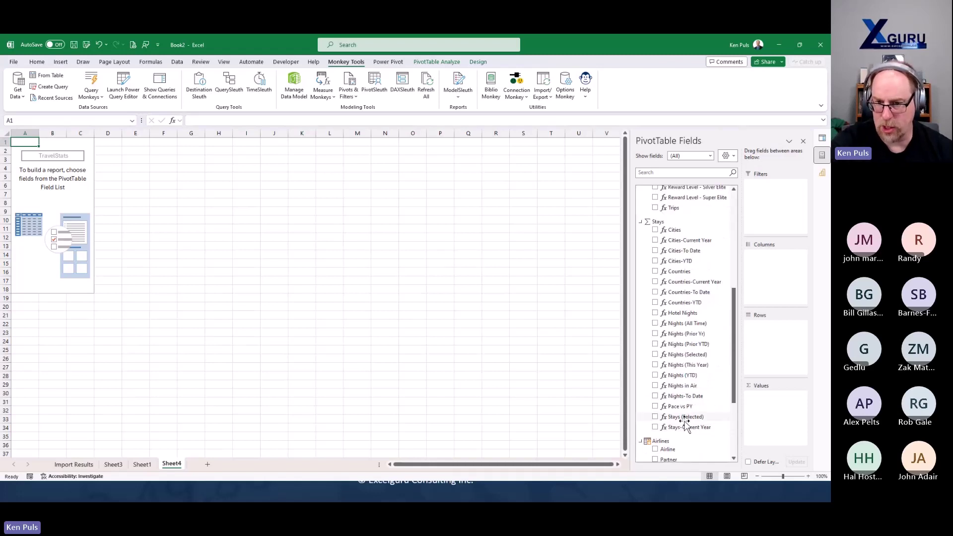
scroll(689, 427, down, 4)
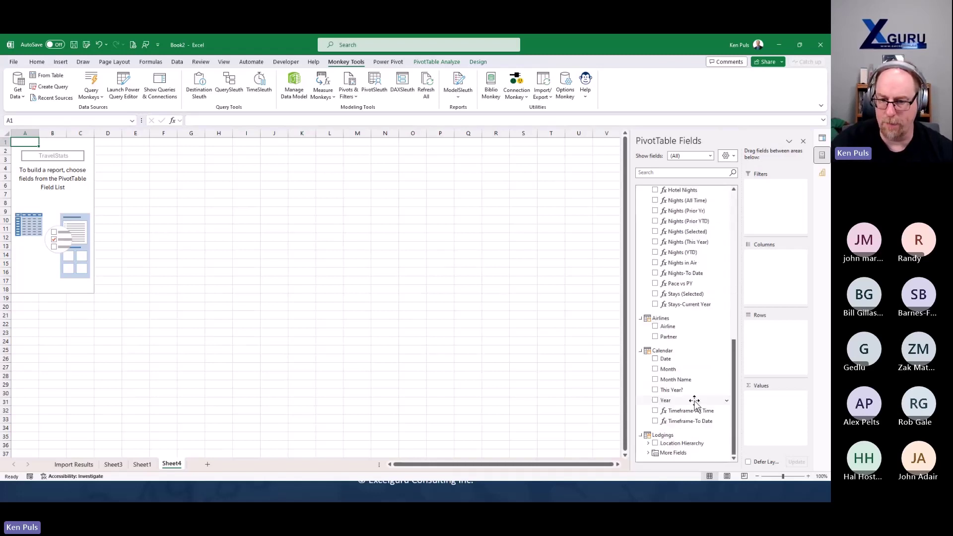
click(655, 380)
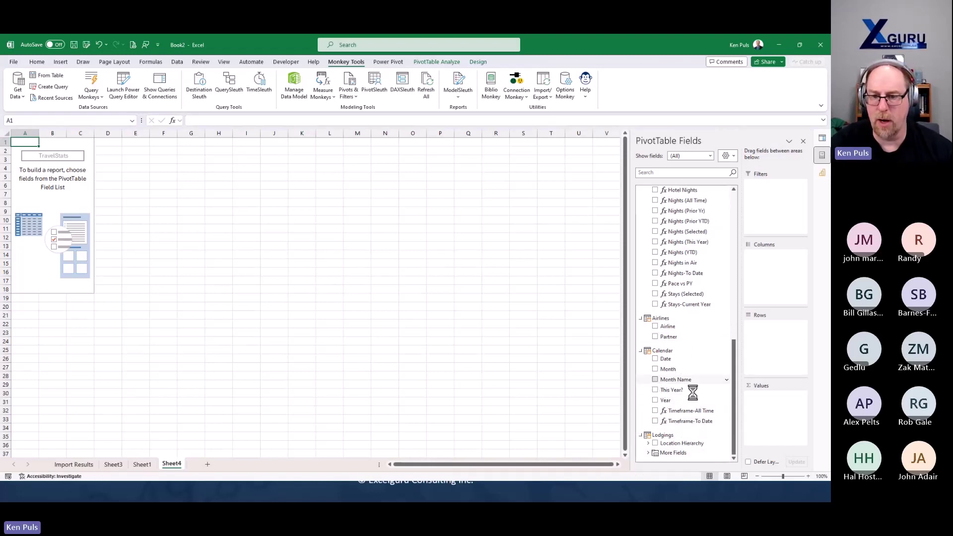
drag(663, 401, 765, 323)
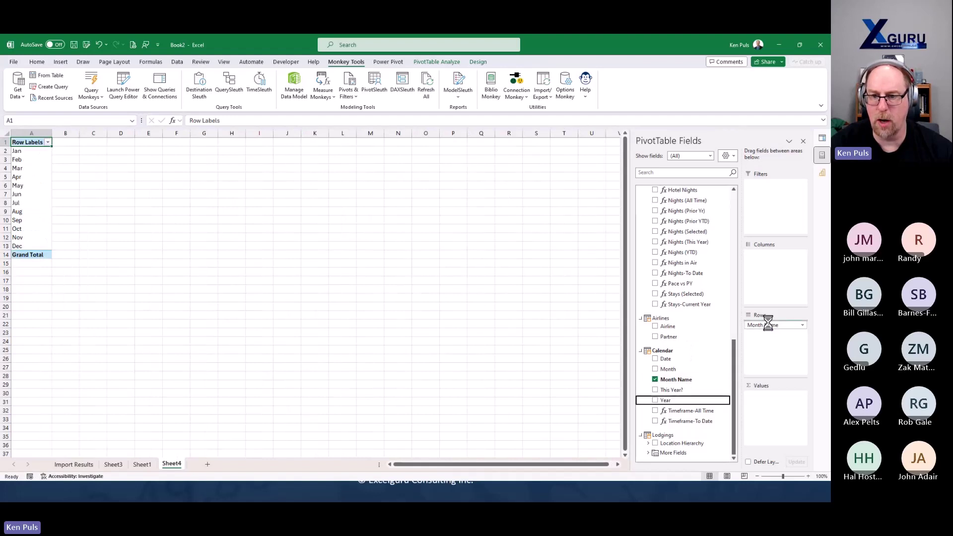
scroll(700, 340, up, 1)
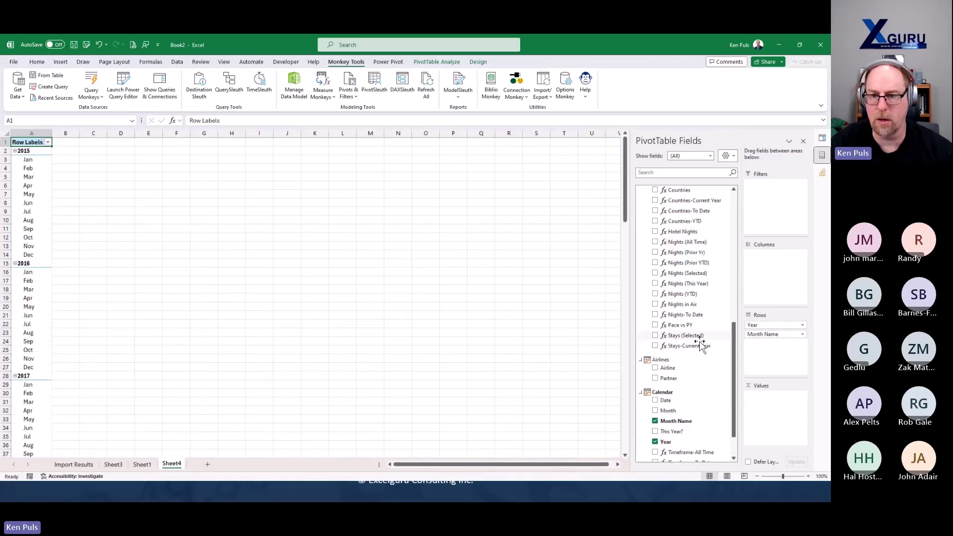
click(656, 335)
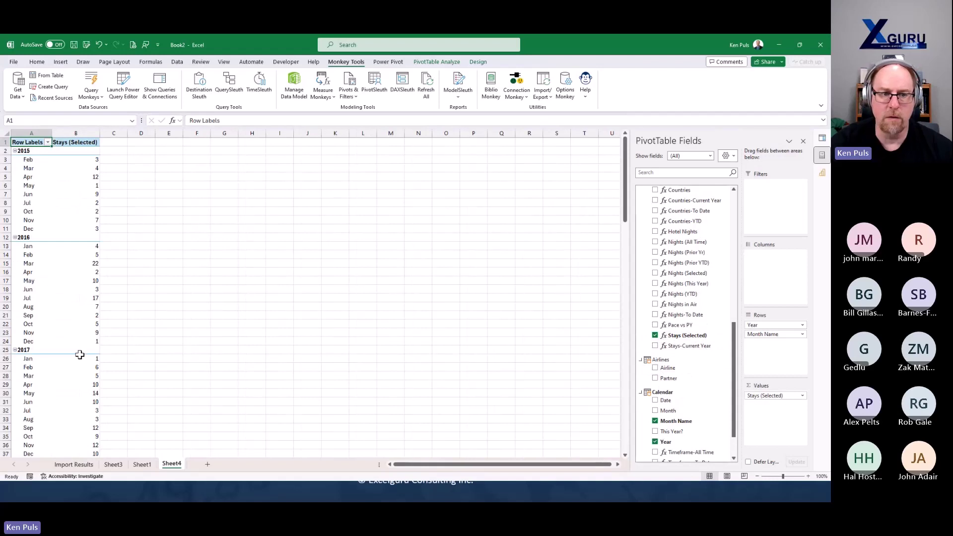
Step: Move the Year field from the PivotTable's rows to its columns
right_click(75, 255)
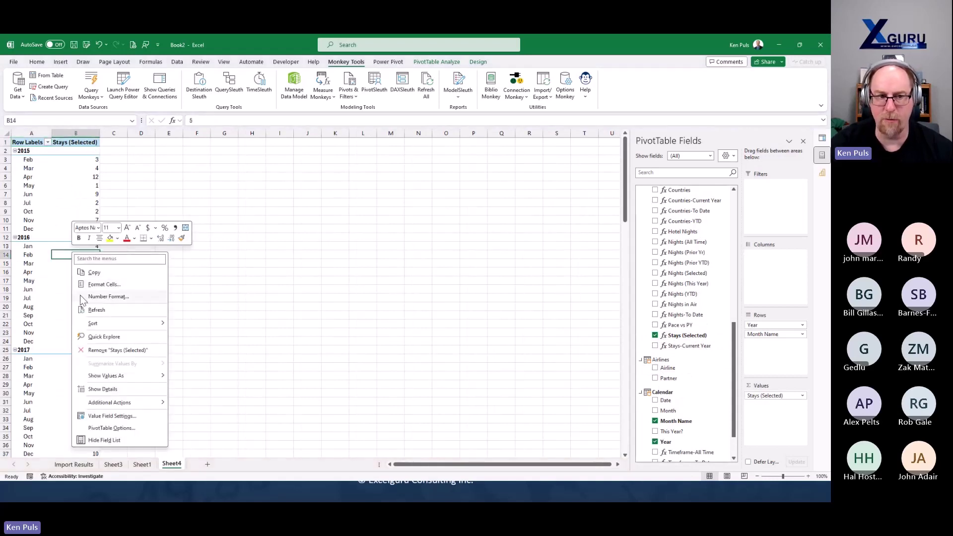
key(Escape)
drag(757, 325, 769, 270)
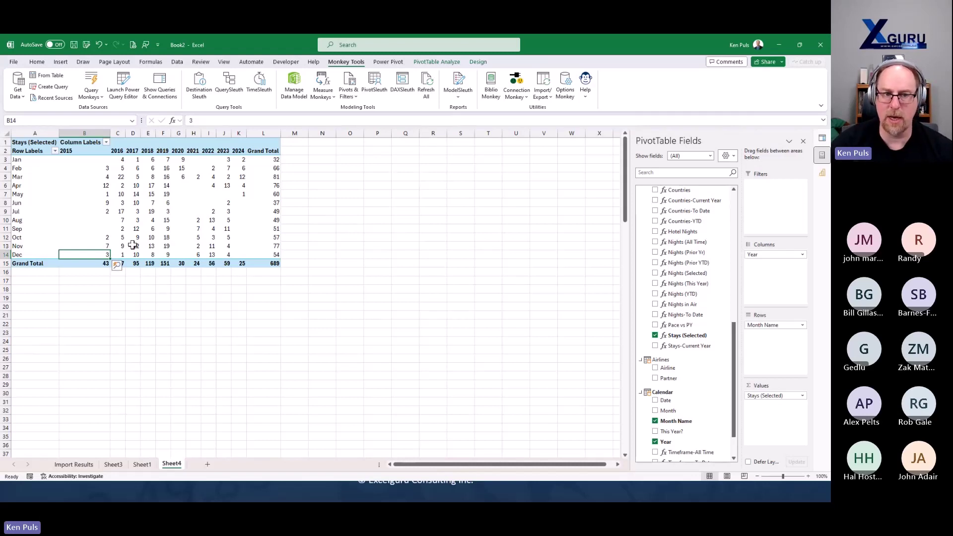
mouse_move(149, 258)
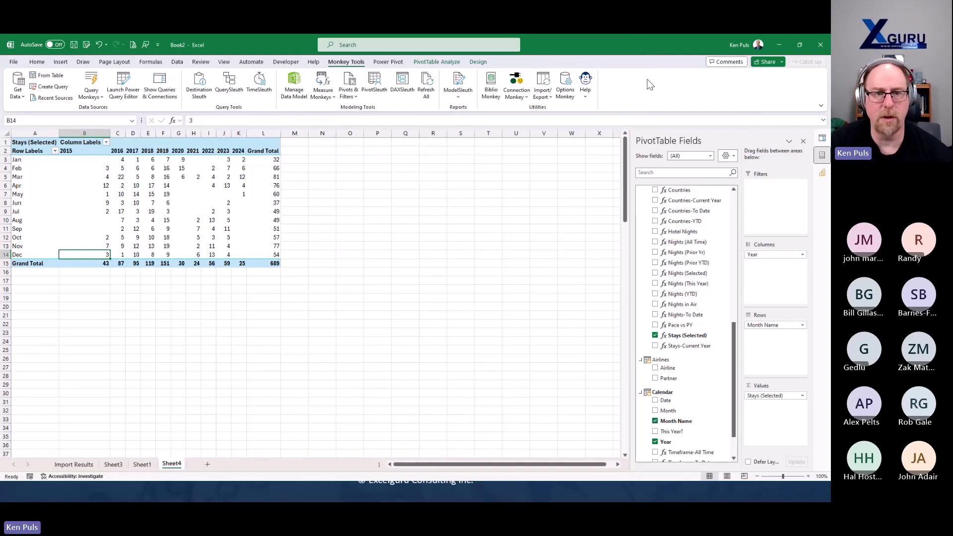
Step: Close the Book2, Book1 and BiblioMonkey - Model.xlsx workbooks without saving any of them
click(820, 45)
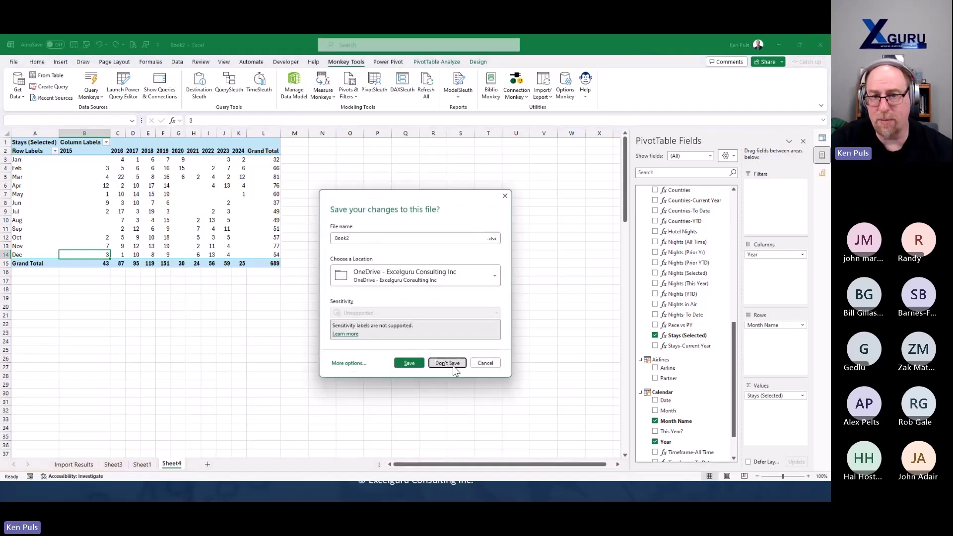
click(453, 368)
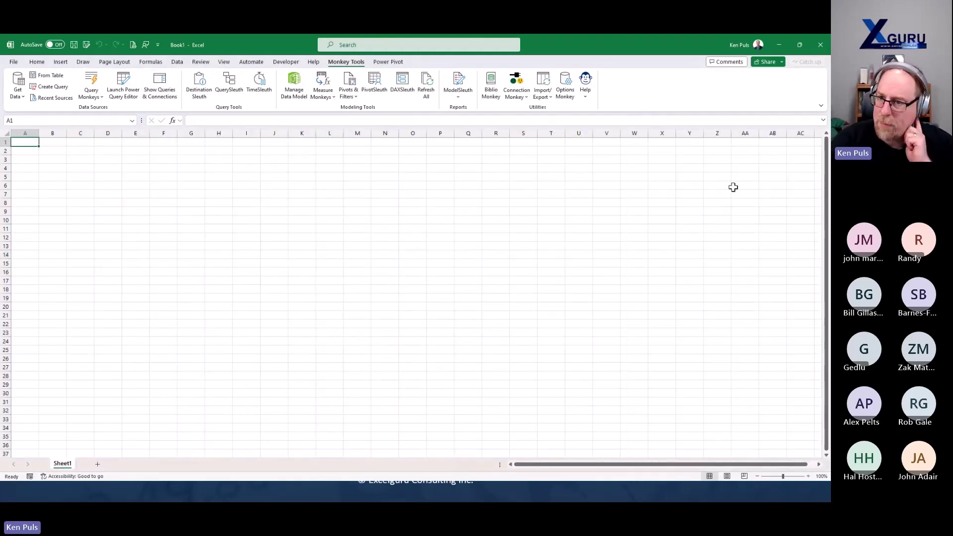
click(821, 45)
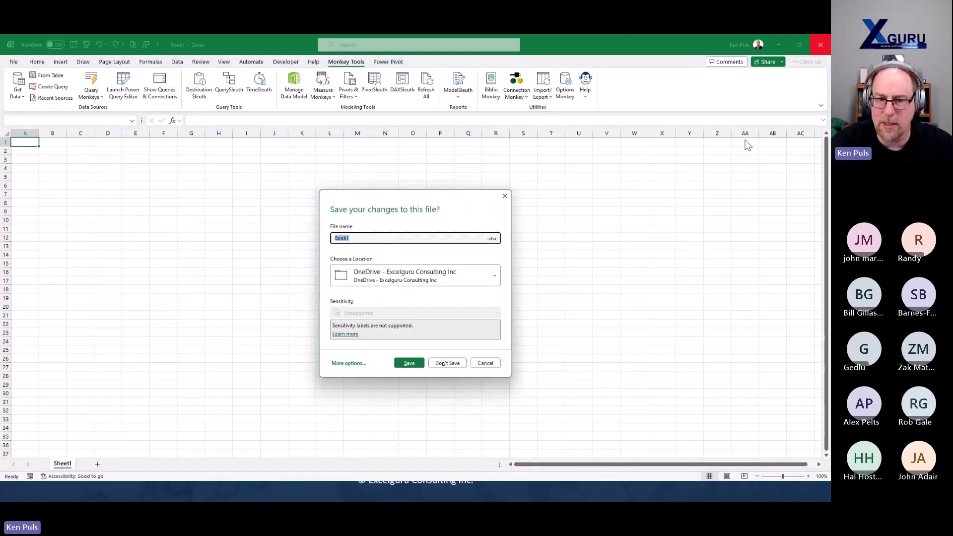
click(447, 363)
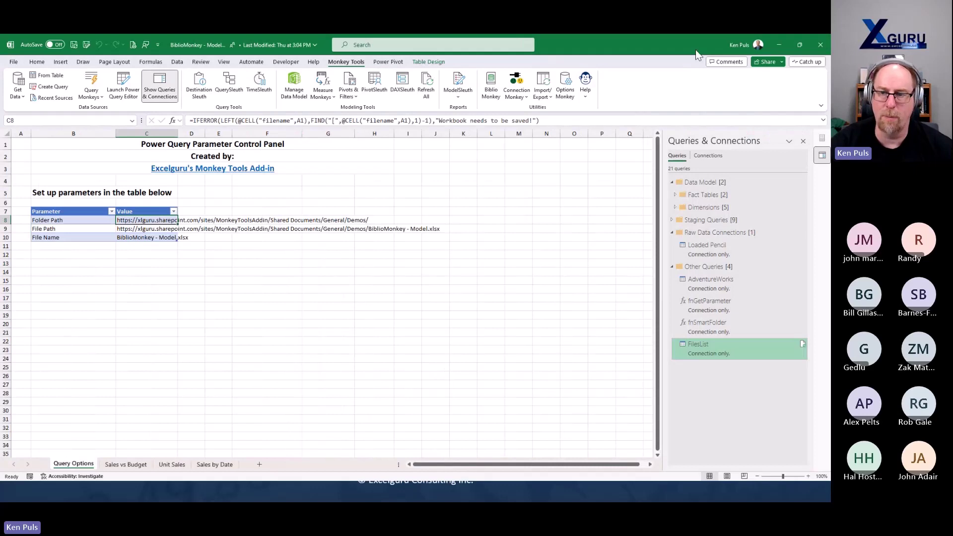
click(814, 46)
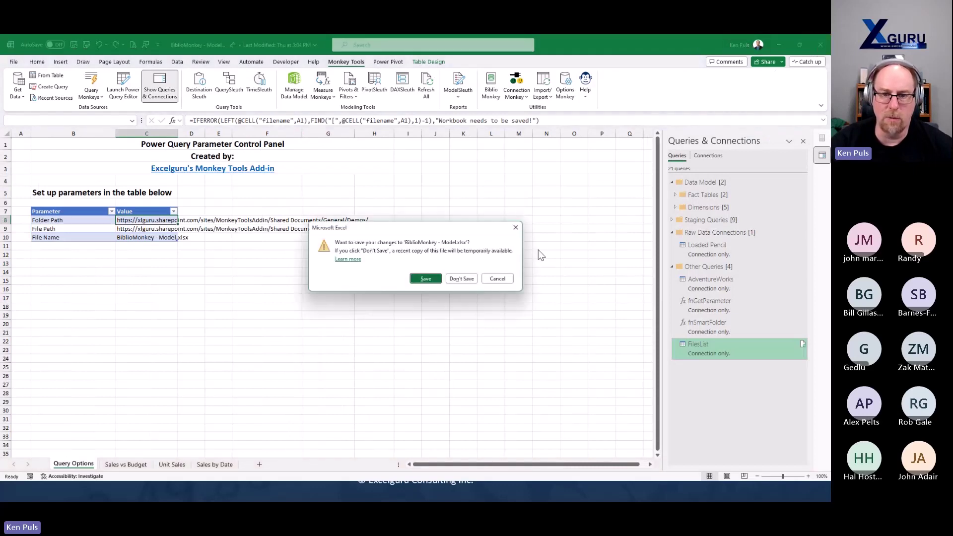
click(453, 281)
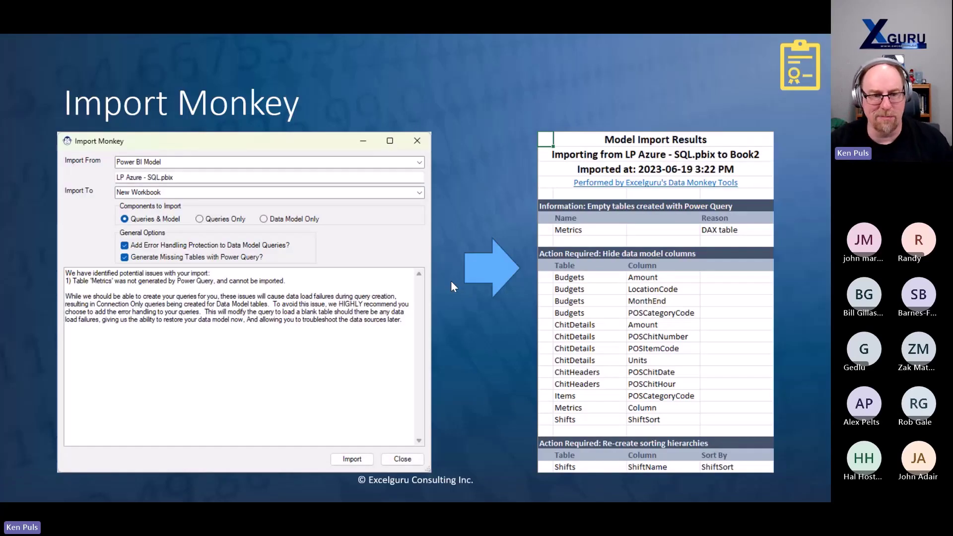
click(461, 373)
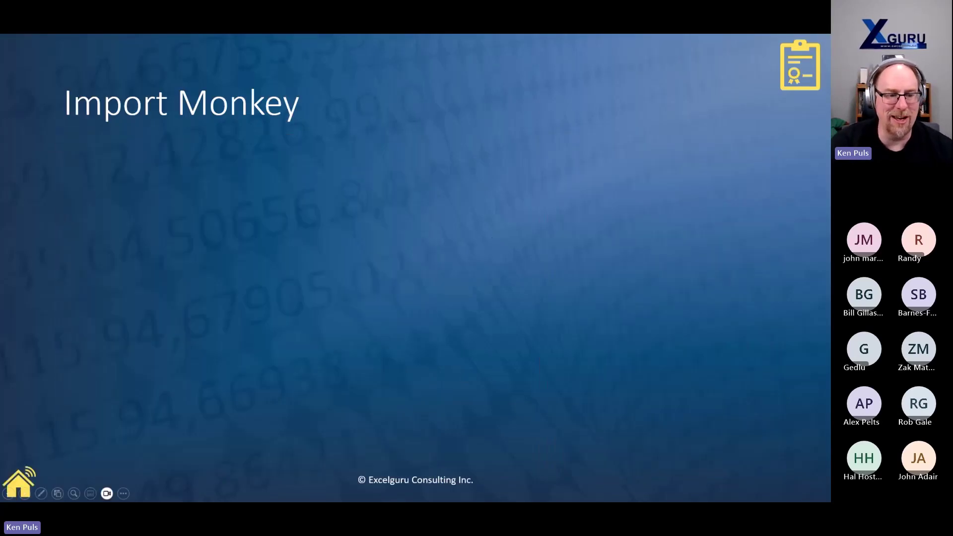
click(18, 484)
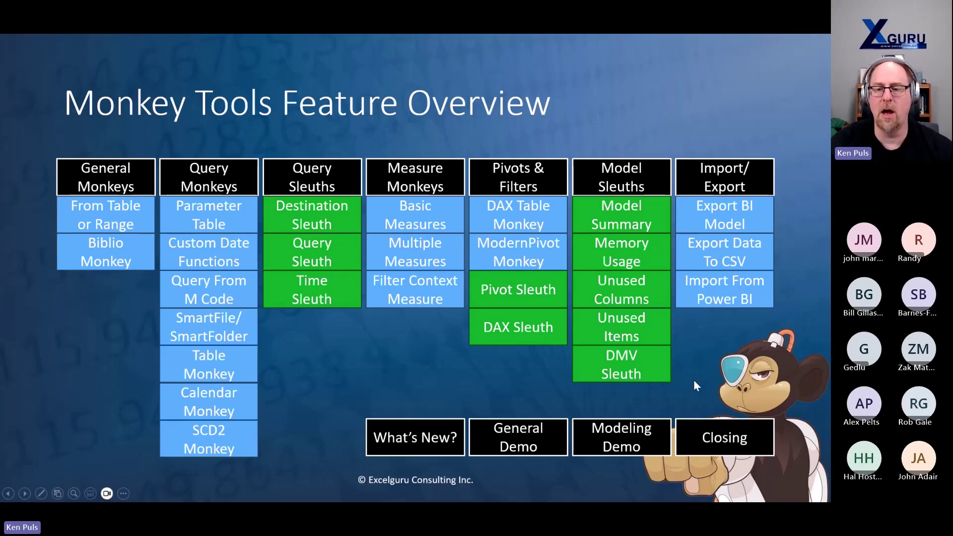
click(713, 439)
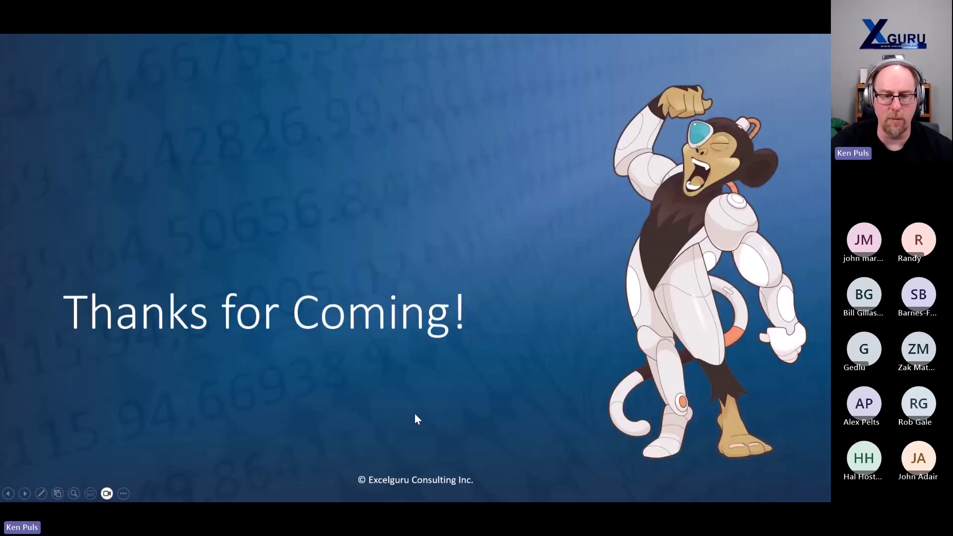
click(400, 418)
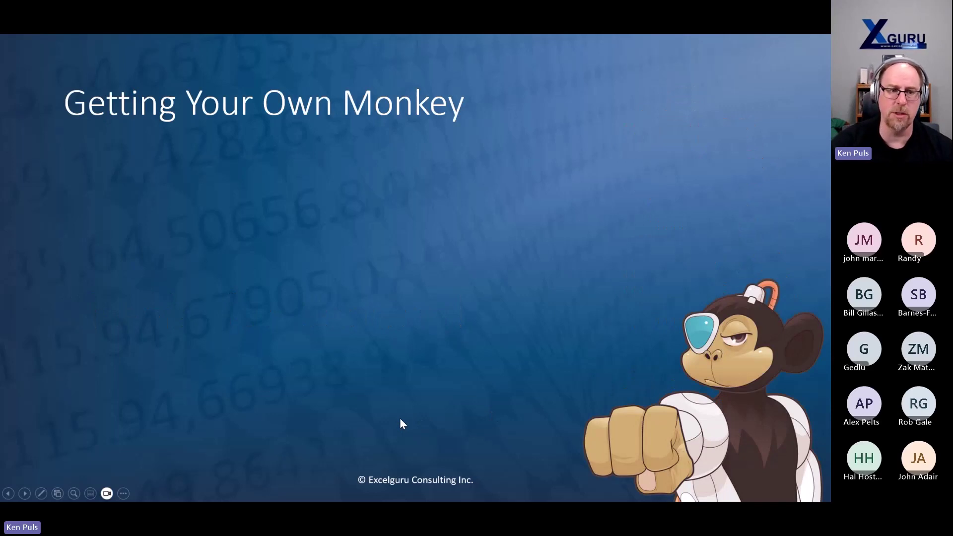
click(387, 420)
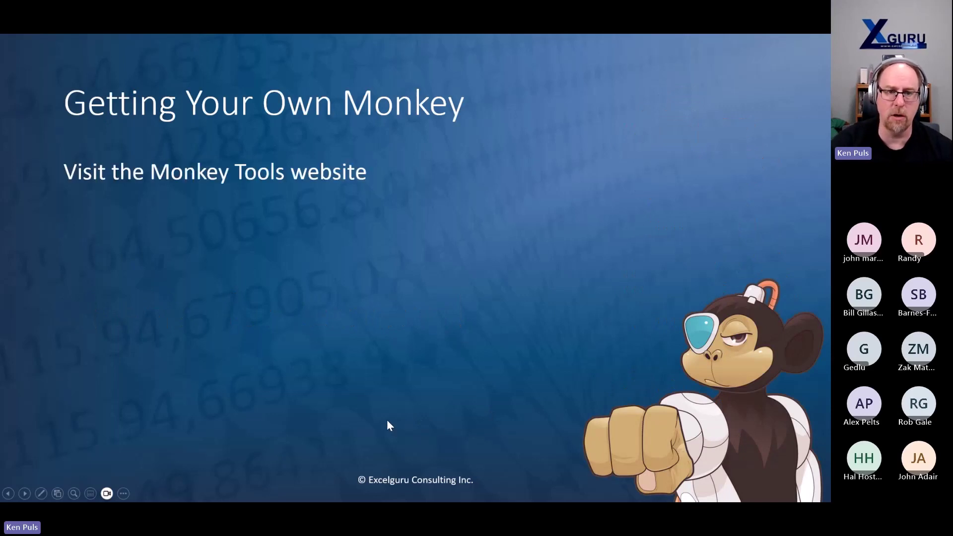
click(304, 412)
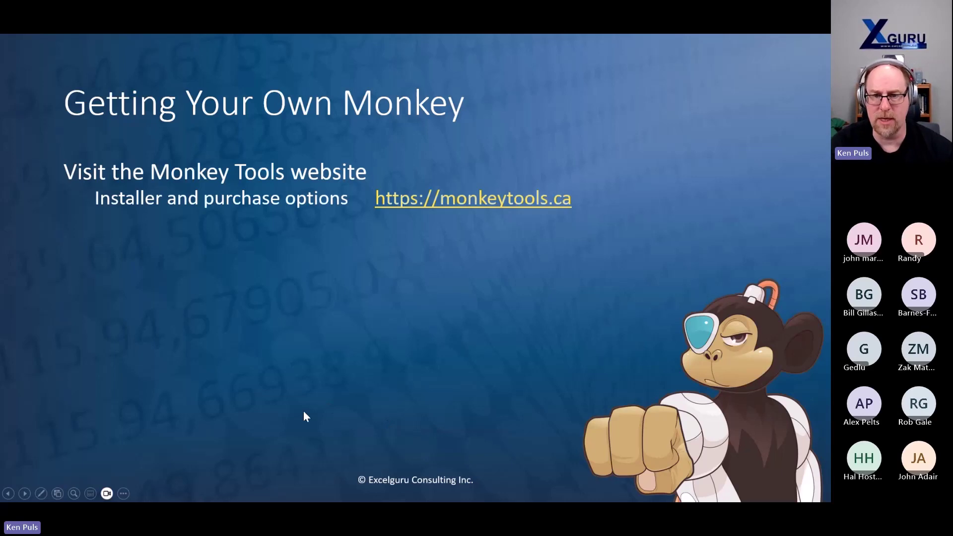